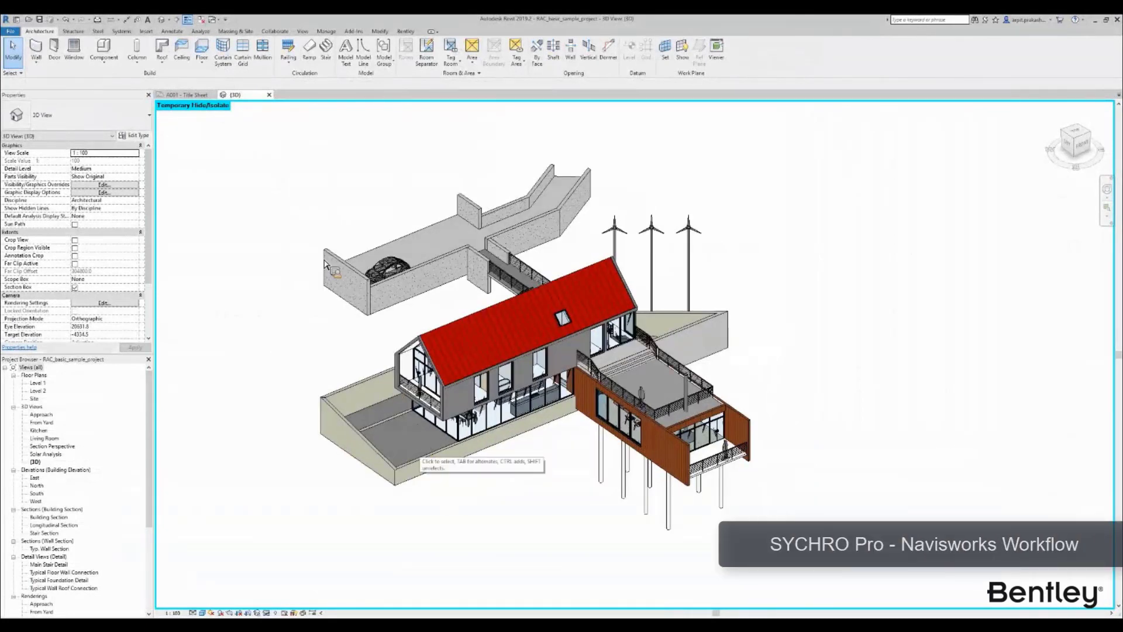
# Step: Export the Revit 3D view as the Navisworks file RAC_basic_sample_project (*.nwc) into the SYNCHRO Office Hours folder
pyautogui.moveTo(511, 278); pyautogui.dragTo(555, 293, button='middle')
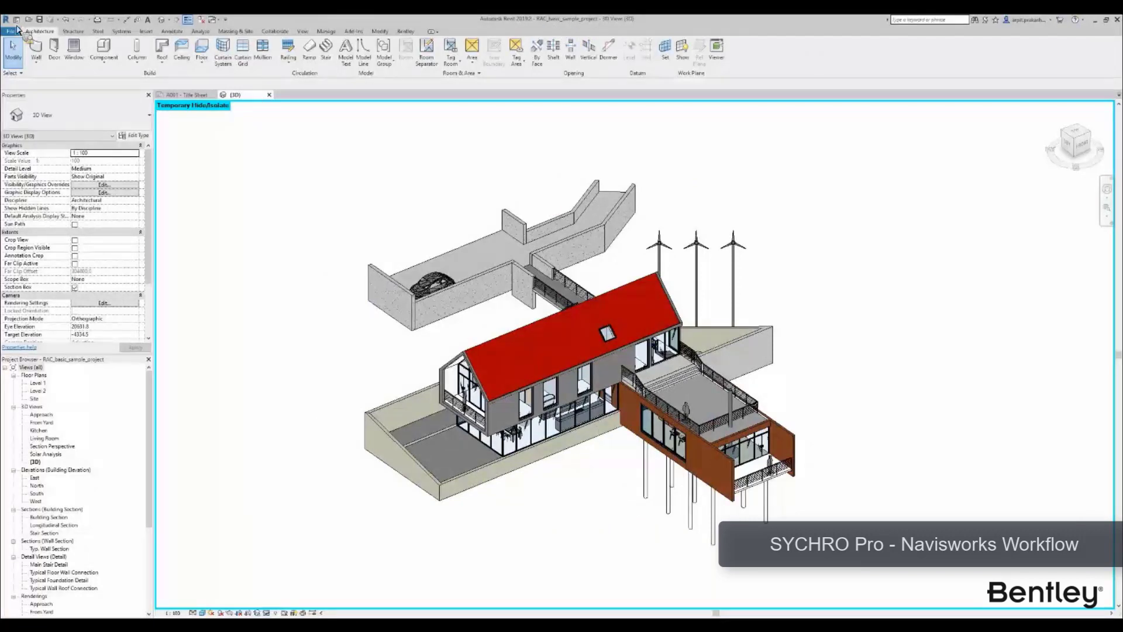
pyautogui.click(13, 32)
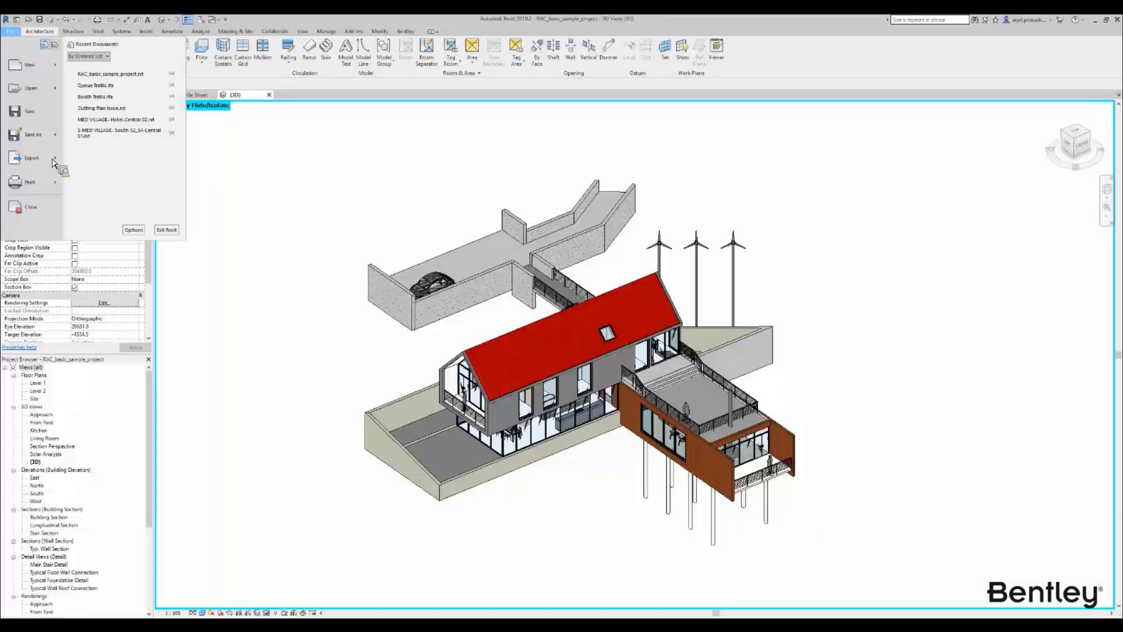
pyautogui.click(33, 158)
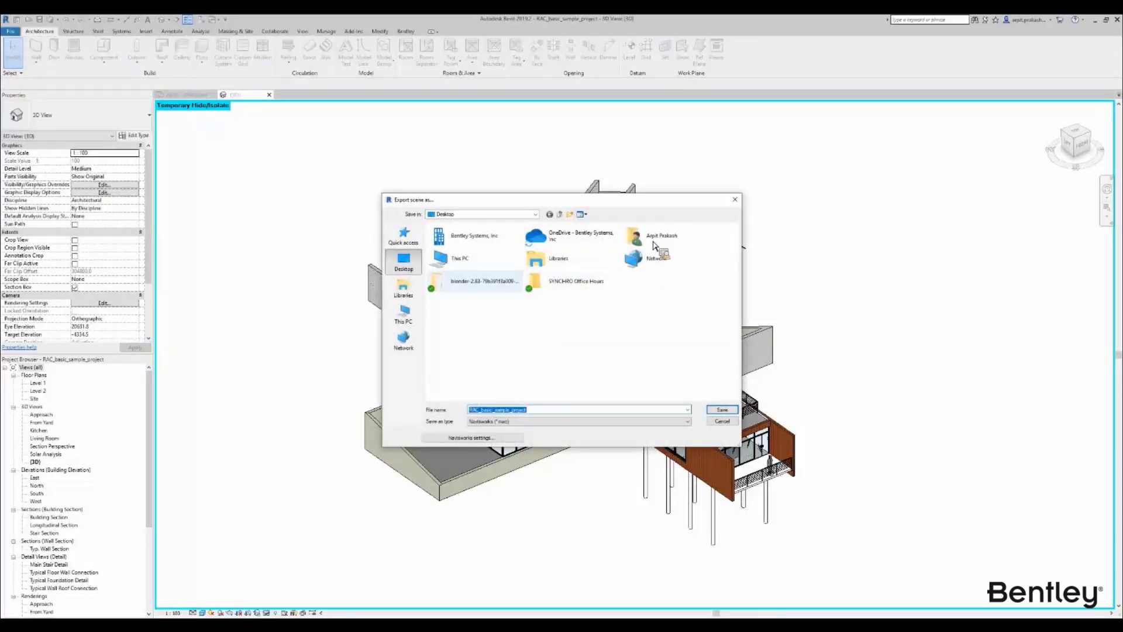
pyautogui.click(589, 292)
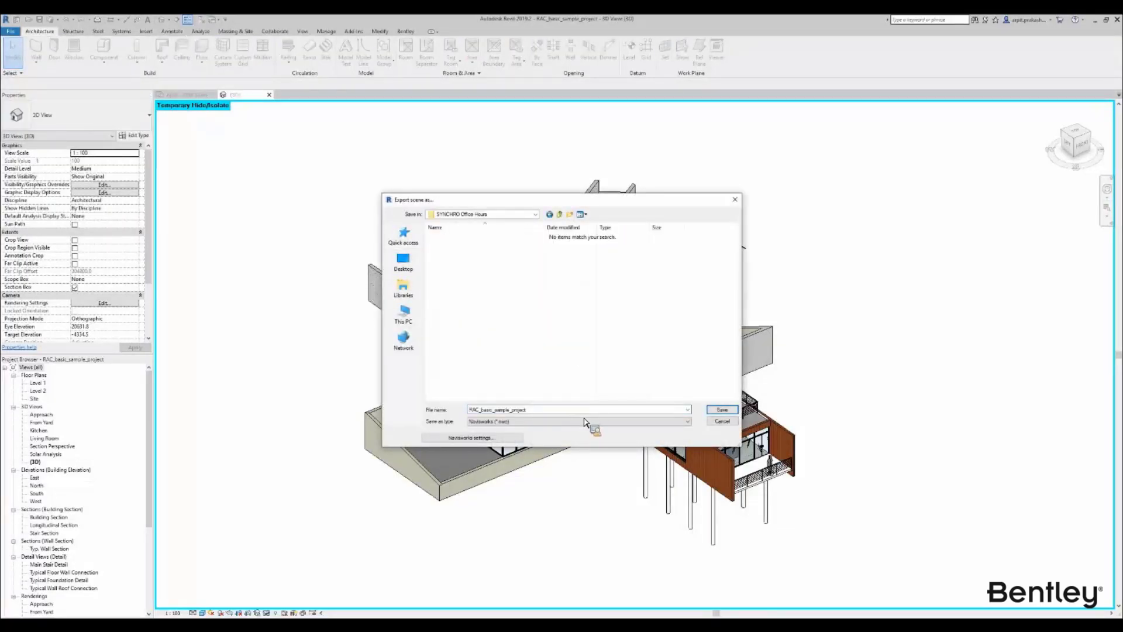
pyautogui.click(718, 410)
pyautogui.click(721, 410)
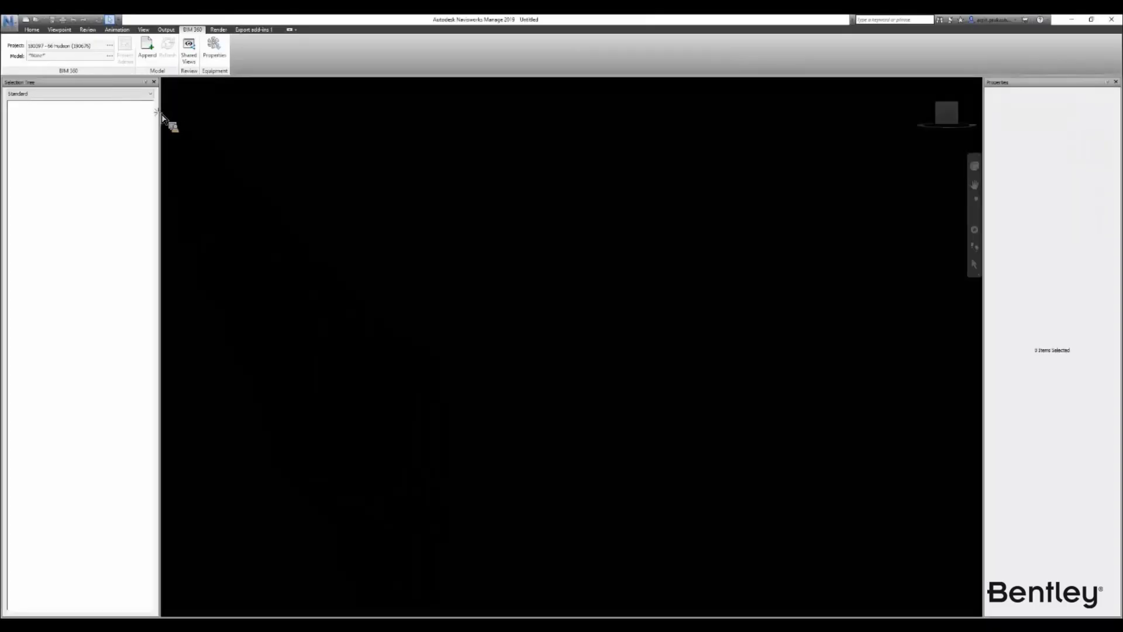
# Step: In Navisworks Manage, narrow the selection tree and append RAC_basic_sample_project from the SYNCHRO Office Hours folder
pyautogui.moveTo(157, 112); pyautogui.dragTo(120, 113)
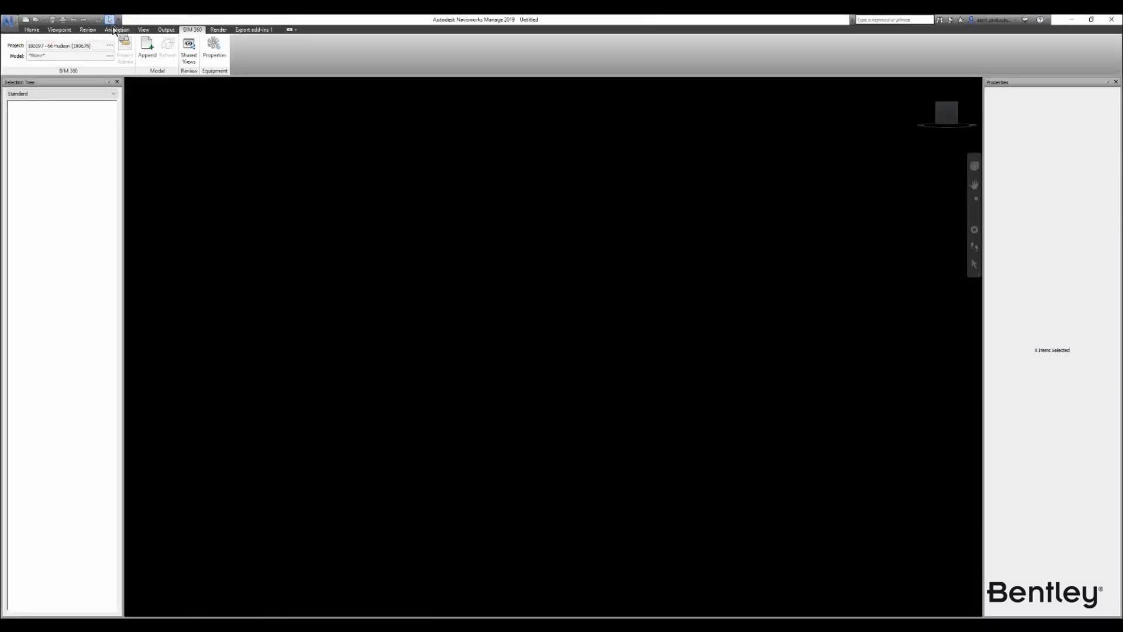
pyautogui.click(32, 30)
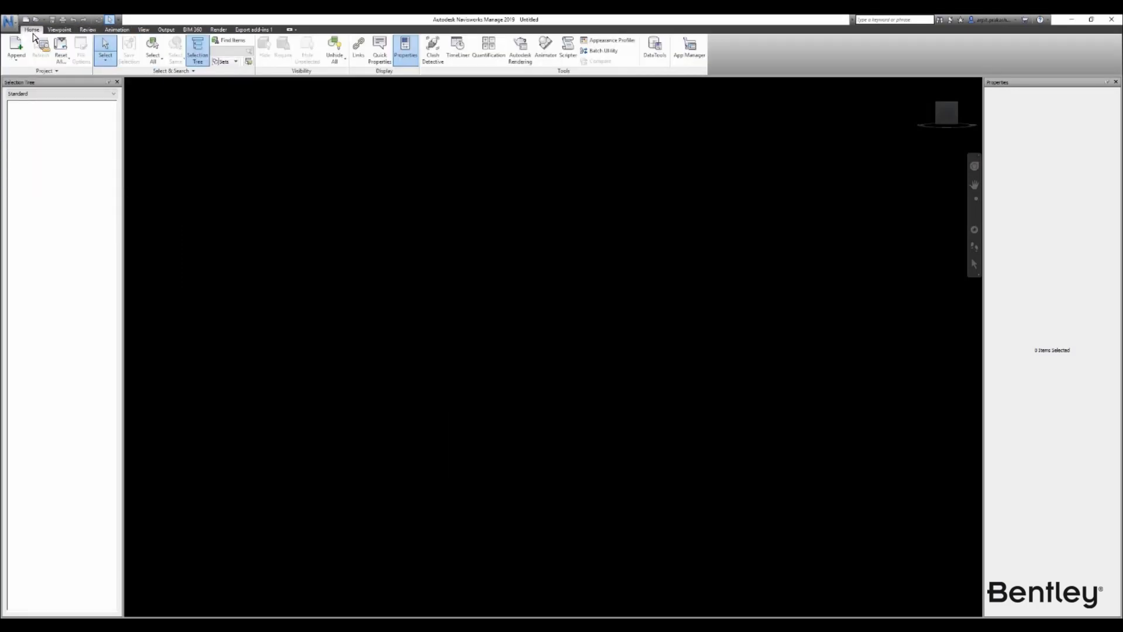
pyautogui.click(16, 47)
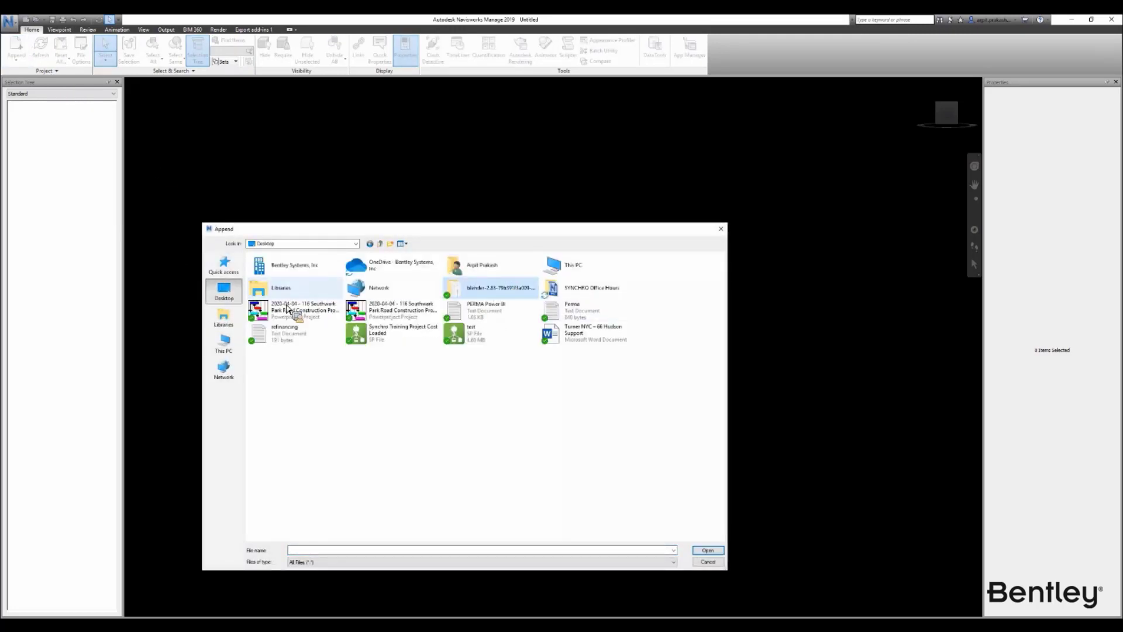
pyautogui.doubleClick(591, 288)
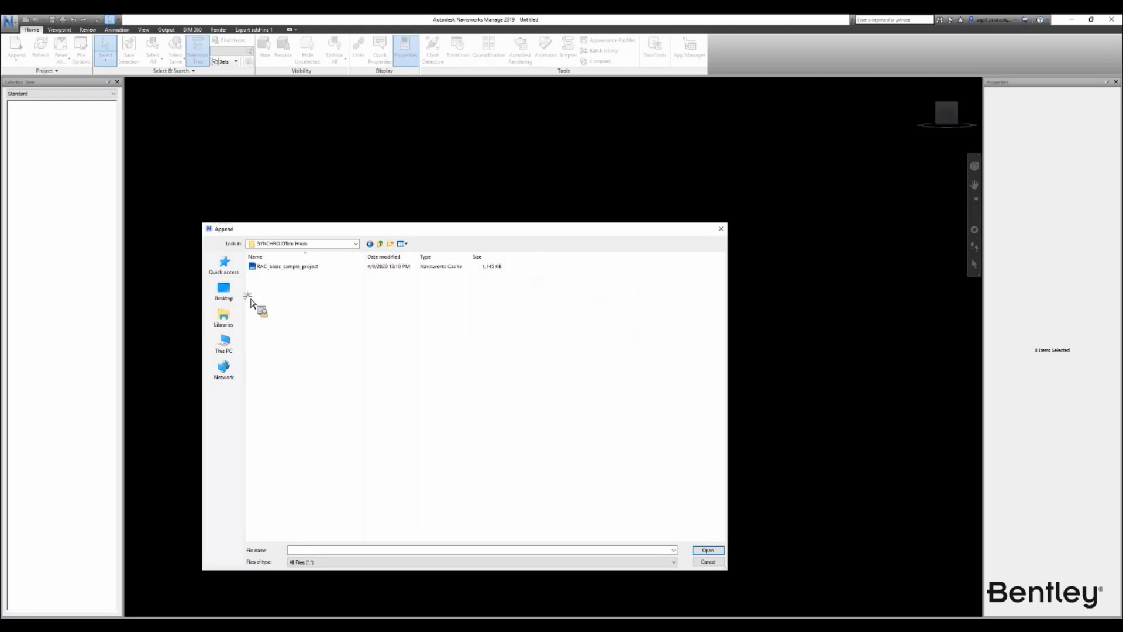
pyautogui.doubleClick(275, 268)
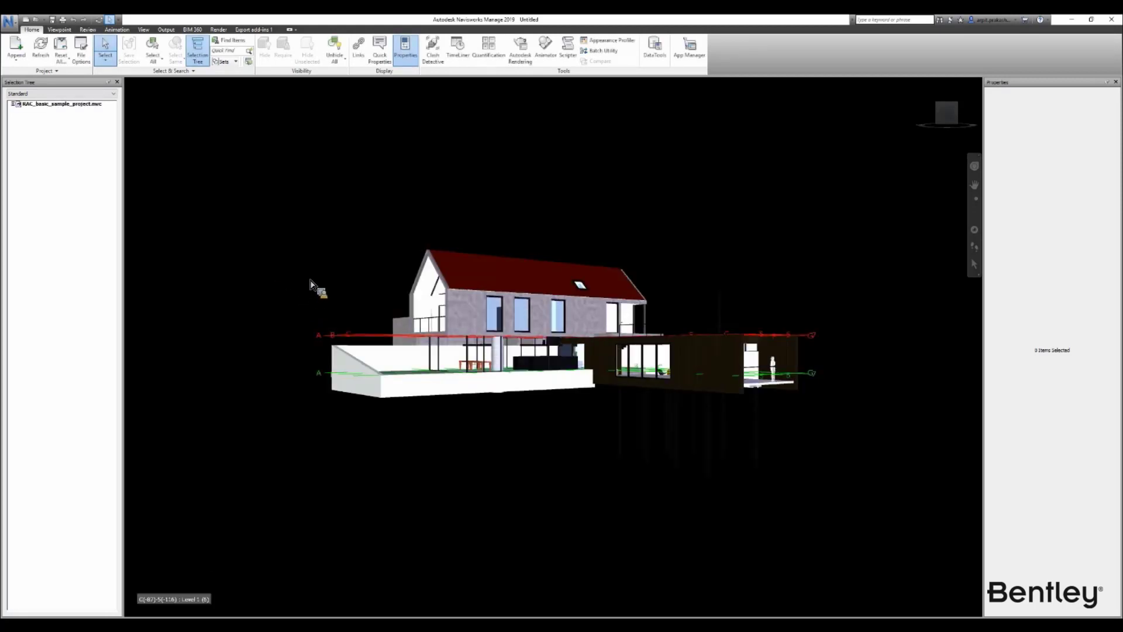
# Step: Review the export options in the SYNCHRO Plugin Settings
pyautogui.scroll(-1, 315, 298)
pyautogui.keyDown('shift'); pyautogui.moveTo(319, 327); pyautogui.dragTo(271, 310, button='middle'); pyautogui.keyUp('shift')
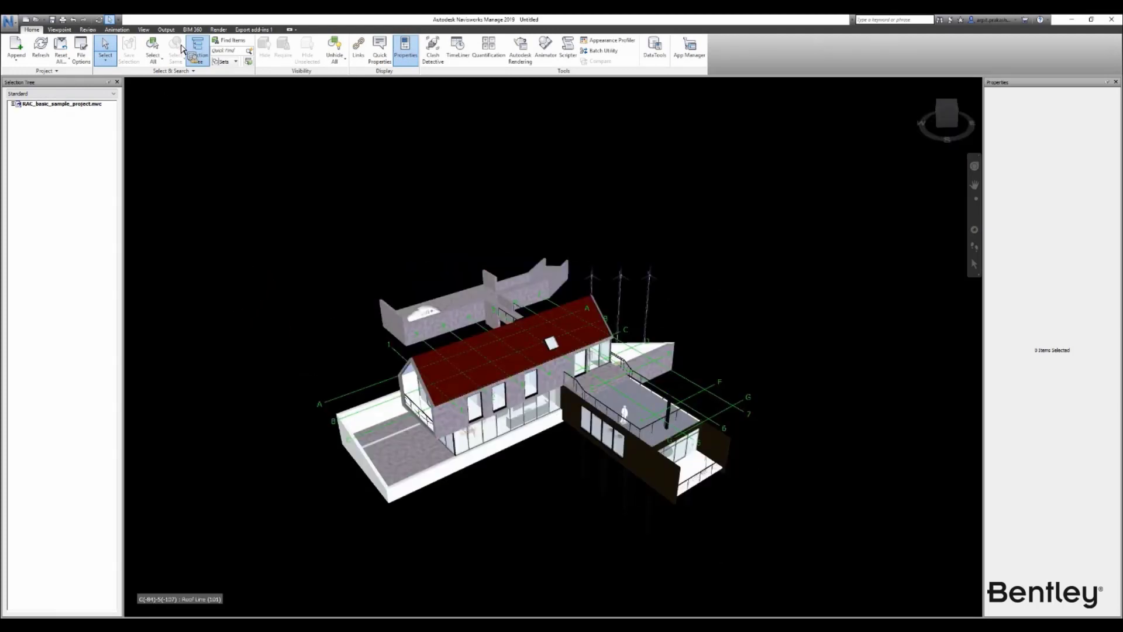
pyautogui.click(252, 29)
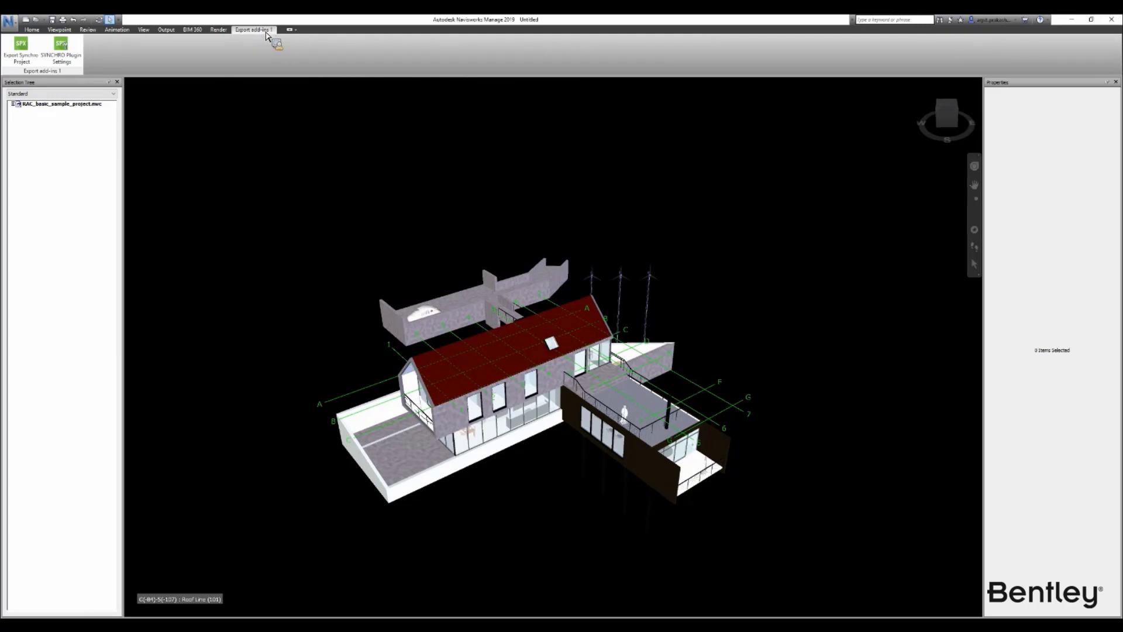
pyautogui.click(72, 66)
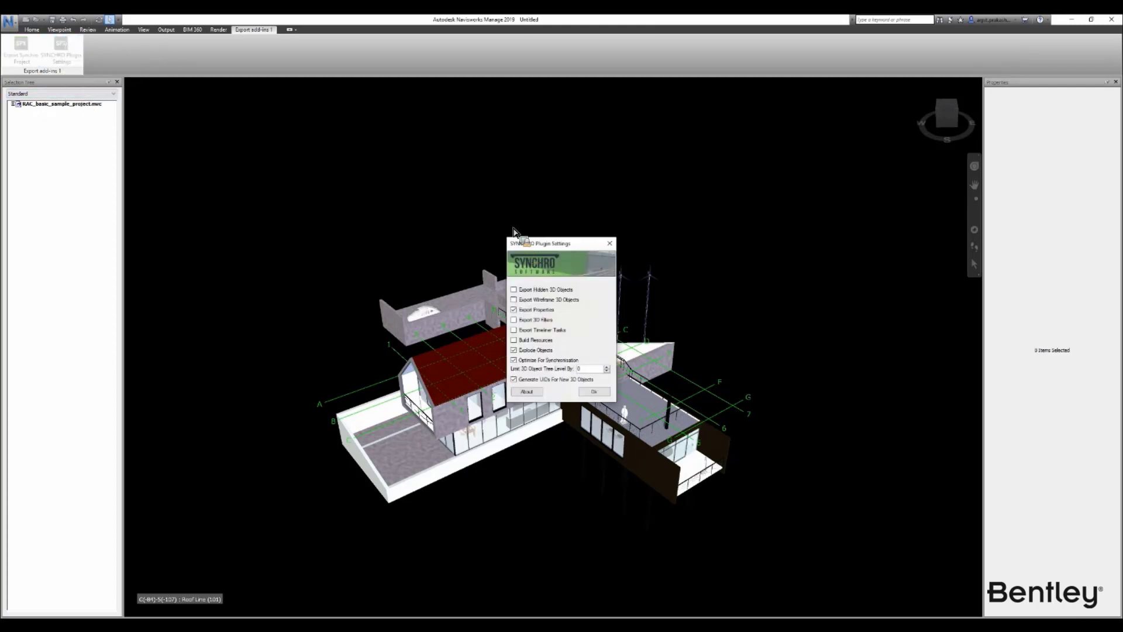
pyautogui.moveTo(522, 243); pyautogui.dragTo(493, 205)
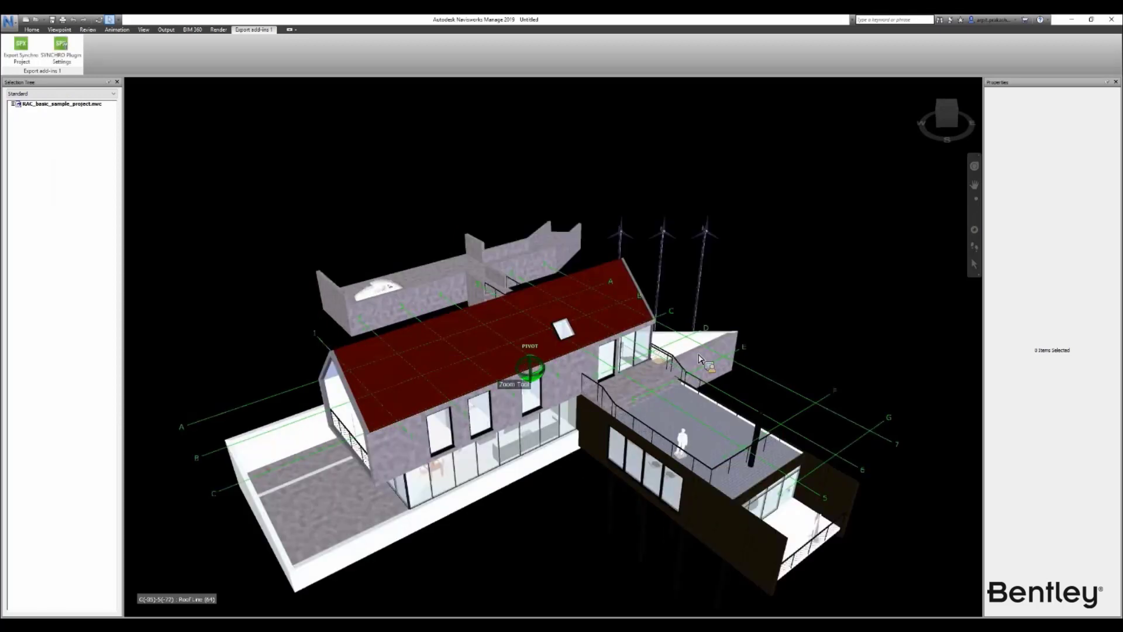
# Step: Select the main pitched roof, widen its properties display, and examine its material, element ID, Revit type and item properties
pyautogui.click(542, 361)
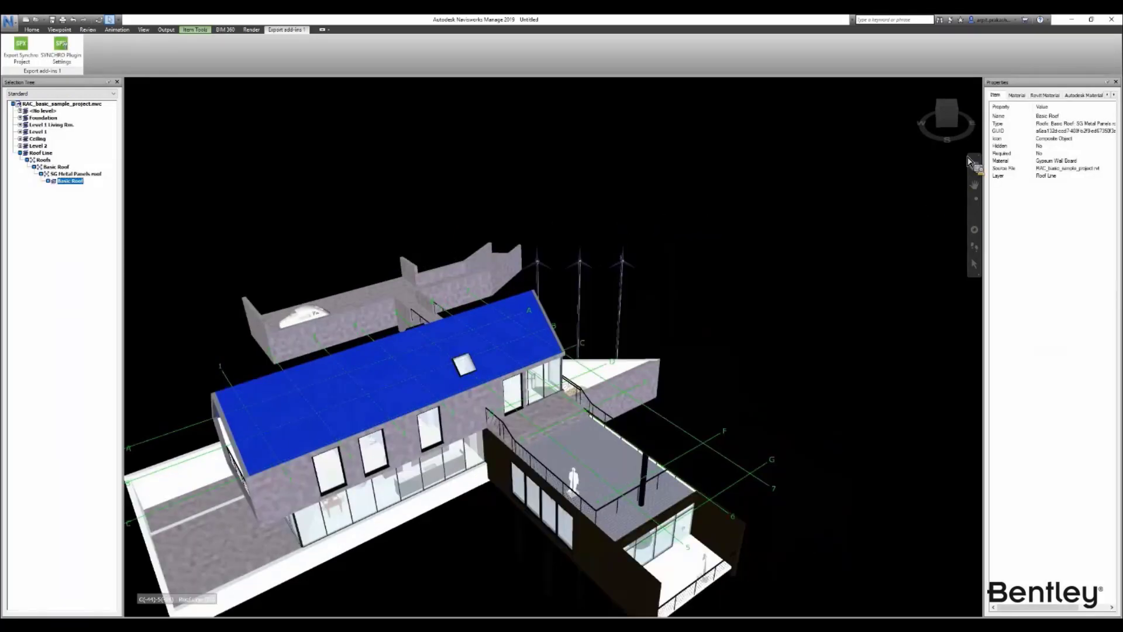
pyautogui.moveTo(983, 146); pyautogui.dragTo(893, 158)
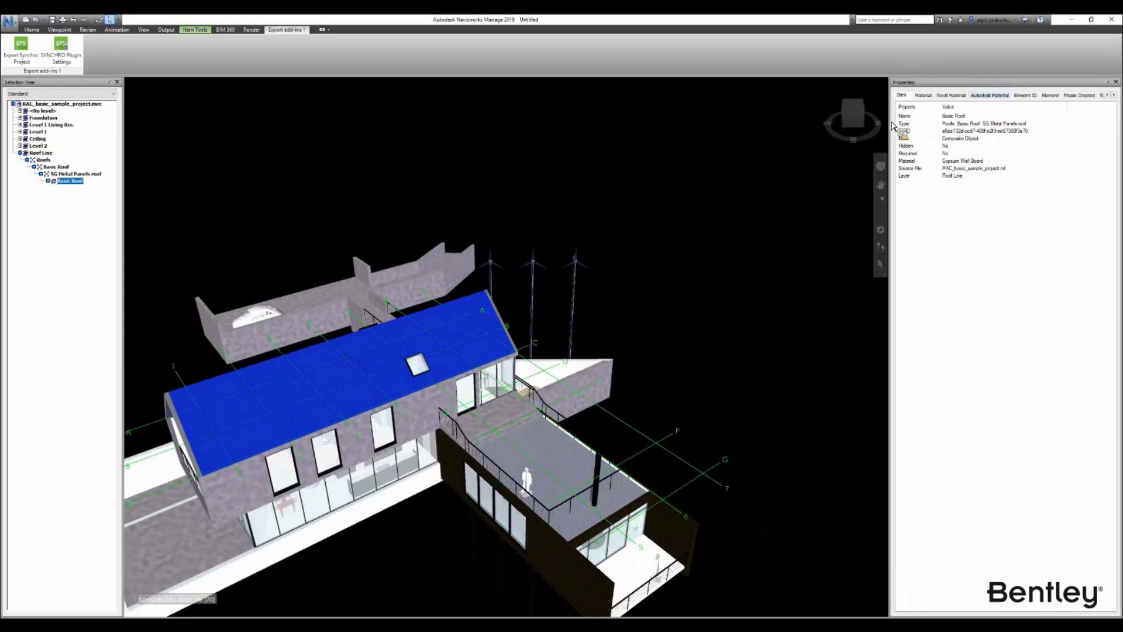
pyautogui.moveTo(888, 105); pyautogui.dragTo(781, 106)
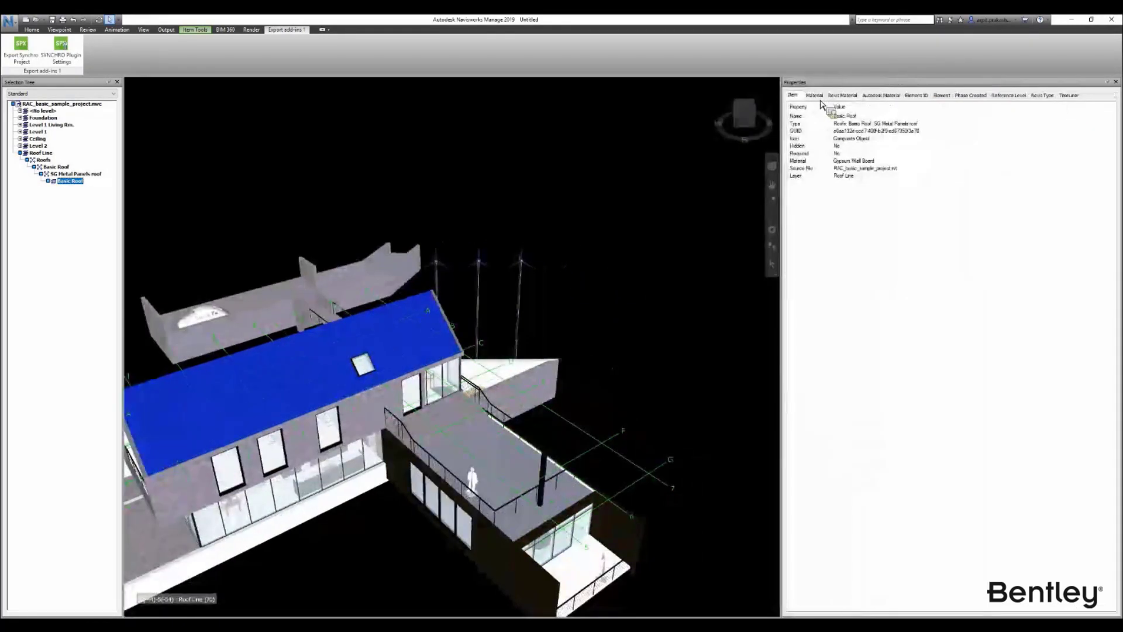
pyautogui.click(842, 95)
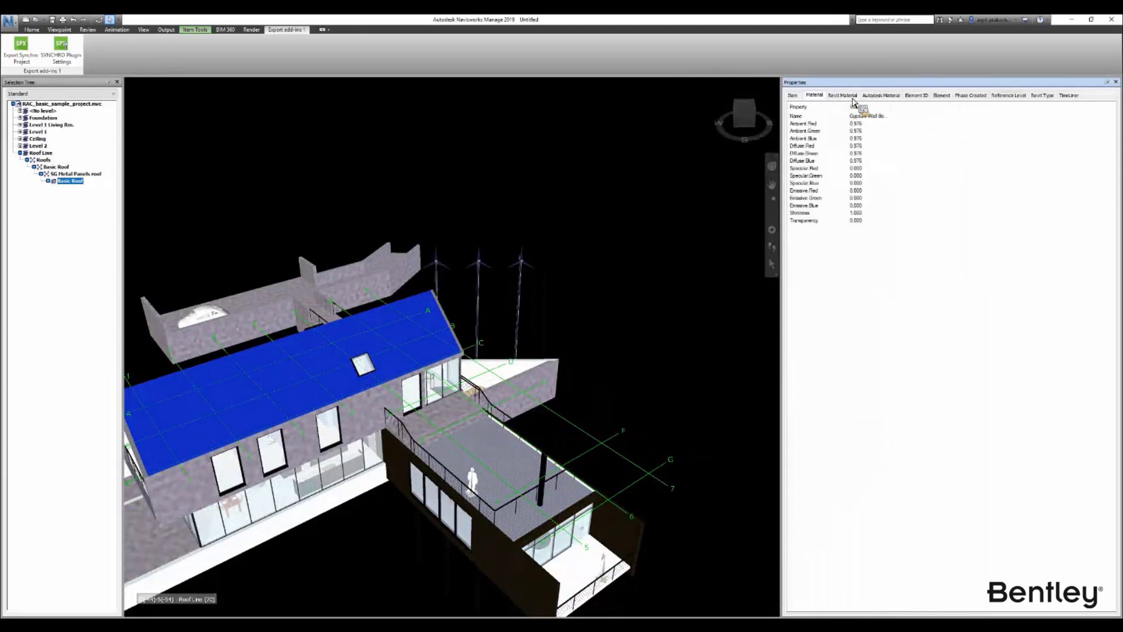
pyautogui.click(916, 96)
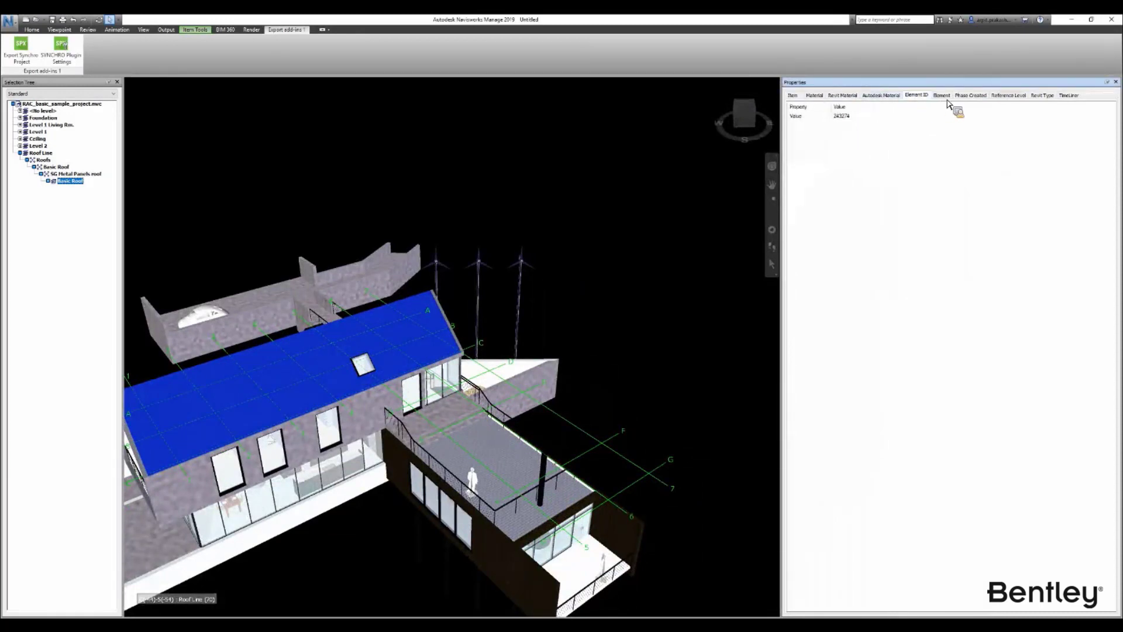
pyautogui.click(1039, 96)
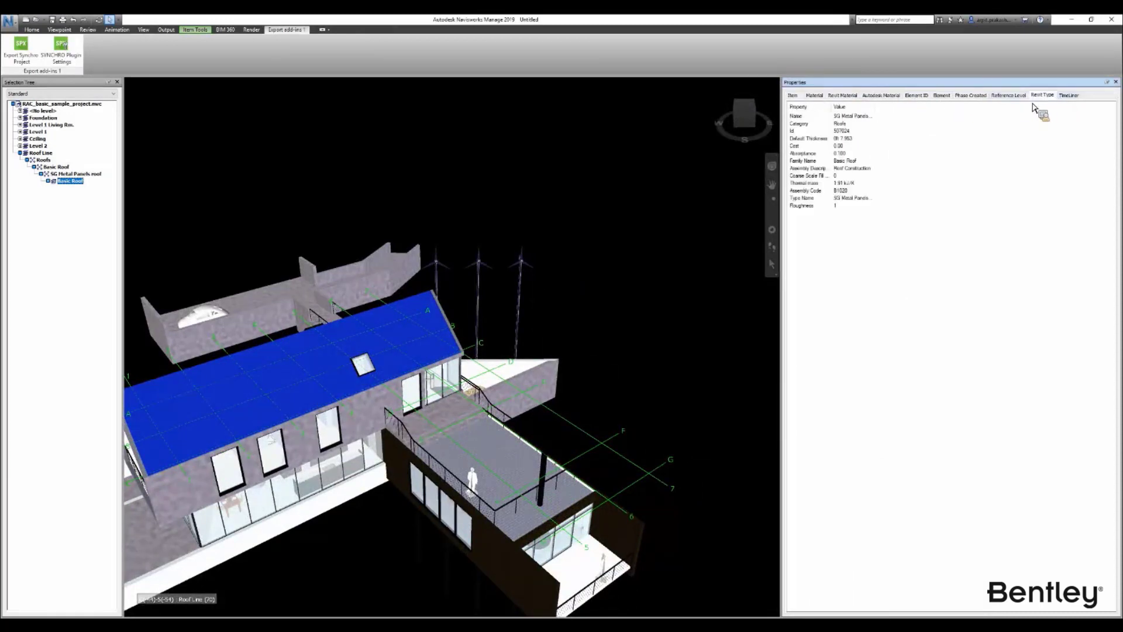
pyautogui.click(794, 97)
pyautogui.scroll(-1, 728, 300)
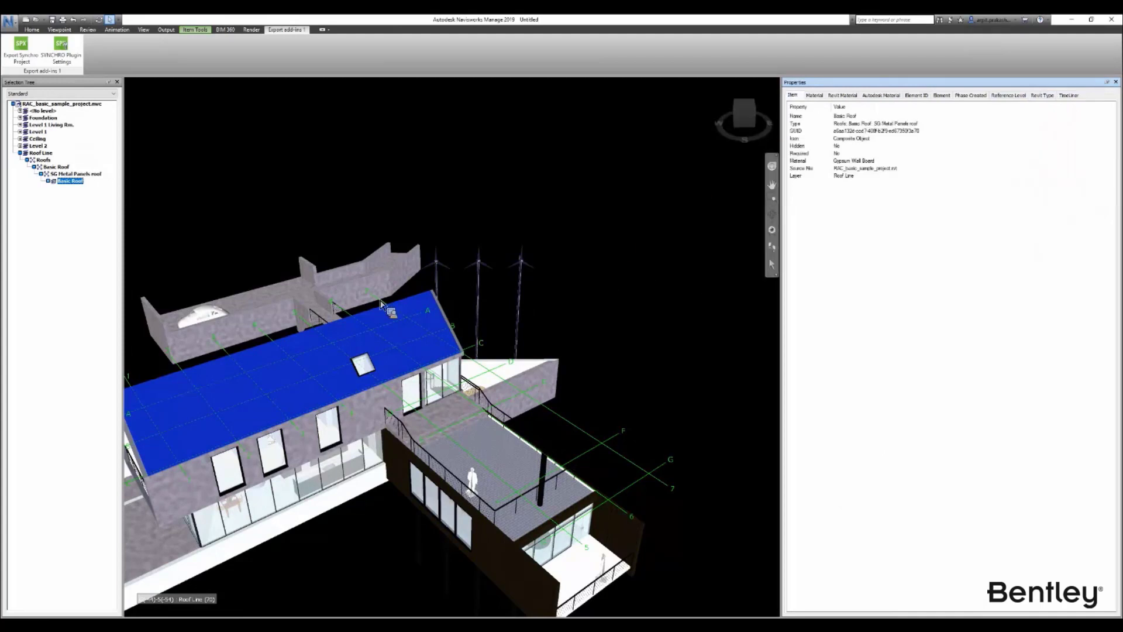
# Step: Export the model as a Synchro project file named Exported SPX in the SYNCHRO Office Hours folder
pyautogui.click(20, 63)
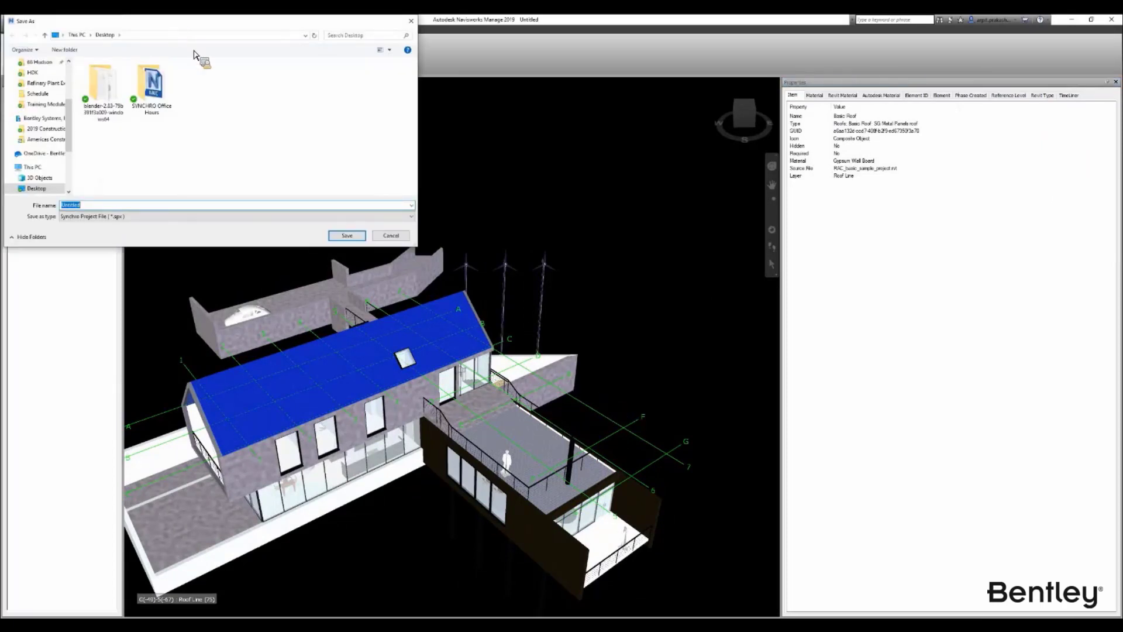
pyautogui.click(341, 215)
pyautogui.press('Return')
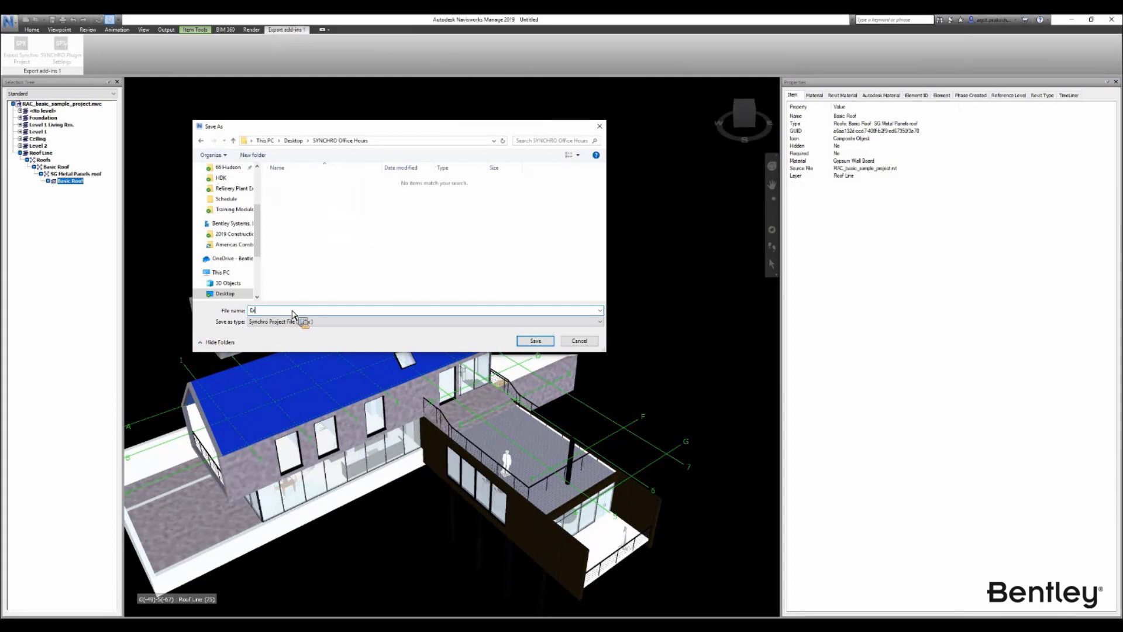
pyautogui.write('Exported SPX')
pyautogui.click(535, 341)
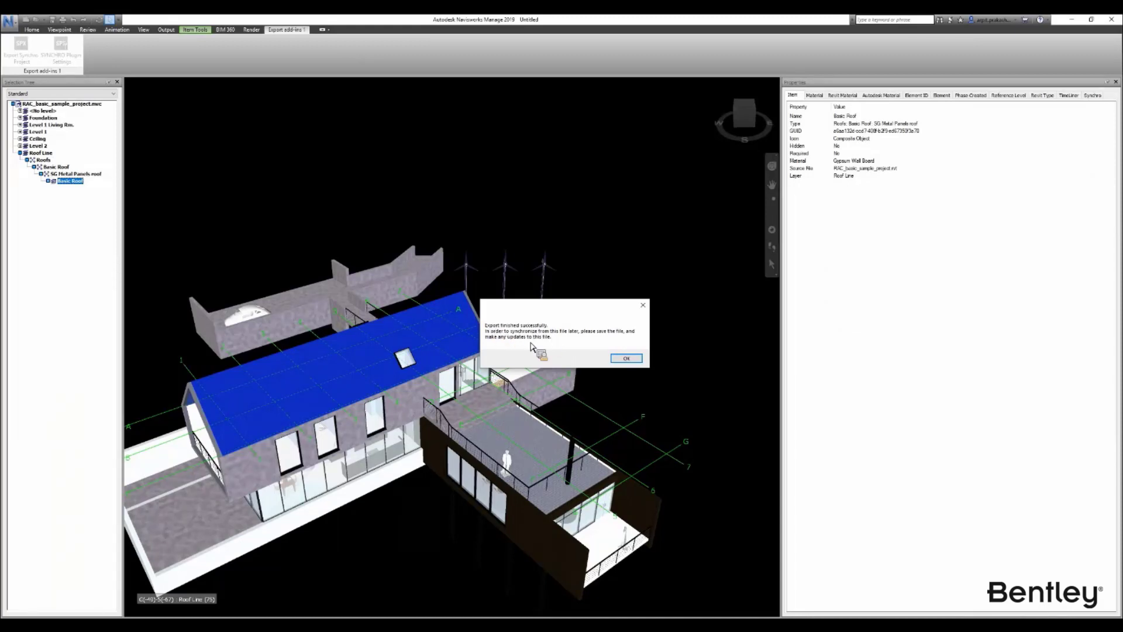
pyautogui.click(623, 362)
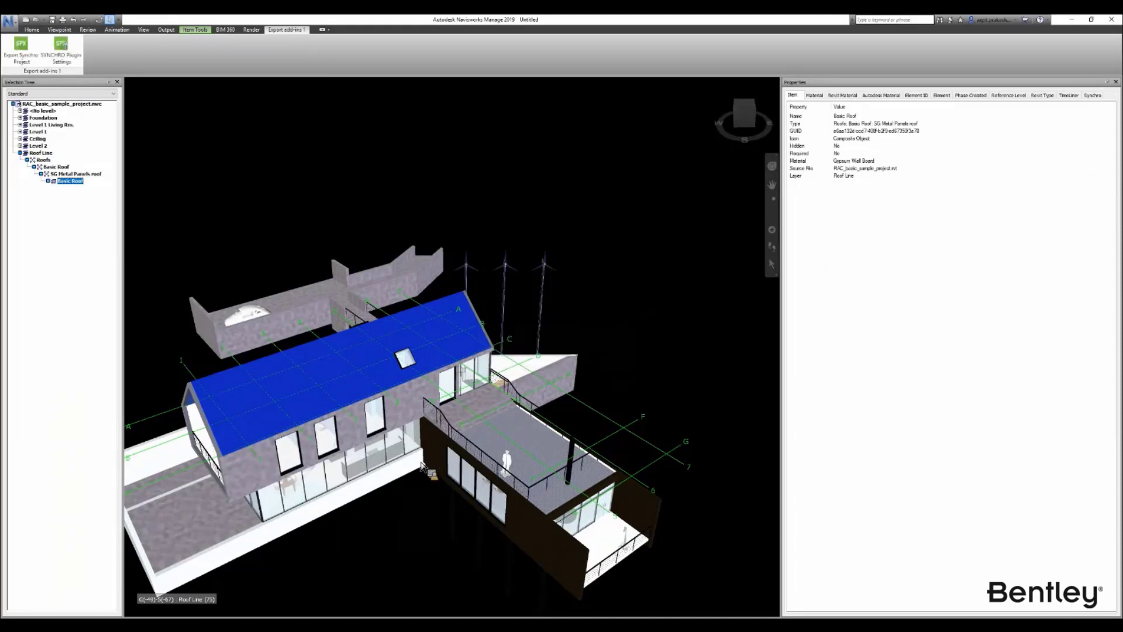
# Step: Clear the selection, reselect the main pitched roof and examine its Synchro properties
pyautogui.moveTo(170, 274); pyautogui.dragTo(263, 265, button='middle')
pyautogui.click(219, 135)
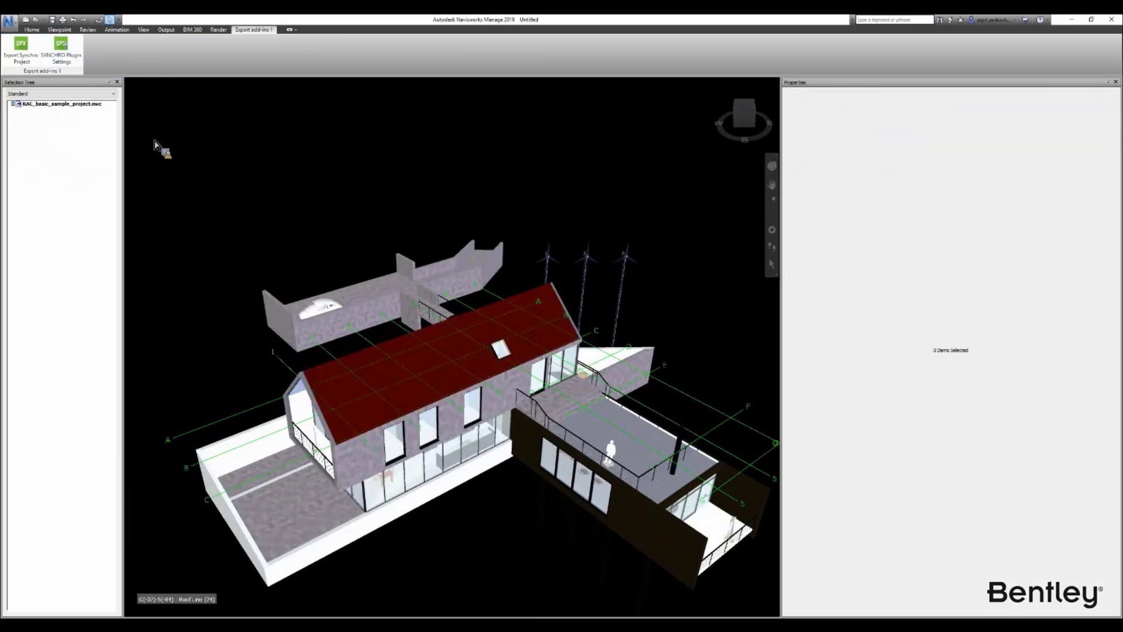
pyautogui.click(507, 438)
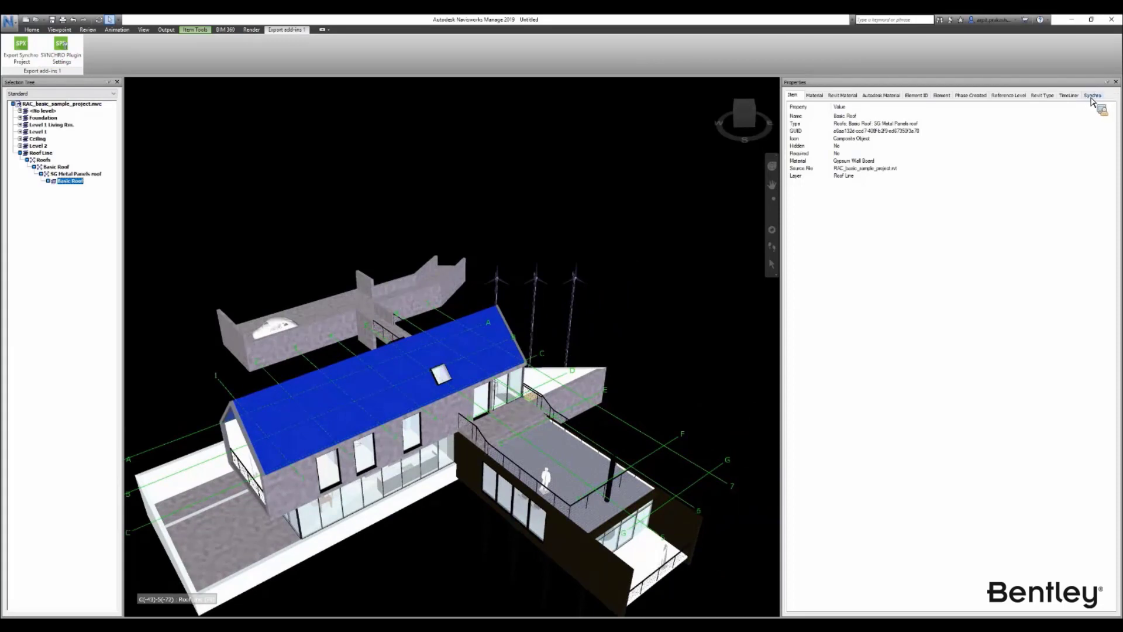
pyautogui.click(1091, 96)
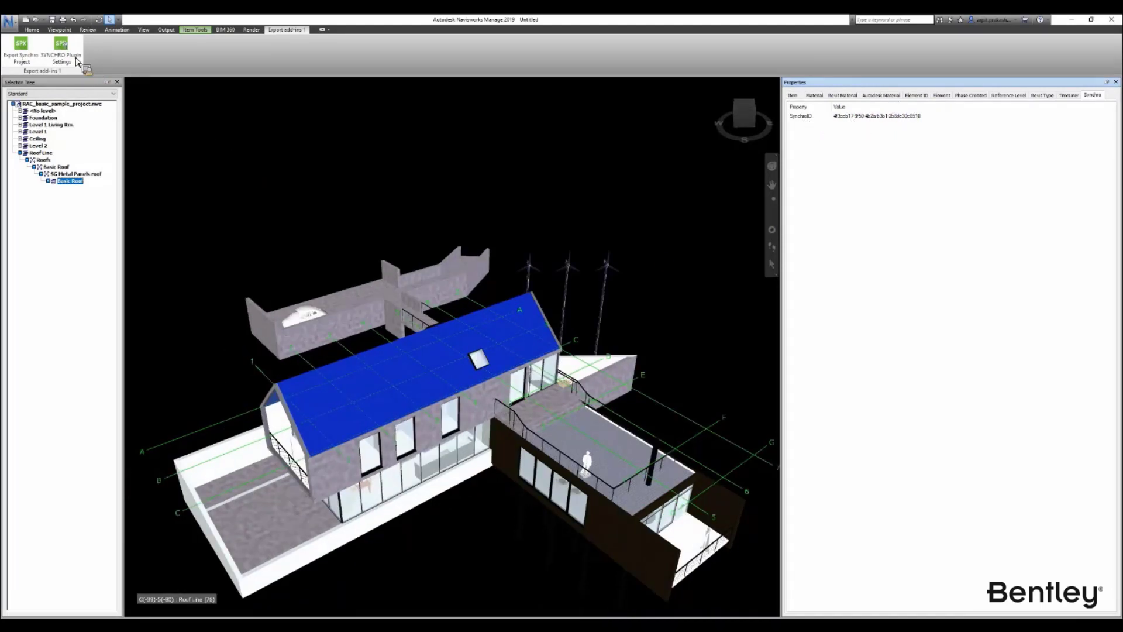
# Step: Review the SYNCHRO Plugin Settings again and check the Synchro ID of the flat terrace roof
pyautogui.click(77, 61)
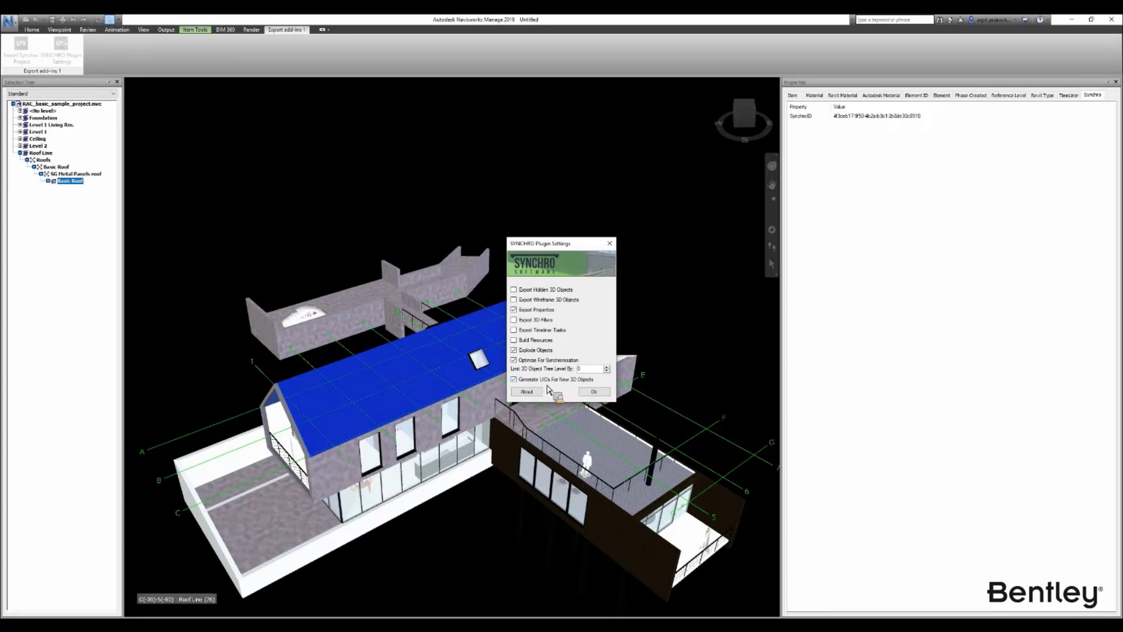
pyautogui.click(594, 392)
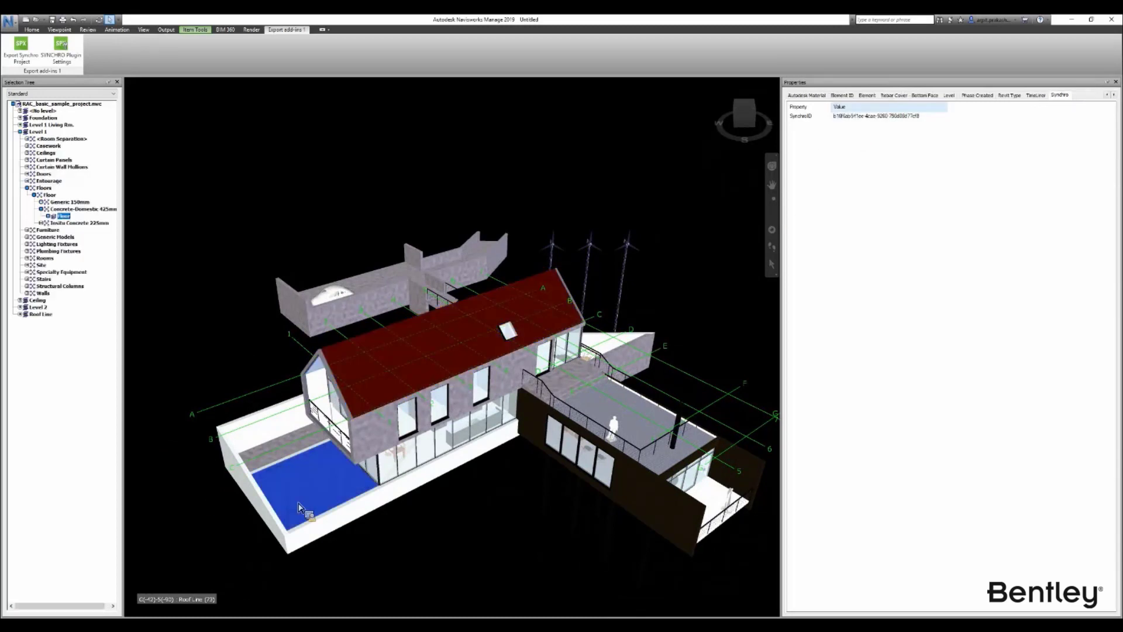
pyautogui.click(621, 411)
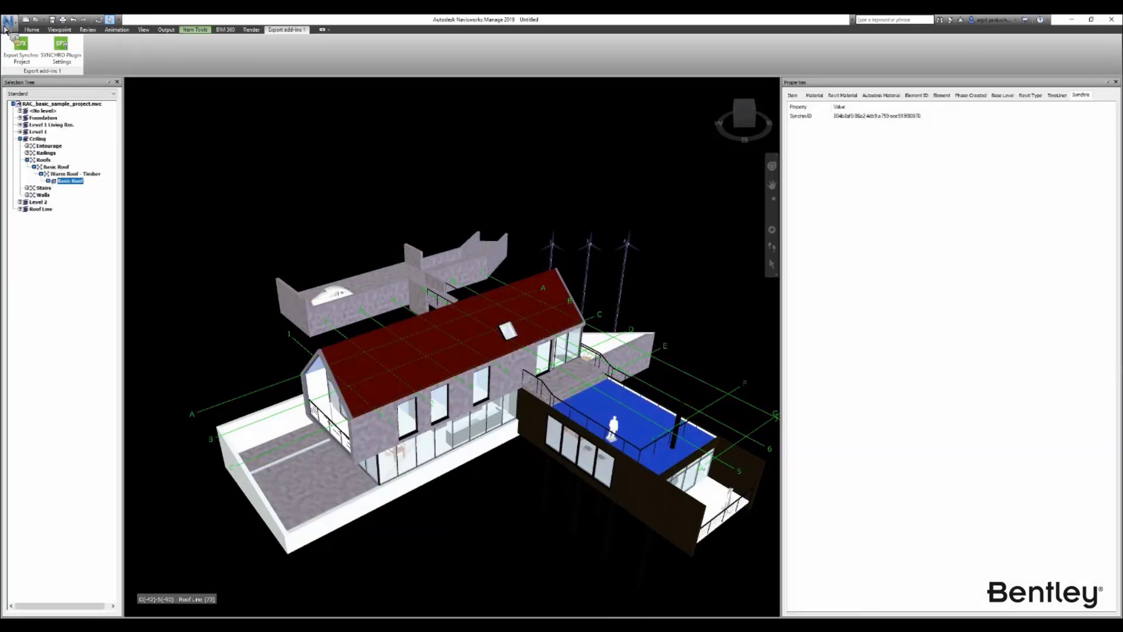
# Step: Clear the selection and save the model as NWF file type in the Navisworks 2016-2019 File Set (*.nwf) format, in the SYNCHRO Office Hours folder
pyautogui.press('Escape')
pyautogui.click(9, 22)
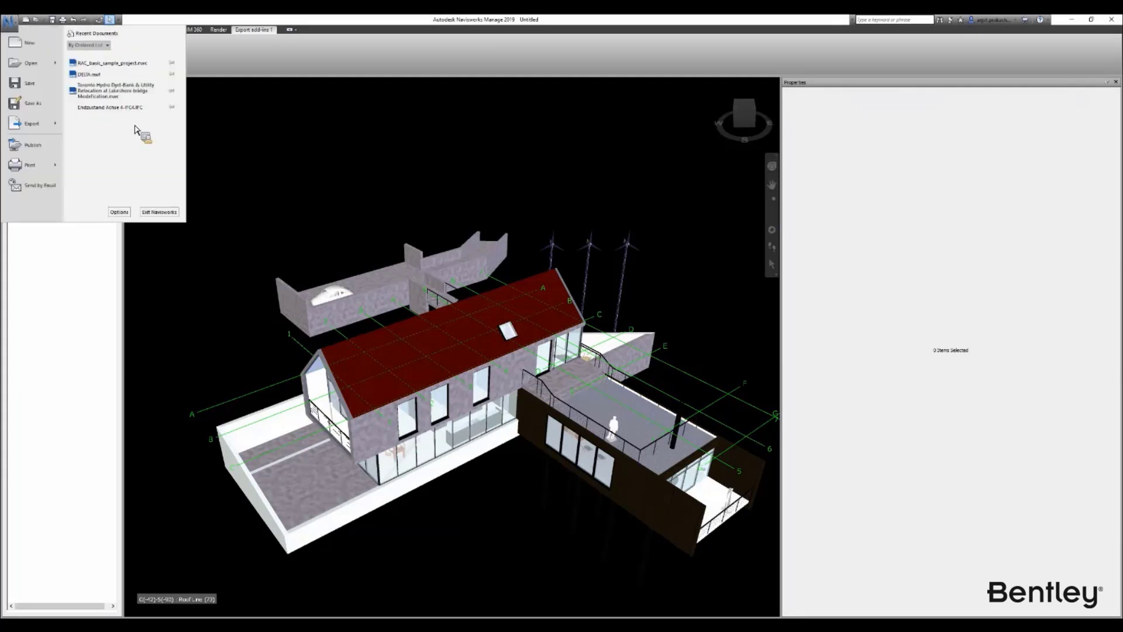
pyautogui.click(41, 110)
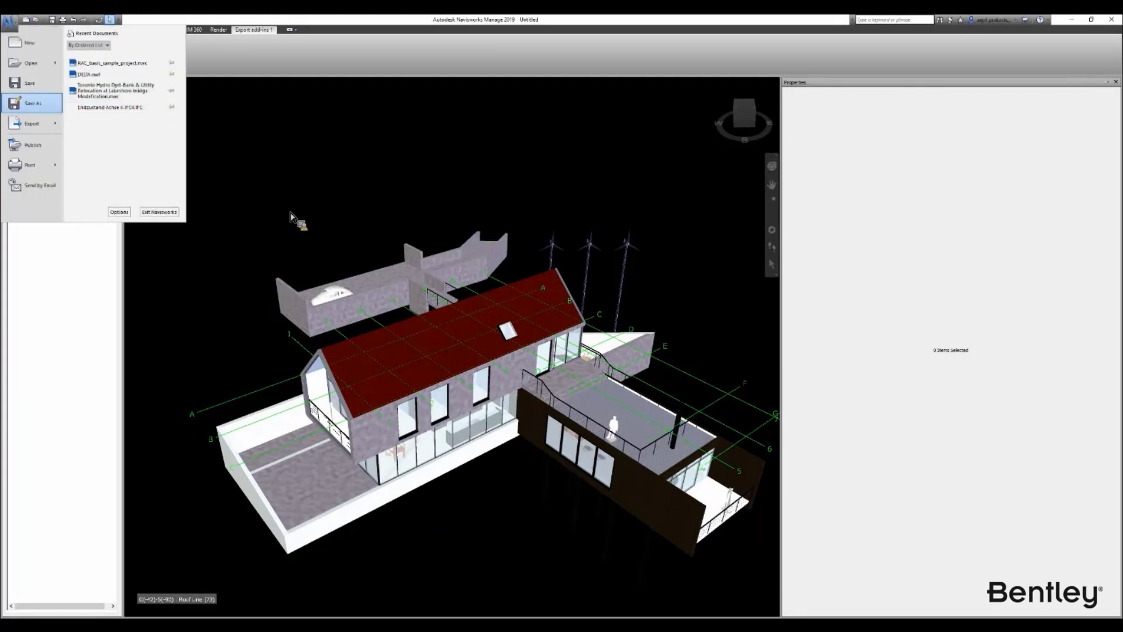
pyautogui.click(328, 562)
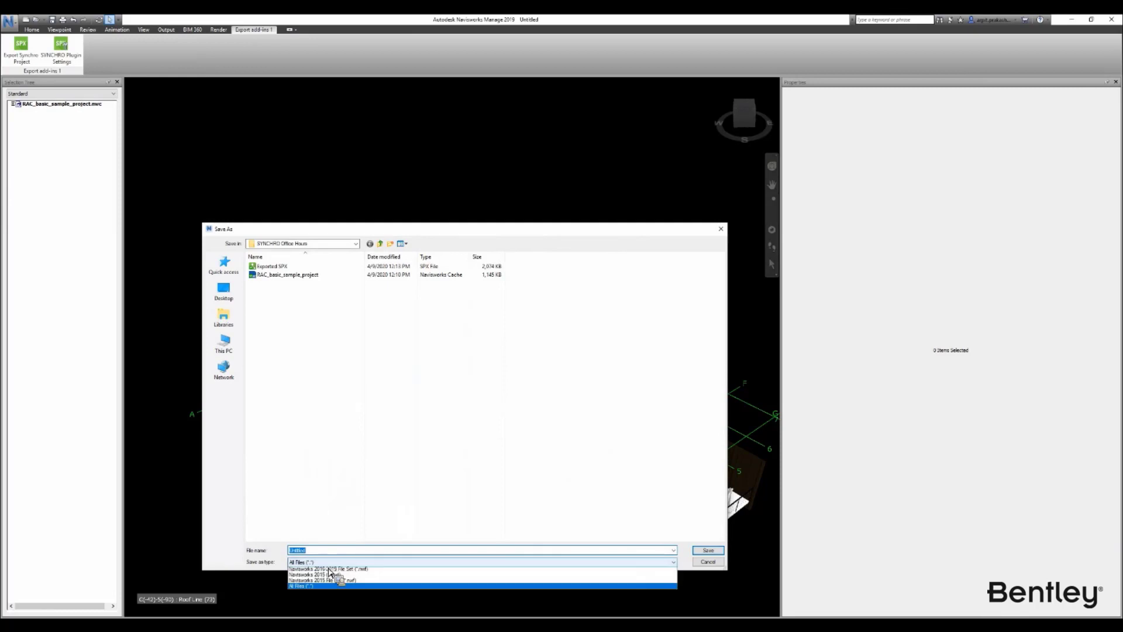
pyautogui.click(327, 575)
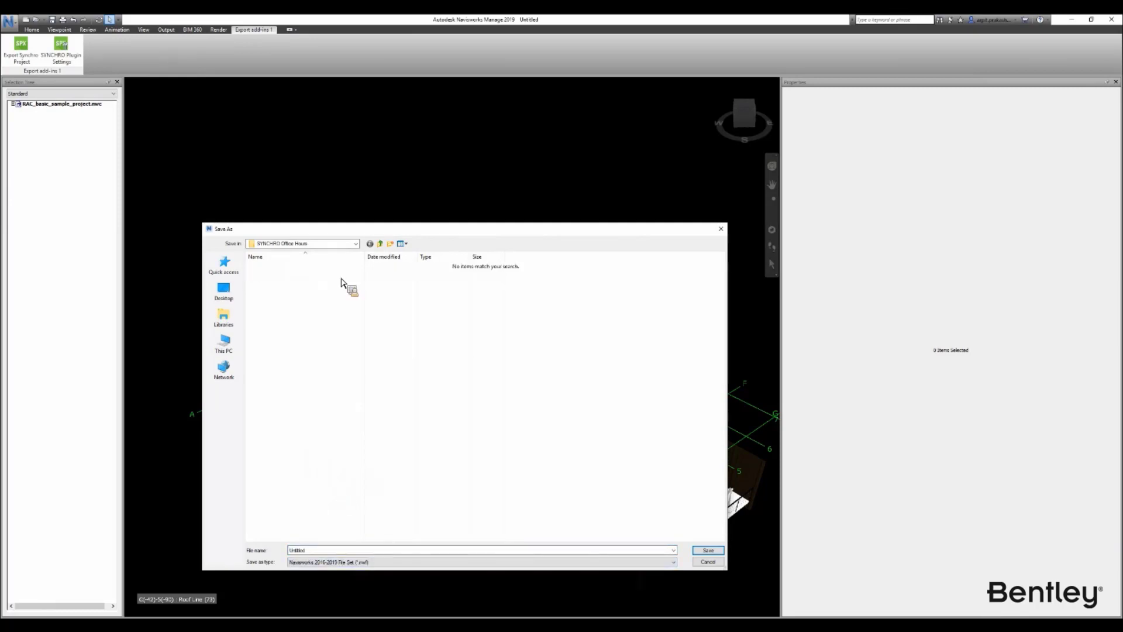
pyautogui.doubleClick(335, 552)
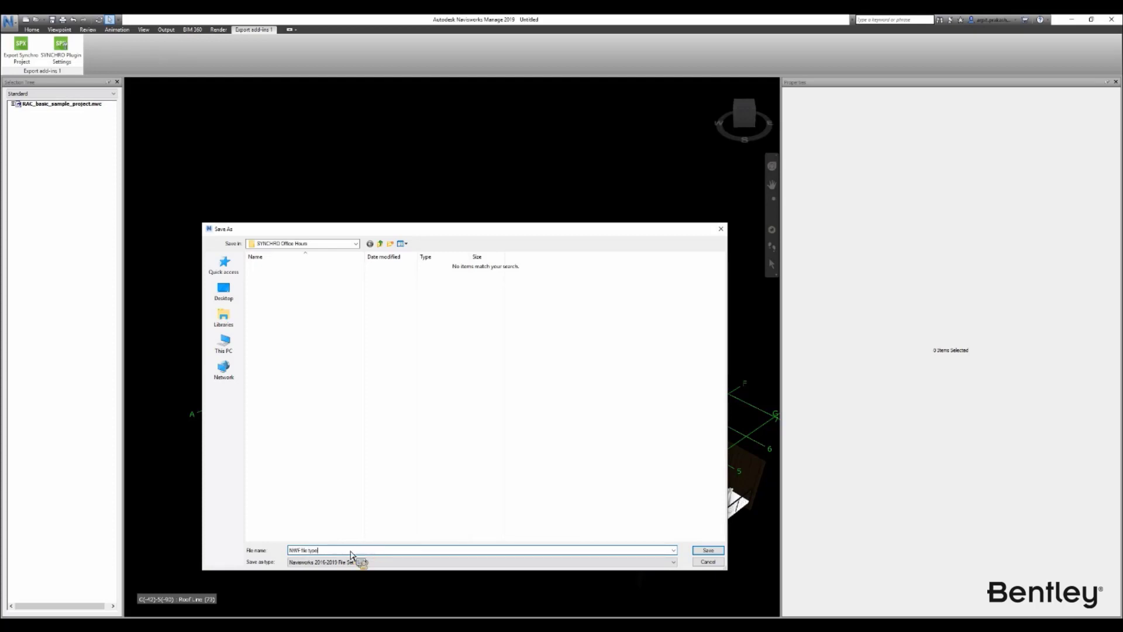
pyautogui.click(377, 564)
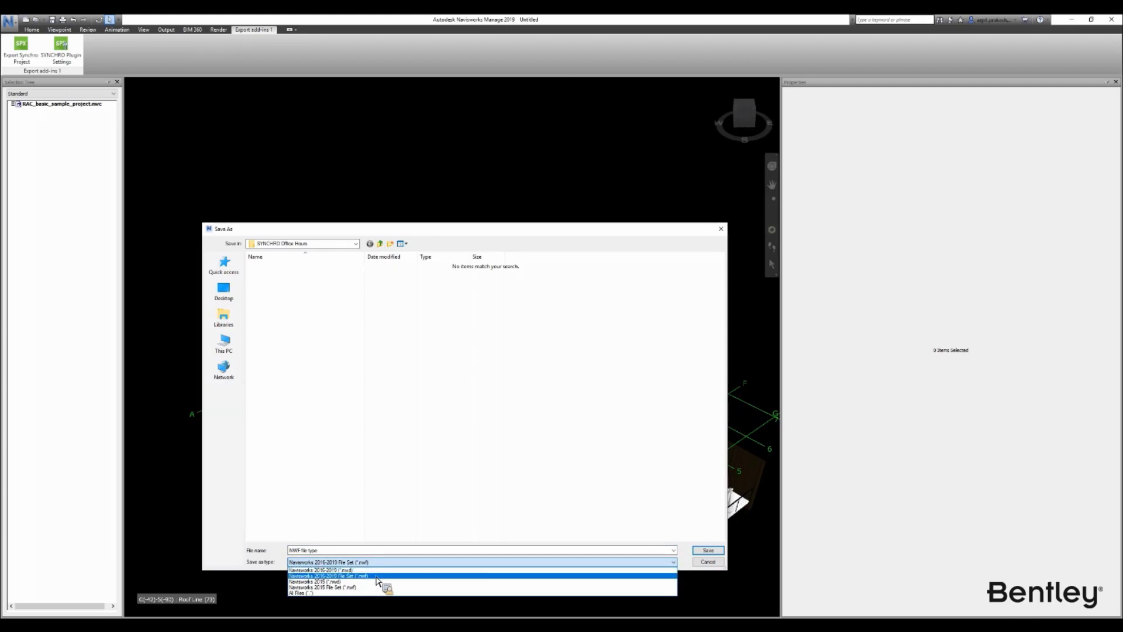
pyautogui.click(401, 574)
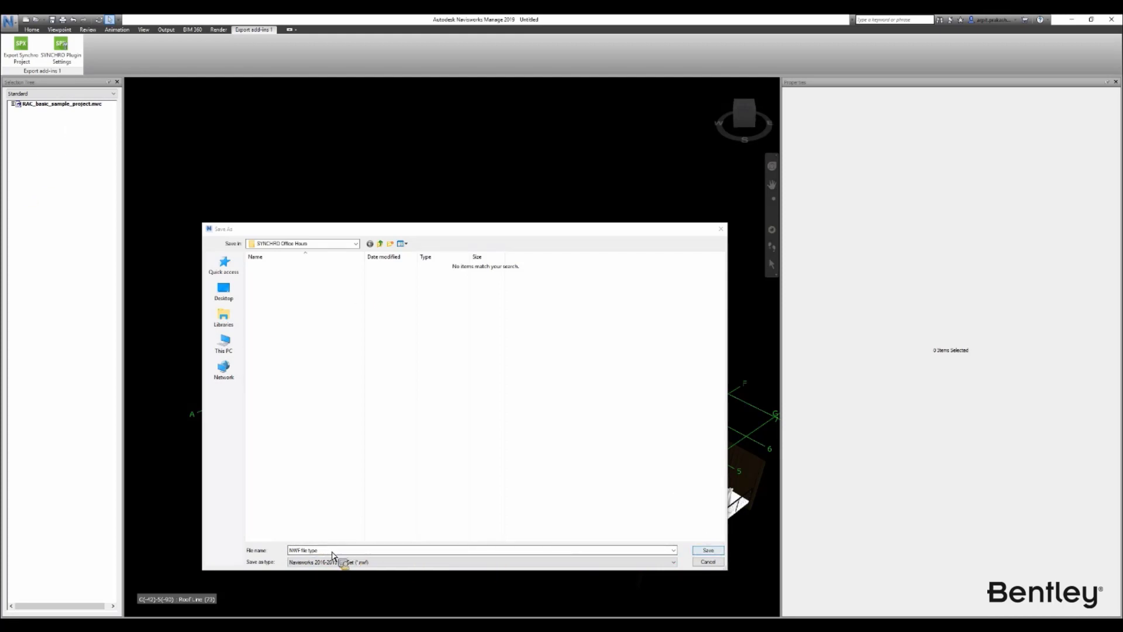
pyautogui.click(709, 551)
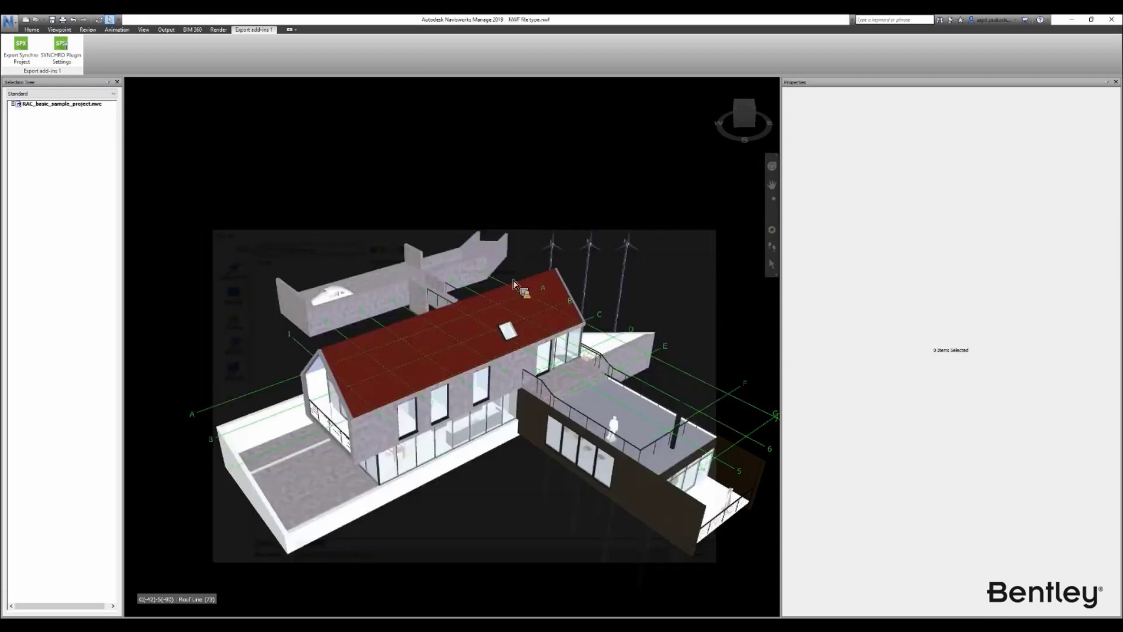
# Step: Switch to the empty untitled SYNCHRO project and start importing data from another Synchro project file
pyautogui.scroll(-1, 486, 389)
pyautogui.moveTo(486, 380); pyautogui.dragTo(490, 362, button='middle')
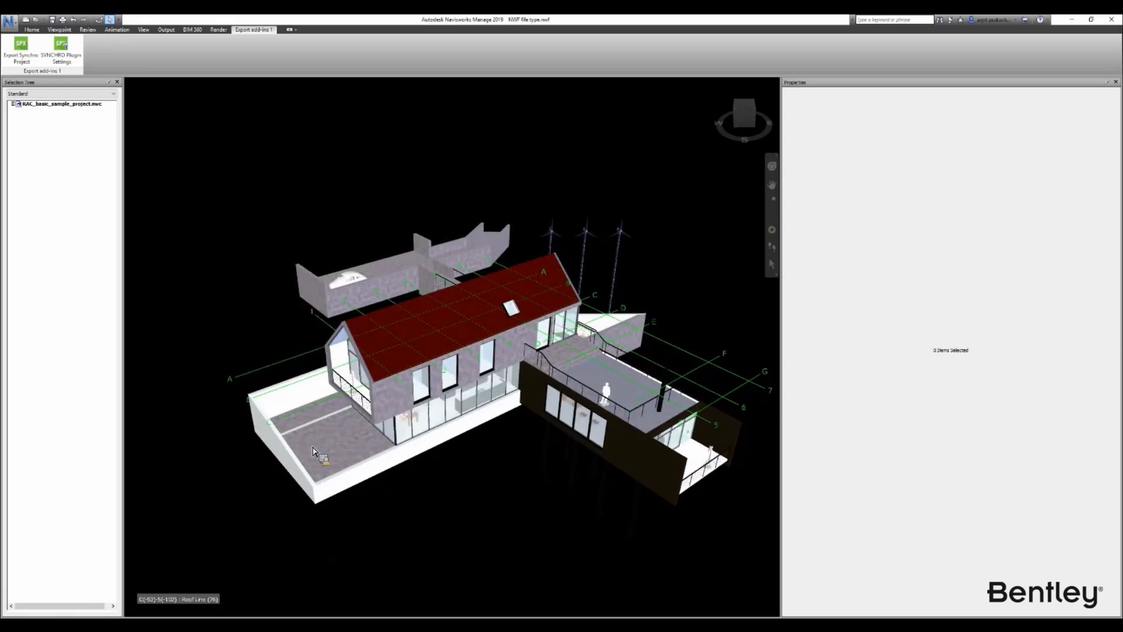
pyautogui.moveTo(161, 618)
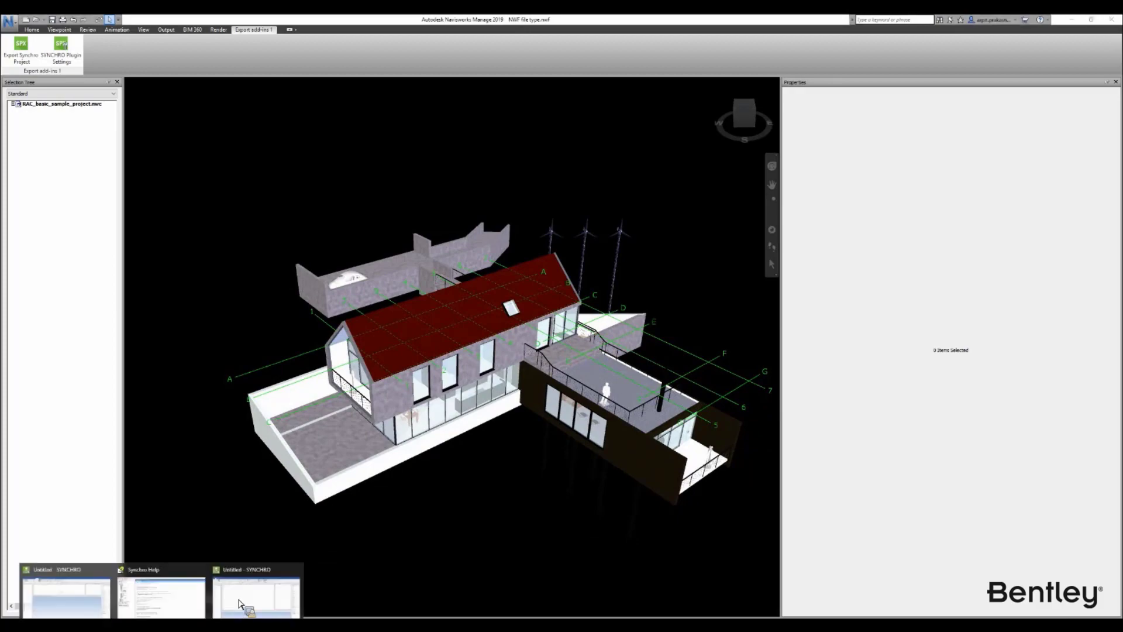
pyautogui.click(237, 603)
pyautogui.moveTo(457, 421); pyautogui.dragTo(237, 362)
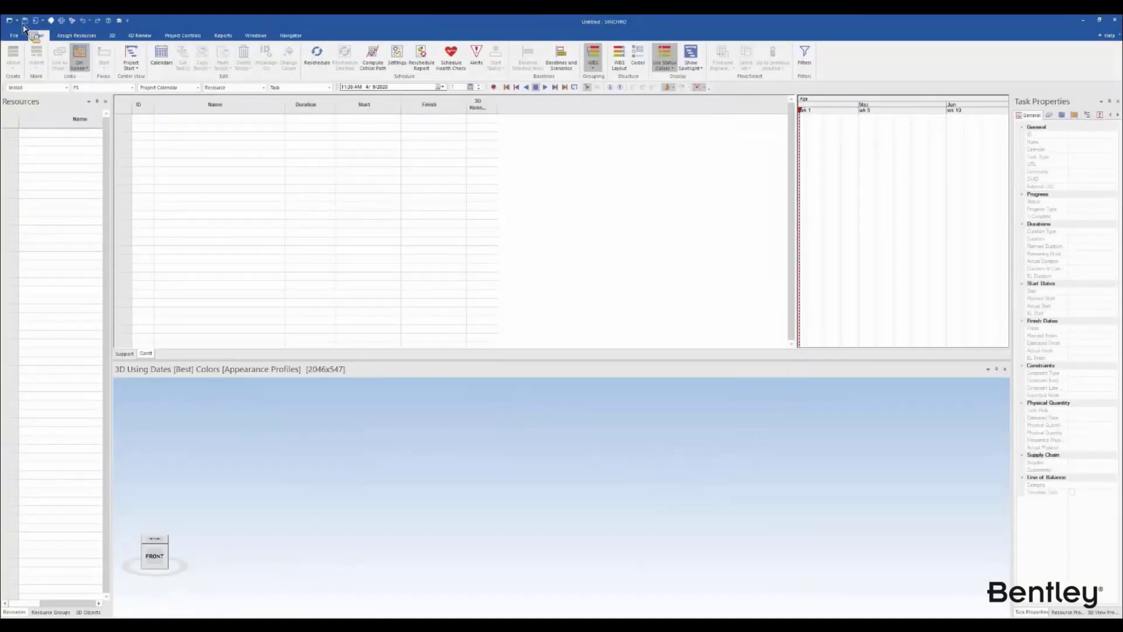
pyautogui.click(18, 37)
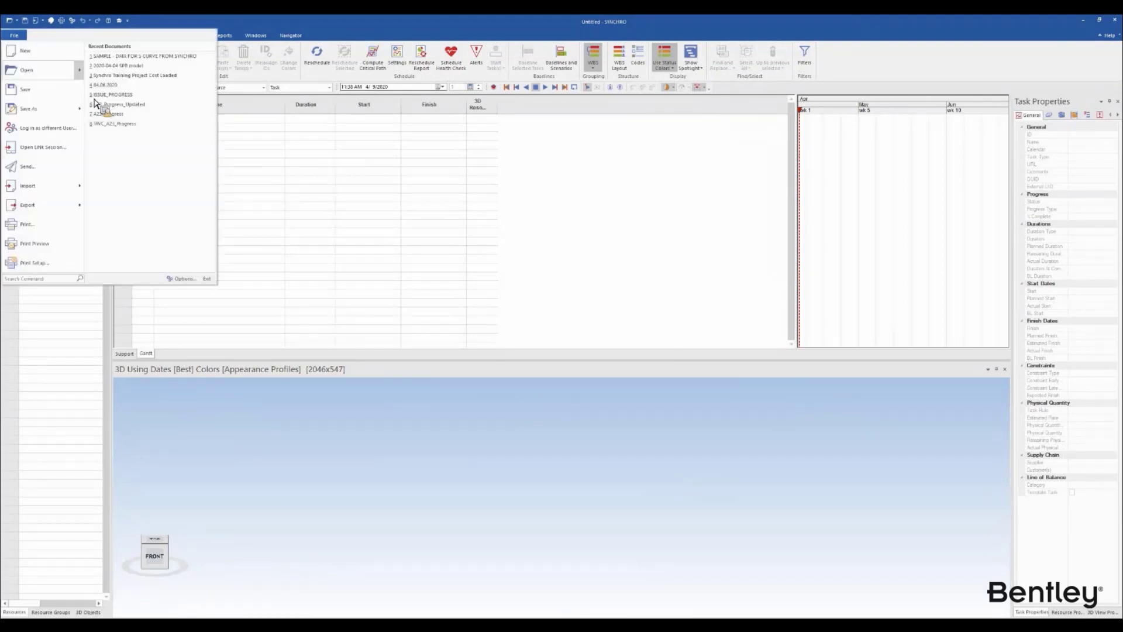
pyautogui.moveTo(85, 73)
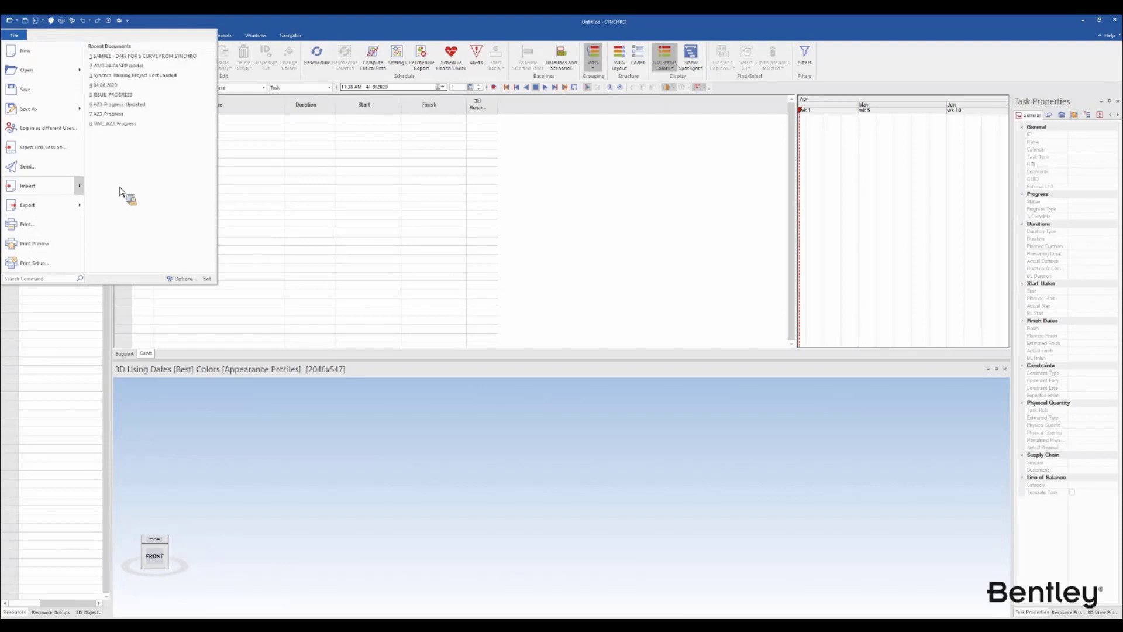
pyautogui.moveTo(77, 187)
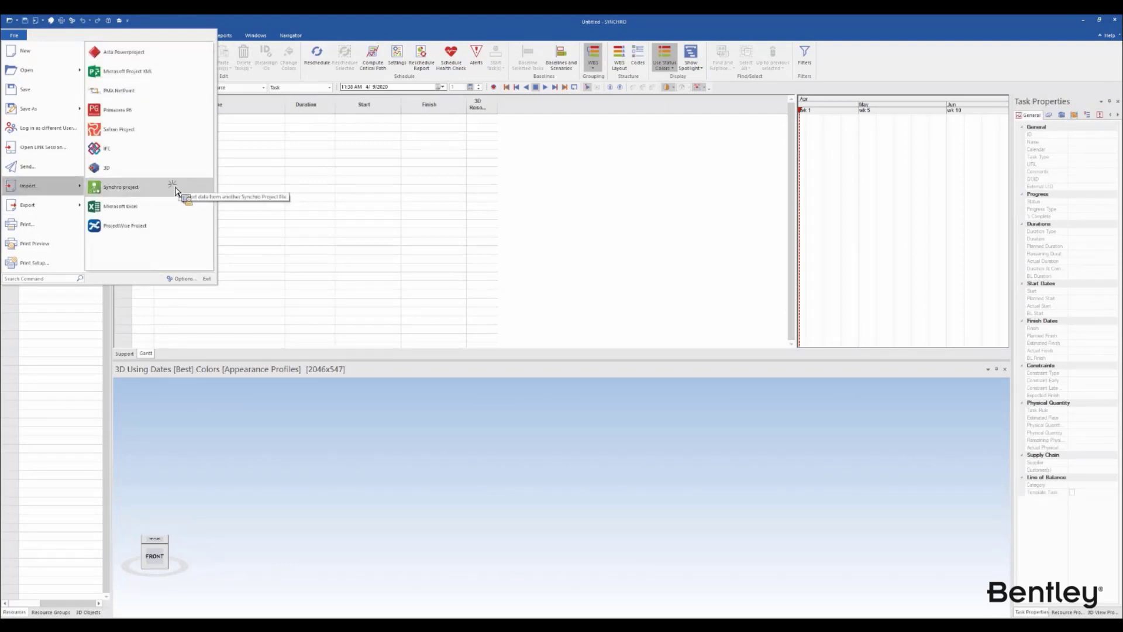
pyautogui.click(176, 192)
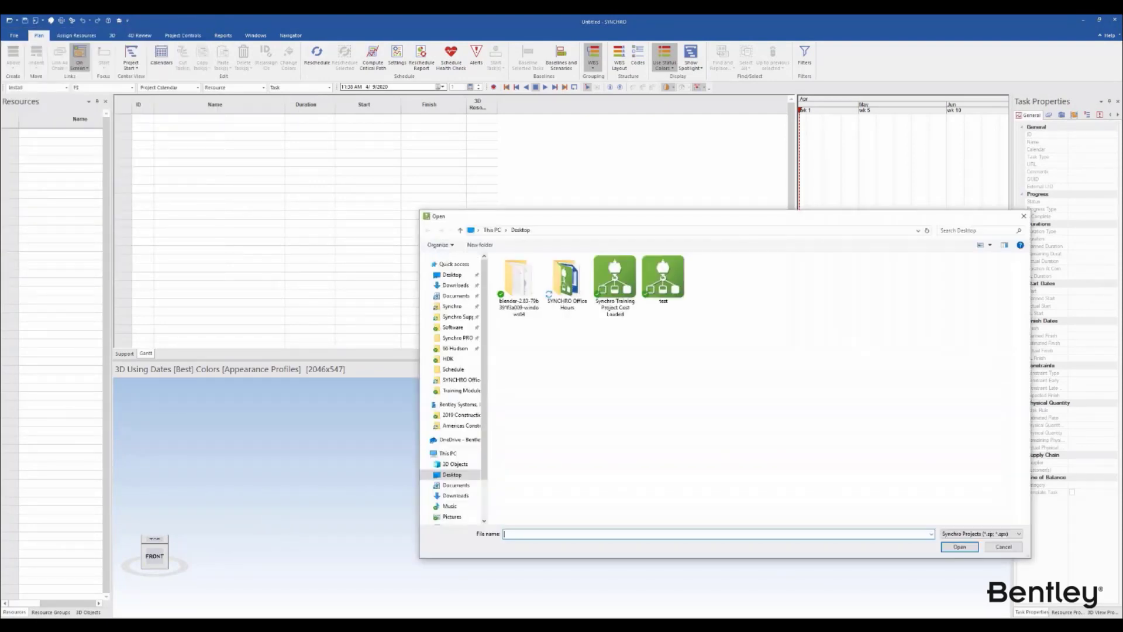
# Step: Check the type of the Exported SPX file in the desktop's SYNCHRO Office Hours folder using File Explorer
pyautogui.hotkey('alt', 'Tab')
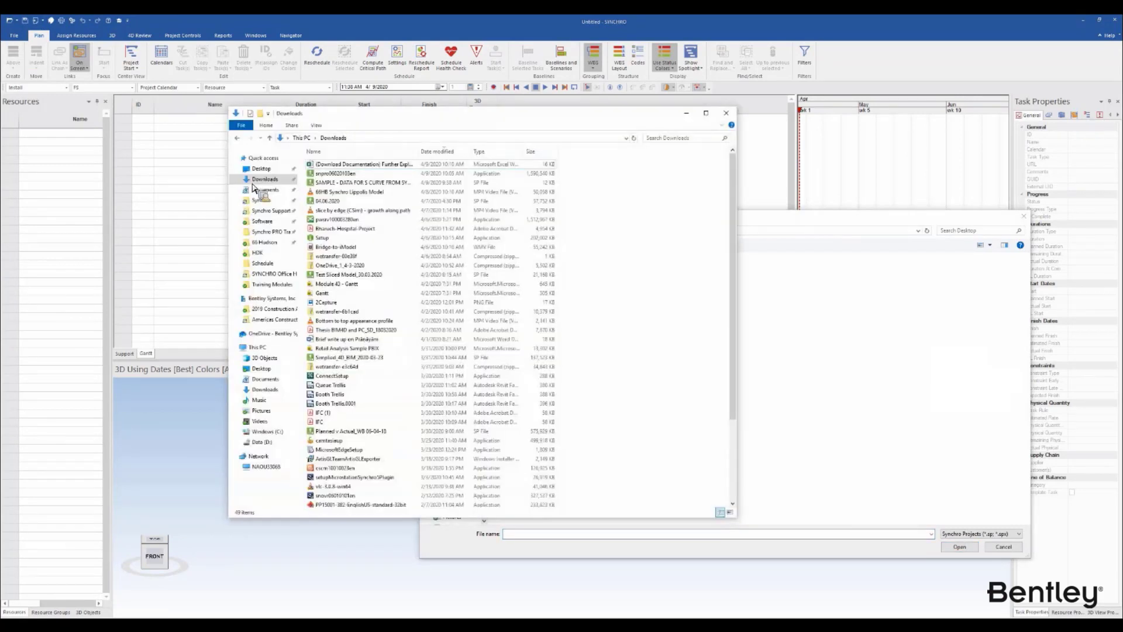
pyautogui.click(261, 169)
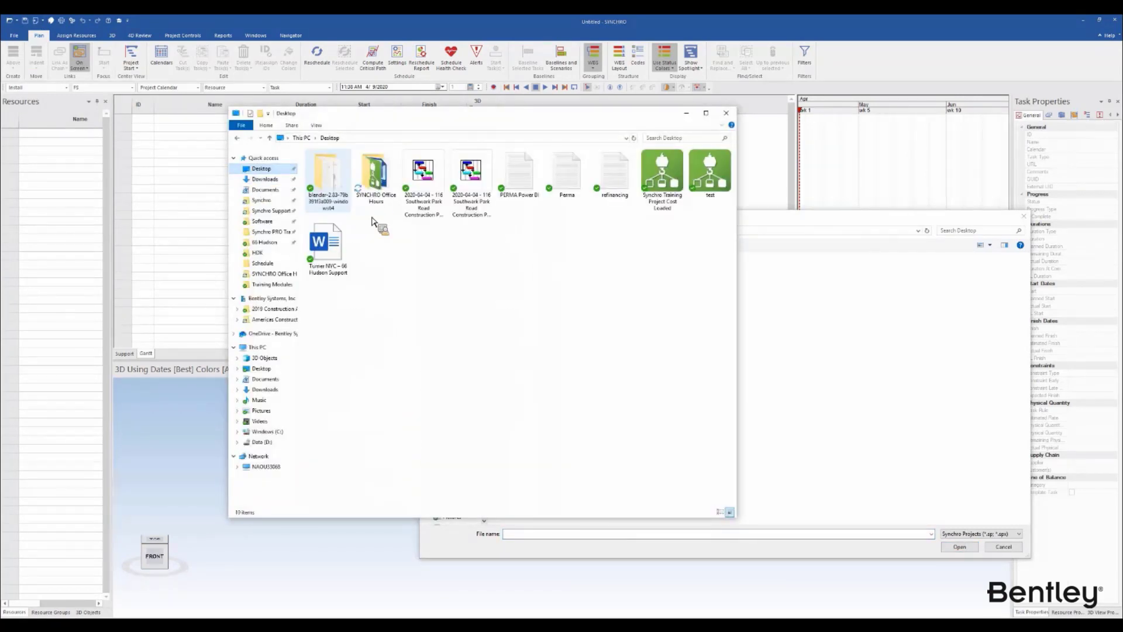
pyautogui.doubleClick(326, 176)
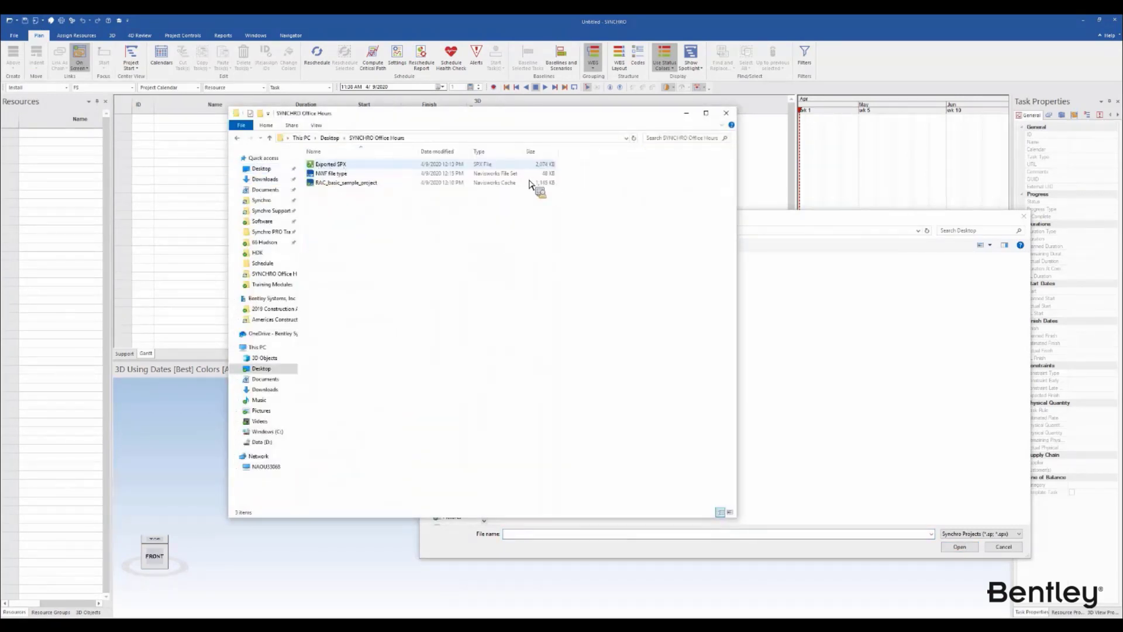
pyautogui.click(476, 166)
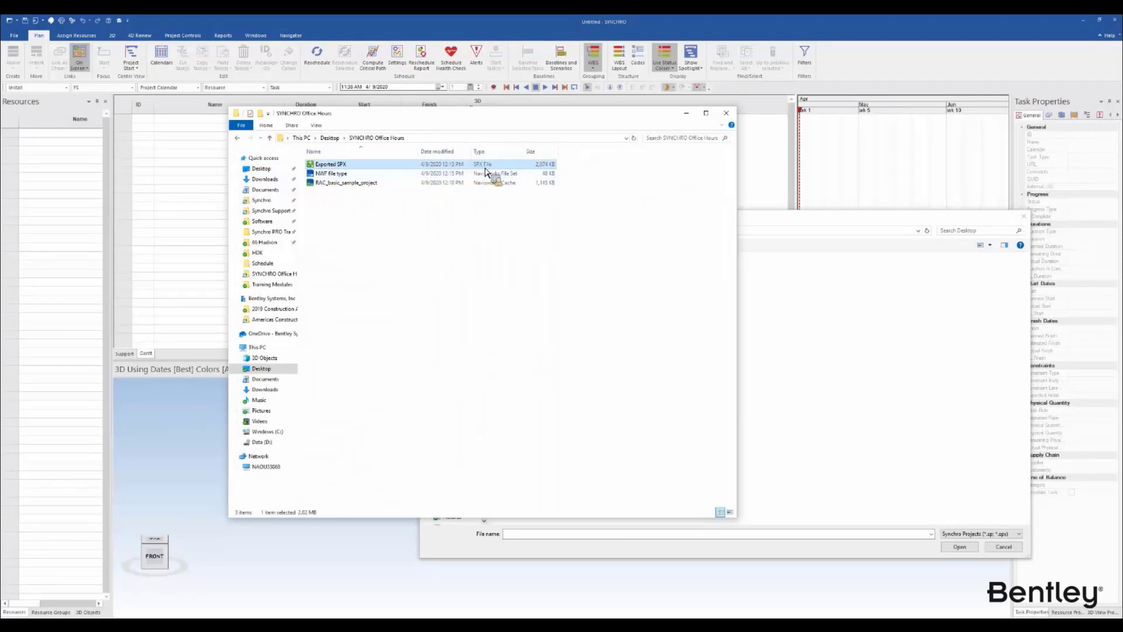
pyautogui.click(683, 114)
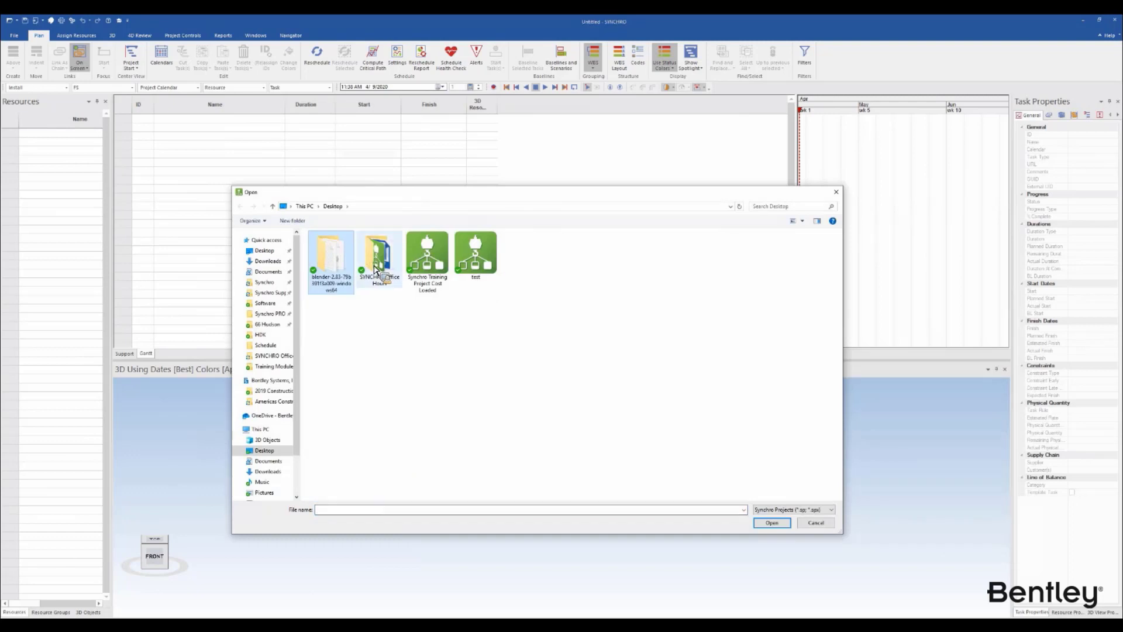
# Step: Import the Exported SPX project from the SYNCHRO Office Hours folder, appending its data to the end of the current project with all objects imported
pyautogui.doubleClick(370, 257)
pyautogui.click(338, 253)
pyautogui.click(771, 522)
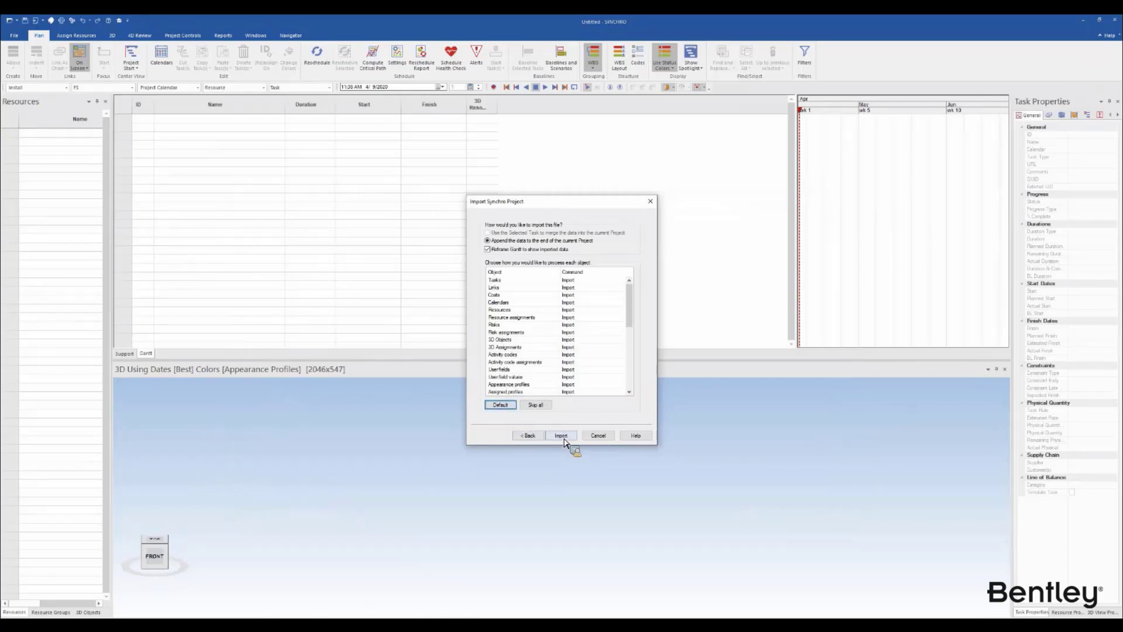
pyautogui.click(561, 436)
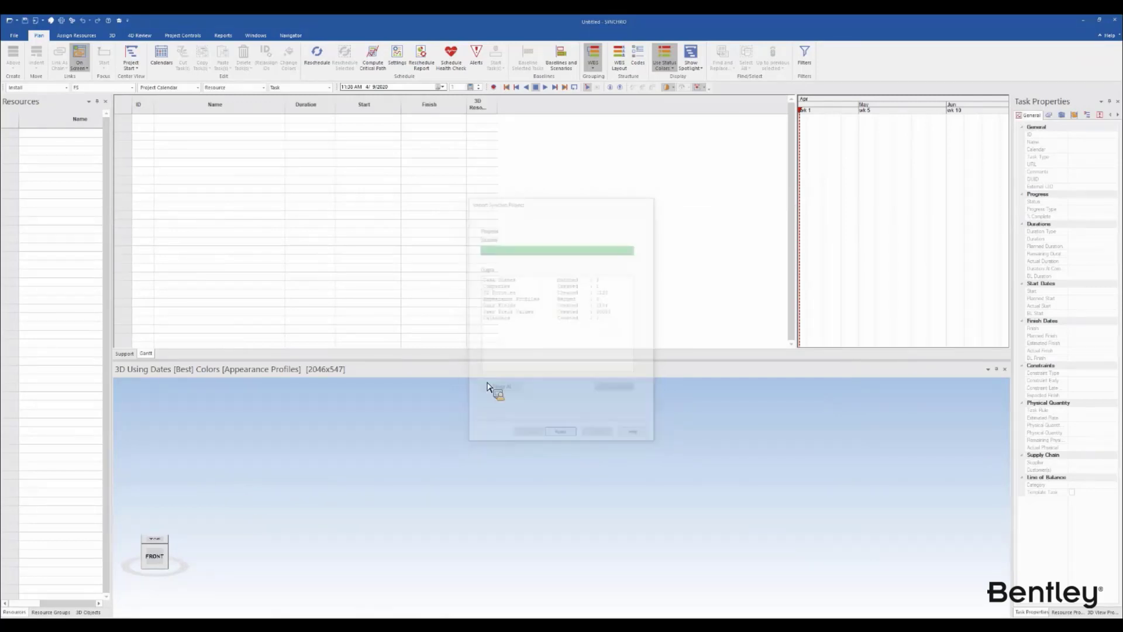
# Step: Enlarge the 3D view, select the main pitched roof and show its 3D properties
pyautogui.moveTo(463, 359); pyautogui.dragTo(509, 191)
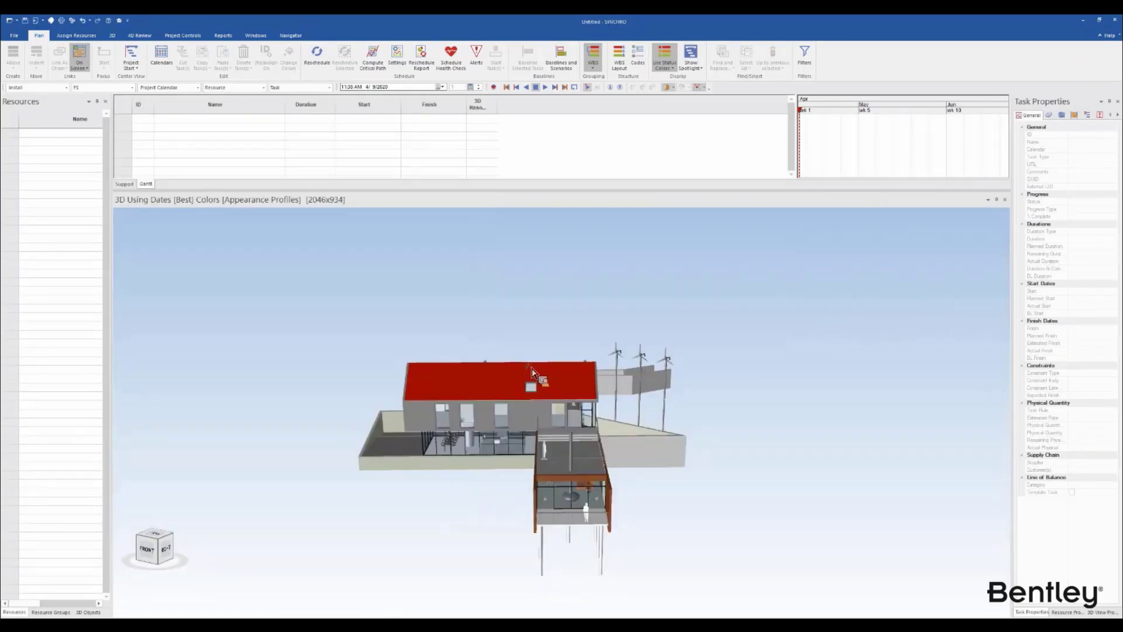
pyautogui.moveTo(565, 382); pyautogui.dragTo(494, 409)
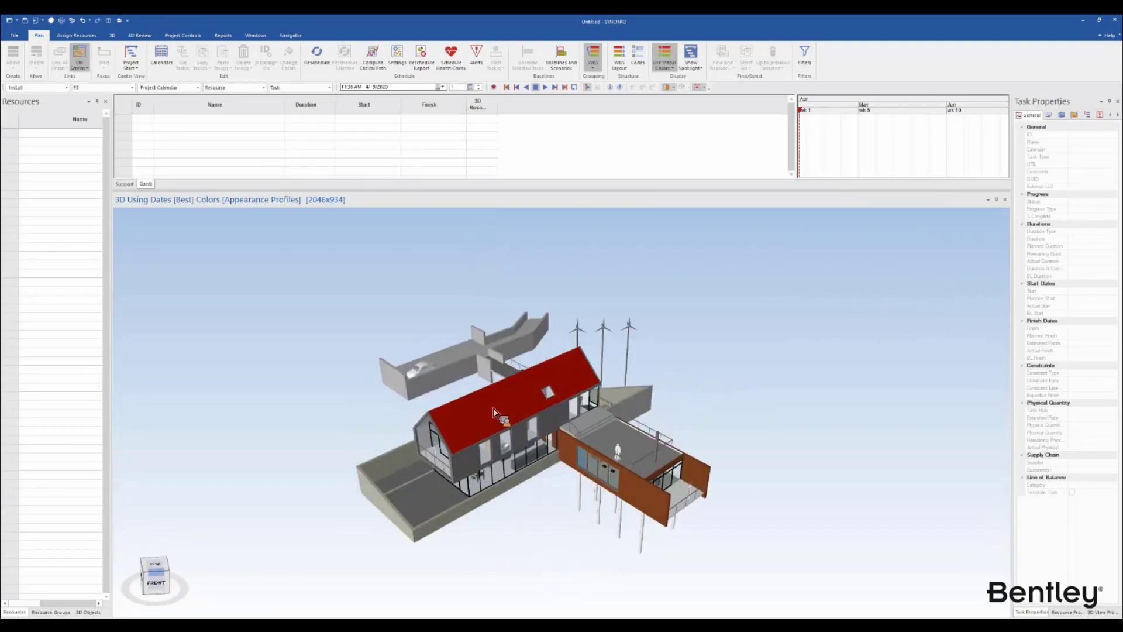
pyautogui.click(494, 412)
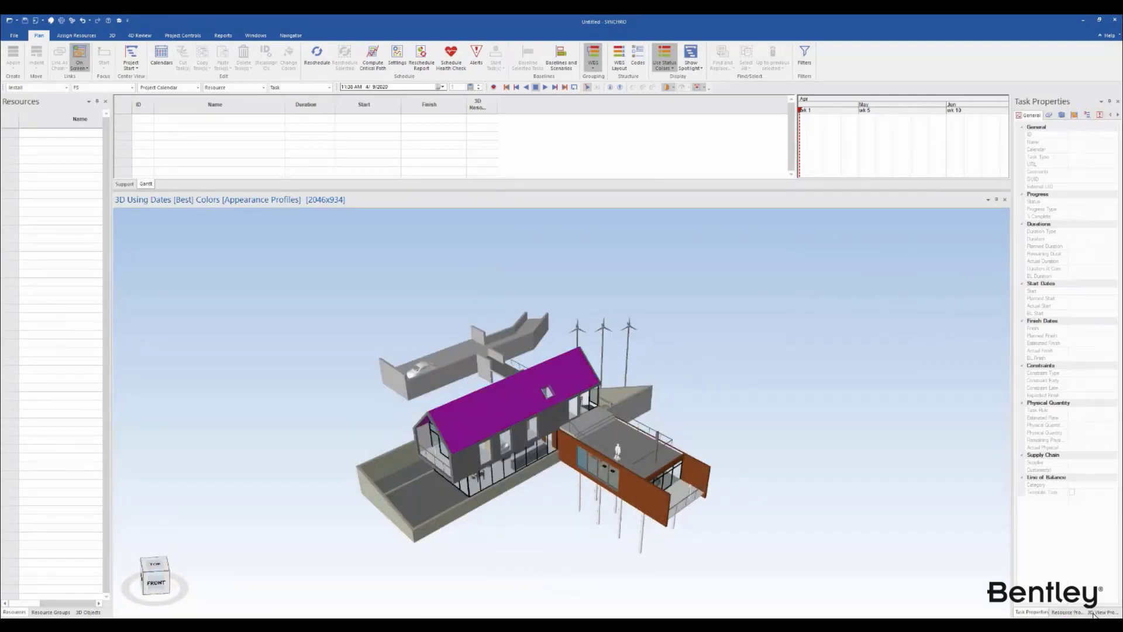
pyautogui.rightClick(800, 492)
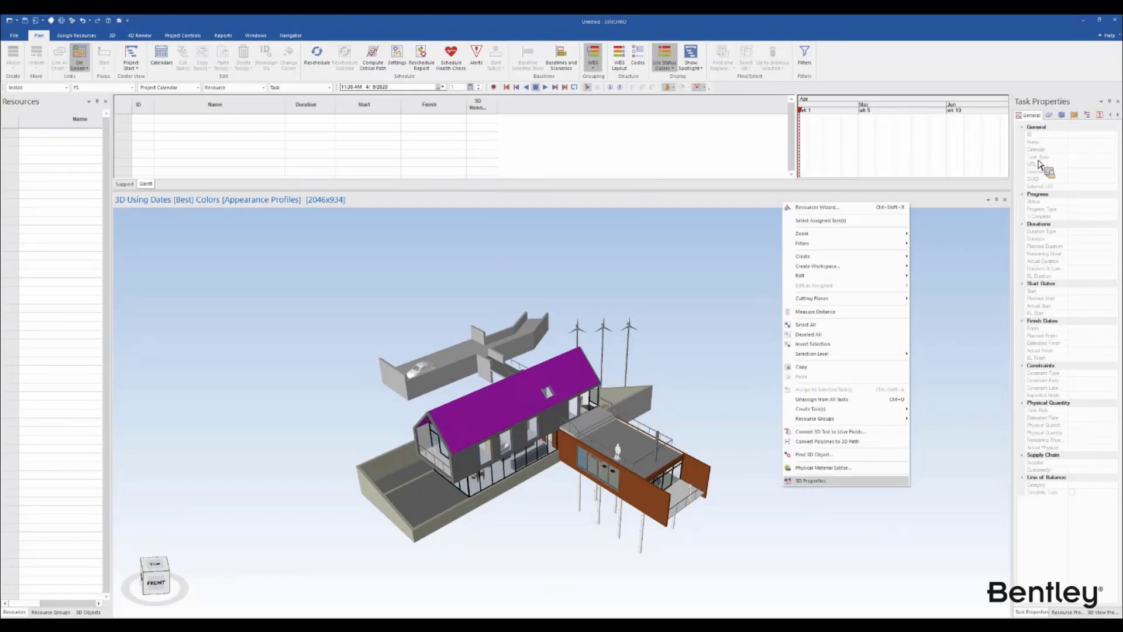
# Step: Widen the 3D properties display and its columns to examine the roof's user fields down to the Synchro ID
pyautogui.moveTo(1017, 144); pyautogui.dragTo(913, 146)
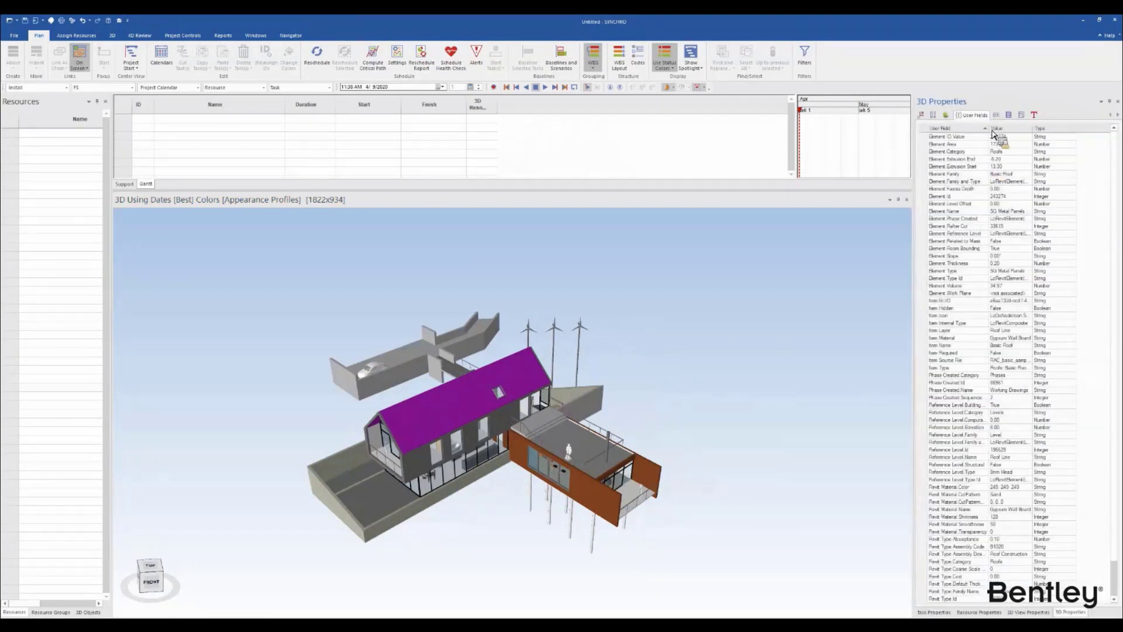
pyautogui.moveTo(990, 130); pyautogui.dragTo(1002, 133)
pyautogui.scroll(-1, 953, 593)
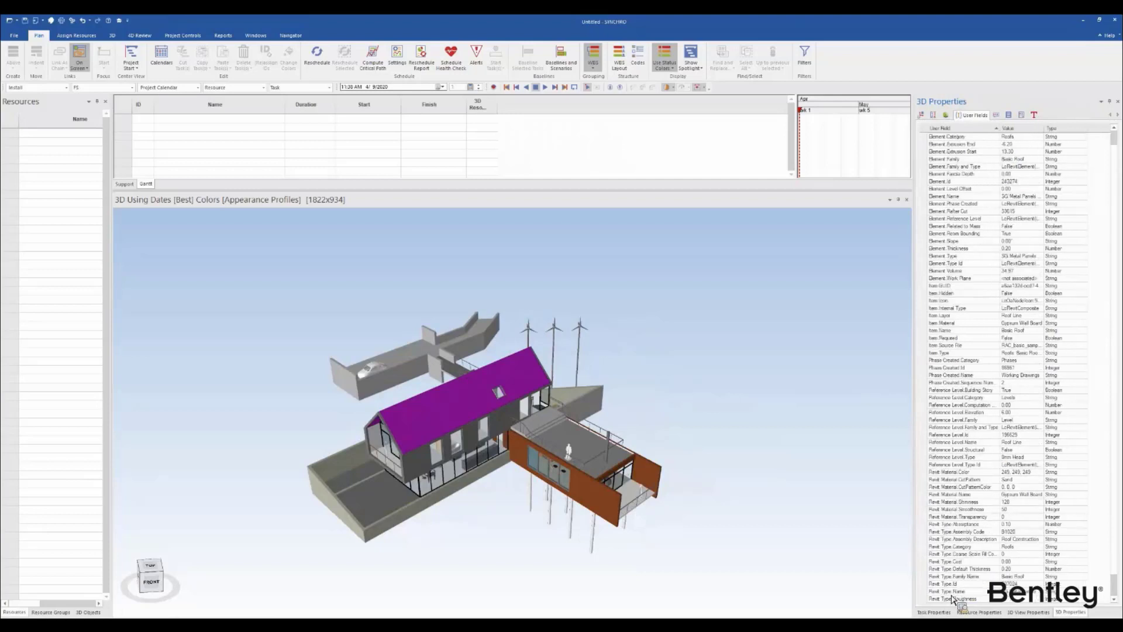
pyautogui.scroll(-1, 953, 597)
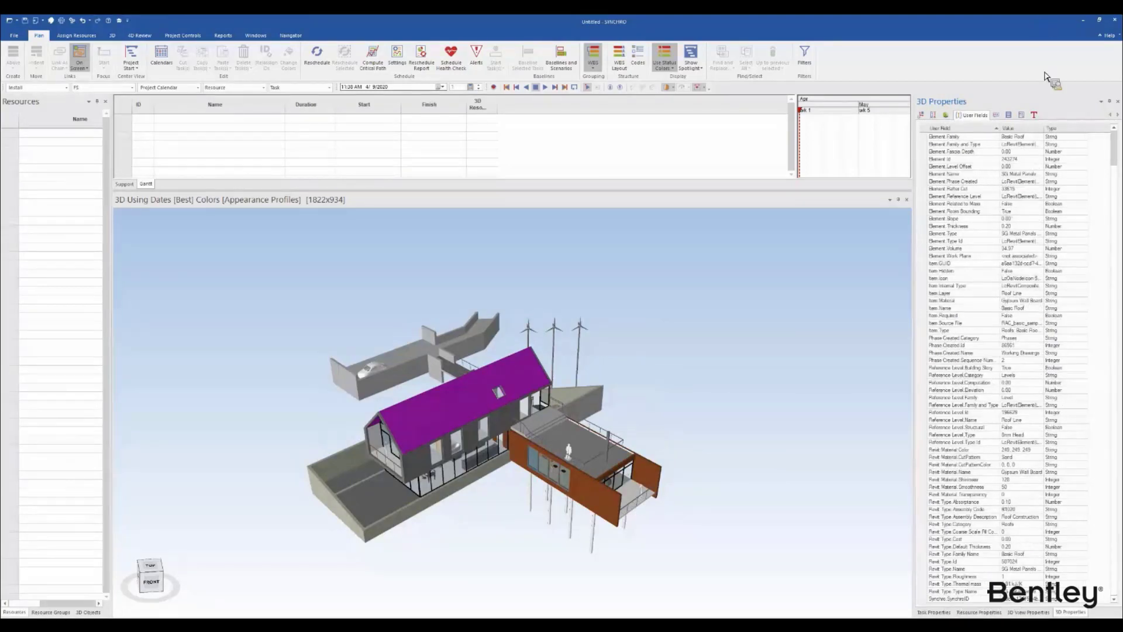
pyautogui.moveTo(1045, 129); pyautogui.dragTo(1091, 148)
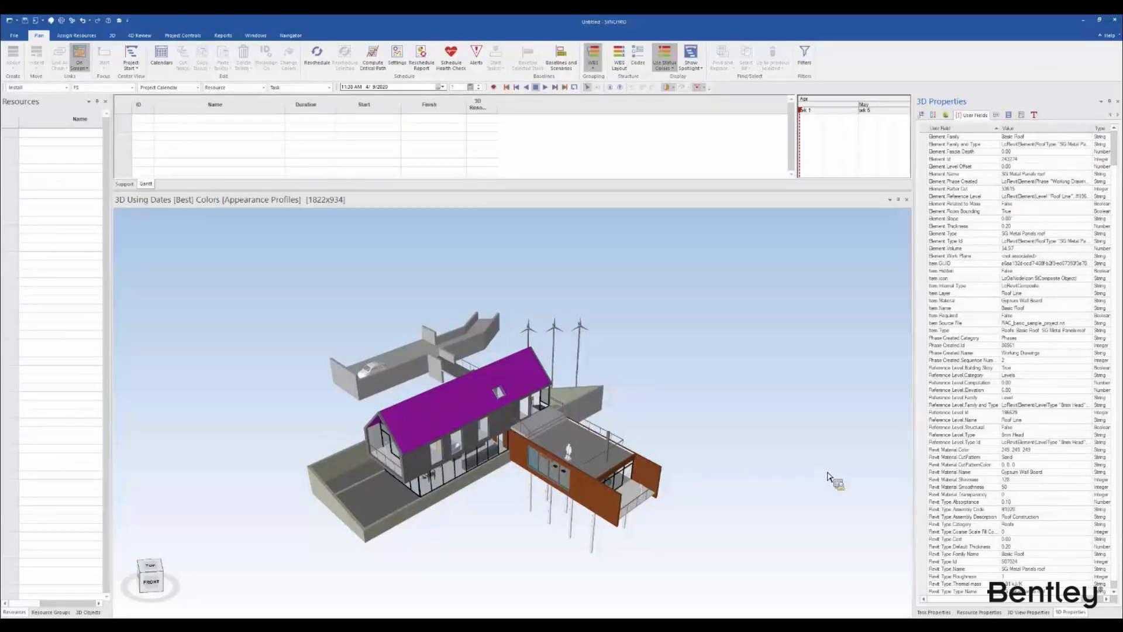
# Step: Select the entire building model and assign it to a new resource without building a tree
pyautogui.scroll(-1, 1006, 592)
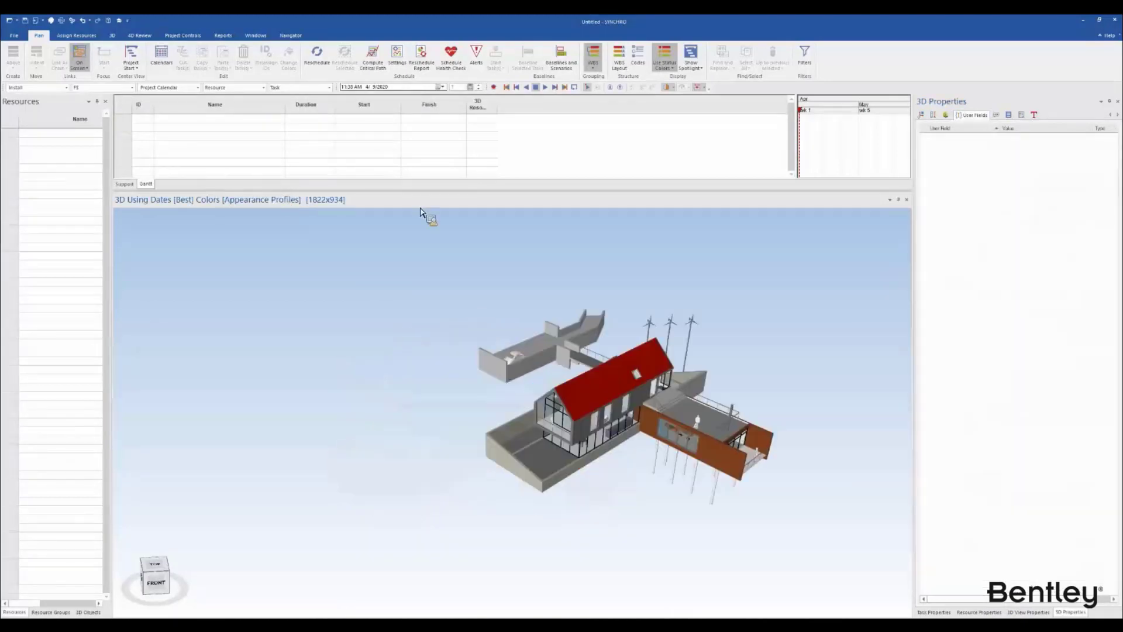
pyautogui.moveTo(420, 192); pyautogui.dragTo(421, 227)
pyautogui.moveTo(430, 405); pyautogui.dragTo(330, 378, button='middle')
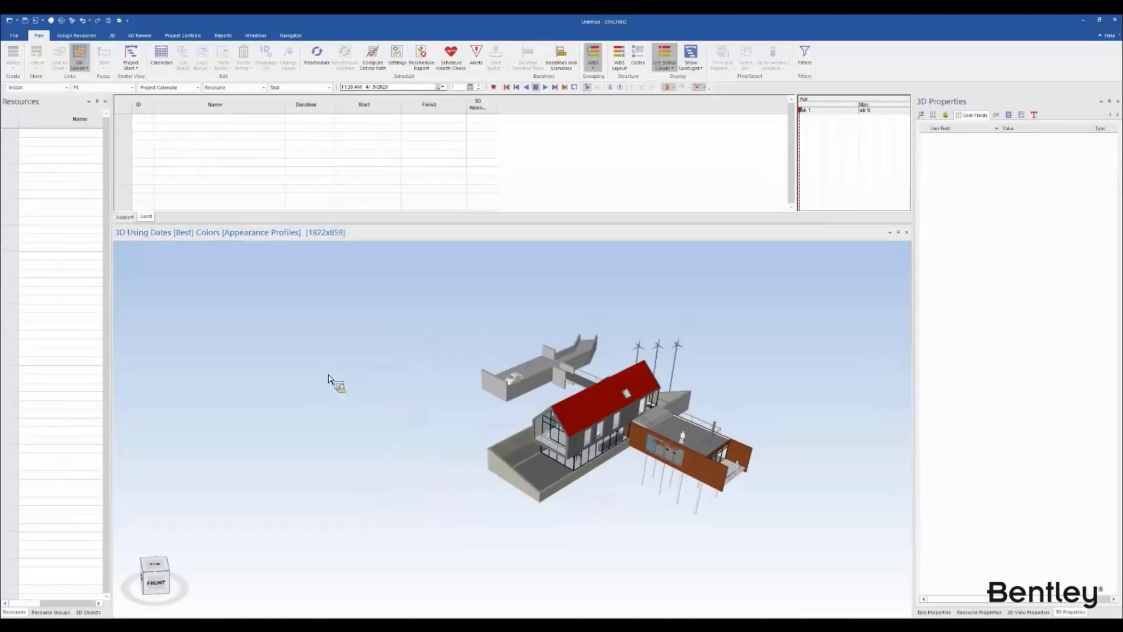
pyautogui.scroll(-2, 330, 383)
pyautogui.scroll(3, 330, 396)
pyautogui.moveTo(779, 285); pyautogui.dragTo(329, 555)
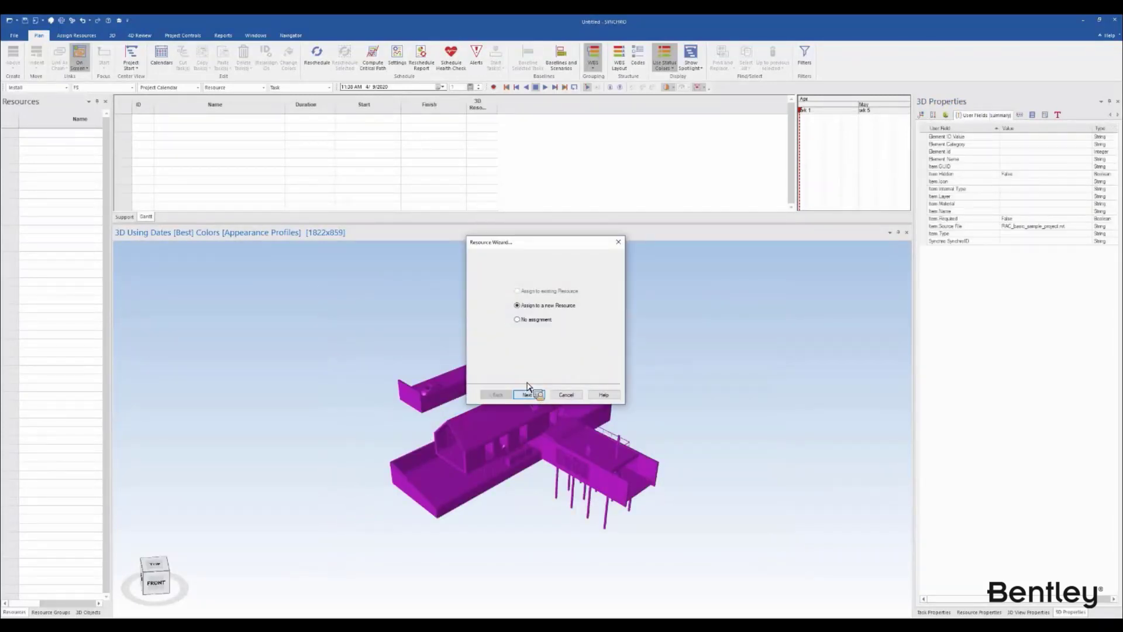
pyautogui.click(528, 394)
pyautogui.click(529, 394)
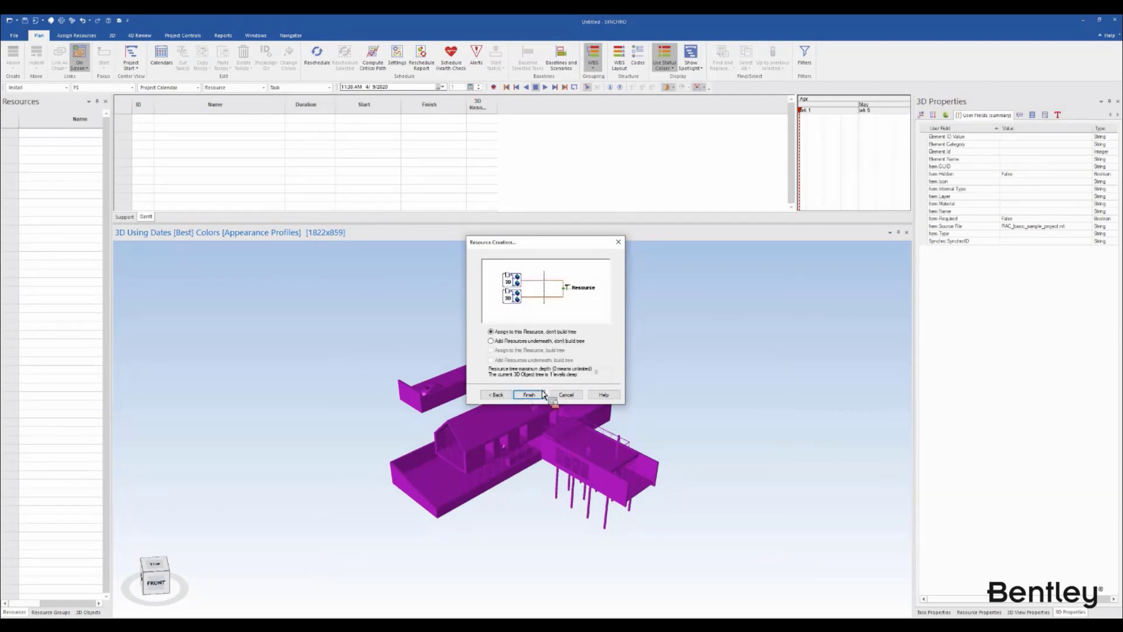
pyautogui.click(529, 394)
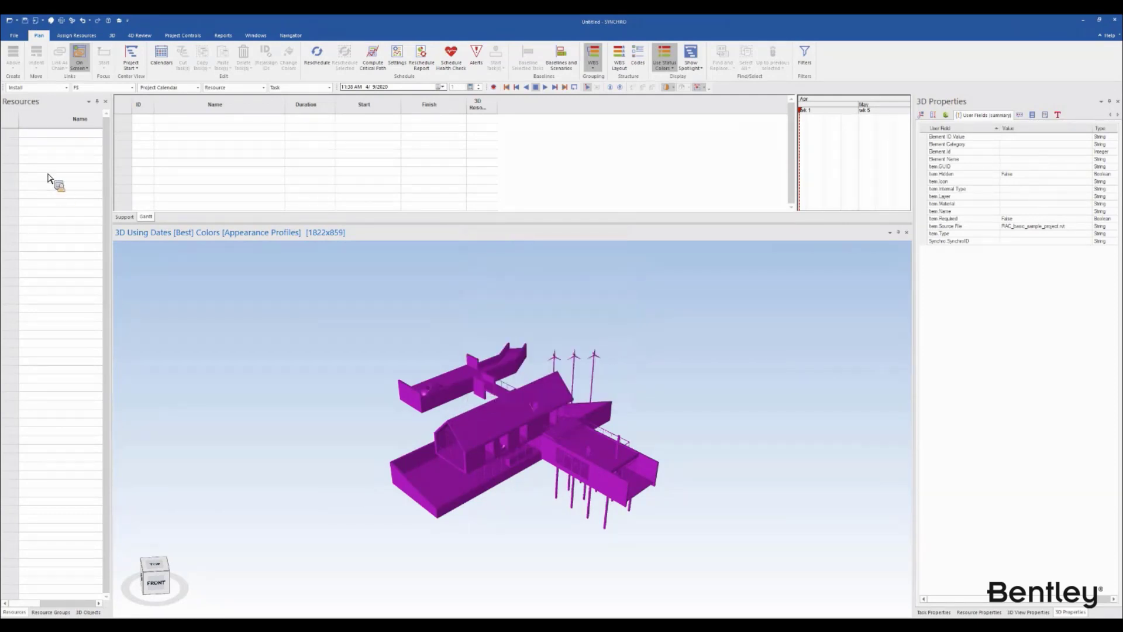
# Step: Collapse the new material resource and add a task named Task 01 to the schedule
pyautogui.moveTo(12, 146)
pyautogui.mouseDown()
pyautogui.moveTo(62, 183)
pyautogui.moveTo(229, 129)
pyautogui.moveTo(228, 117)
pyautogui.mouseUp()
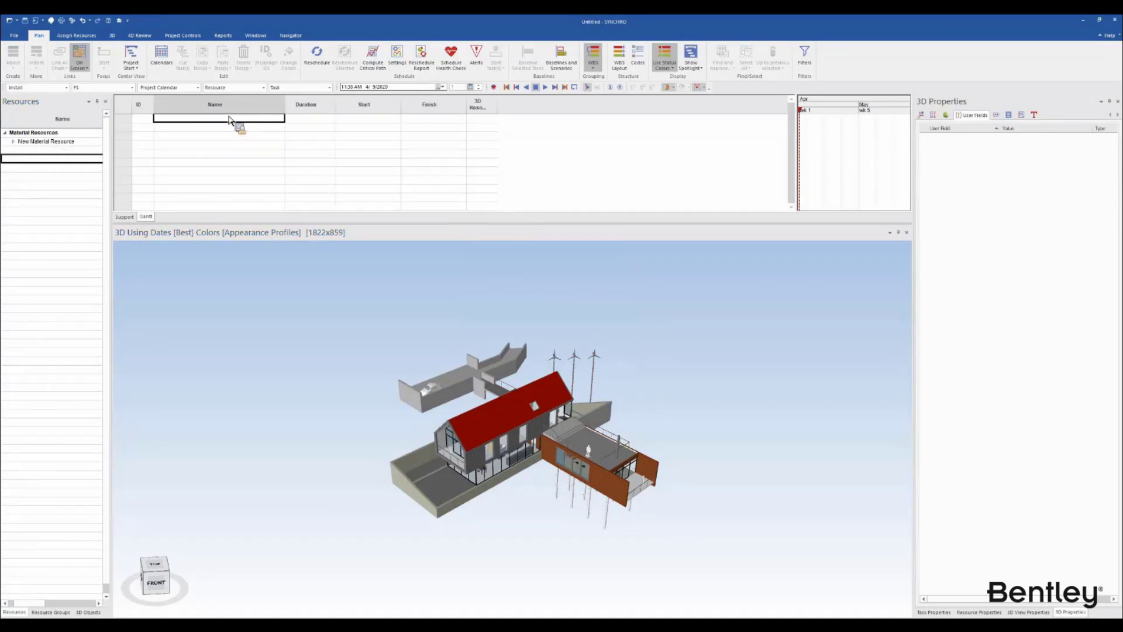
pyautogui.write('Task 01')
pyautogui.press('Return')
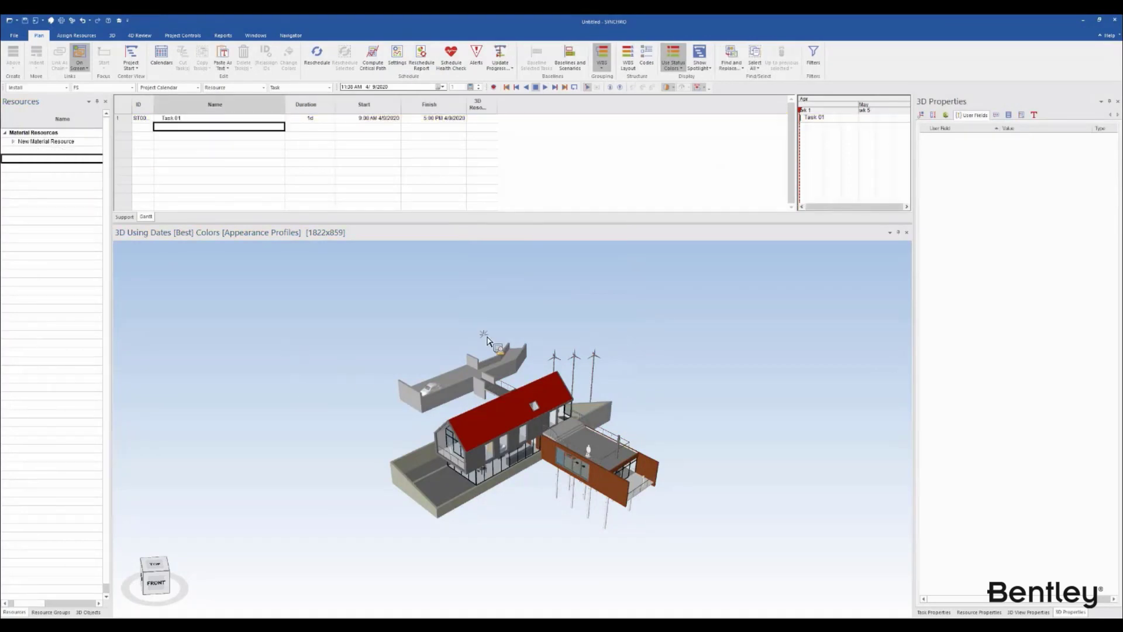
# Step: Select the entire building model in the 3D view and assign it to Task 01 as its 3D resources
pyautogui.scroll(-3, 299, 384)
pyautogui.moveTo(681, 286); pyautogui.dragTo(291, 545)
pyautogui.scroll(3, 384, 368)
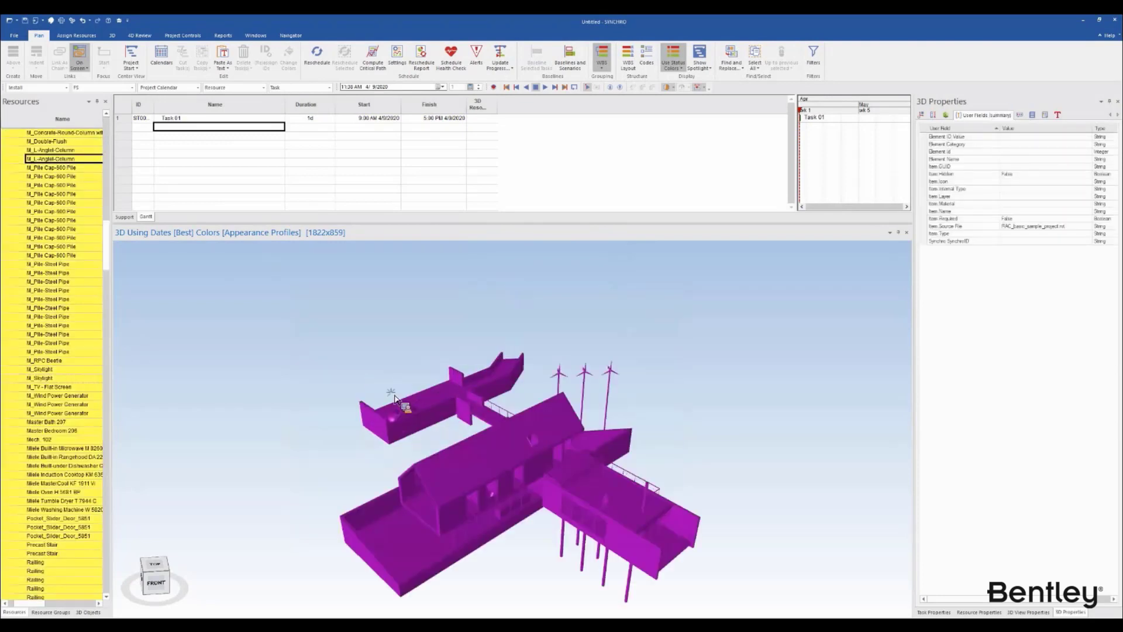
pyautogui.scroll(-2, 396, 399)
pyautogui.moveTo(396, 399); pyautogui.dragTo(488, 118)
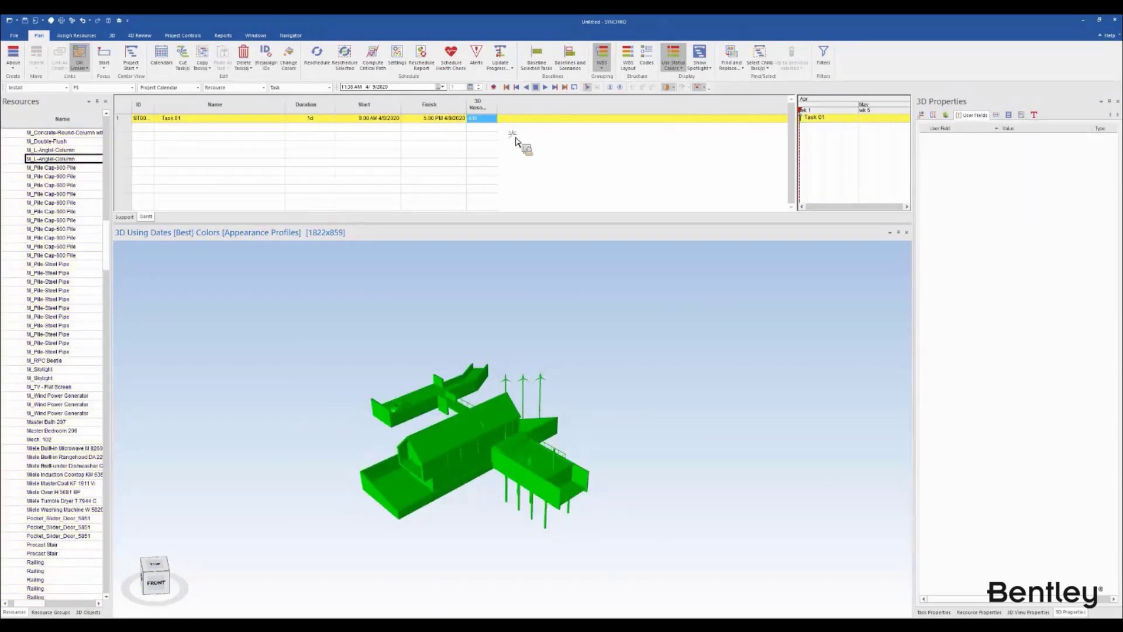
# Step: Enlarge the Gantt chart around Task 01 and shift the focus time before, within and after the task to check the model's appearance
pyautogui.moveTo(794, 153); pyautogui.dragTo(520, 147)
pyautogui.doubleClick(637, 123)
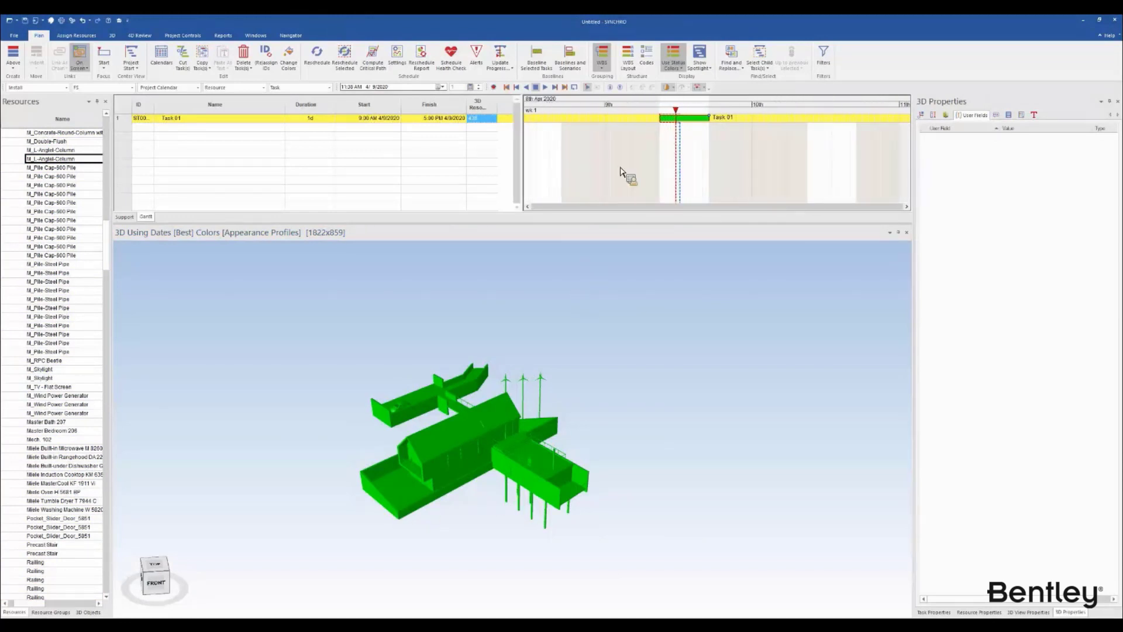
pyautogui.click(654, 110)
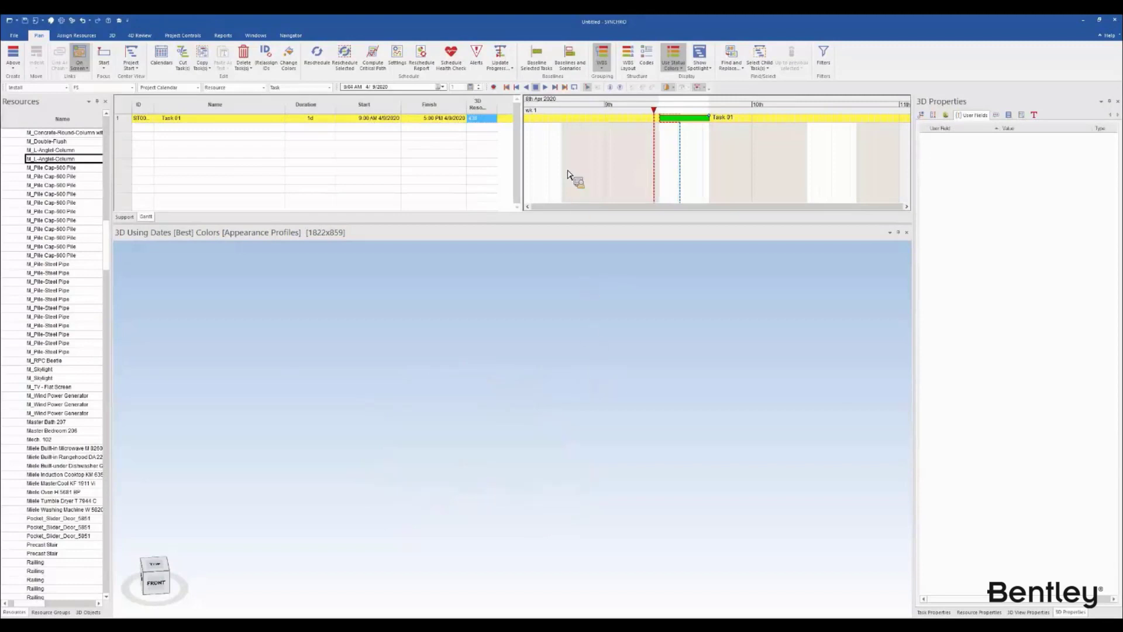
pyautogui.click(671, 109)
pyautogui.click(653, 110)
pyautogui.click(681, 110)
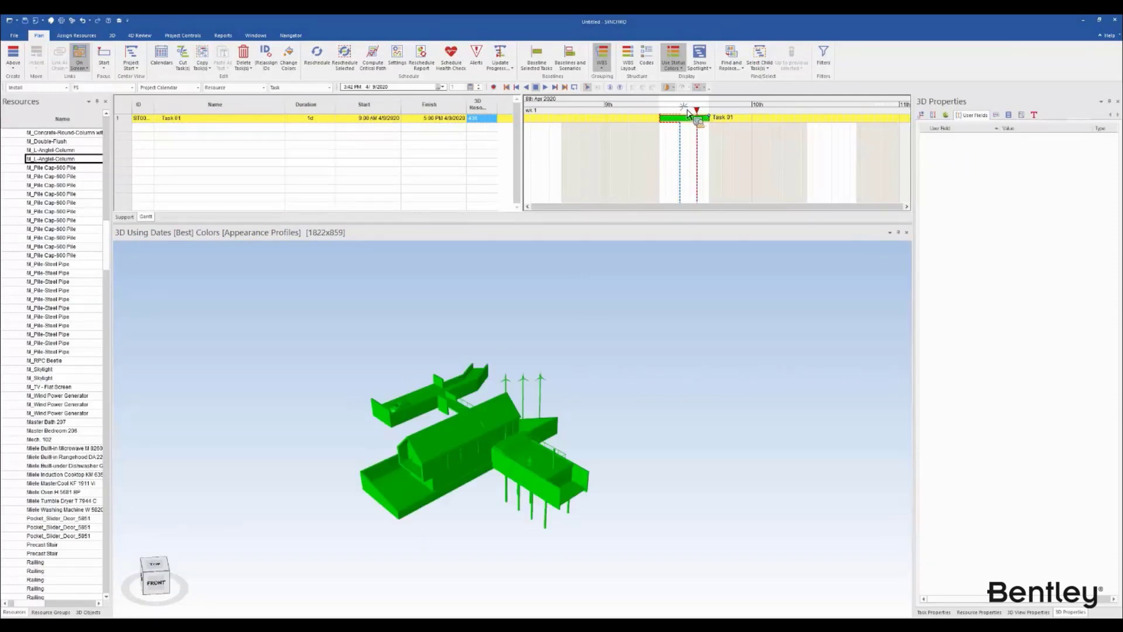
pyautogui.click(702, 112)
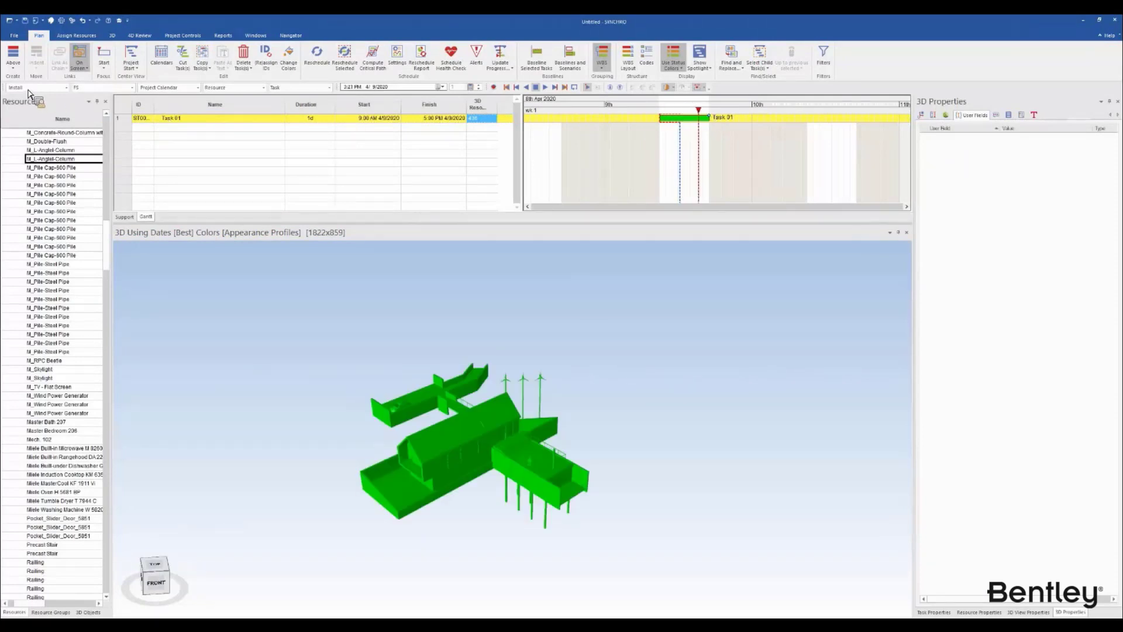
pyautogui.click(738, 112)
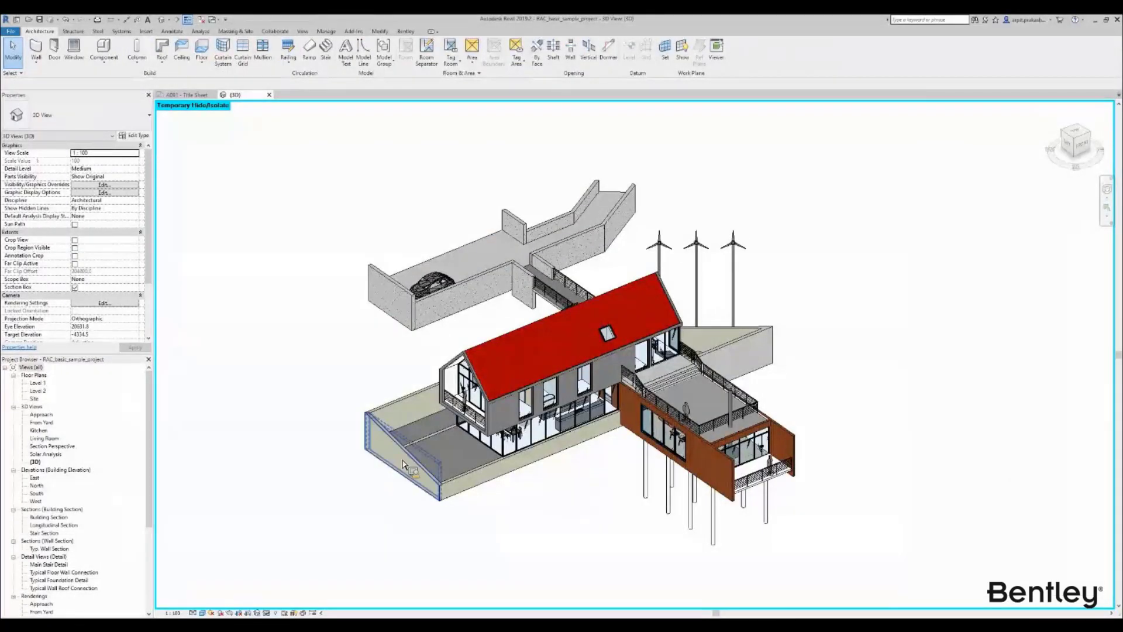
# Step: Switch to Revit and move the sloped end wall of the front terrace about 9 m outward from the house
pyautogui.click(404, 439)
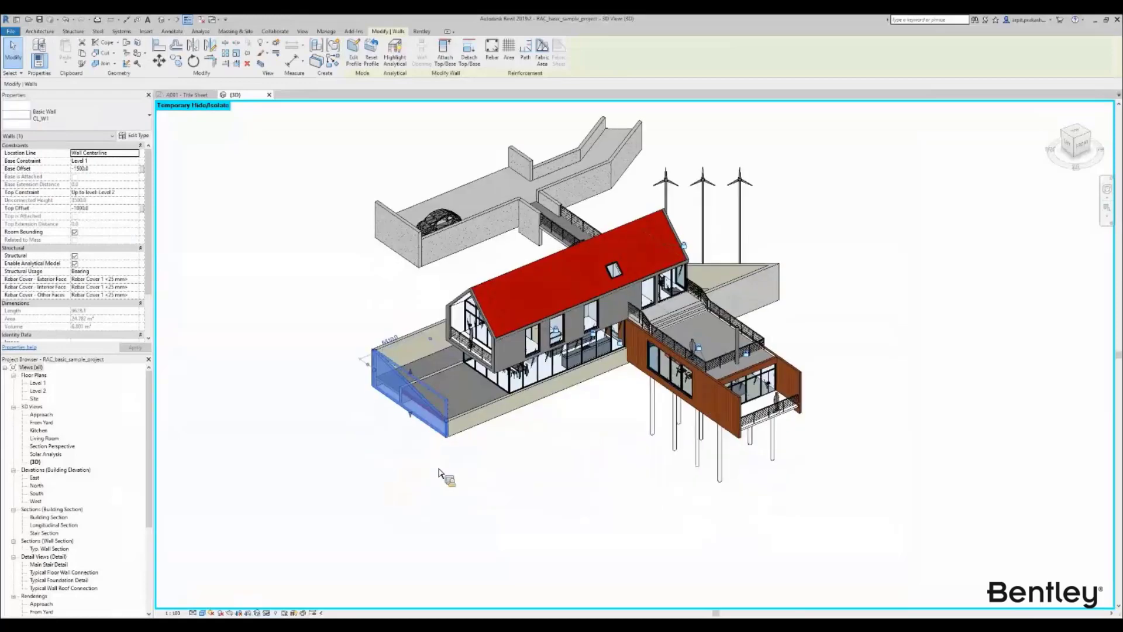
pyautogui.press('shift')
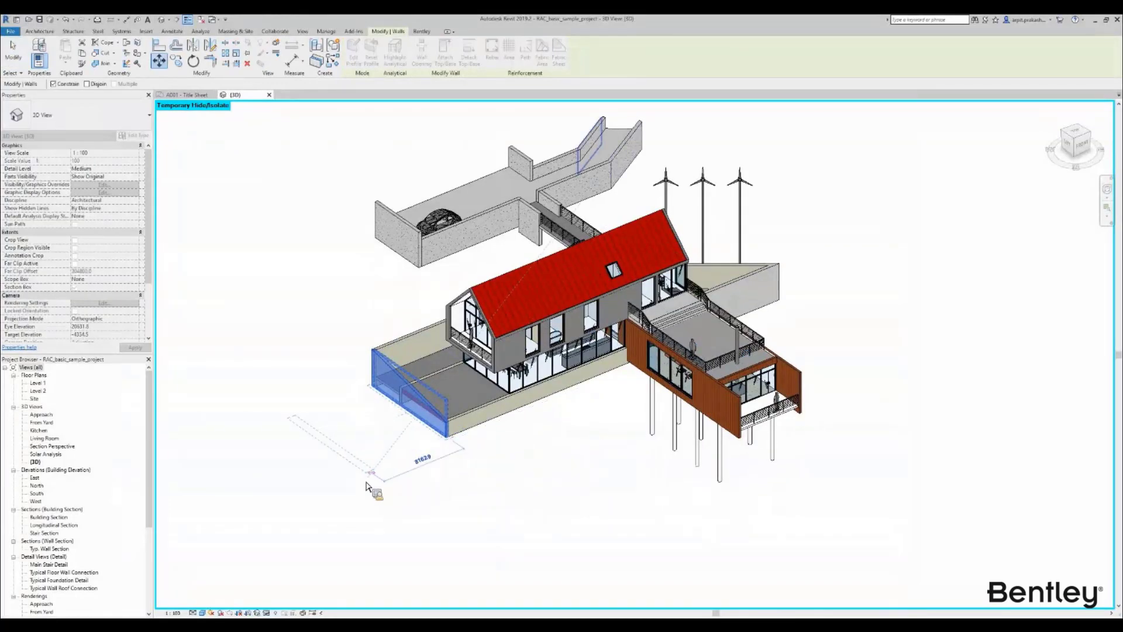
pyautogui.click(372, 484)
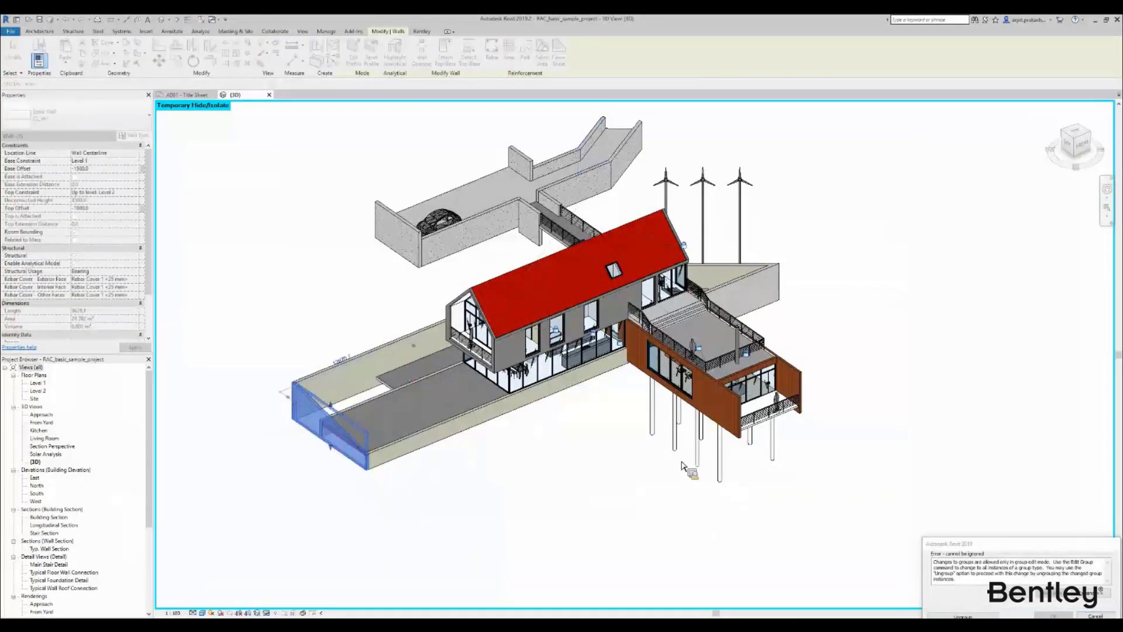
pyautogui.press('Escape')
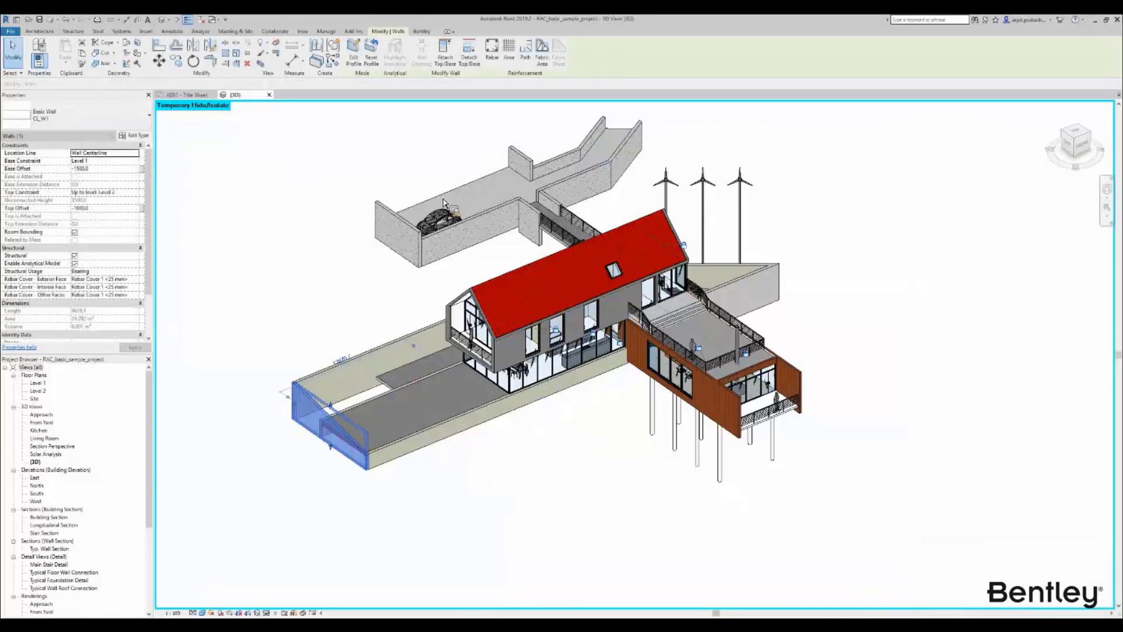
# Step: Edit the boundary of the driveway foundation slab so it extends outward beyond the parked car's end wall, and finish the sketch
pyautogui.doubleClick(348, 384)
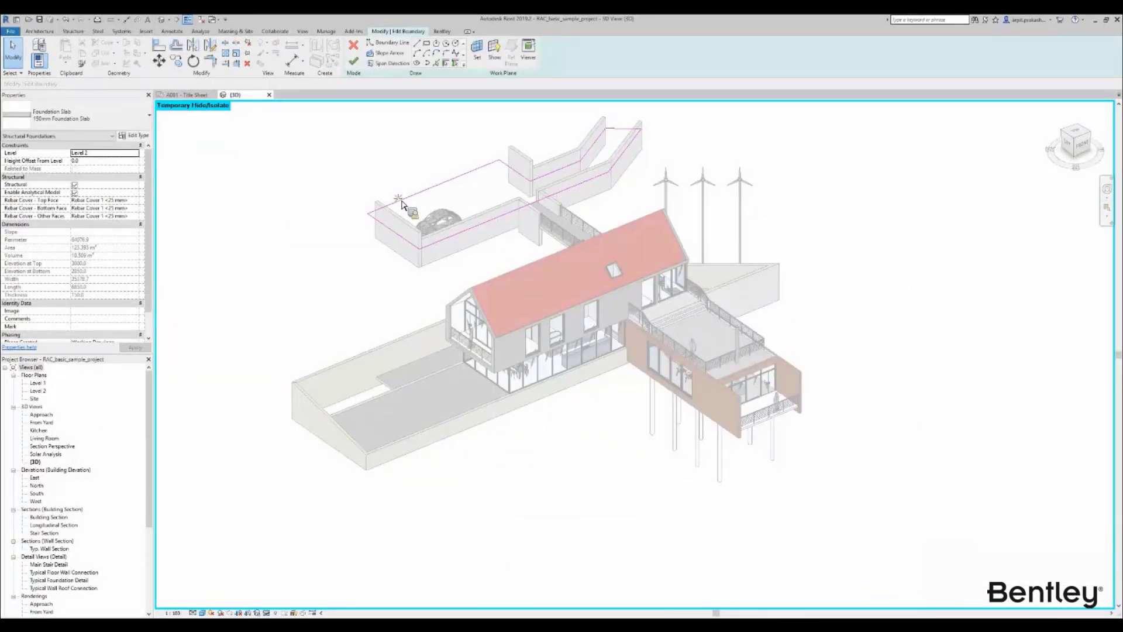
pyautogui.scroll(-3, 351, 175)
pyautogui.moveTo(441, 232); pyautogui.dragTo(370, 184)
pyautogui.moveTo(386, 243); pyautogui.dragTo(288, 272)
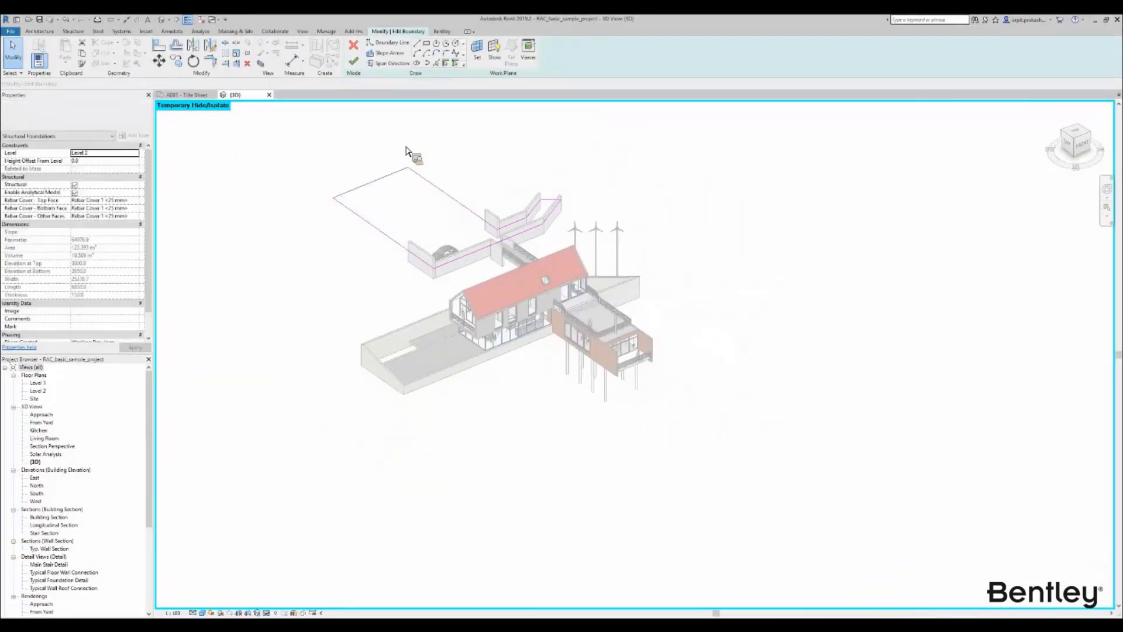
pyautogui.click(353, 61)
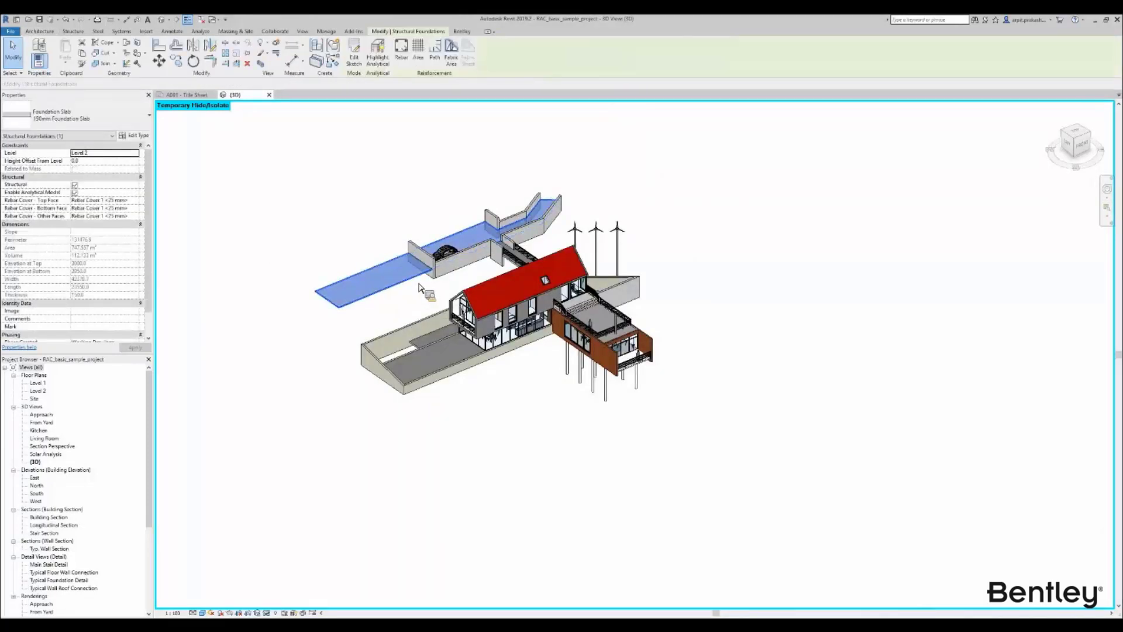
pyautogui.press('Escape')
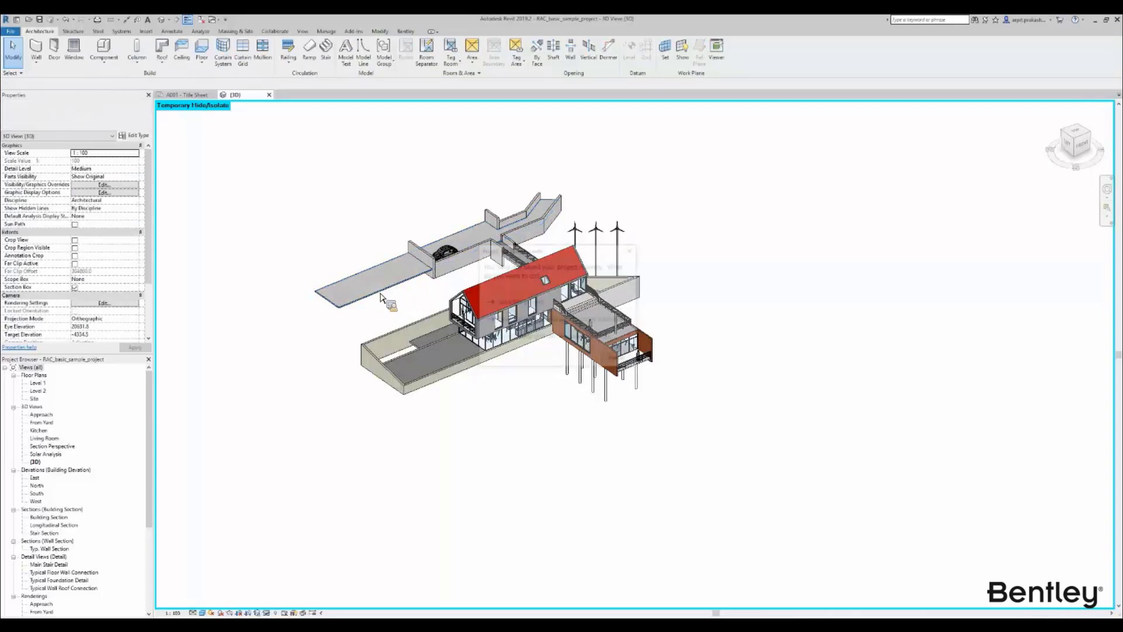
# Step: Copy the extended driveway foundation slab to the open area in front of the house
pyautogui.click(380, 297)
pyautogui.keyDown('ctrl'); pyautogui.moveTo(380, 294); pyautogui.dragTo(585, 488); pyautogui.keyUp('ctrl')
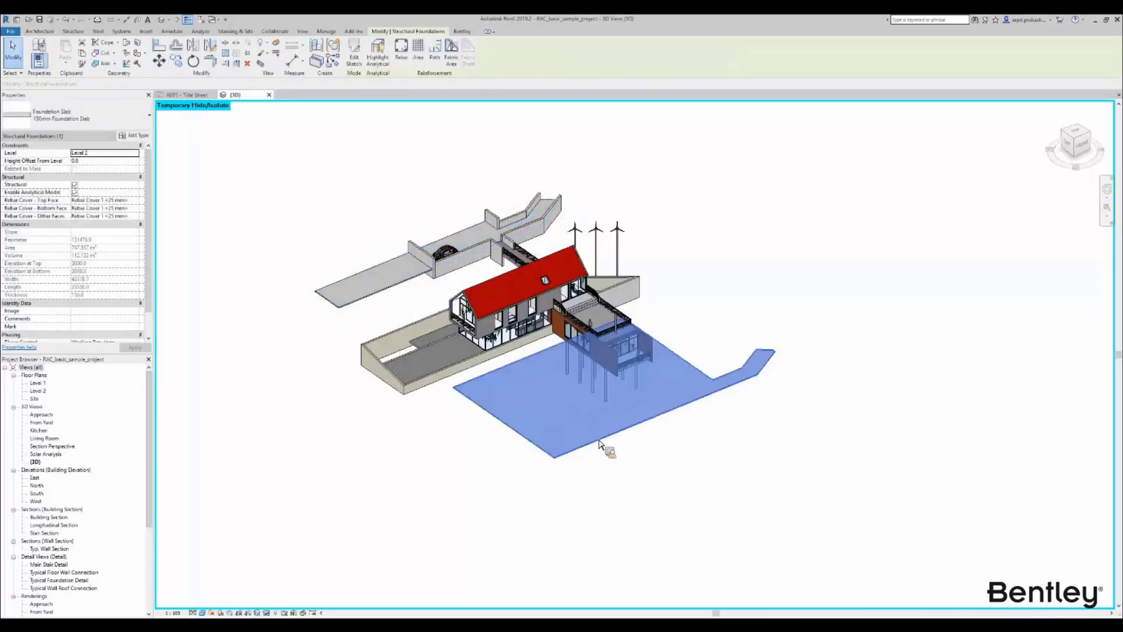
pyautogui.press('Escape')
# Step: Reduce the copied slab's boundary to a plain rectangle by moving its inner edge, trimming the corner and deleting the leftover lines, and finish the sketch
pyautogui.doubleClick(652, 345)
pyautogui.scroll(2, 652, 345)
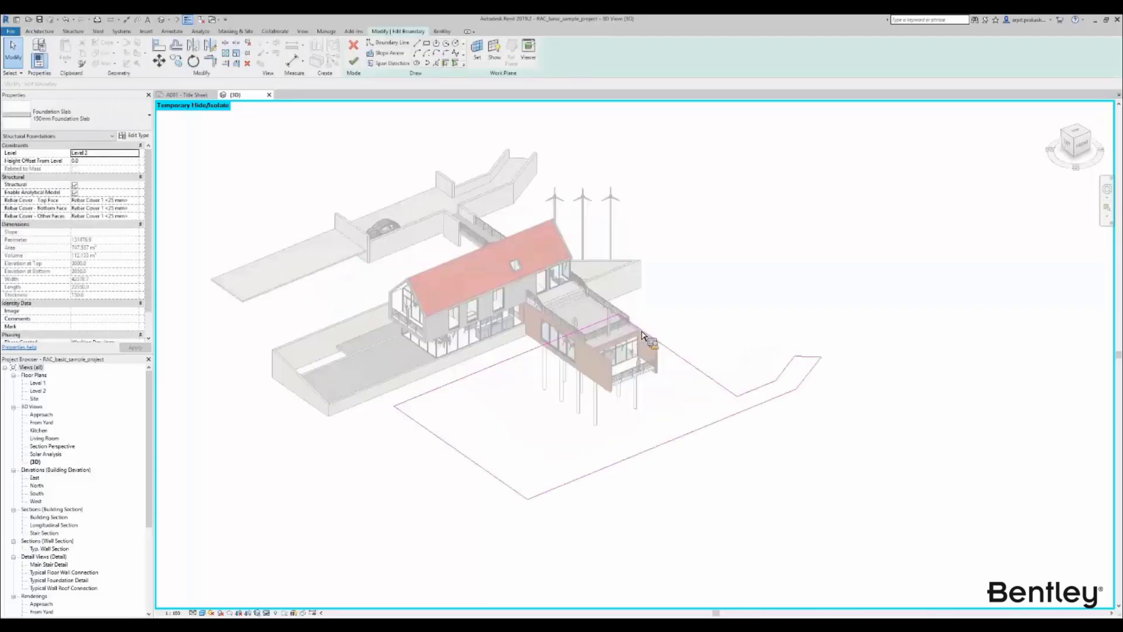
pyautogui.moveTo(666, 339); pyautogui.dragTo(604, 442)
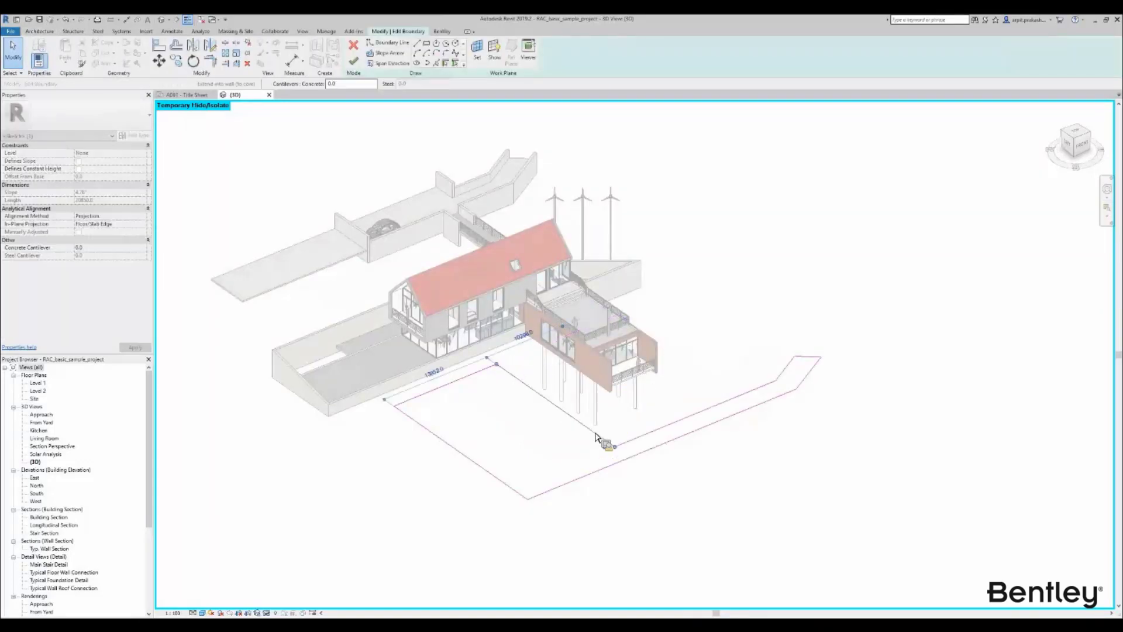
pyautogui.press('Escape')
pyautogui.press('t')
pyautogui.press('r')
pyautogui.moveTo(776, 379); pyautogui.dragTo(728, 442)
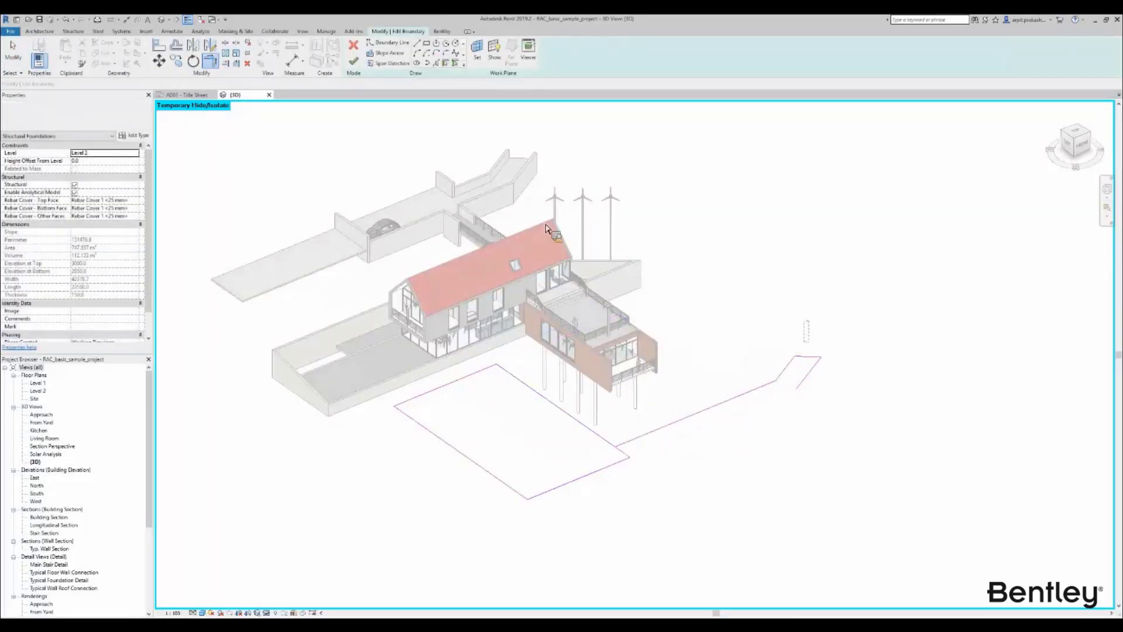
pyautogui.press('Delete')
pyautogui.click(353, 62)
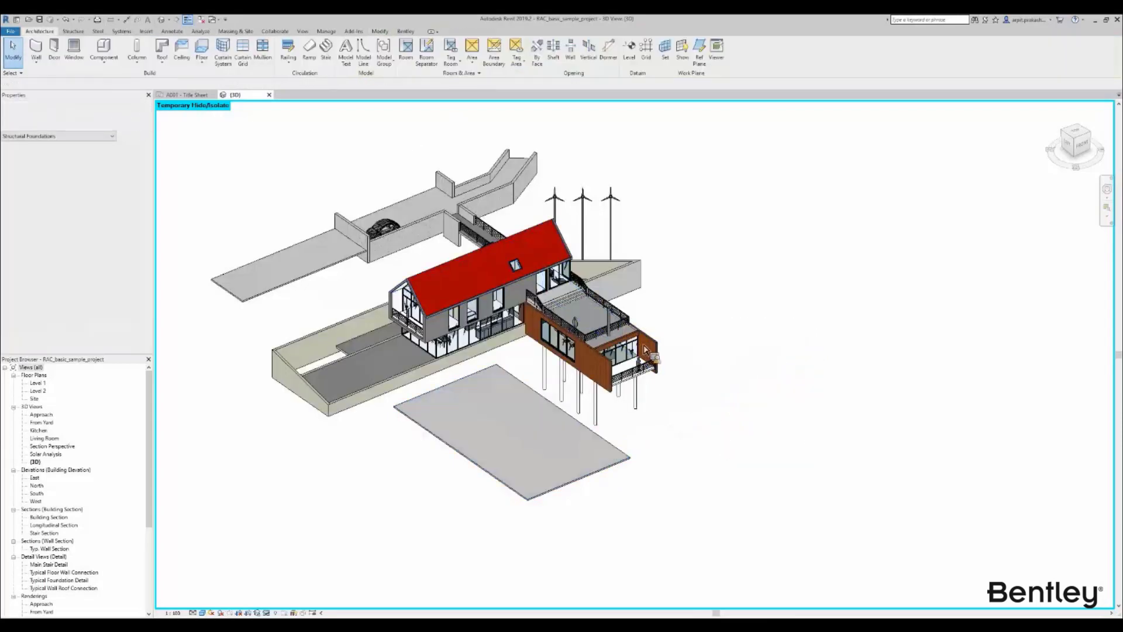
pyautogui.click(653, 347)
pyautogui.moveTo(653, 347); pyautogui.dragTo(736, 364)
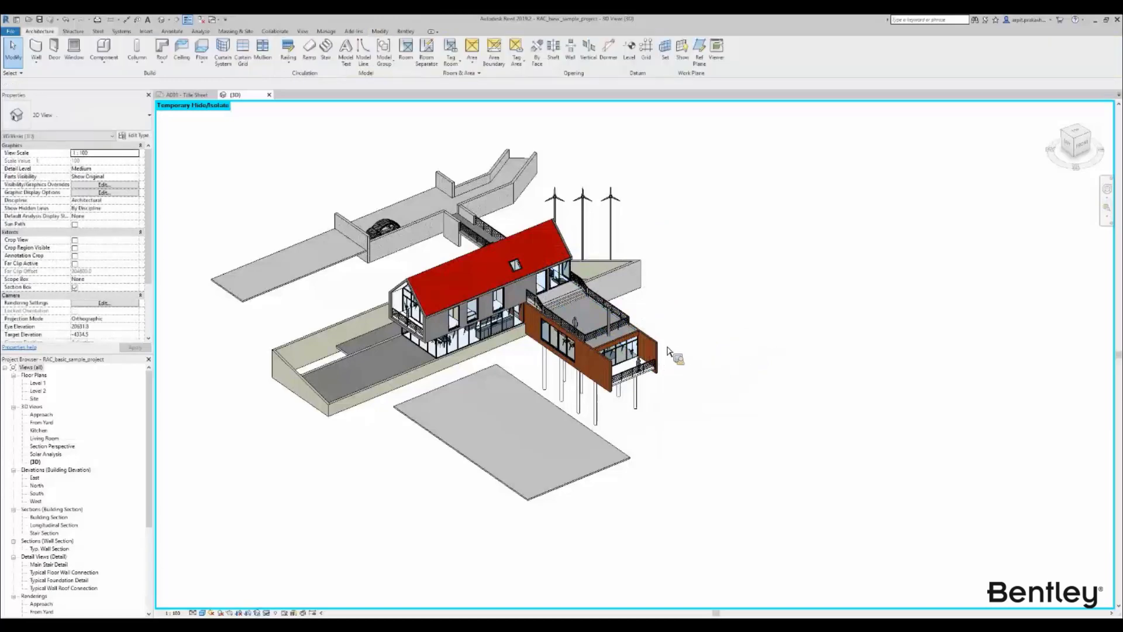
# Step: Copy the terrace's sloped end wall to a free-standing position farther outward from the house
pyautogui.scroll(2, 693, 389)
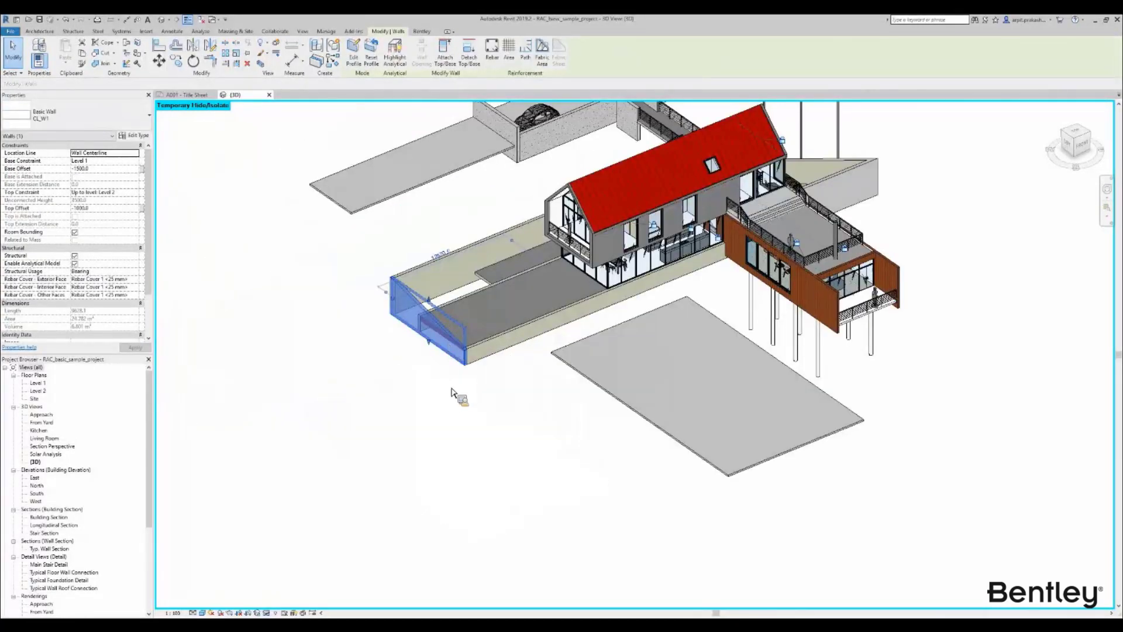
pyautogui.press('c')
pyautogui.press('o')
pyautogui.click(417, 422)
pyautogui.press('Escape')
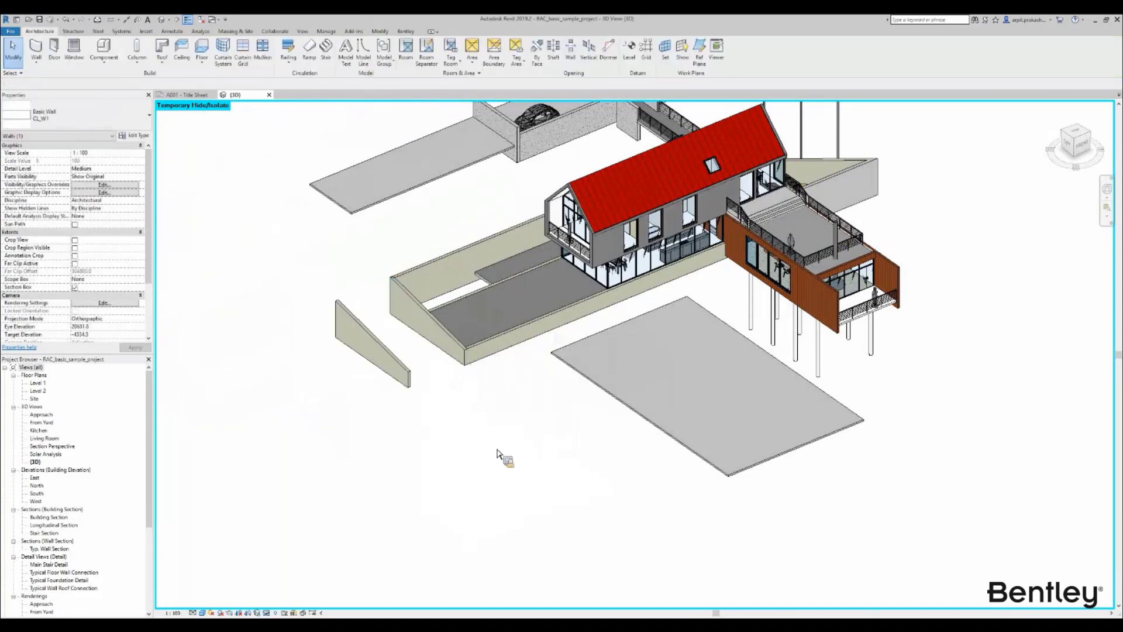
# Step: Try to export the modified model as NWC over RAC_basic_sample_project in the SYNCHRO Office Hours folder
pyautogui.moveTo(356, 372); pyautogui.dragTo(270, 422, button='middle')
pyautogui.click(13, 32)
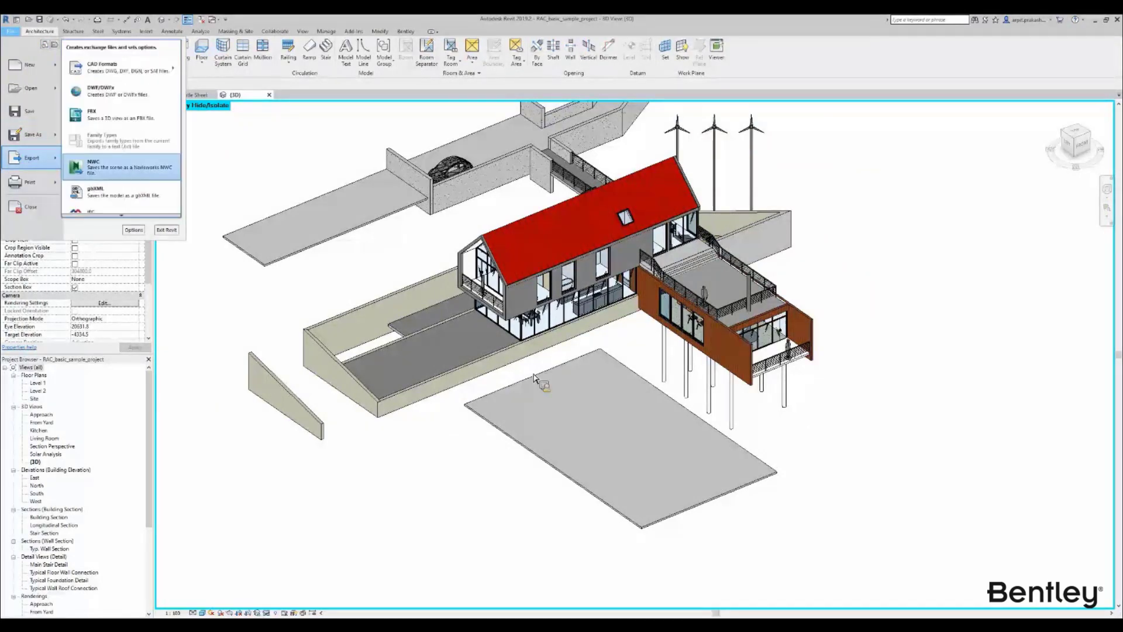
pyautogui.click(134, 167)
pyautogui.click(479, 234)
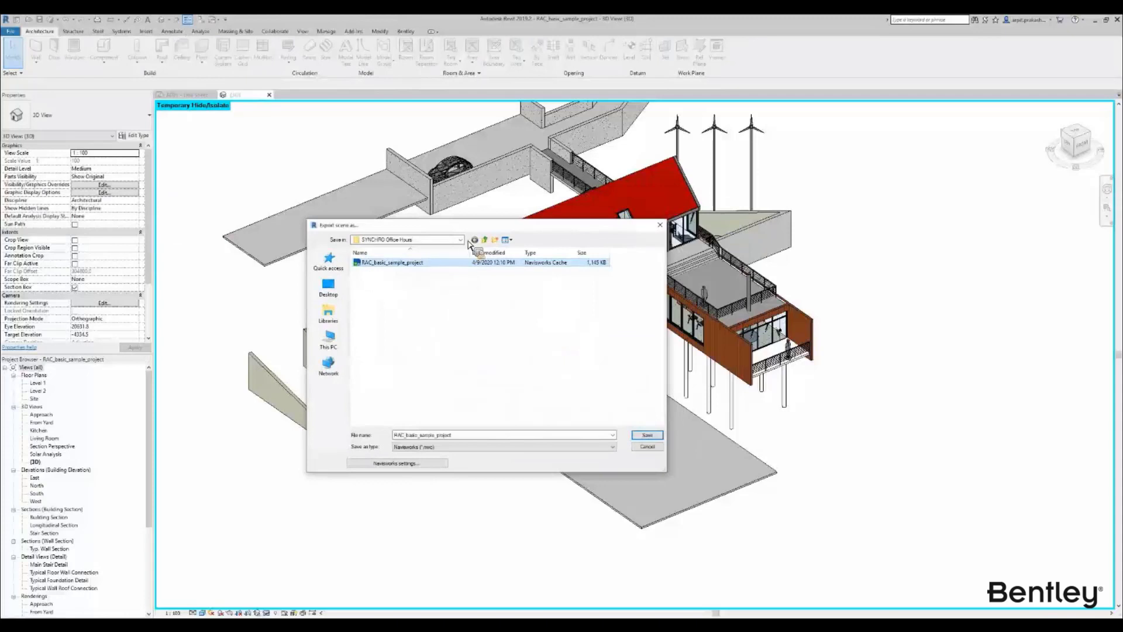
pyautogui.press('Return')
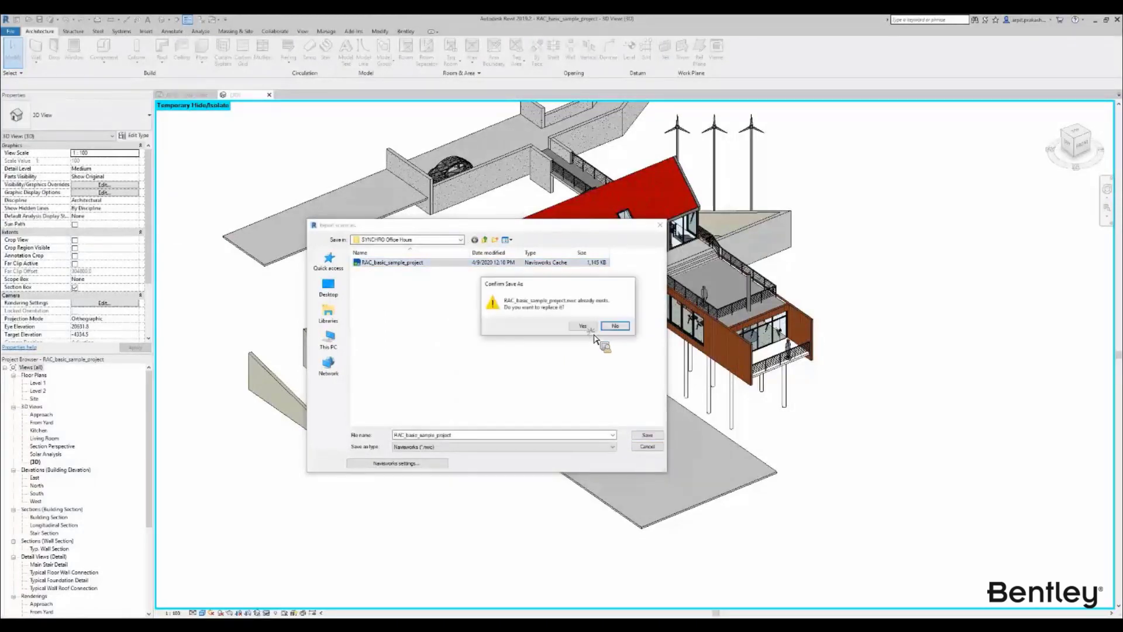
pyautogui.click(589, 329)
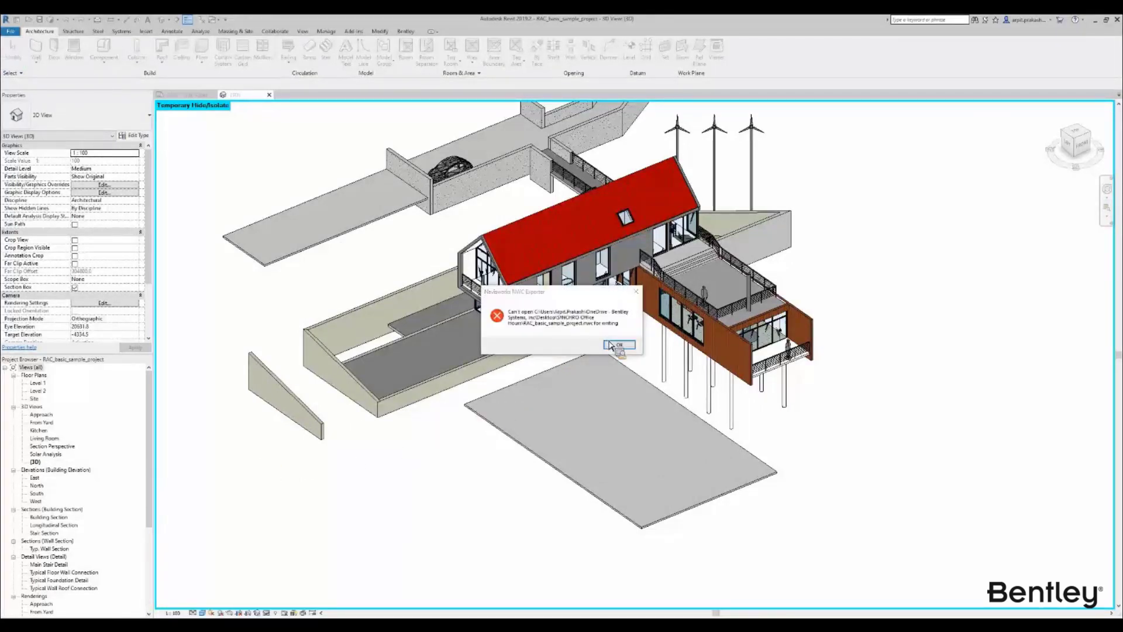
pyautogui.click(618, 344)
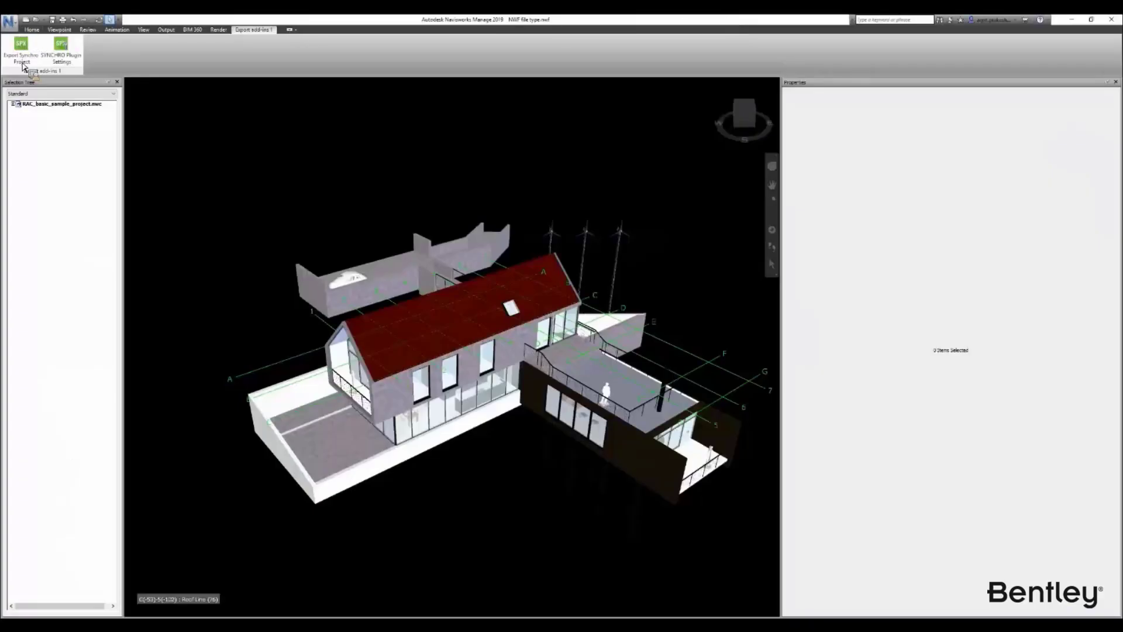
# Step: Switch to Navisworks and start a new file in place of the open NWF file type.nwf
pyautogui.click(11, 24)
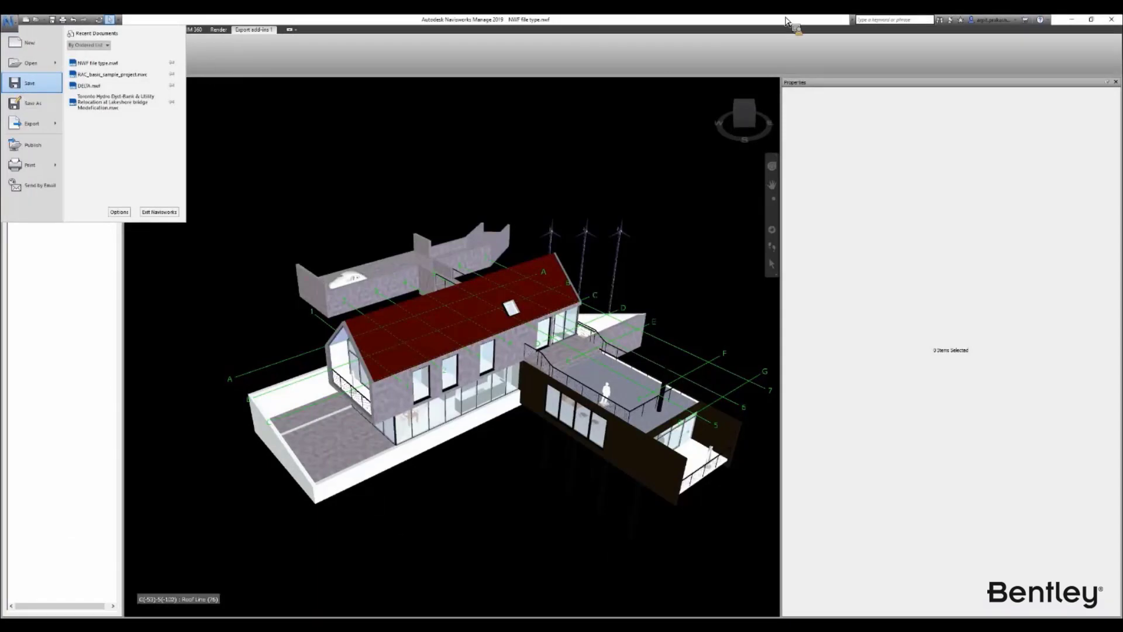
pyautogui.click(1104, 21)
pyautogui.click(10, 29)
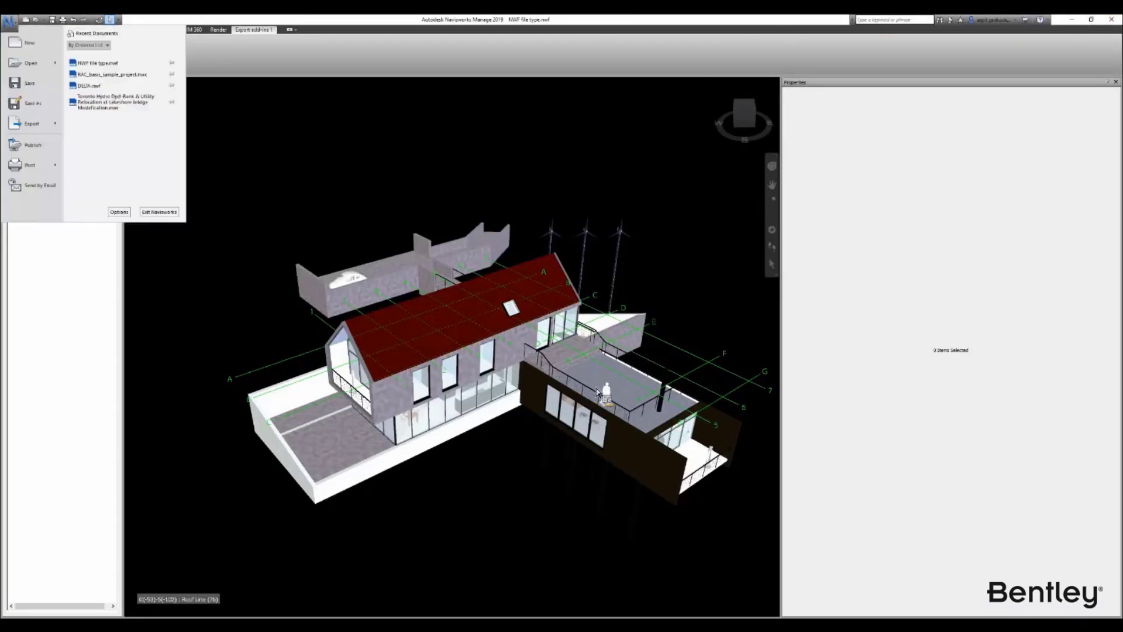
pyautogui.click(21, 41)
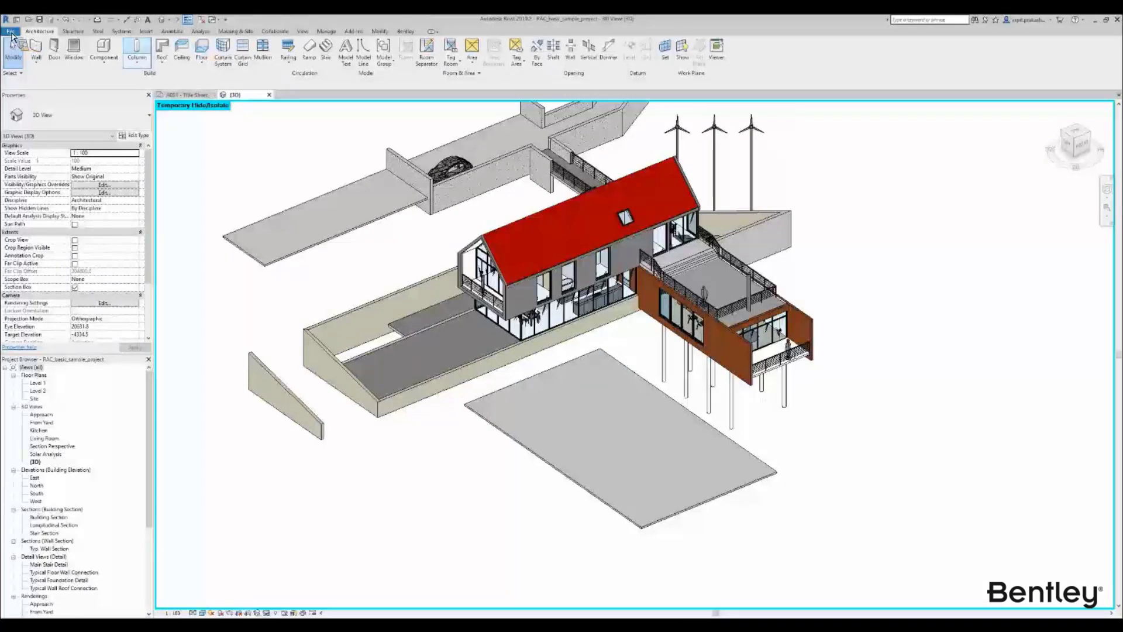
# Step: Export the modified Revit model as NWC over RAC_basic_sample_project in the SYNCHRO Office Hours folder, replacing the existing file
pyautogui.click(11, 31)
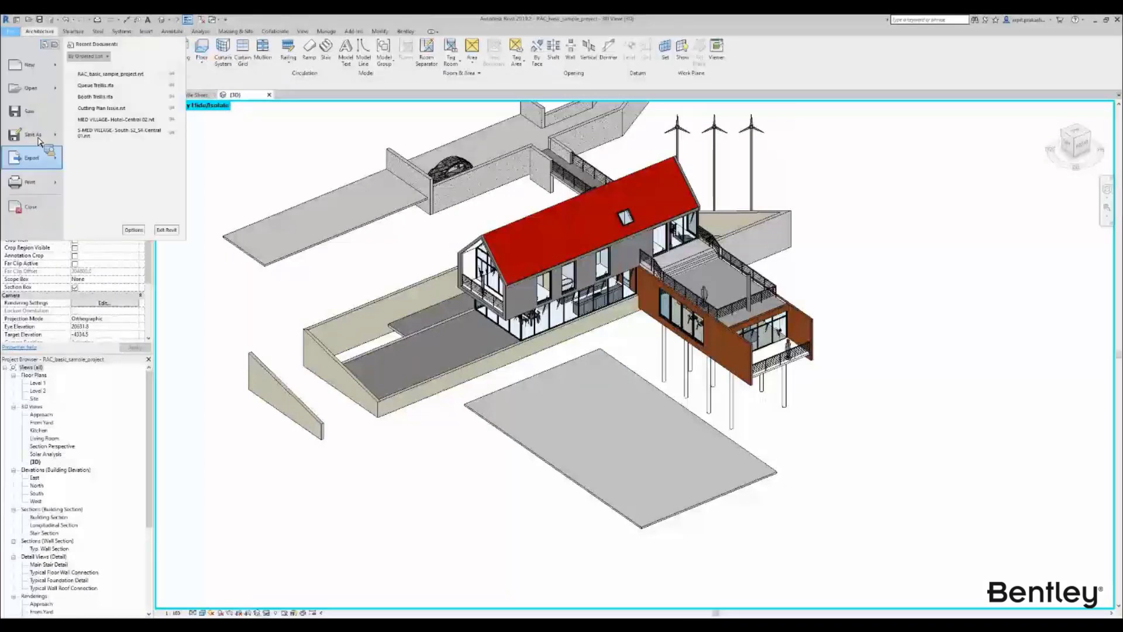
pyautogui.moveTo(44, 164)
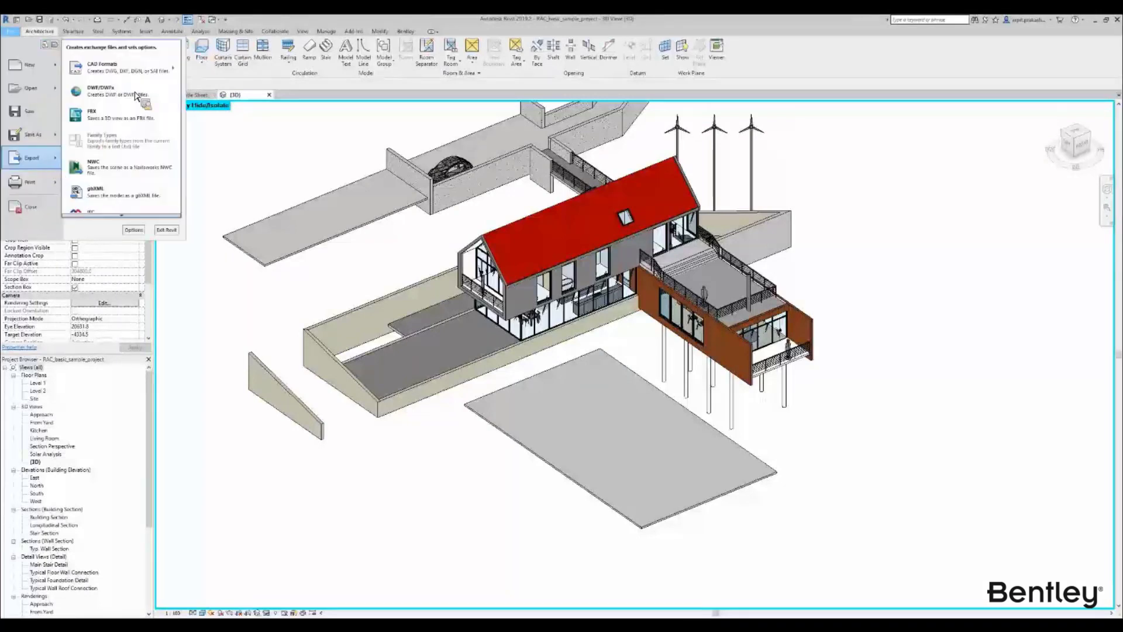
pyautogui.click(121, 167)
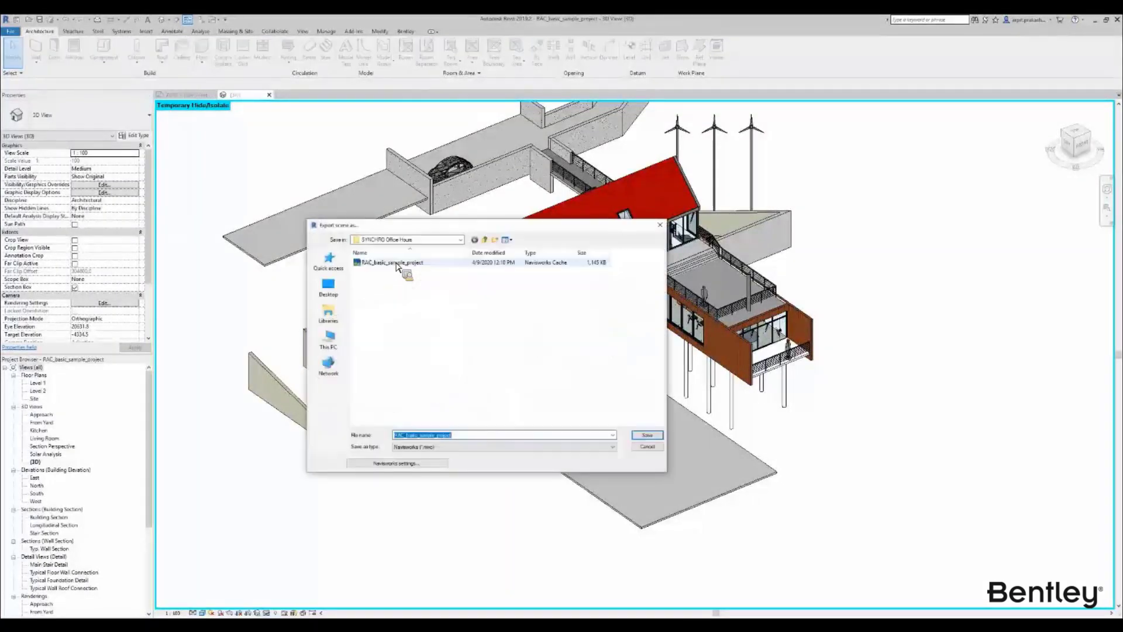
pyautogui.doubleClick(397, 264)
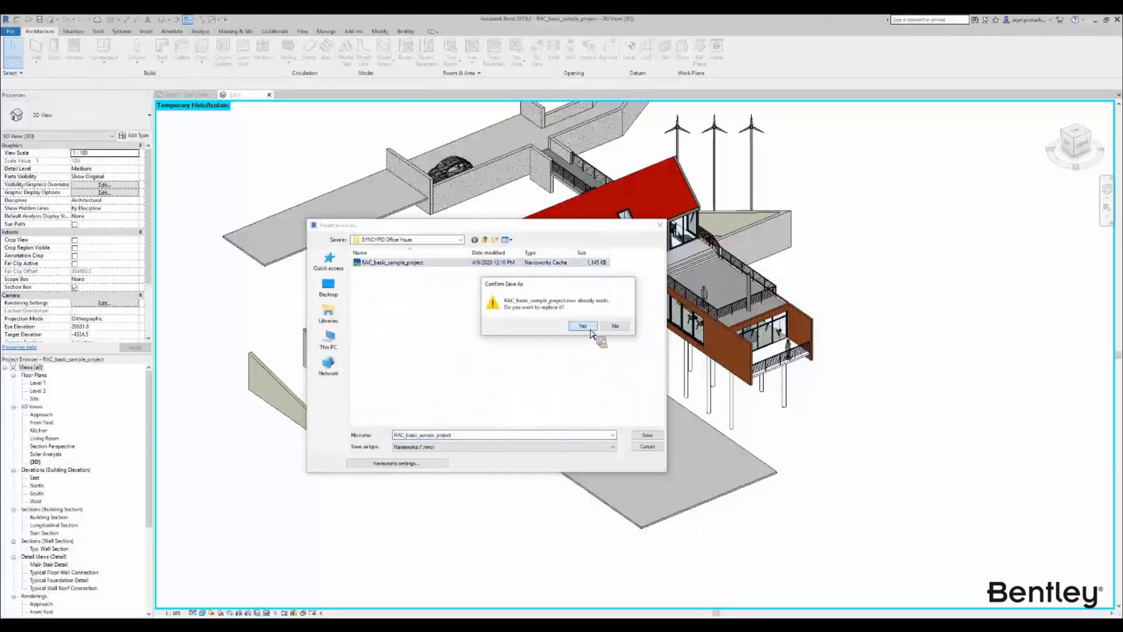
pyautogui.click(582, 326)
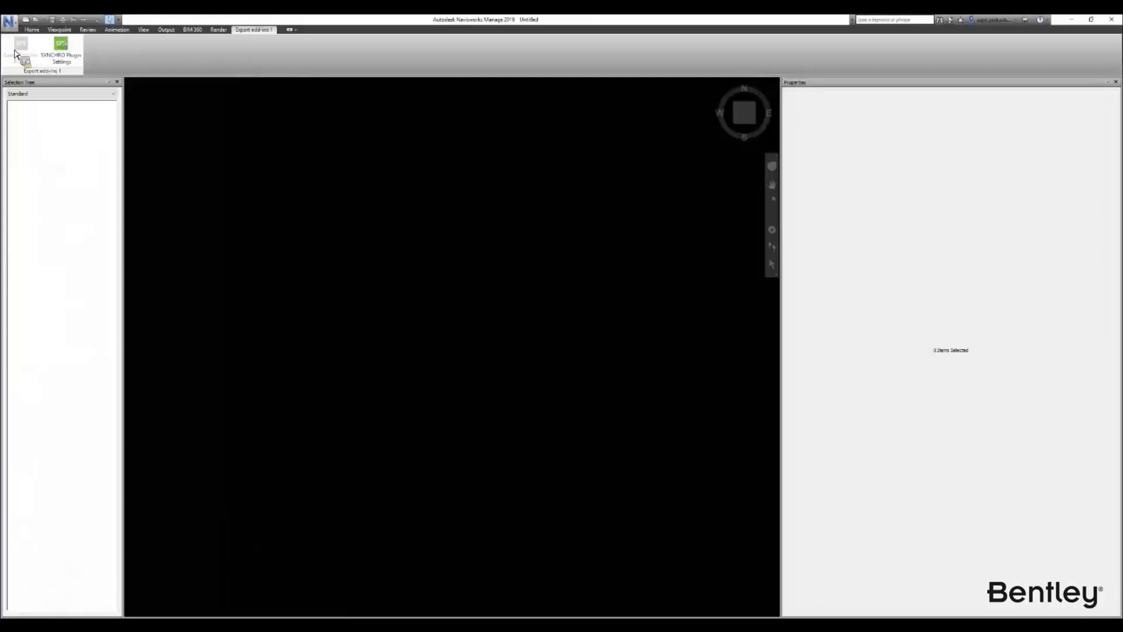
# Step: Switch to Navisworks and reopen NWF file type.nwf to load the re-exported model
pyautogui.click(9, 22)
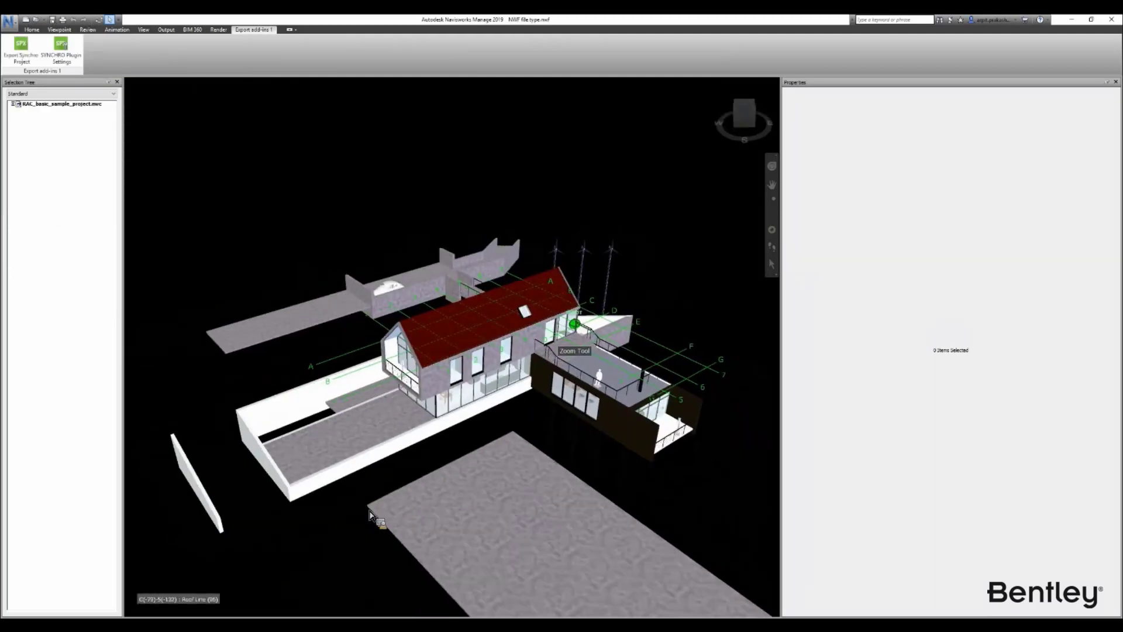
pyautogui.scroll(-4, 427, 501)
pyautogui.scroll(-2, 239, 273)
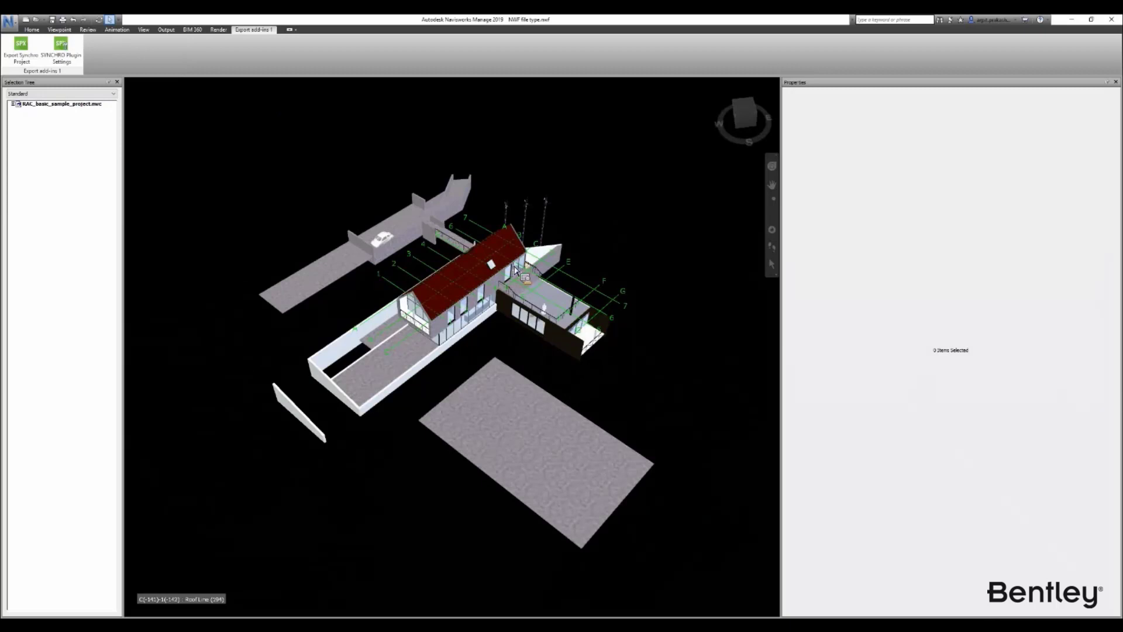
# Step: Select the terrace's original sloped end wall and view its SynchroID property
pyautogui.click(32, 29)
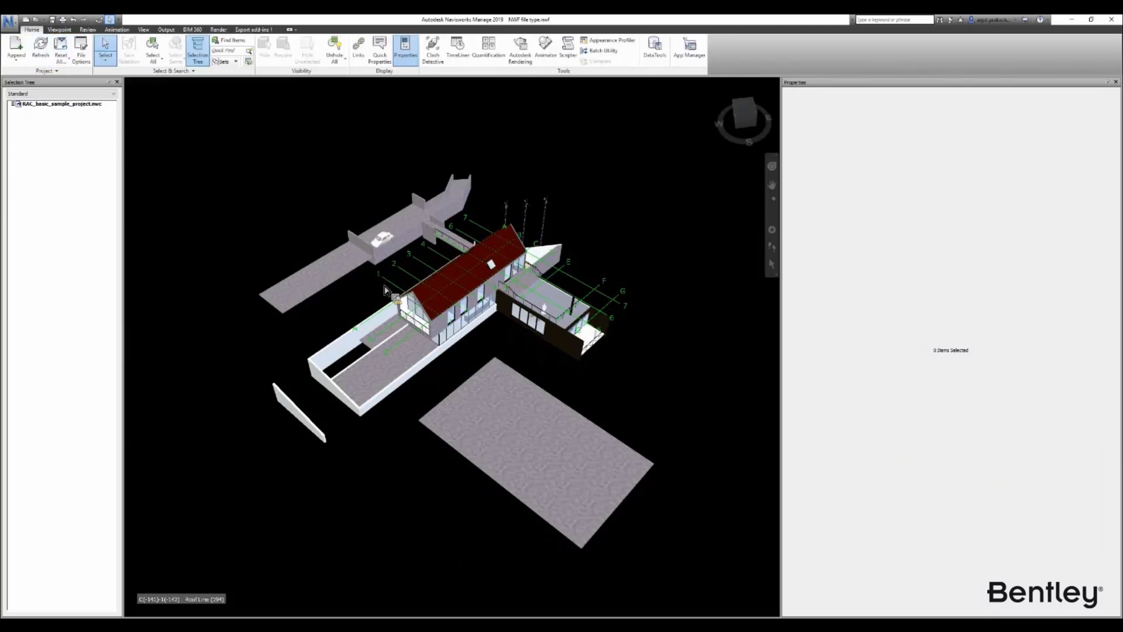
pyautogui.scroll(-2, 234, 238)
pyautogui.scroll(5, 259, 385)
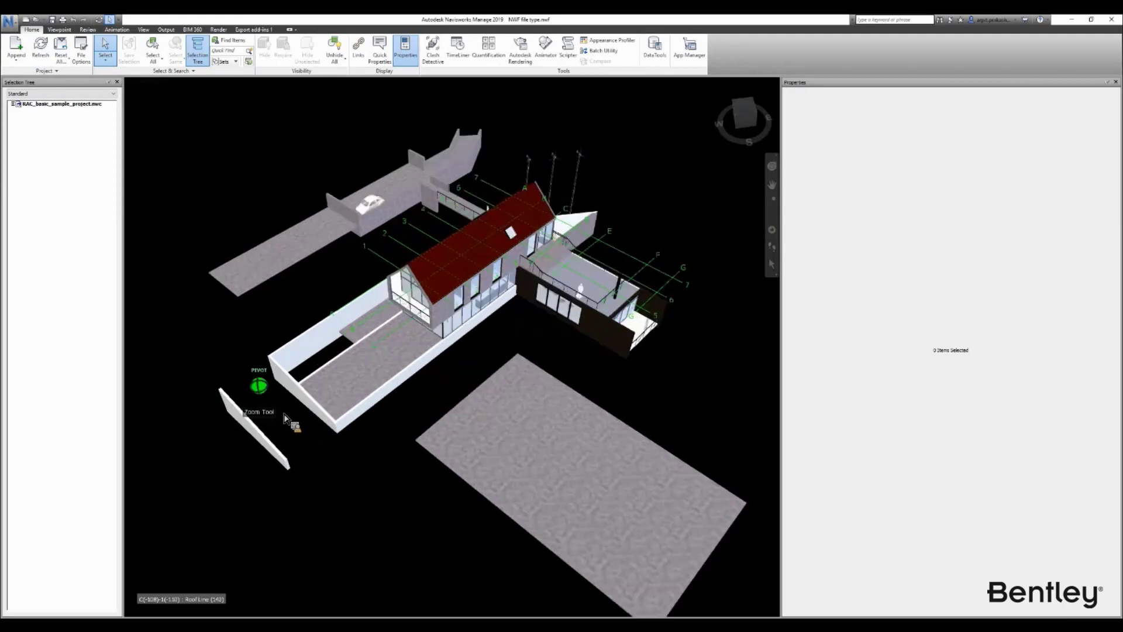
pyautogui.click(331, 401)
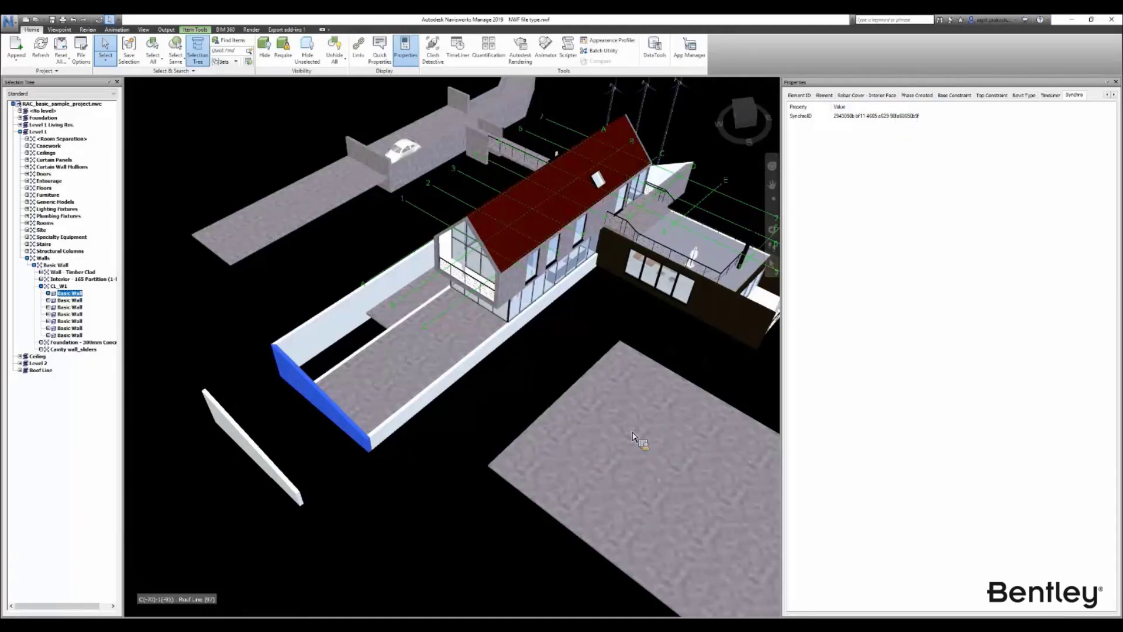
# Step: Switch to SYNCHRO, select the same terrace end wall and find its SynchroID among the 3D properties for comparison
pyautogui.moveTo(161, 624)
pyautogui.click(256, 588)
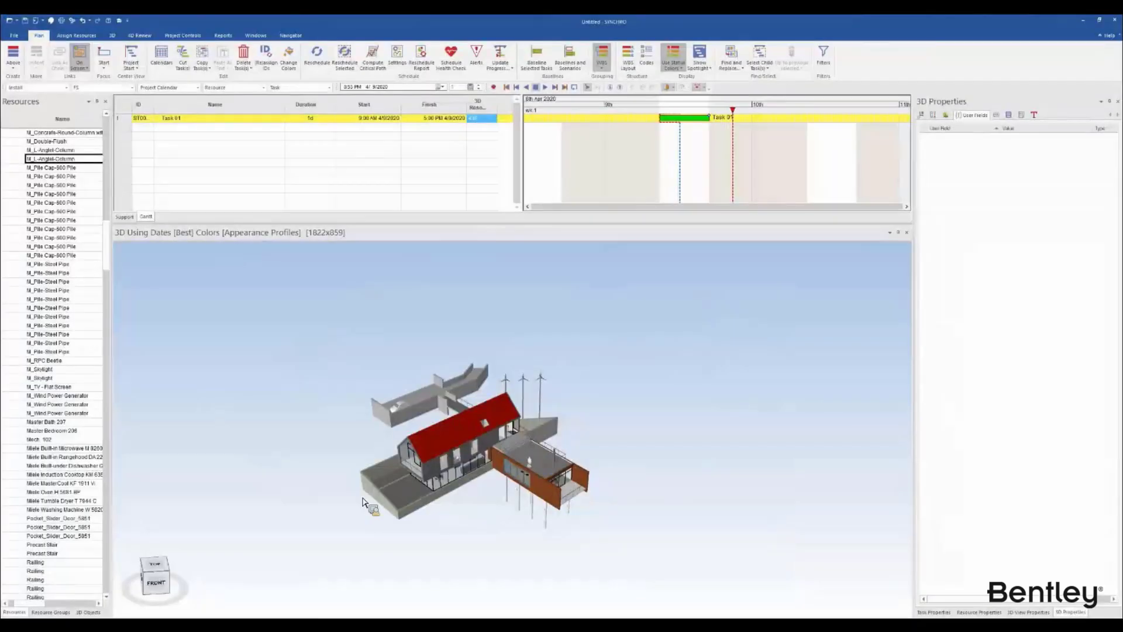
pyautogui.click(362, 503)
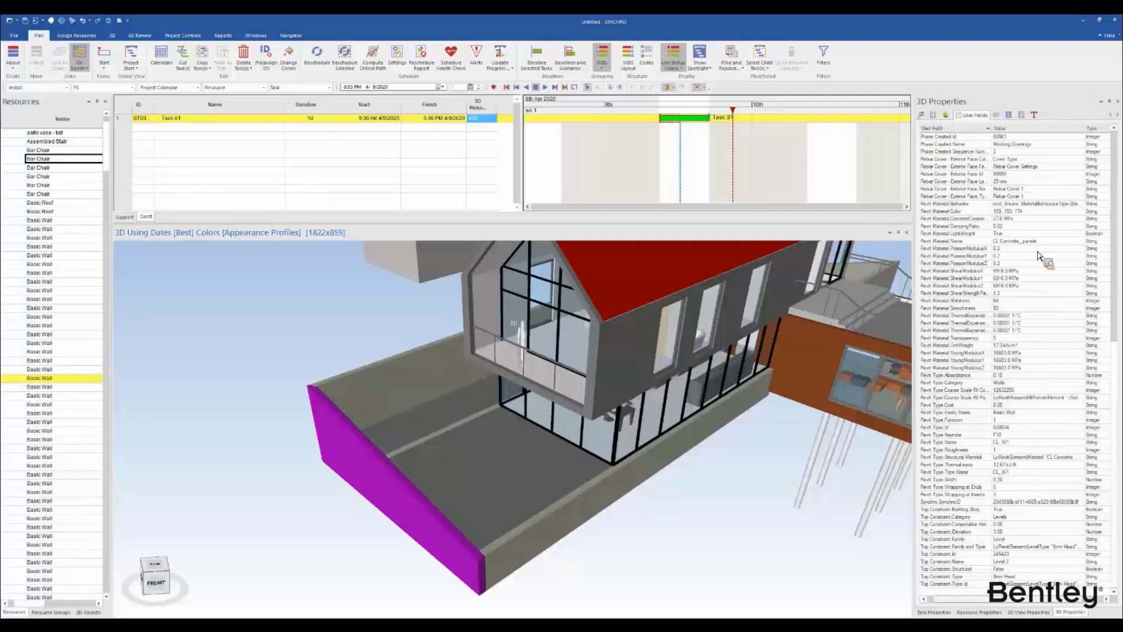
pyautogui.scroll(9, 1039, 231)
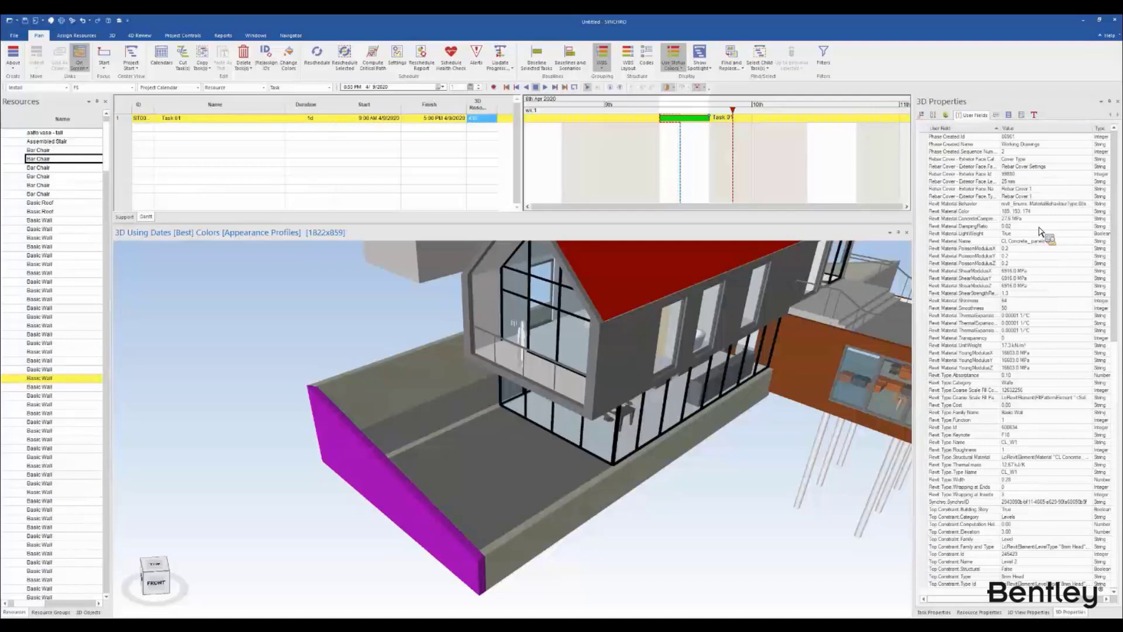
pyautogui.scroll(8, 996, 190)
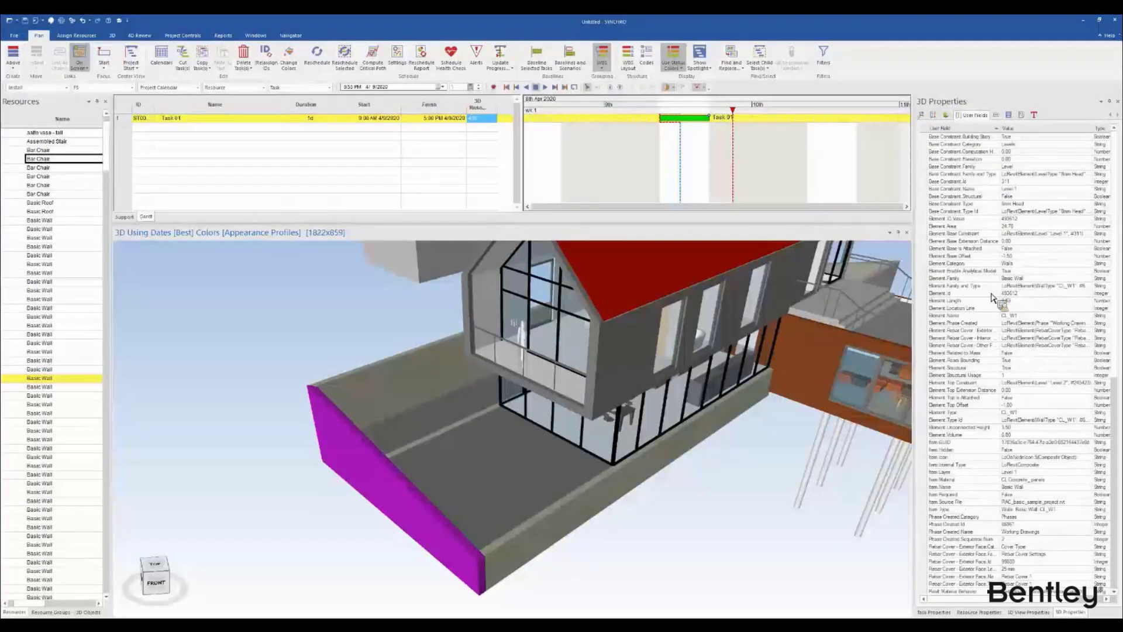
pyautogui.scroll(-10, 983, 343)
pyautogui.scroll(-4, 964, 445)
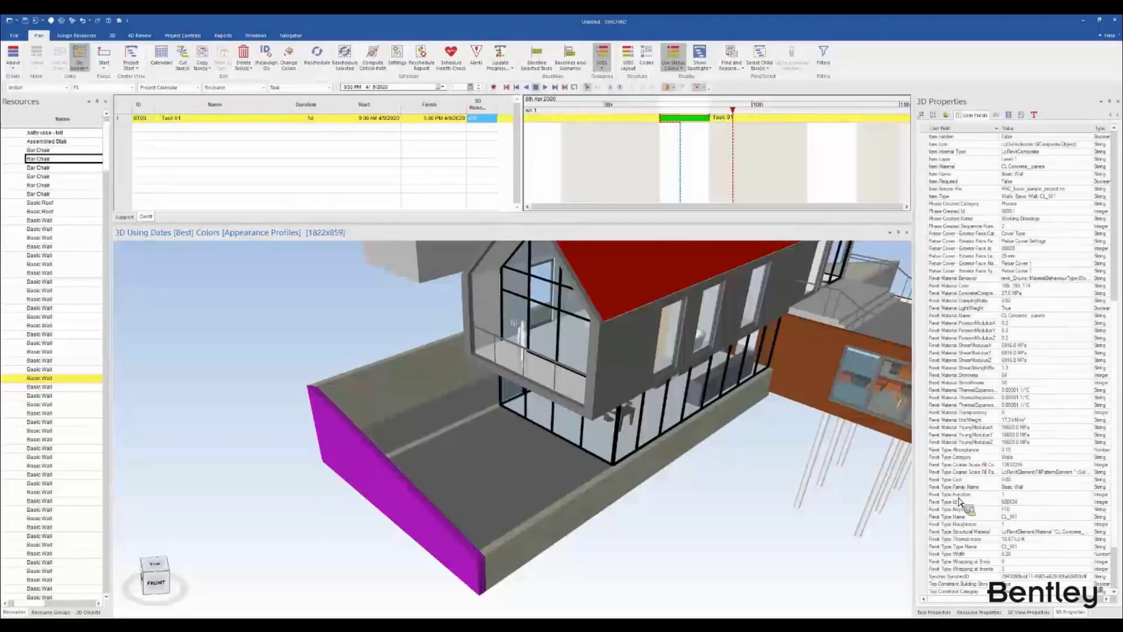
pyautogui.scroll(-3, 959, 501)
pyautogui.click(1086, 501)
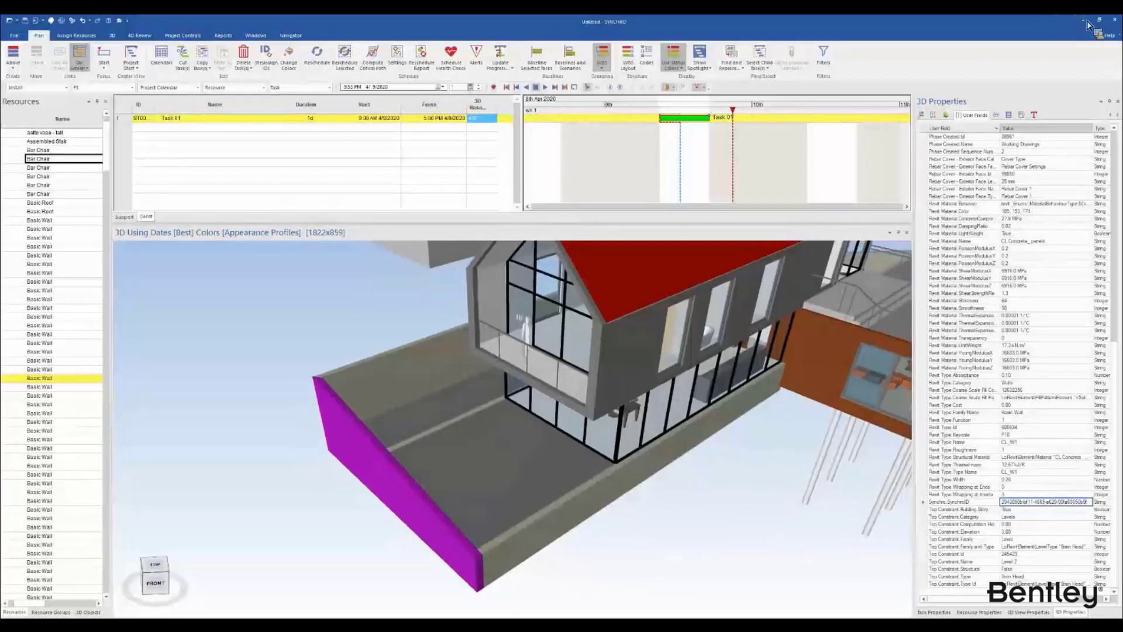
# Step: Return to Navisworks and check whether the free-standing wall copy and the new rectangular slab have a Synchro property
pyautogui.click(401, 458)
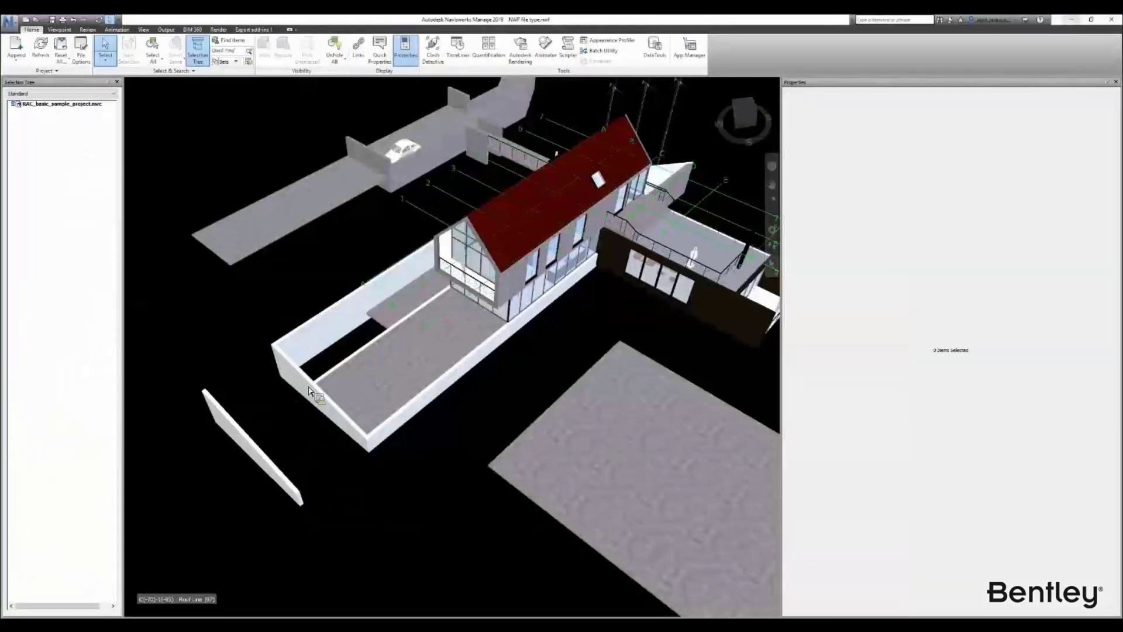
pyautogui.scroll(-2, 286, 446)
pyautogui.click(287, 445)
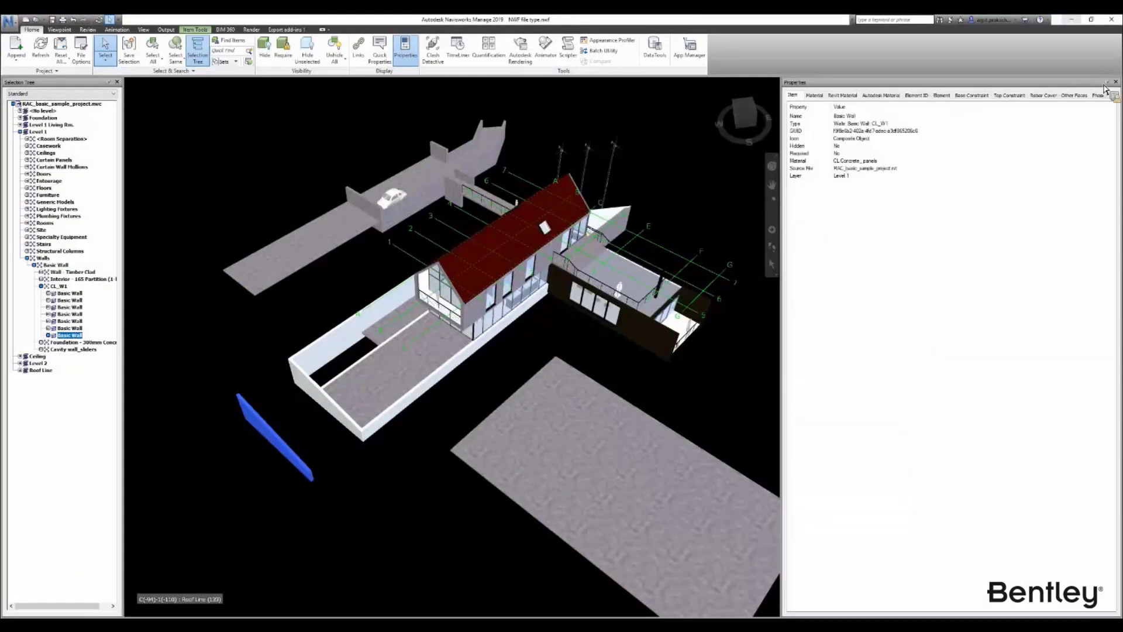
pyautogui.scroll(-4, 1064, 95)
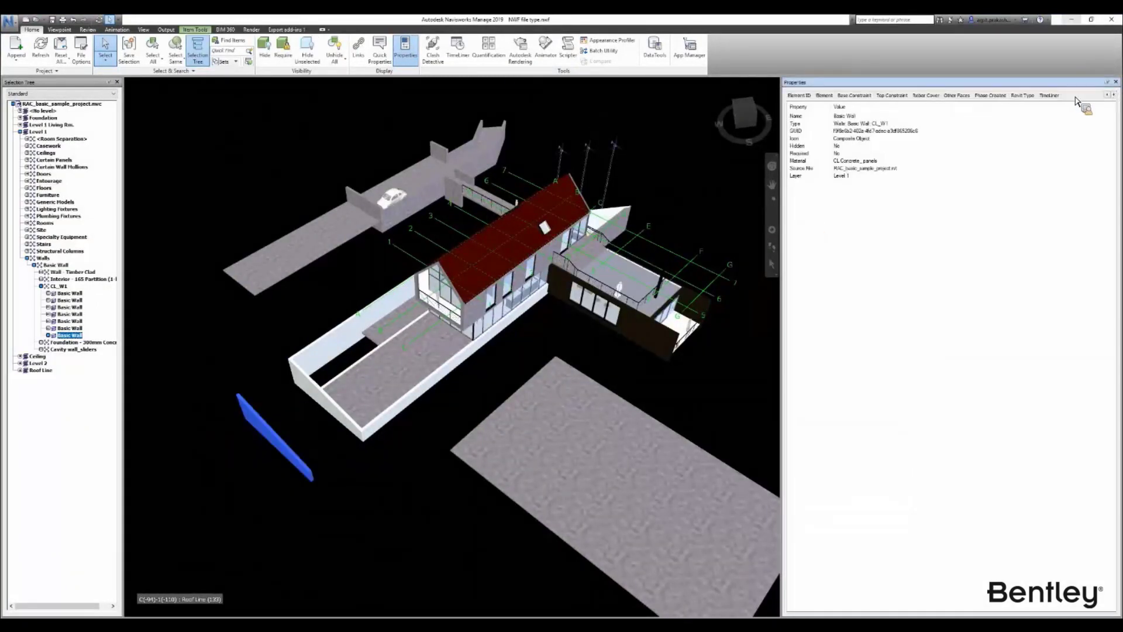
pyautogui.scroll(-1, 406, 482)
pyautogui.click(427, 485)
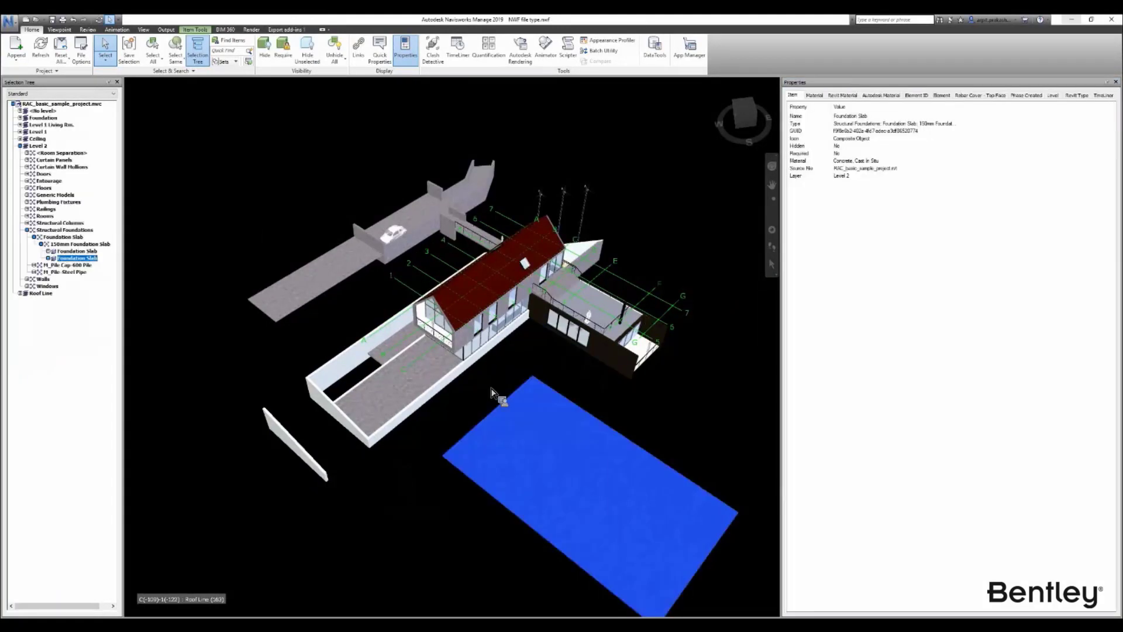
pyautogui.click(476, 394)
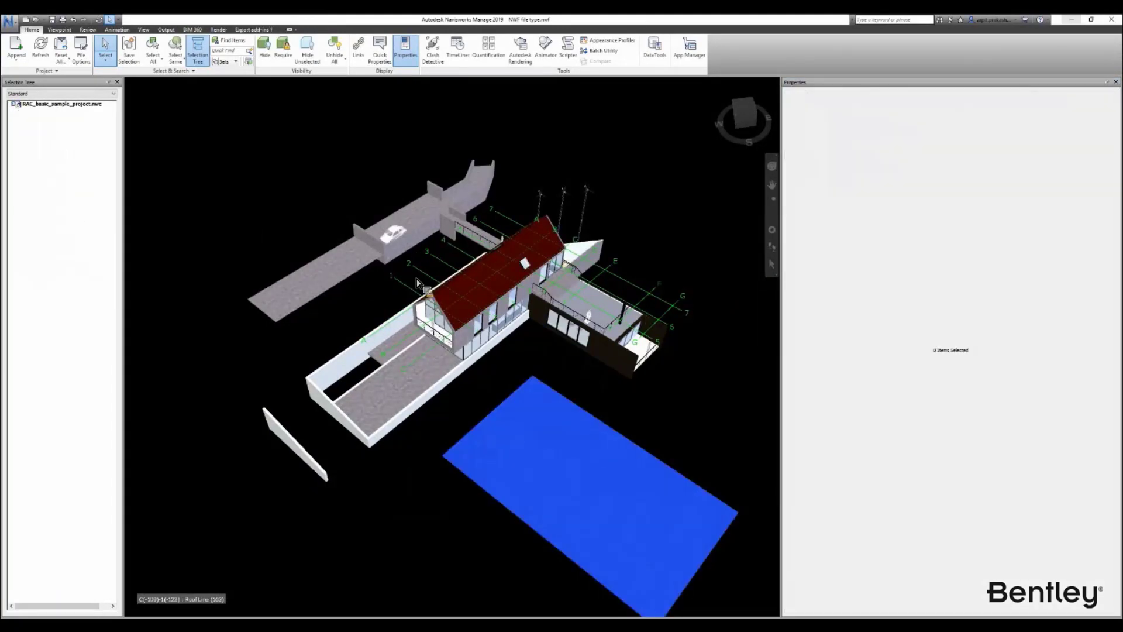
# Step: Review the SYNCHRO plugin settings, including the option Generate UIDs For New 3D Objects, and accept them
pyautogui.scroll(-2, 408, 312)
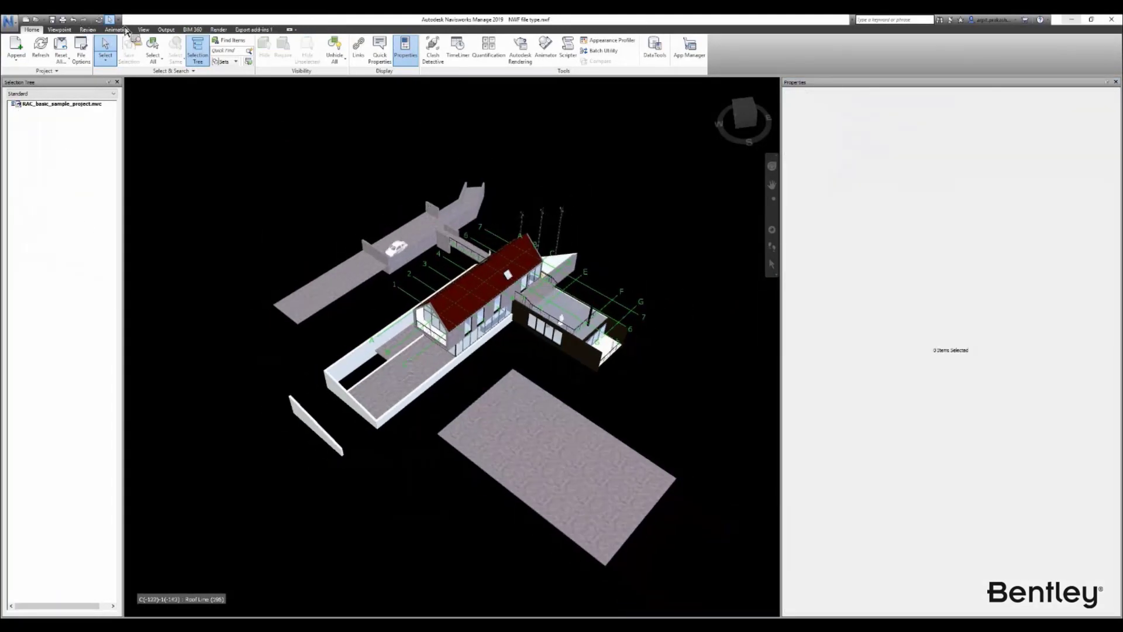
pyautogui.click(253, 29)
pyautogui.click(61, 51)
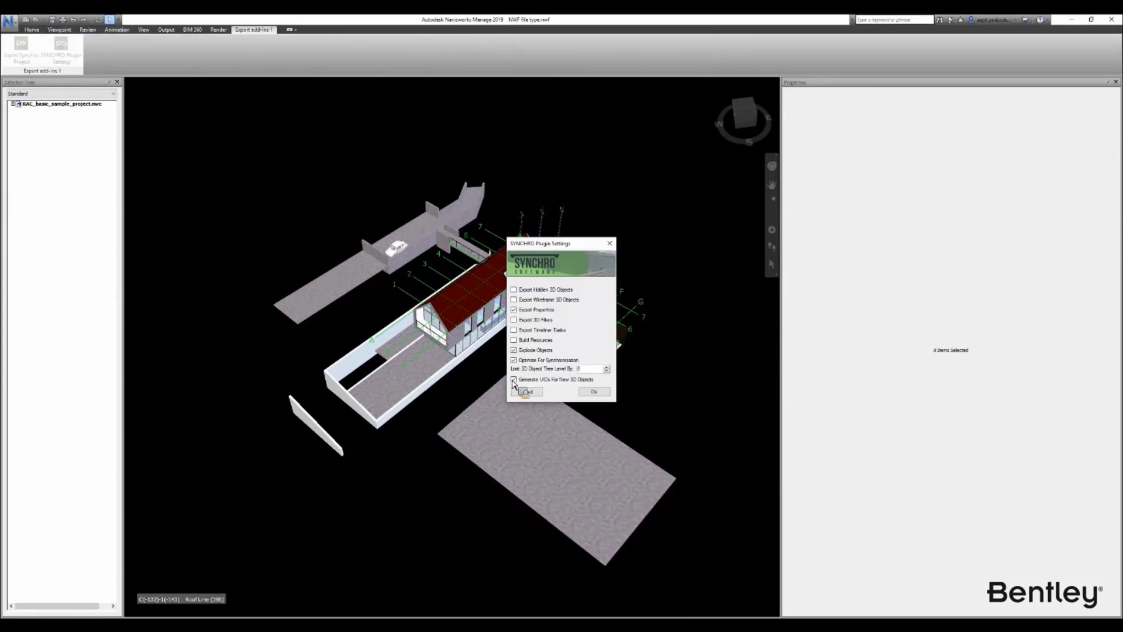
pyautogui.click(593, 391)
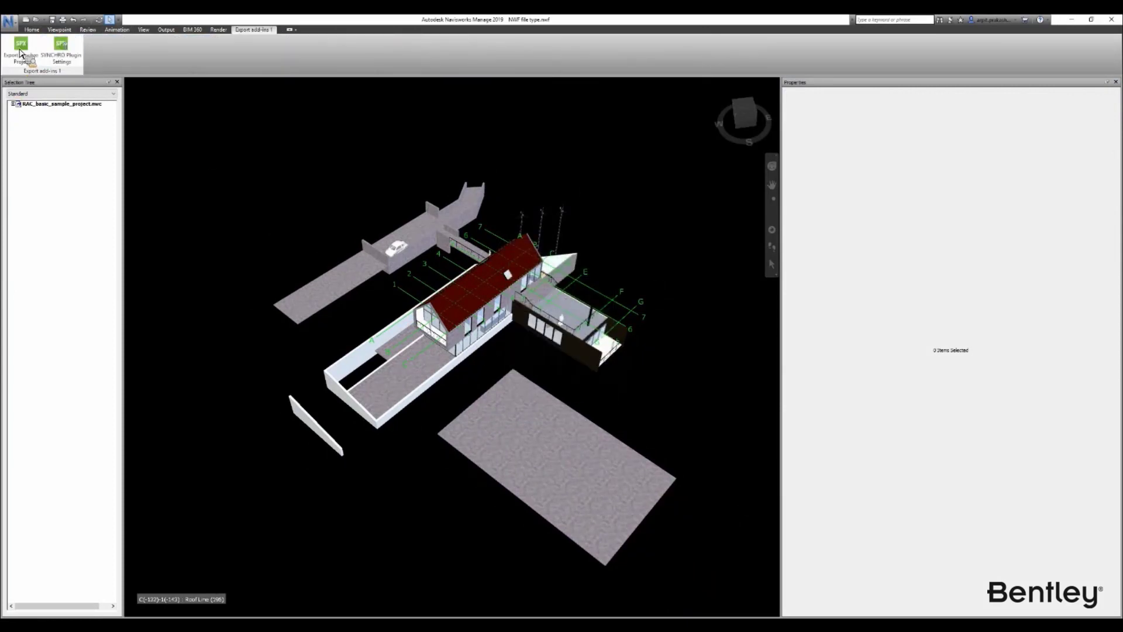
# Step: Export the model as a Synchro project over Exported SPX in the SYNCHRO Office Hours folder, replacing the existing file
pyautogui.click(21, 52)
pyautogui.click(297, 182)
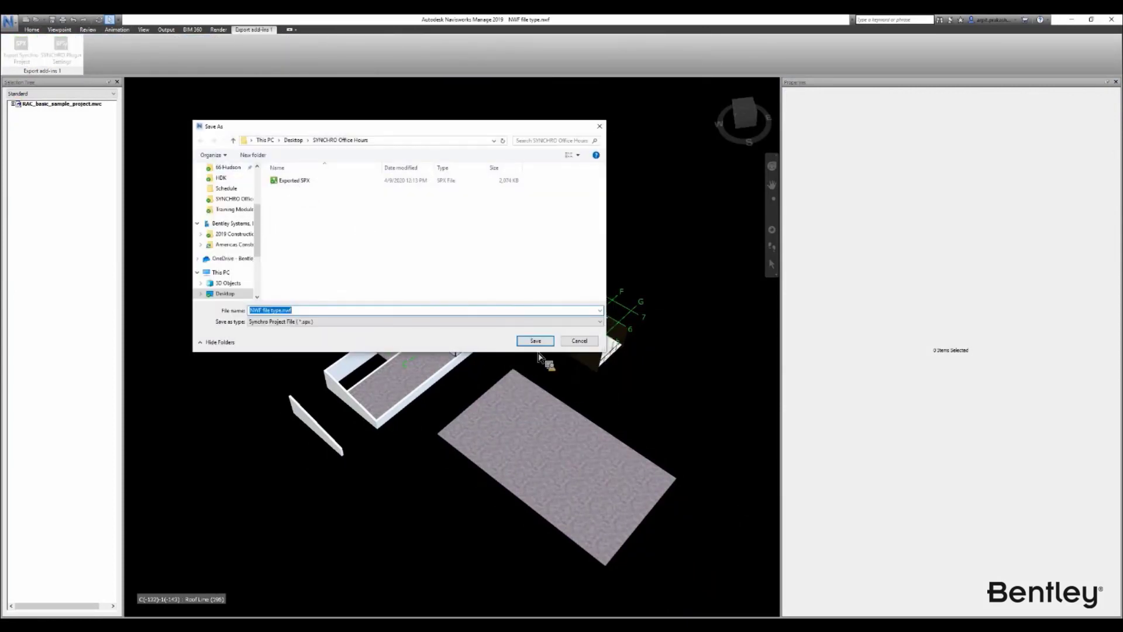
pyautogui.click(536, 341)
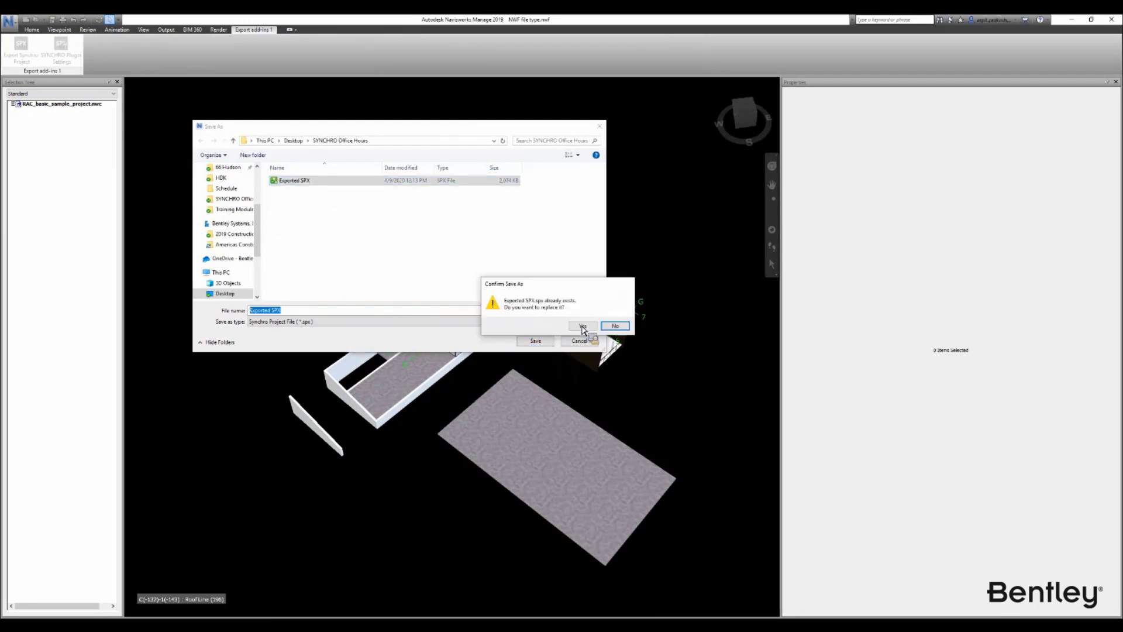
pyautogui.click(583, 327)
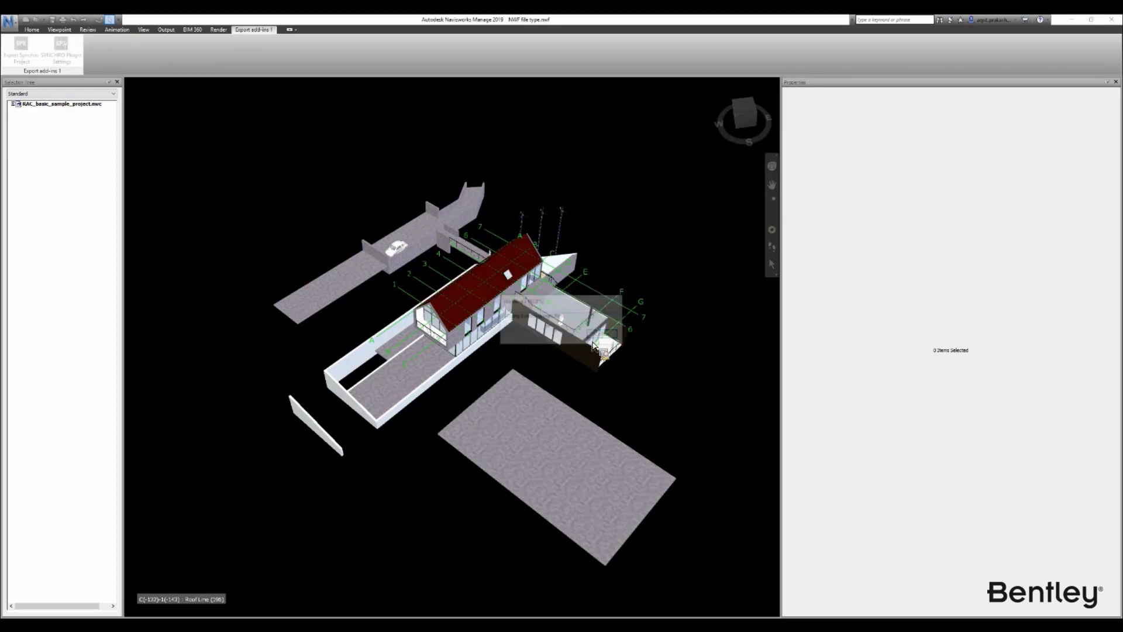
pyautogui.press('Return')
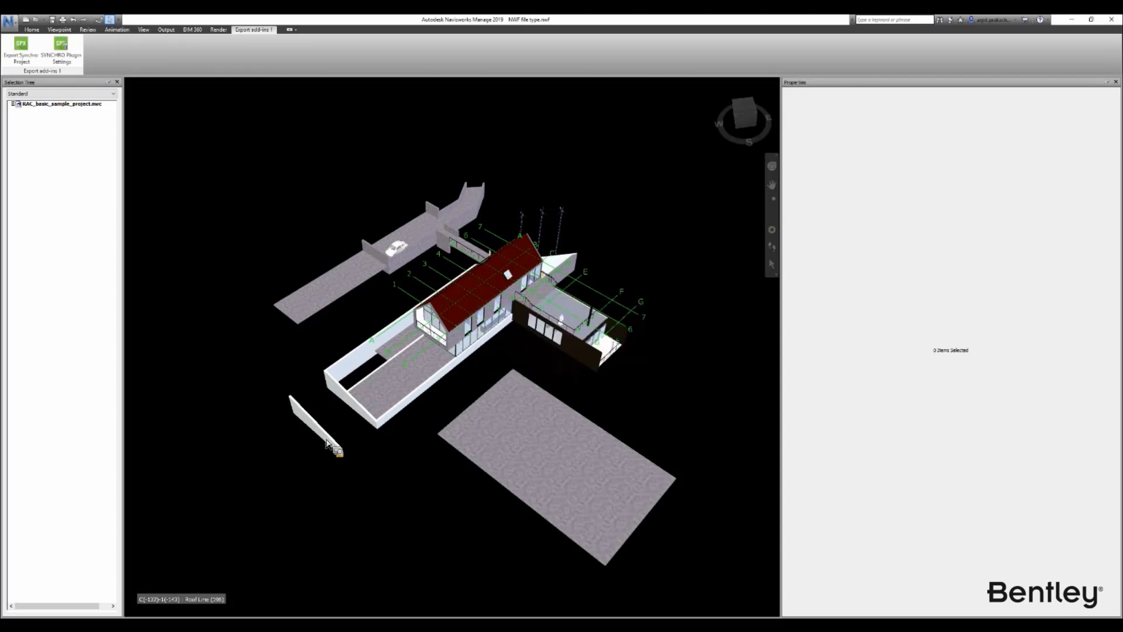
# Step: Inspect the SynchroID properties of the free-standing wall copy and the new rectangular slab
pyautogui.click(325, 443)
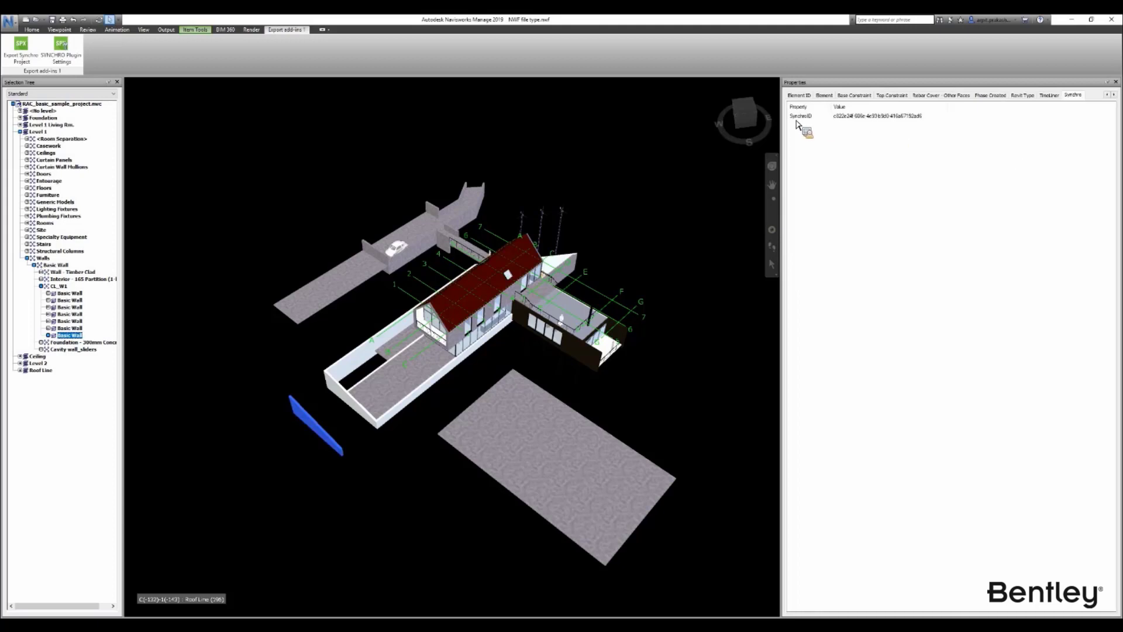
pyautogui.click(544, 426)
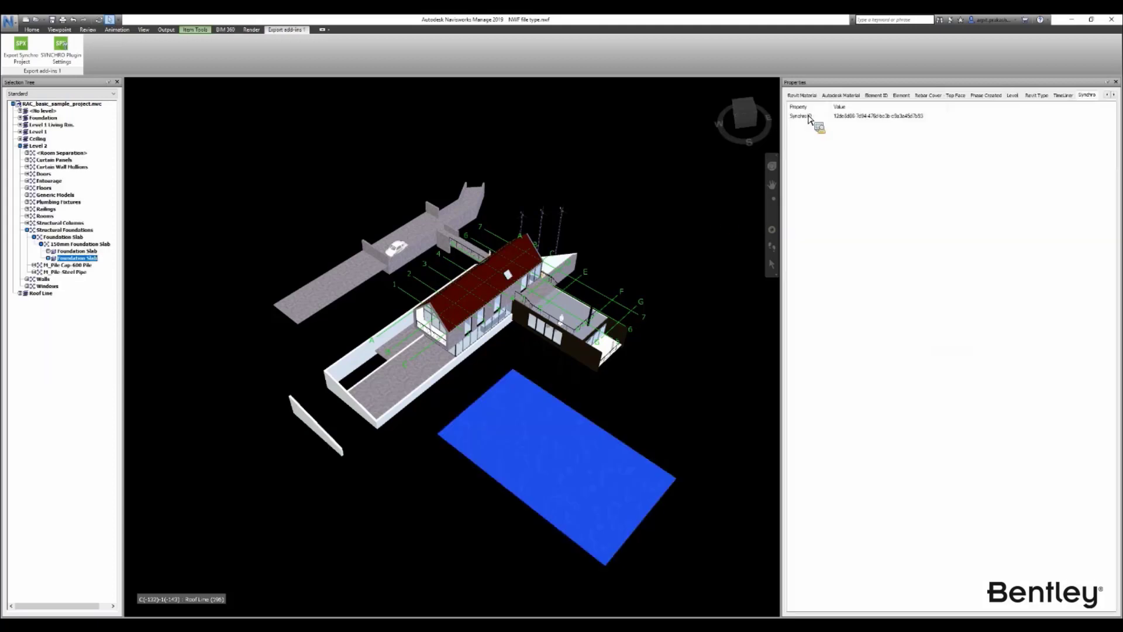
pyautogui.click(621, 386)
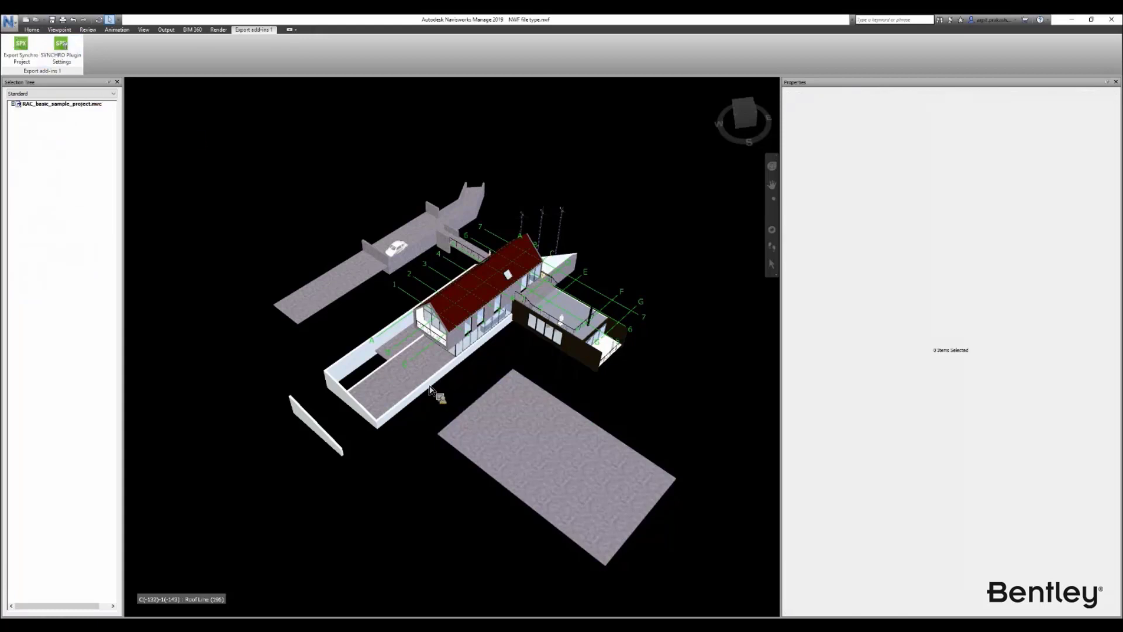
# Step: Save the Navisworks file NWF file type.nwf
pyautogui.hotkey('alt', 'f')
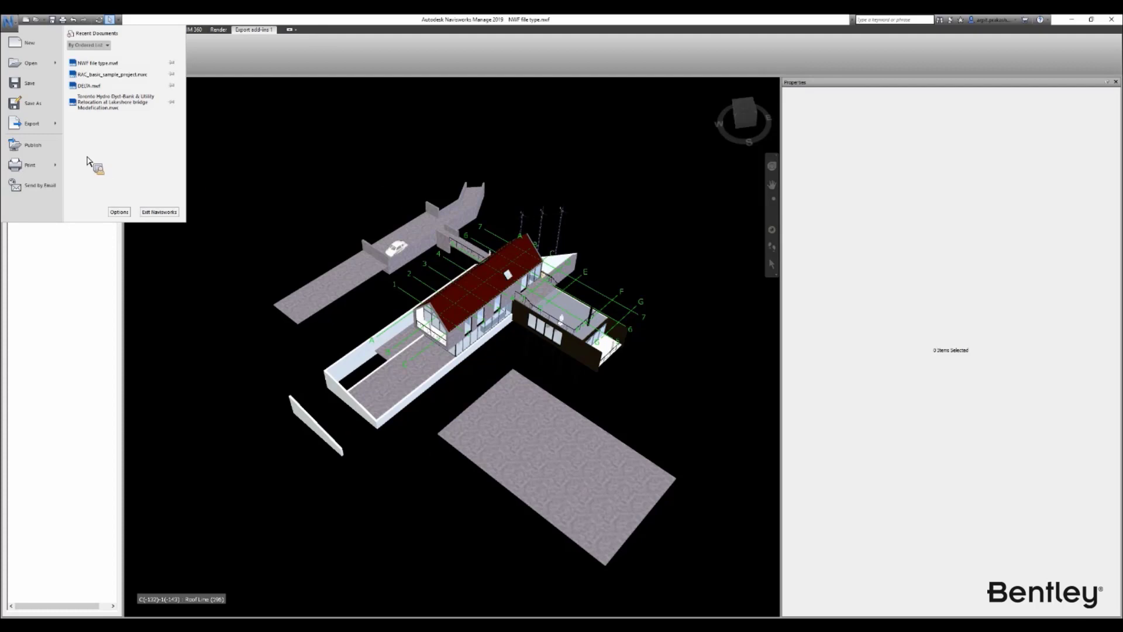
pyautogui.click(36, 84)
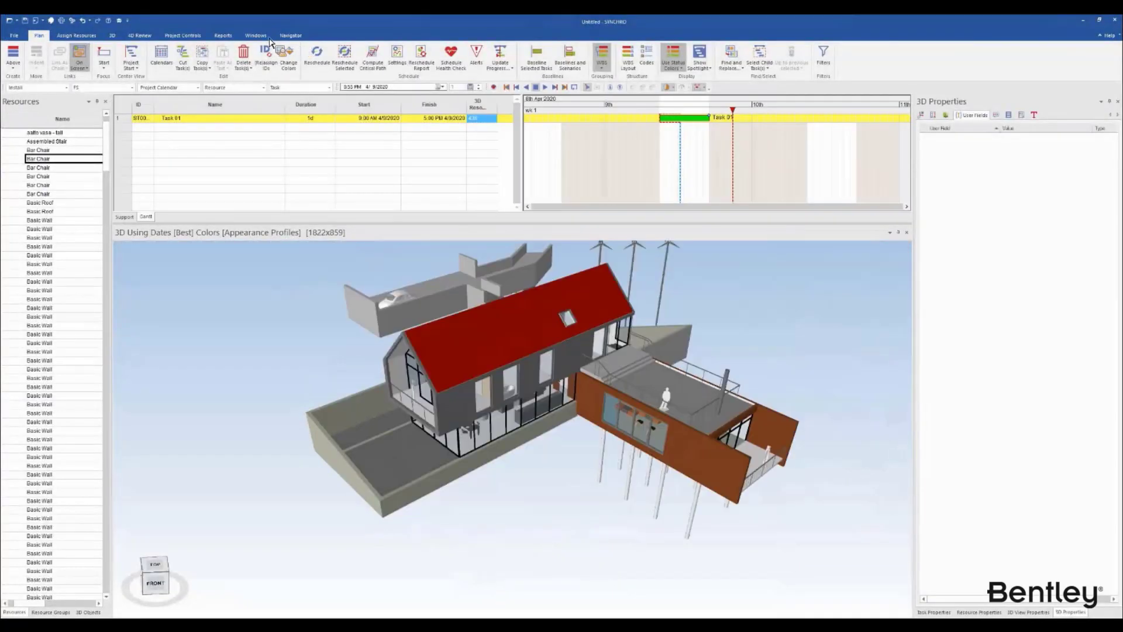
# Step: In SYNCHRO's external data, synchronize the imported Exported SPX entry from the re-exported Exported SPX file in the SYNCHRO Office Hours folder
pyautogui.click(290, 36)
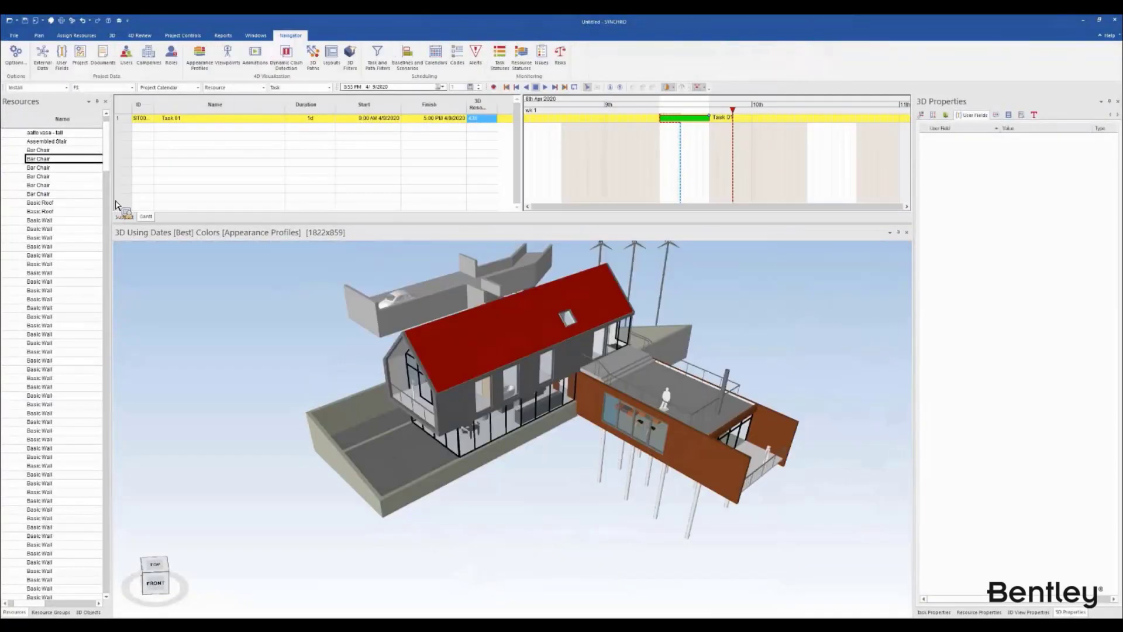
pyautogui.moveTo(115, 205); pyautogui.dragTo(162, 170)
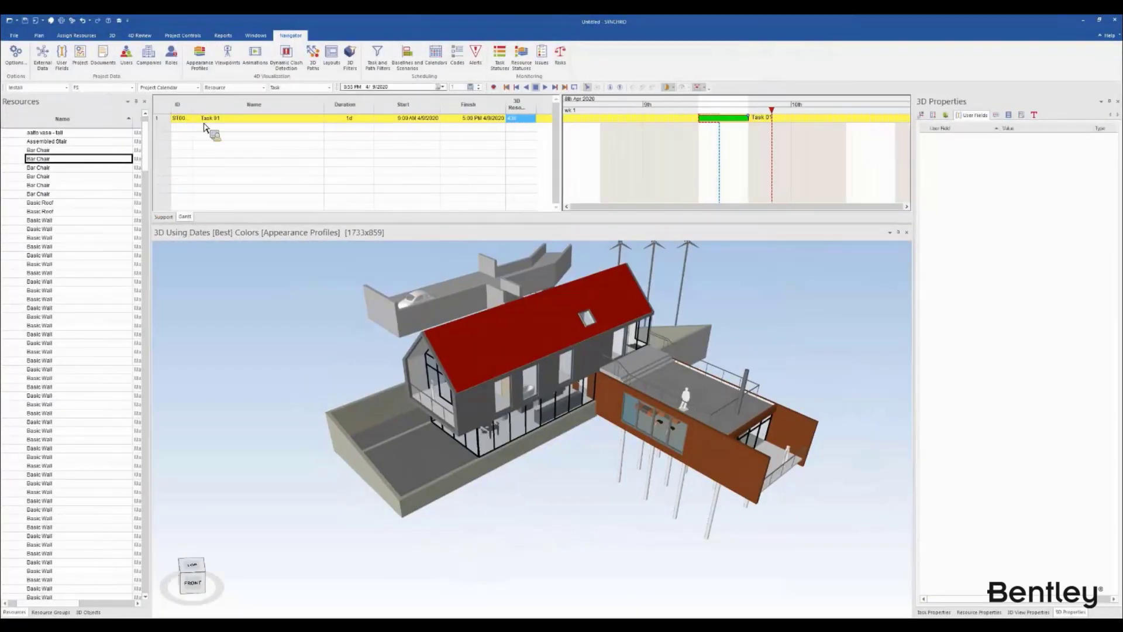
pyautogui.click(41, 58)
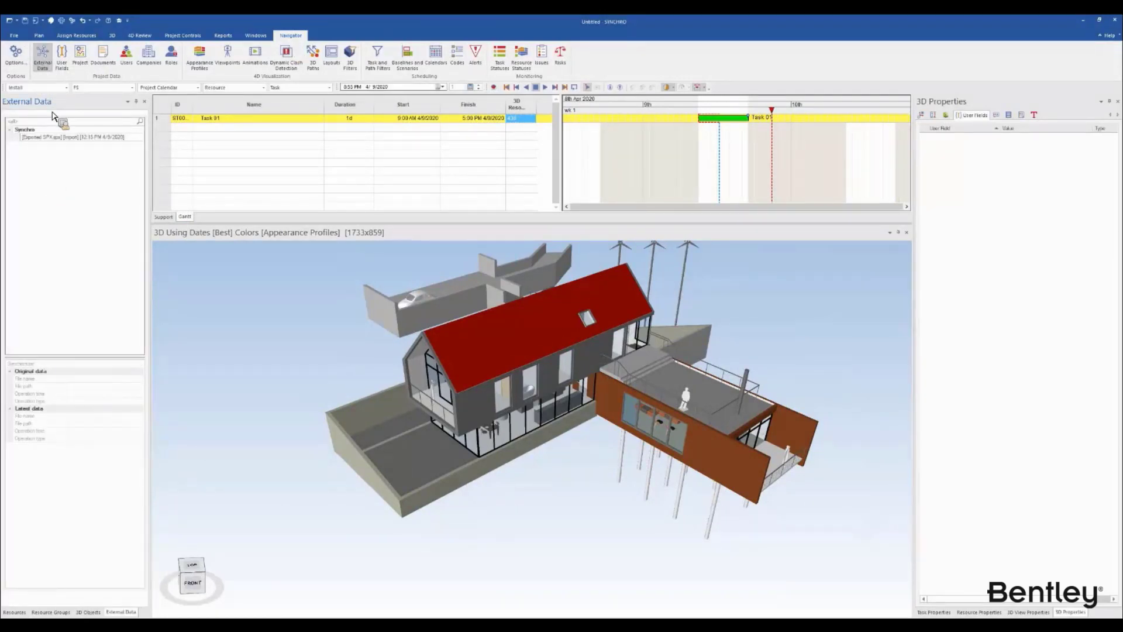
pyautogui.rightClick(49, 137)
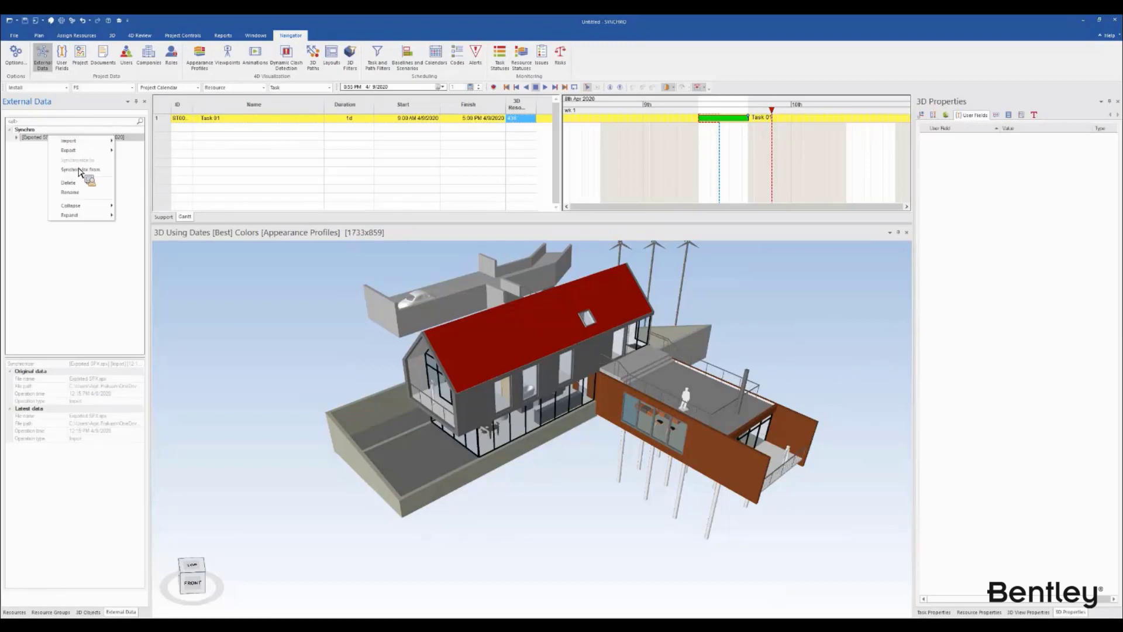
pyautogui.click(81, 170)
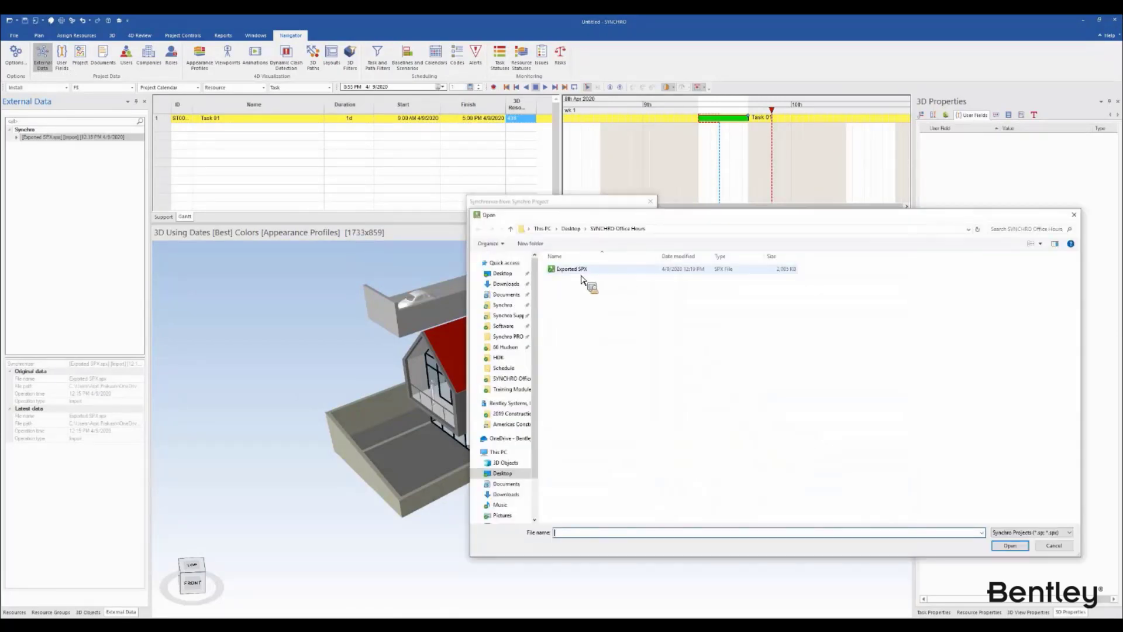
pyautogui.click(582, 274)
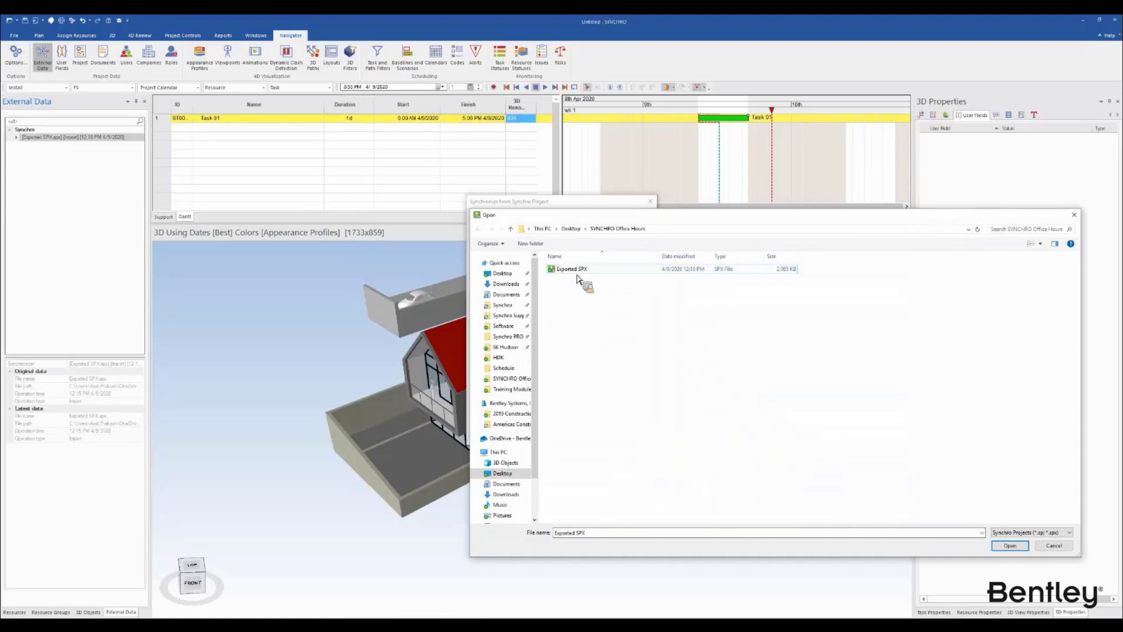
pyautogui.doubleClick(579, 274)
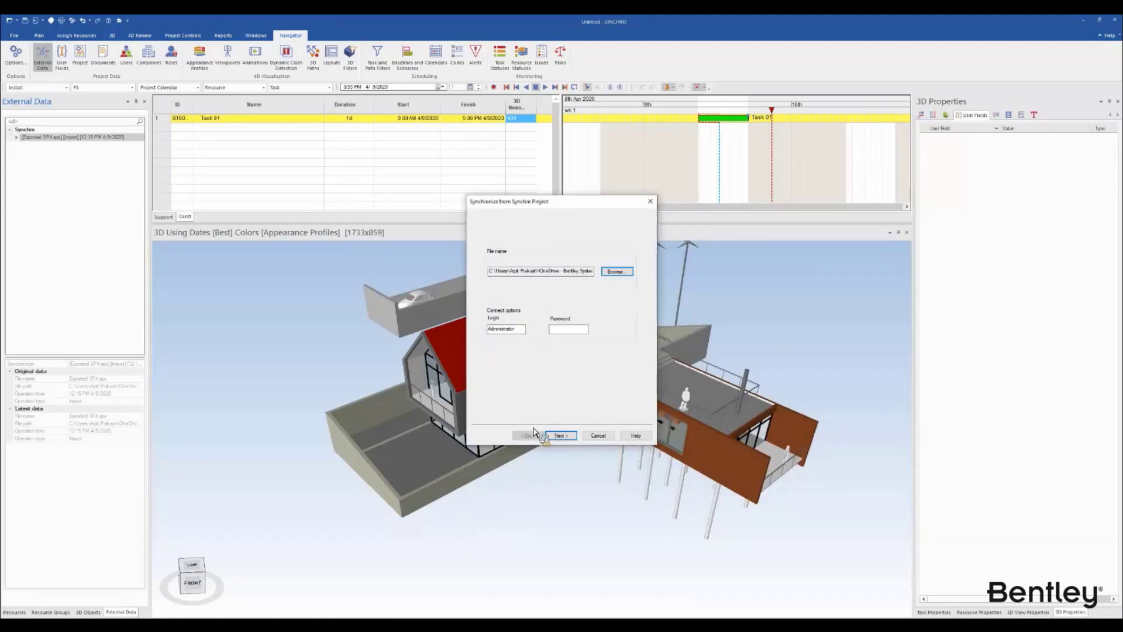
pyautogui.click(553, 435)
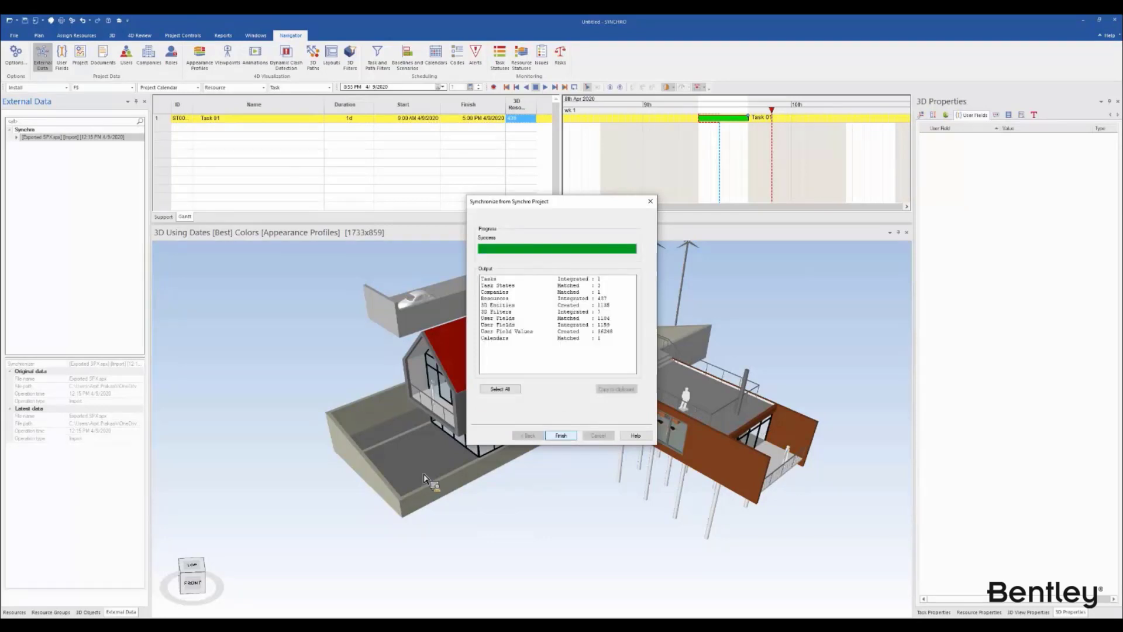
pyautogui.press('Return')
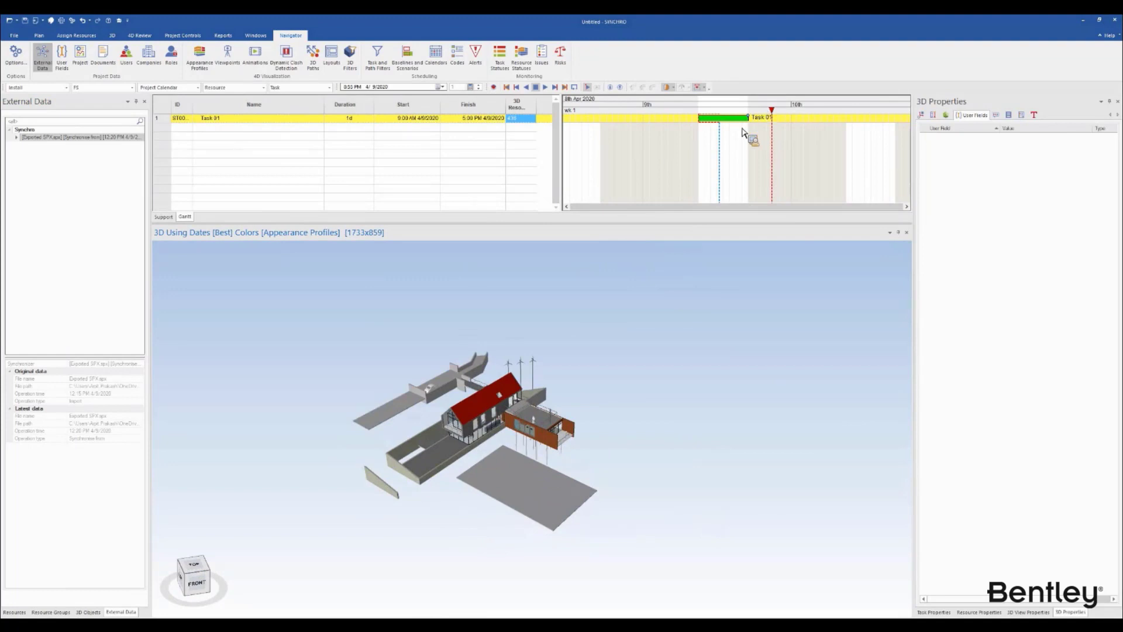
# Step: Move the focus time to just before Task 01 starts and inspect the unassigned free-standing wall and rectangular slab
pyautogui.scroll(3, 721, 145)
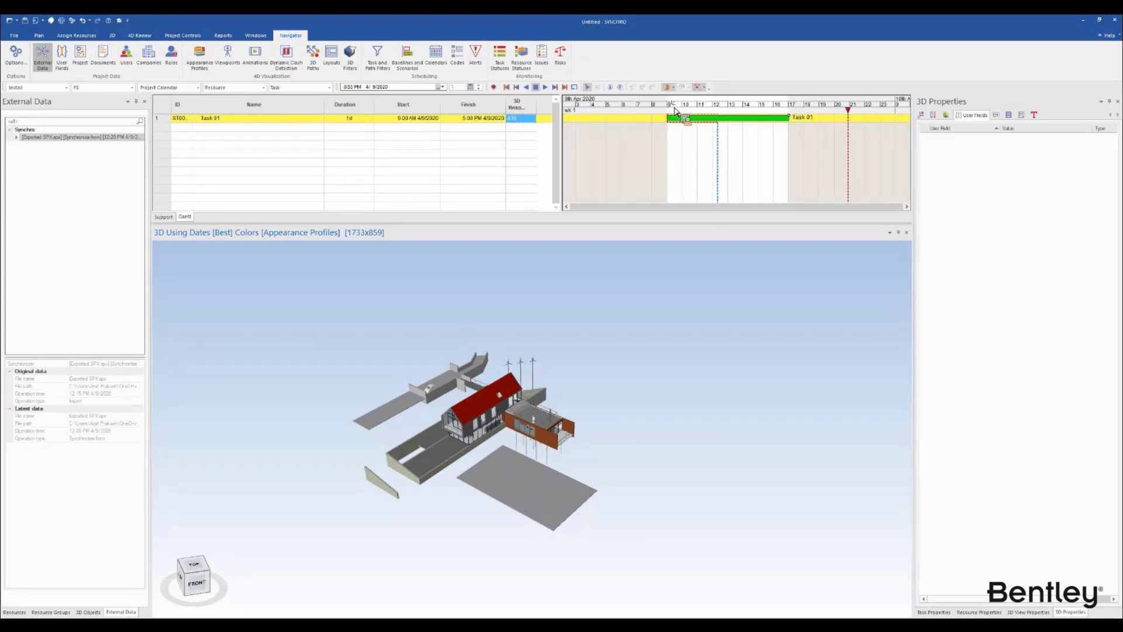
pyautogui.moveTo(674, 111); pyautogui.dragTo(662, 111)
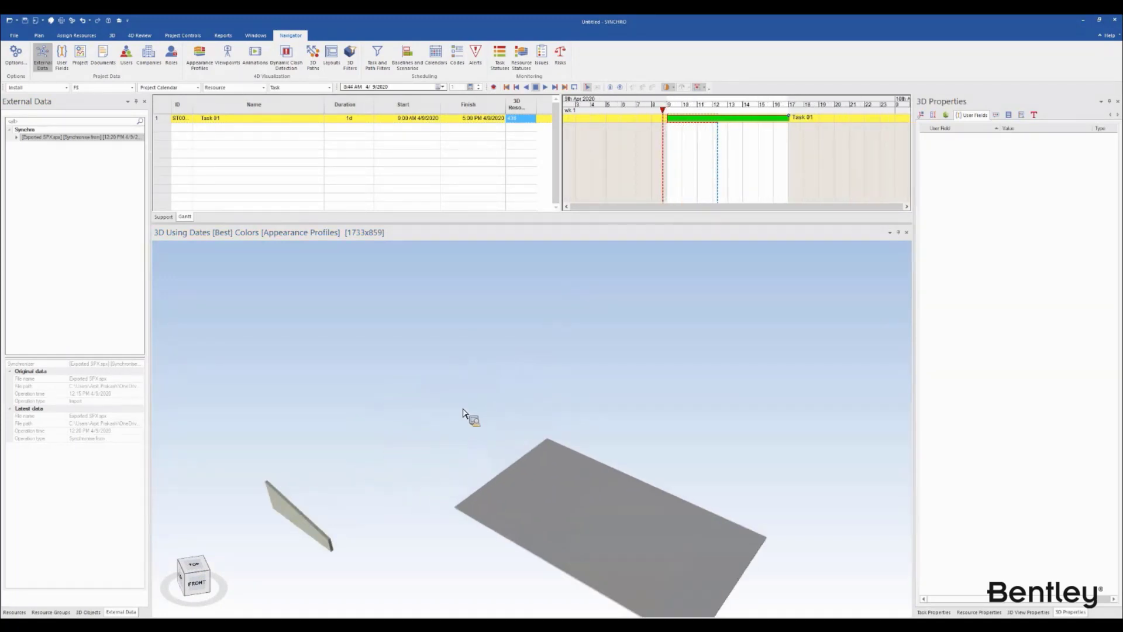
pyautogui.click(370, 455)
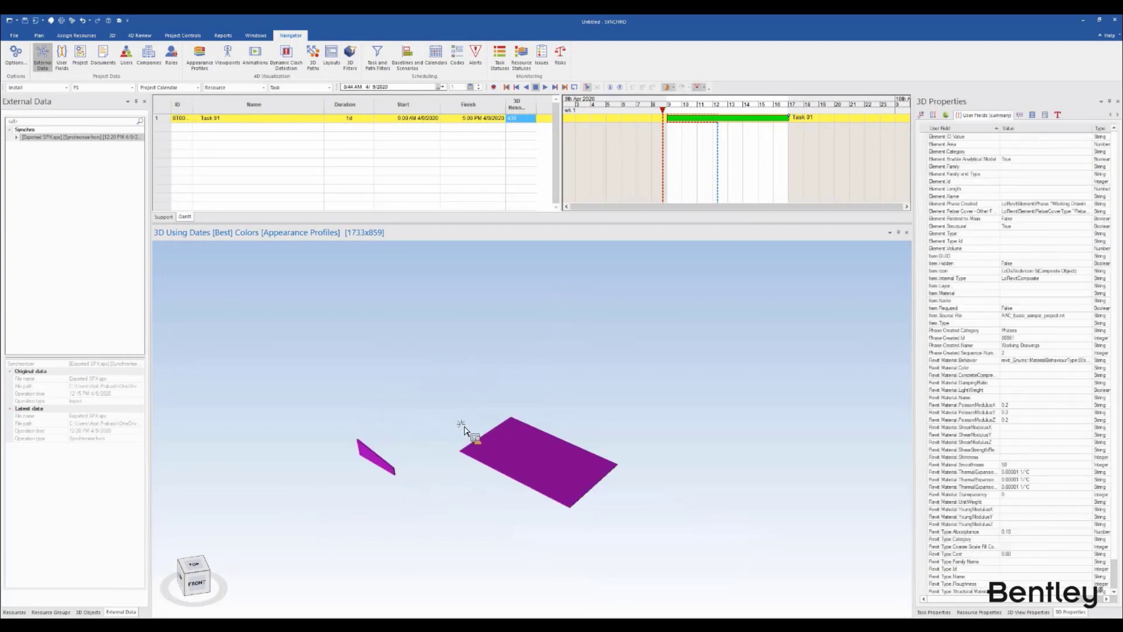
pyautogui.click(501, 496)
pyautogui.moveTo(400, 439); pyautogui.dragTo(682, 113)
# Step: Move the focus time into Task 01 and inspect the modified objects, including the properties of the extended foundation slab
pyautogui.click(679, 108)
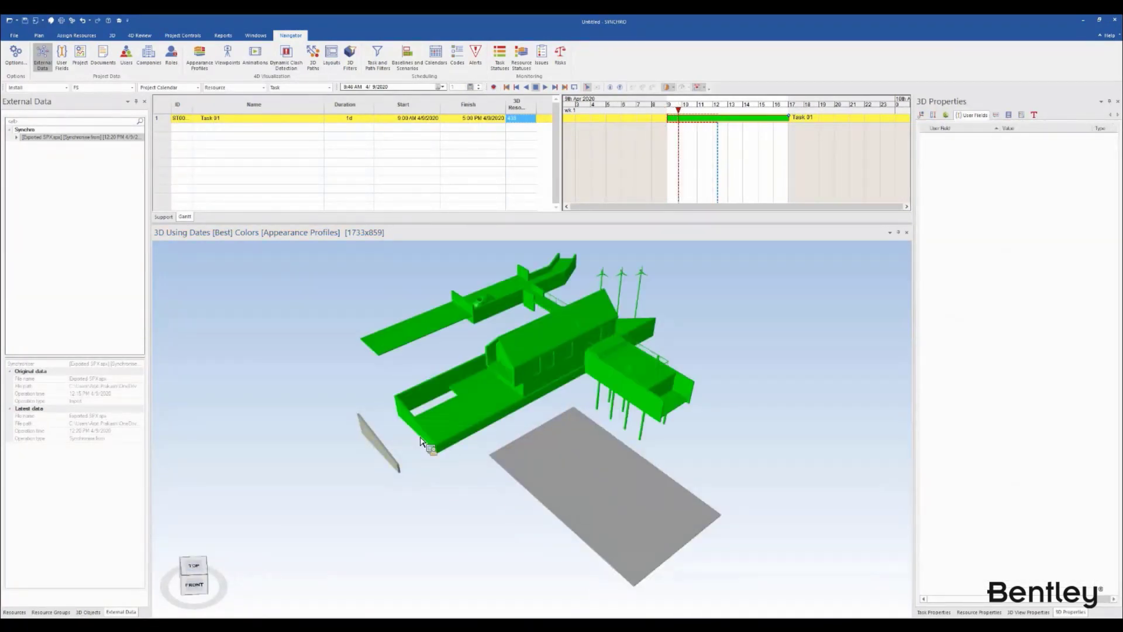
pyautogui.scroll(3, 418, 408)
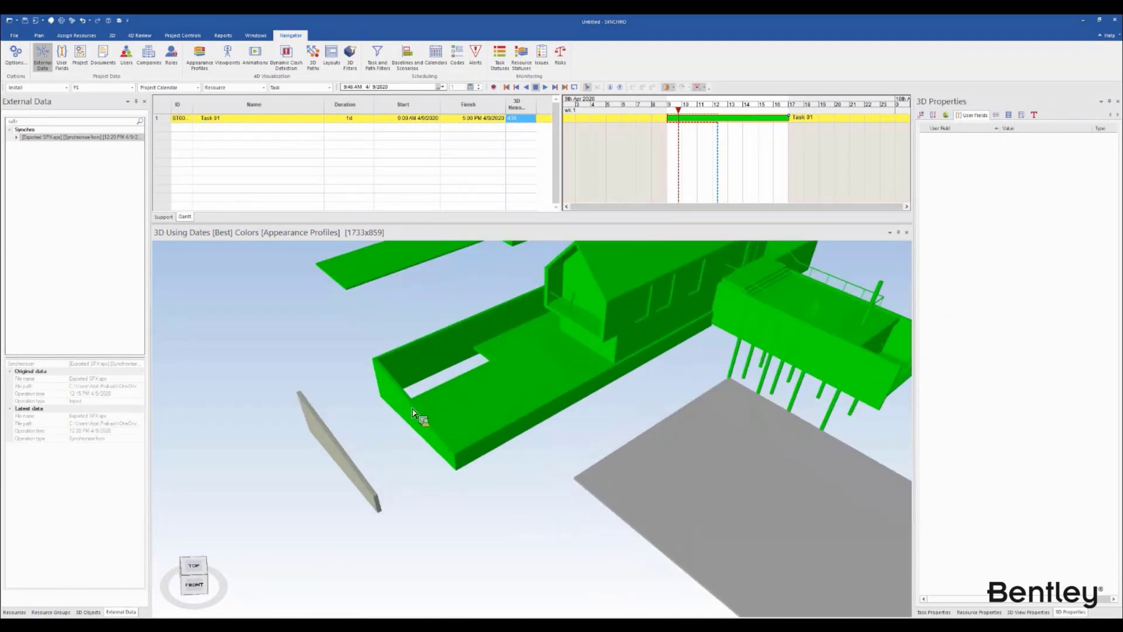
pyautogui.scroll(-3, 436, 298)
pyautogui.click(436, 295)
pyautogui.moveTo(436, 296); pyautogui.dragTo(431, 357, button='middle')
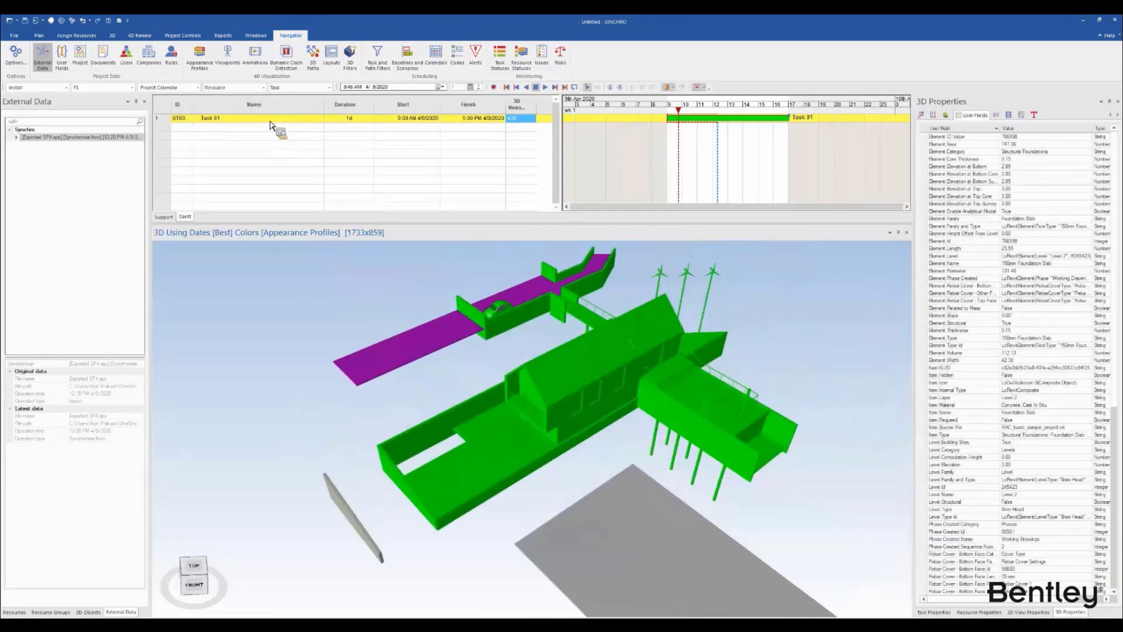
pyautogui.scroll(-3, 377, 263)
pyautogui.click(355, 406)
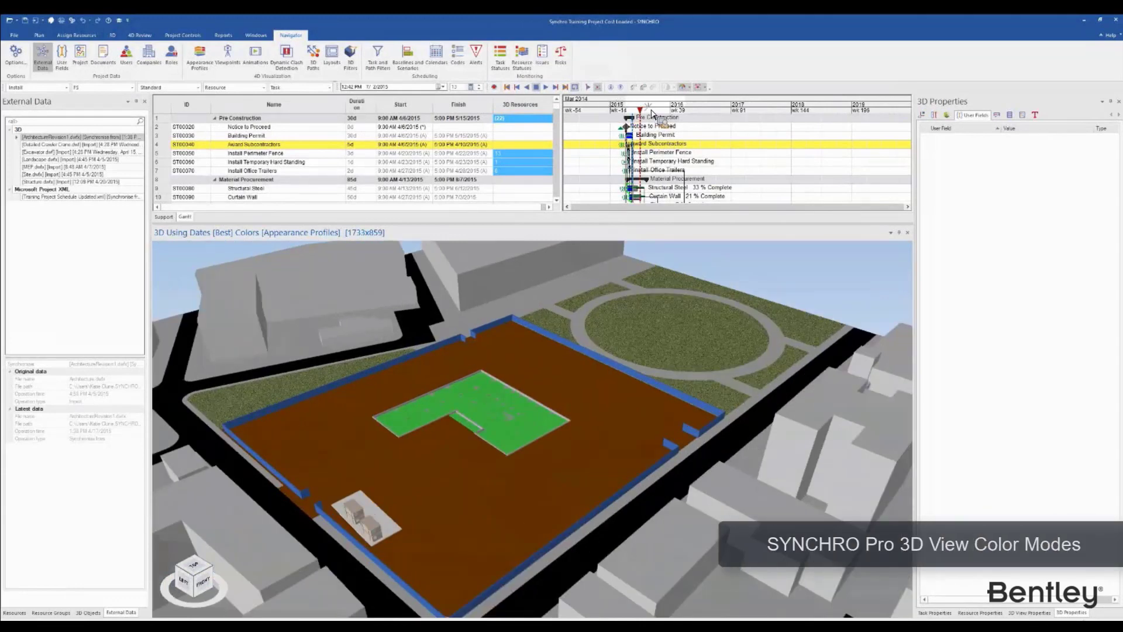
# Step: In the Synchro Training Project, move the focus time to September 2015 and review the Maintain, Neutral and Install appearance profiles
pyautogui.click(652, 111)
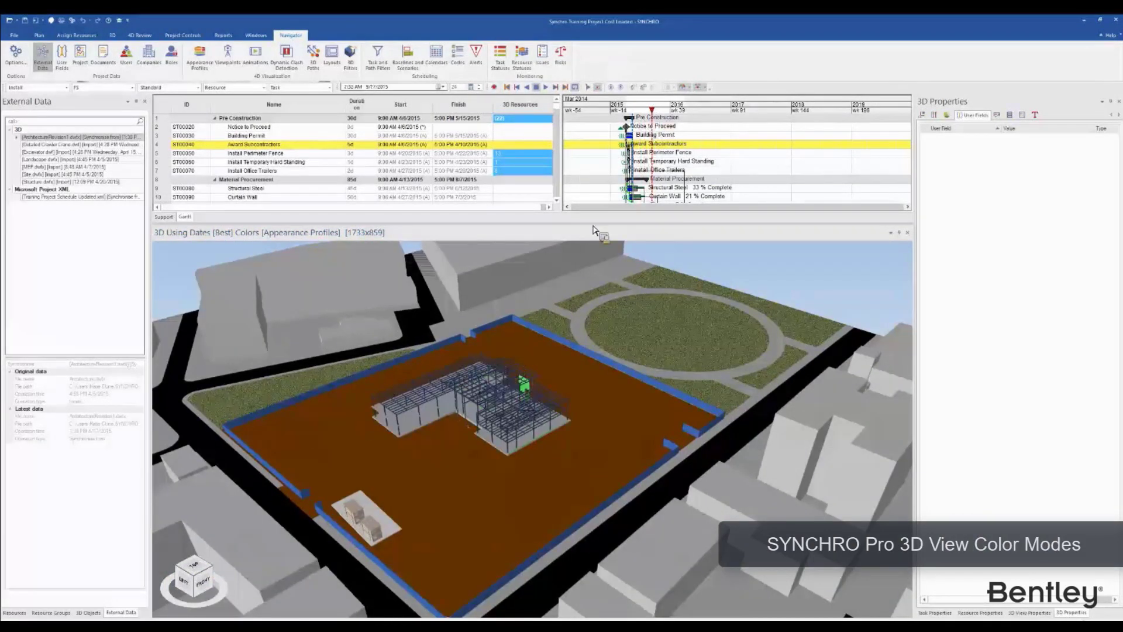
pyautogui.scroll(3, 493, 409)
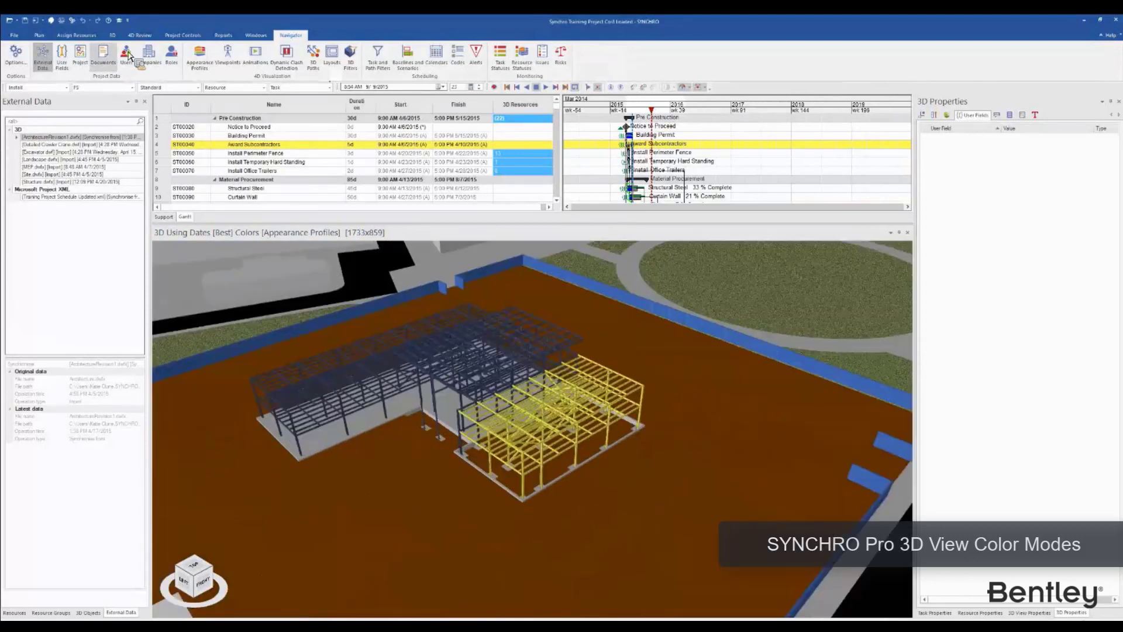
pyautogui.click(73, 37)
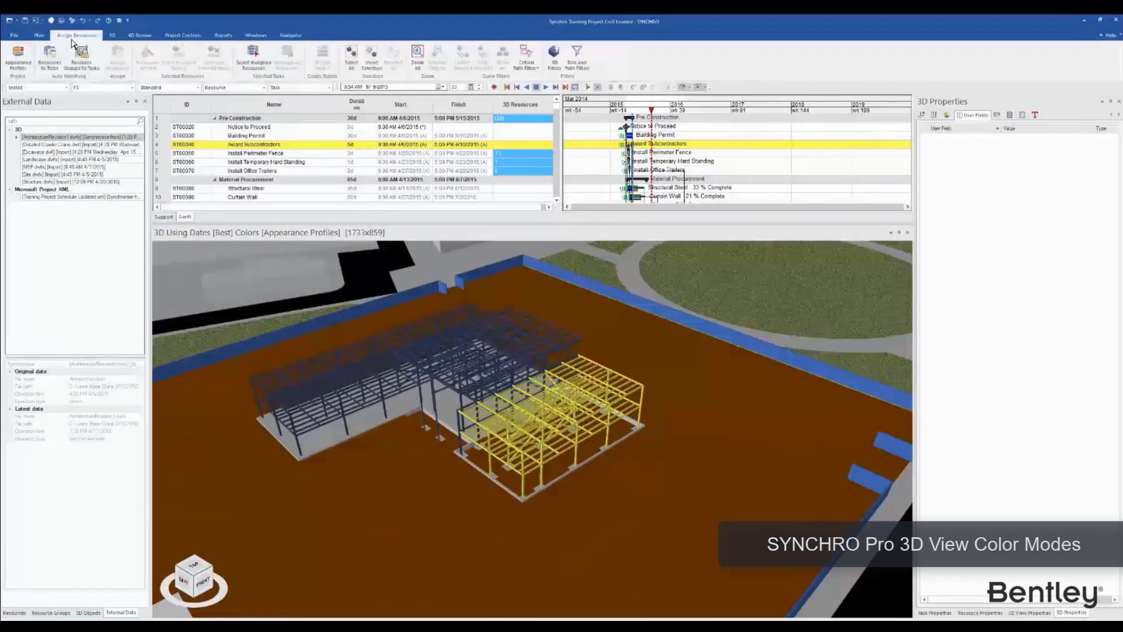
pyautogui.click(20, 61)
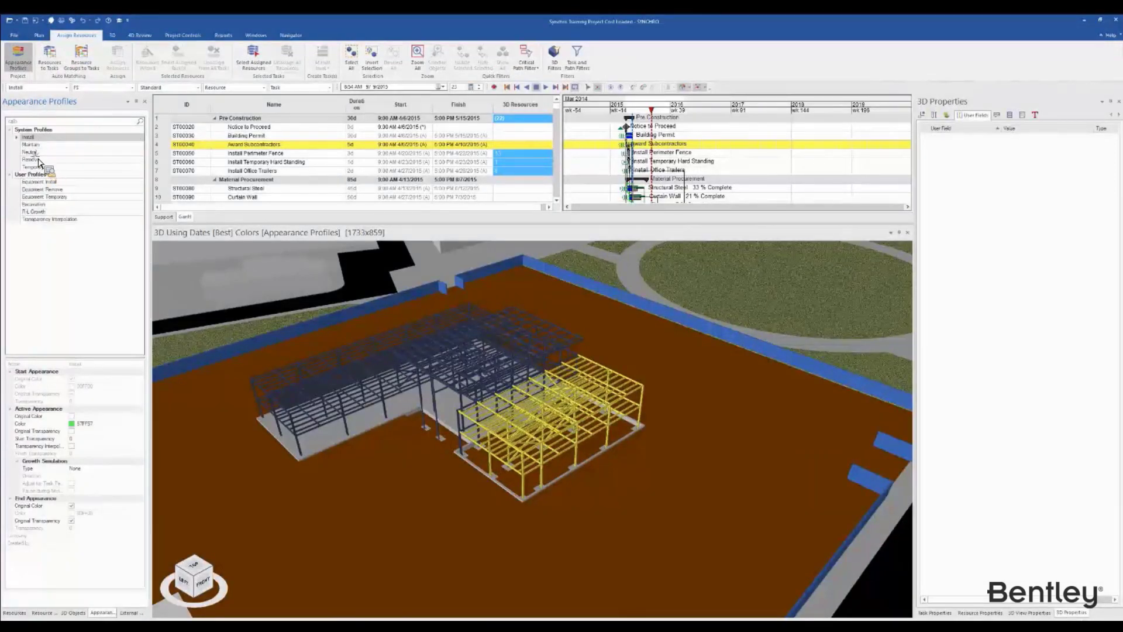
pyautogui.click(40, 144)
pyautogui.click(35, 151)
pyautogui.click(38, 138)
# Step: Move the focus time to August 2015, examine the colored steel frame up close and show the Maintain appearance profile's settings
pyautogui.moveTo(636, 112); pyautogui.dragTo(652, 116)
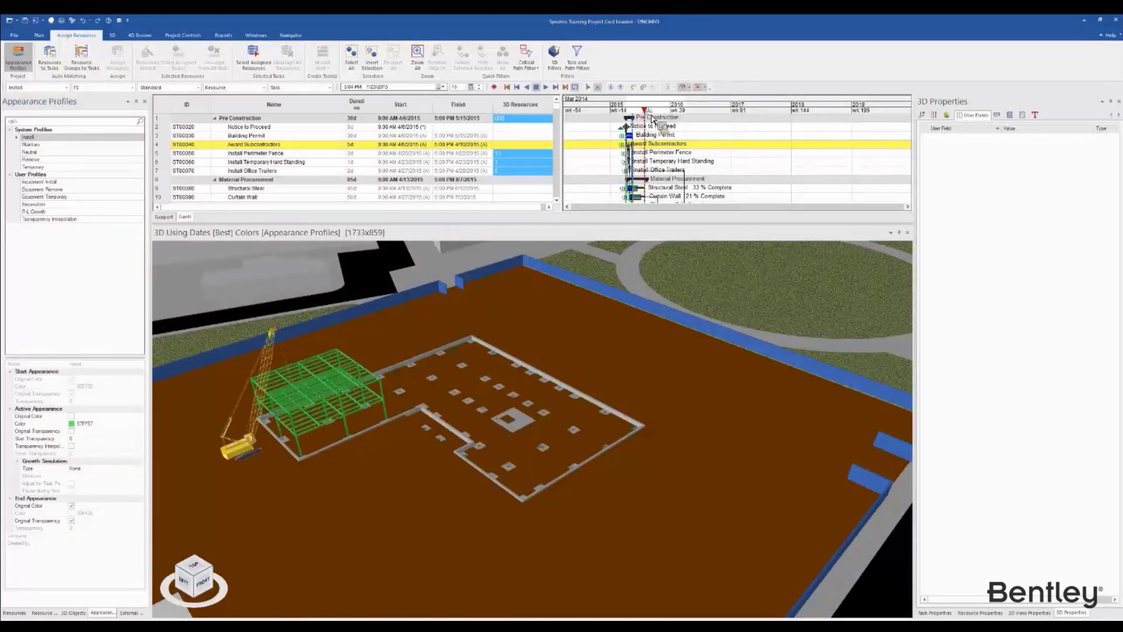
pyautogui.scroll(5, 424, 345)
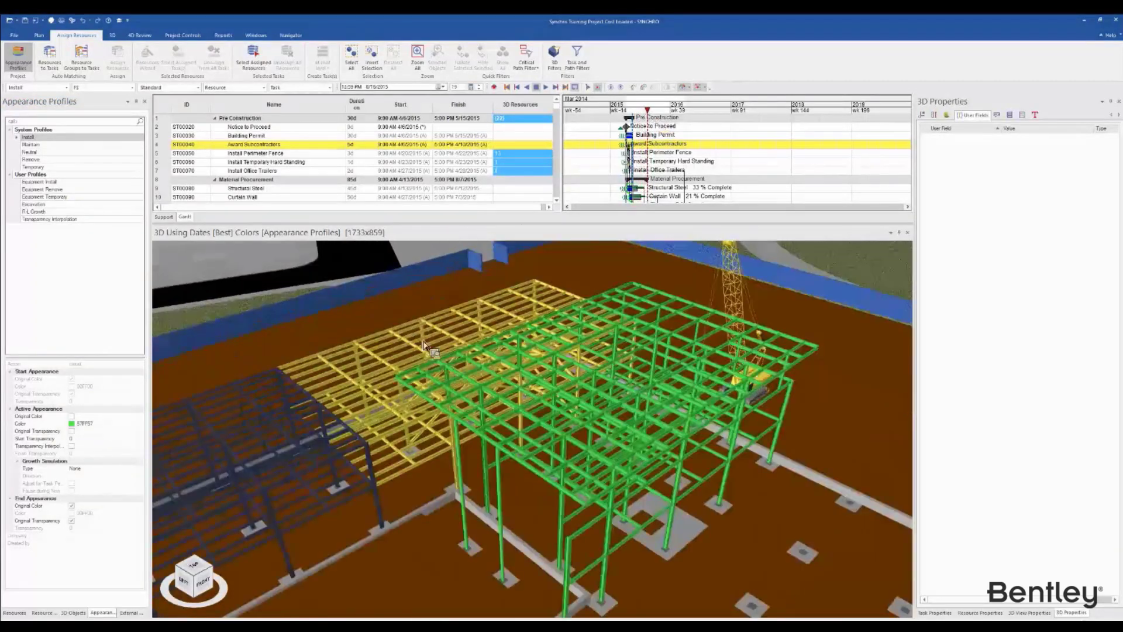
pyautogui.moveTo(545, 467); pyautogui.dragTo(566, 436, button='middle')
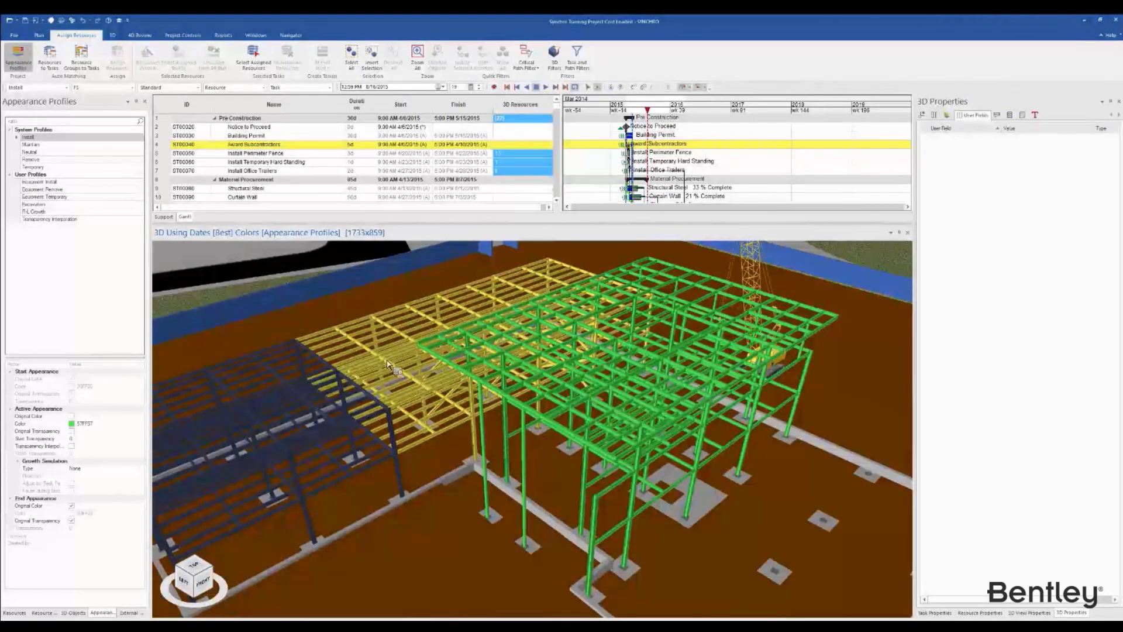
pyautogui.click(64, 145)
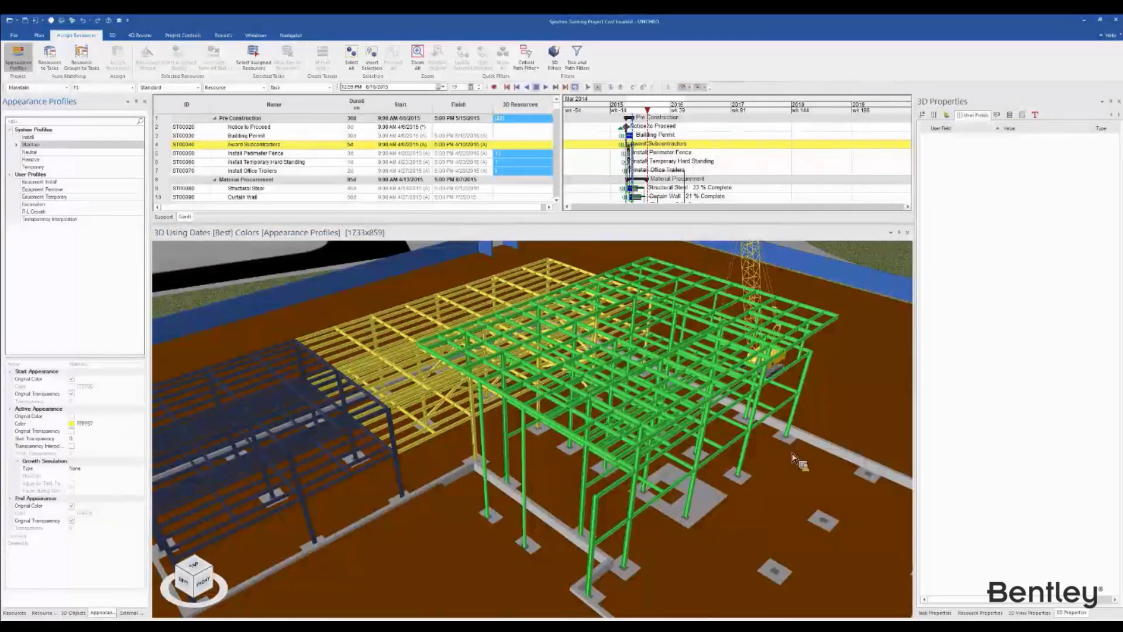
# Step: Show the 3D view properties and set the 3D view's color mode to Resource Status
pyautogui.click(1030, 613)
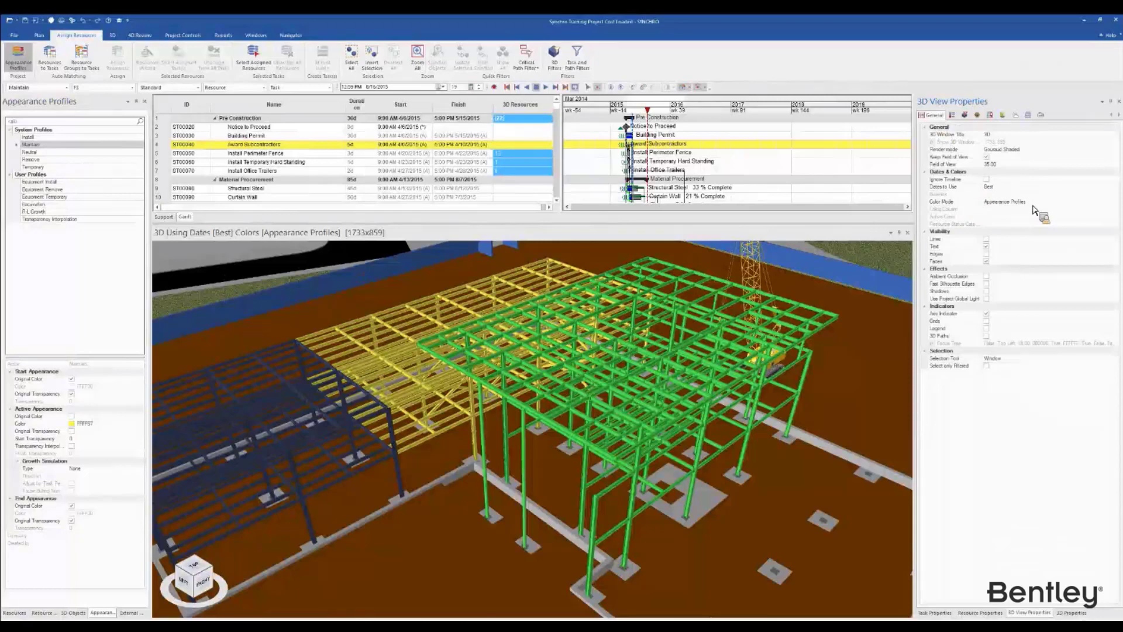
pyautogui.rightClick(369, 515)
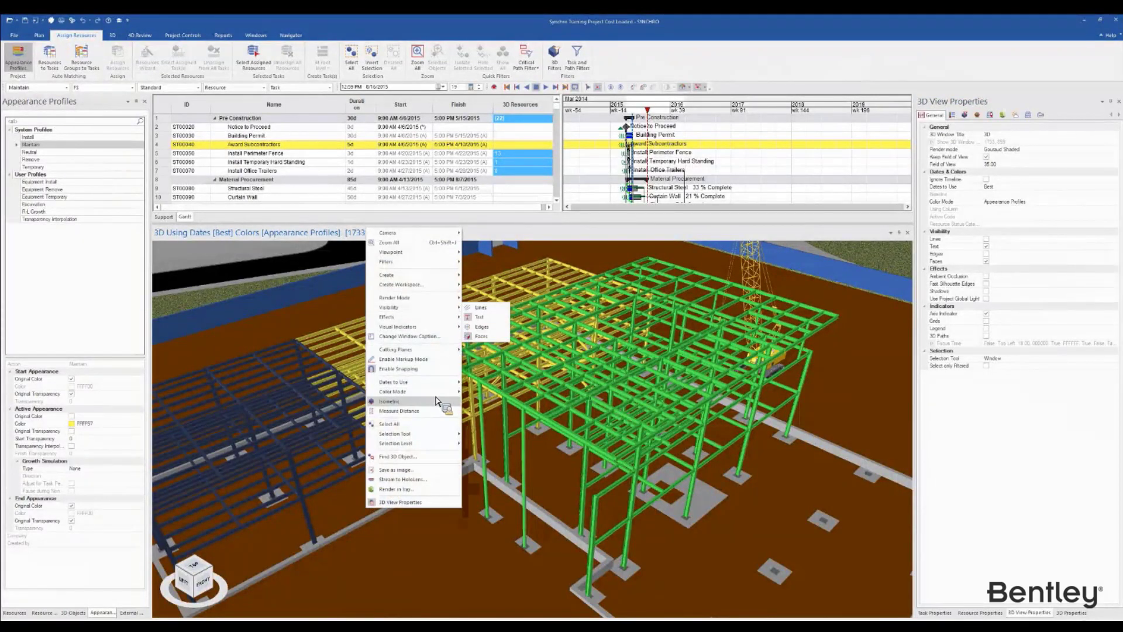
pyautogui.moveTo(439, 392)
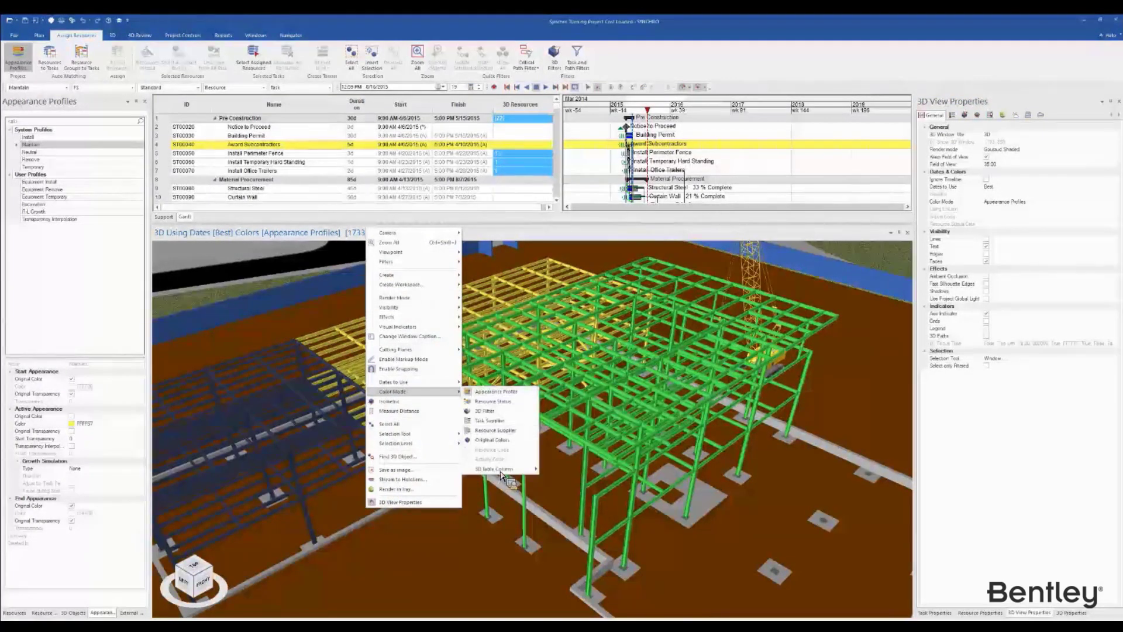
pyautogui.moveTo(497, 468)
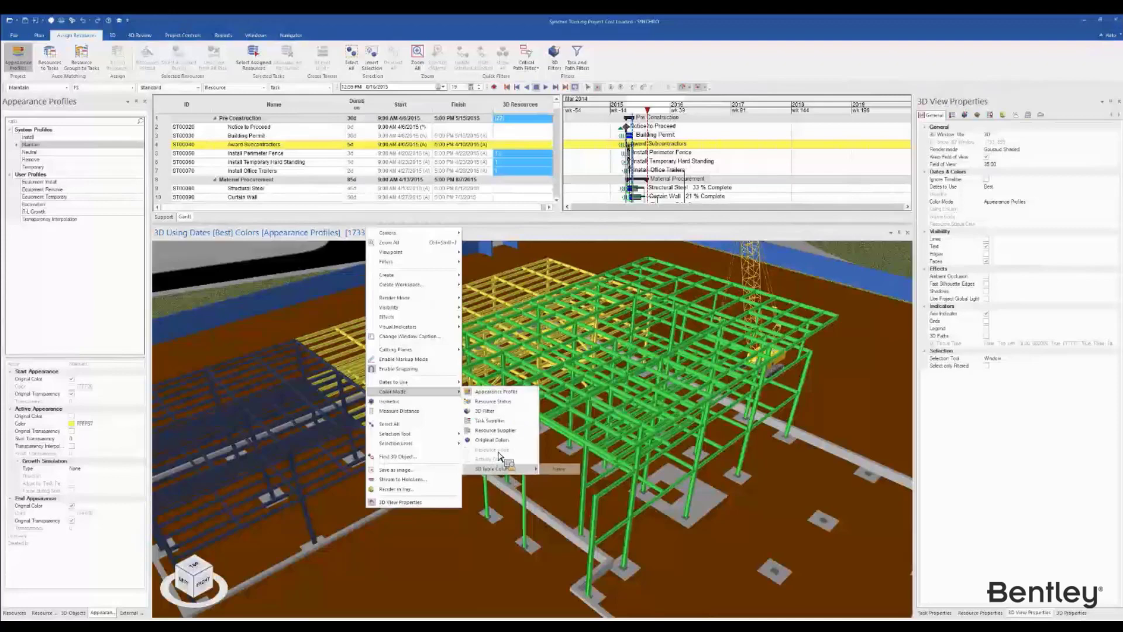
pyautogui.click(504, 402)
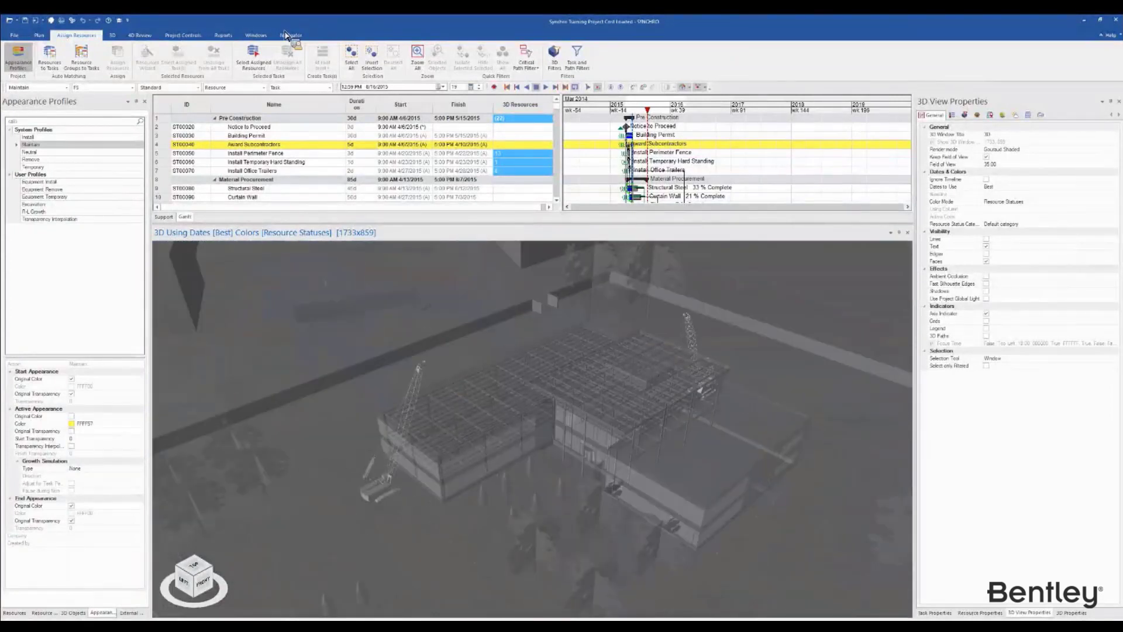
# Step: Show the project's resource statuses, display the In progress status's settings and examine the steel frame up close
pyautogui.click(288, 35)
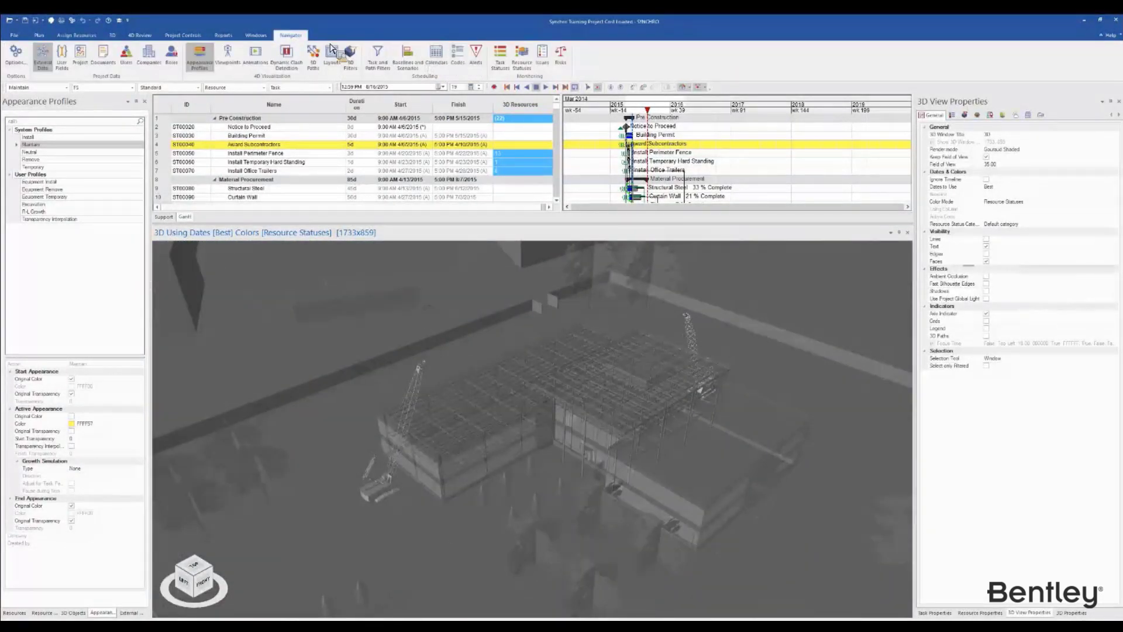
pyautogui.click(531, 70)
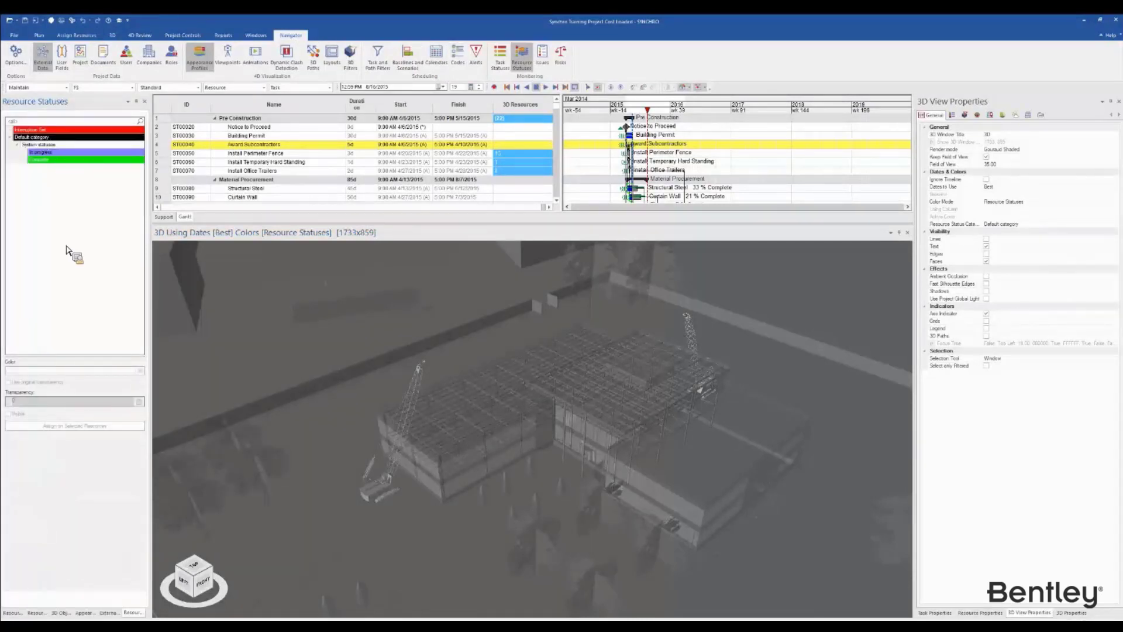
pyautogui.click(53, 153)
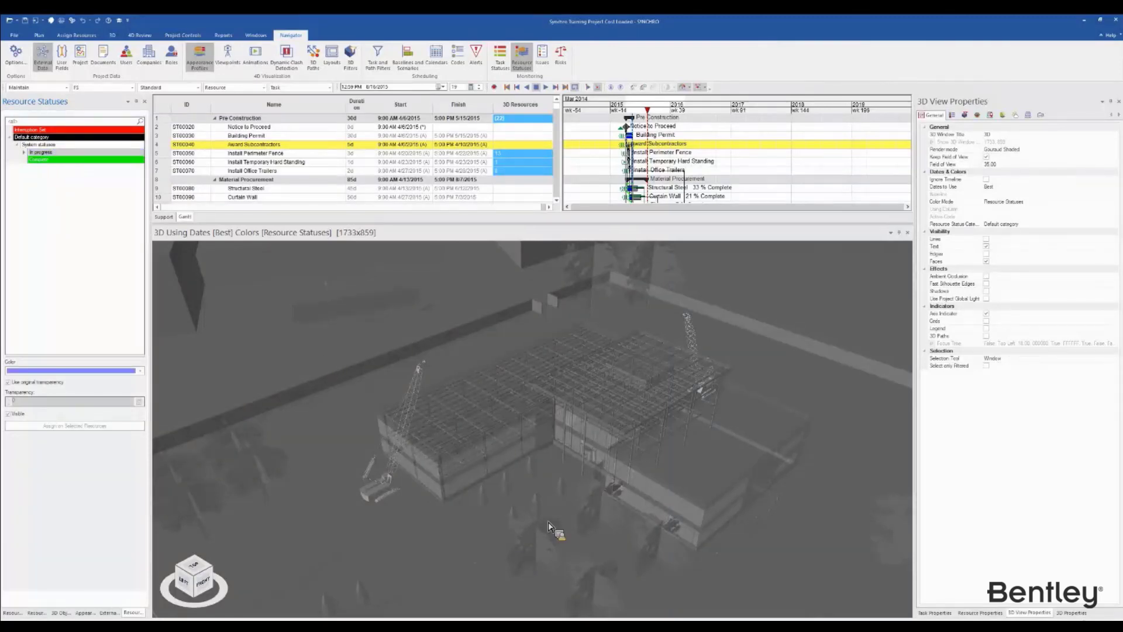
pyautogui.scroll(3, 526, 509)
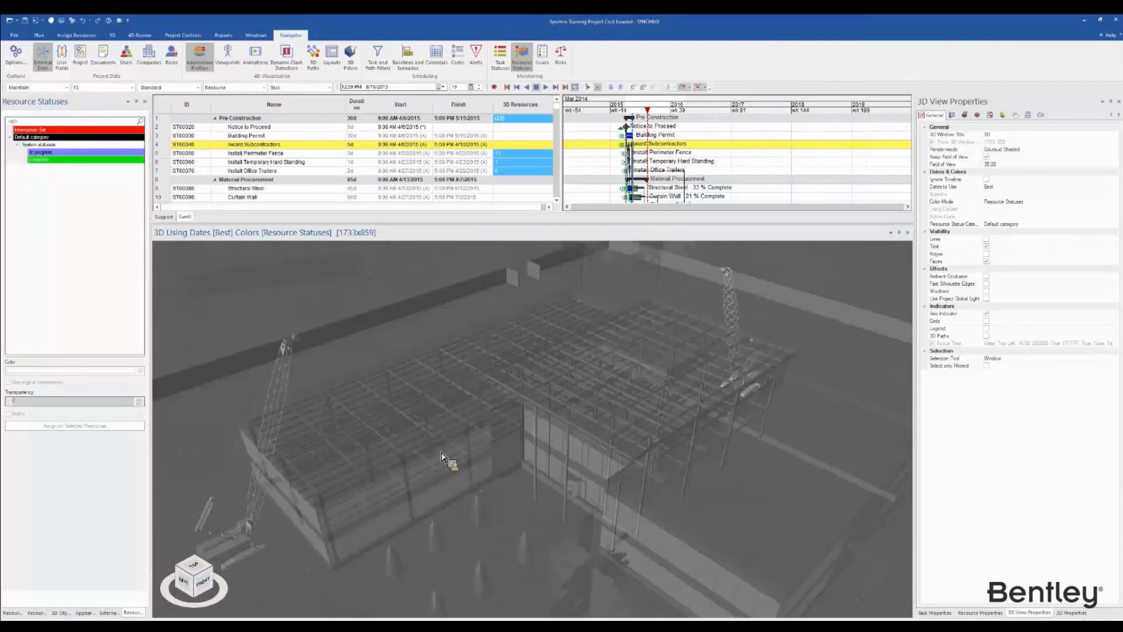
pyautogui.scroll(3, 445, 462)
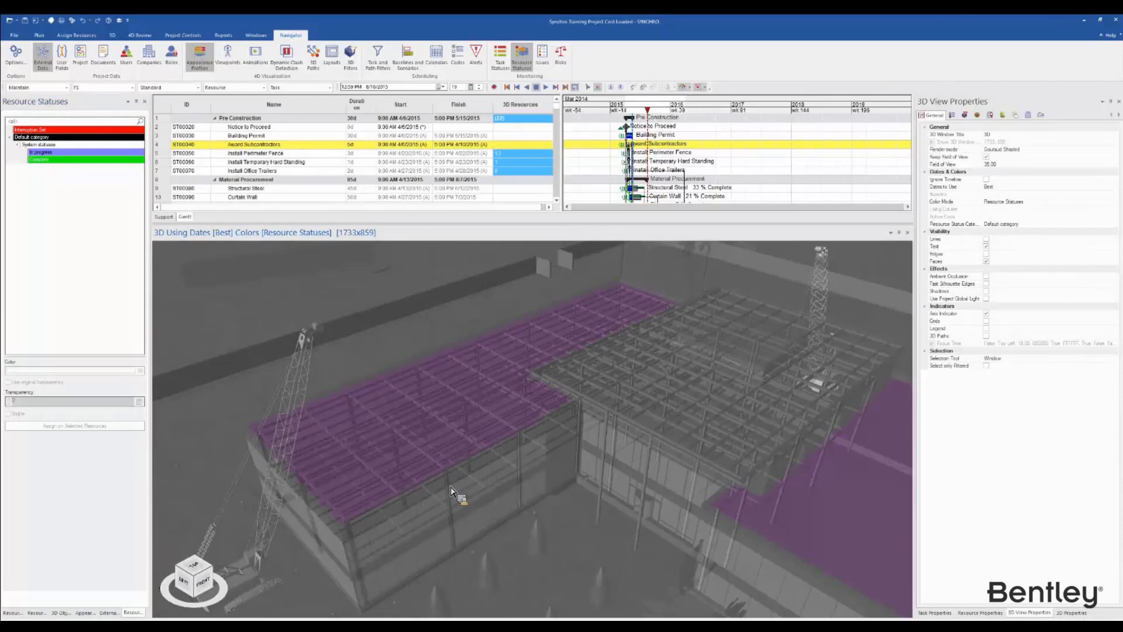
pyautogui.scroll(3, 450, 487)
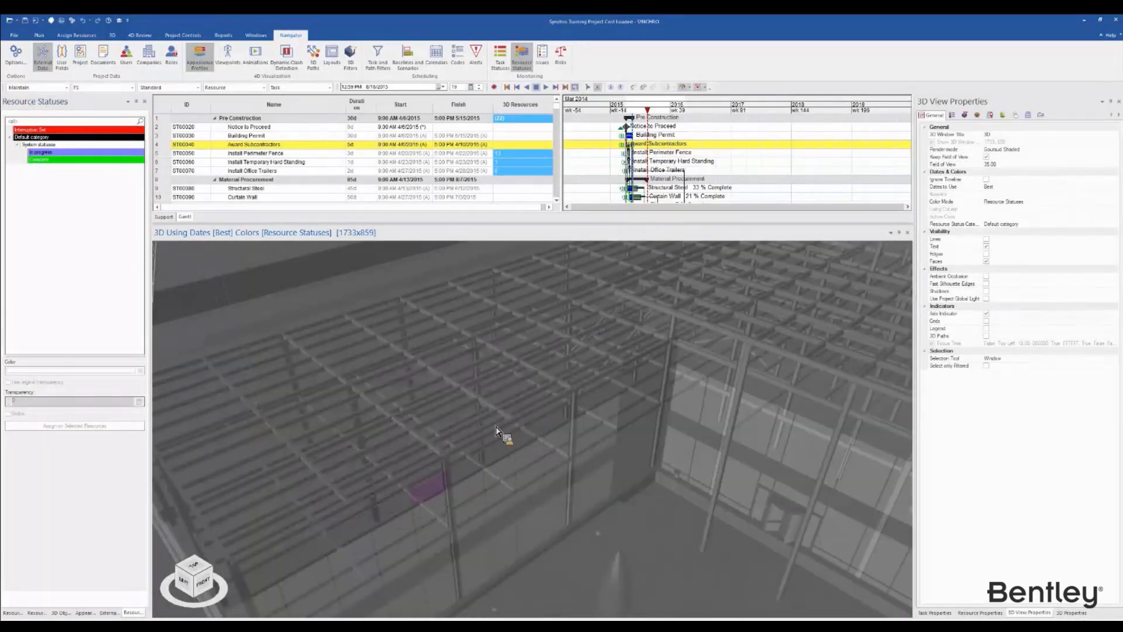
# Step: Move the focus time back to July 2015, hide all scene objects and display only the building's structural model
pyautogui.moveTo(652, 110)
pyautogui.mouseDown()
pyautogui.moveTo(629, 110)
pyautogui.moveTo(641, 109)
pyautogui.mouseUp()
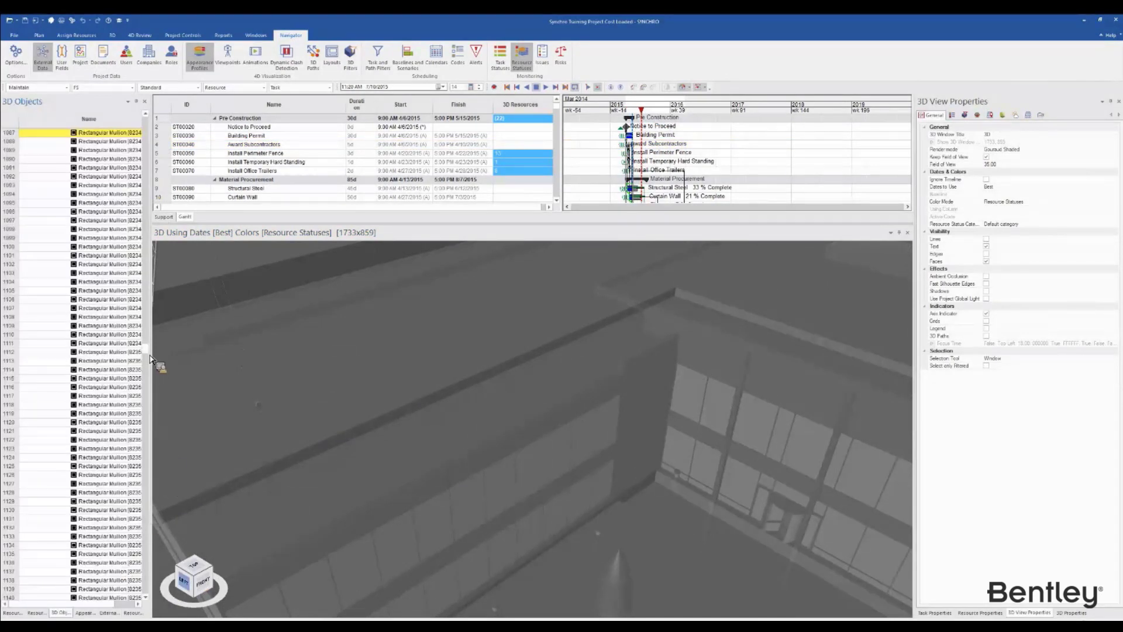
pyautogui.scroll(20, 130, 132)
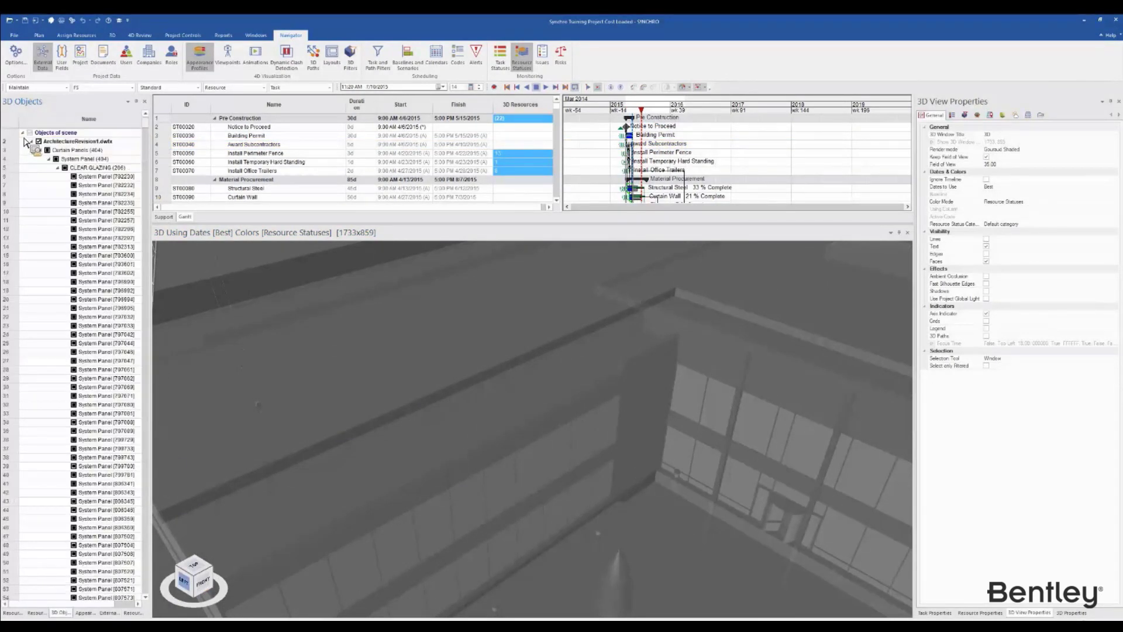
pyautogui.click(28, 134)
pyautogui.click(31, 142)
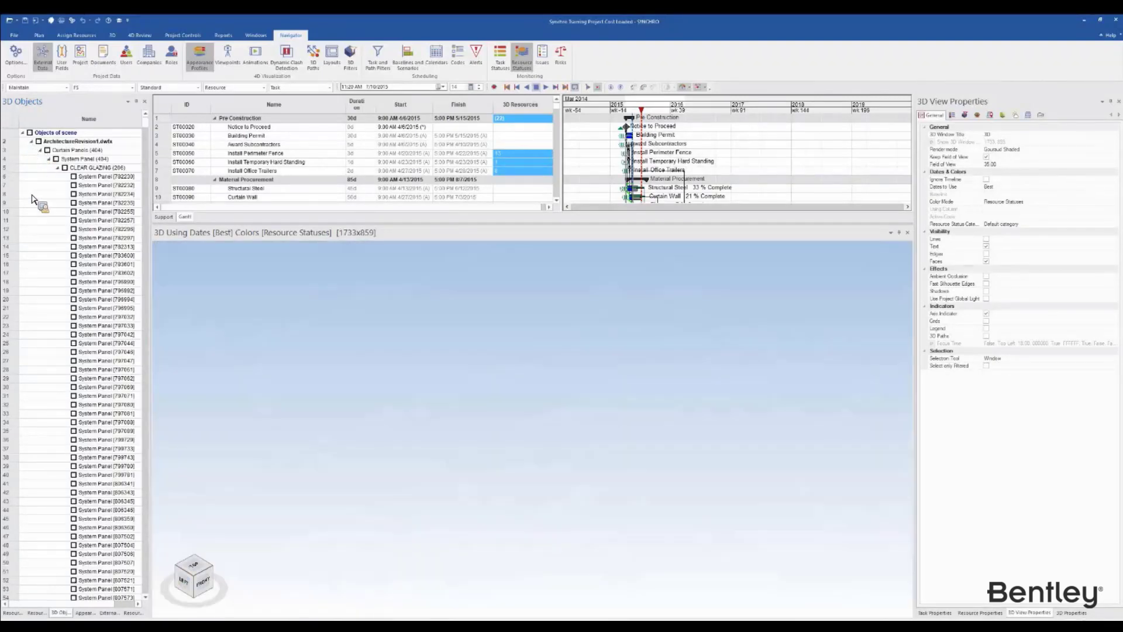
pyautogui.click(38, 193)
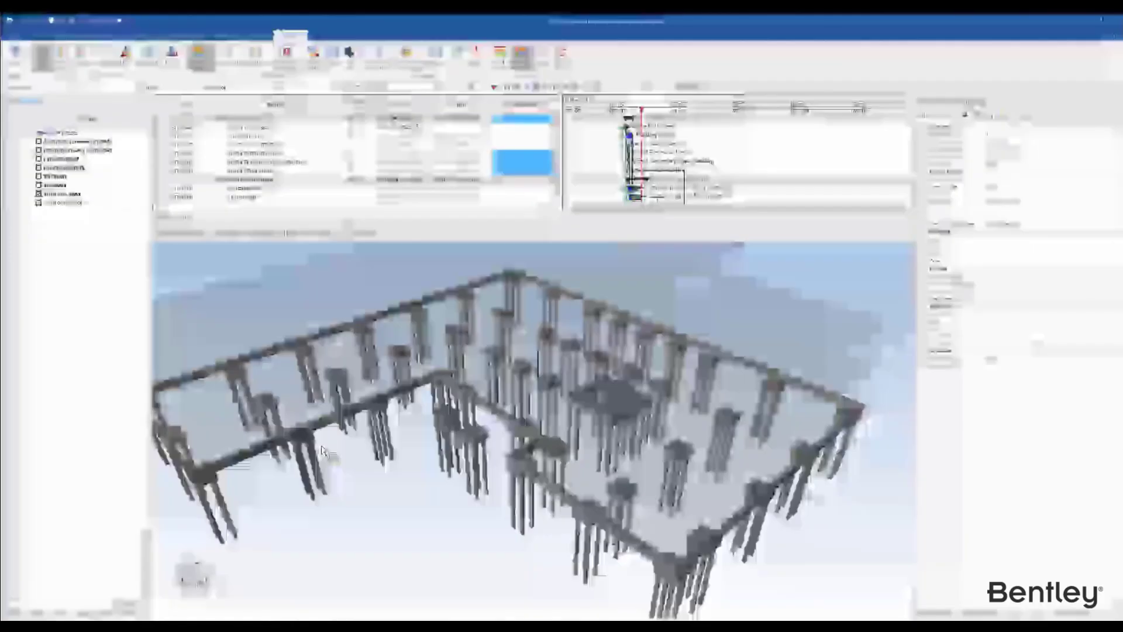
pyautogui.scroll(-1, 663, 108)
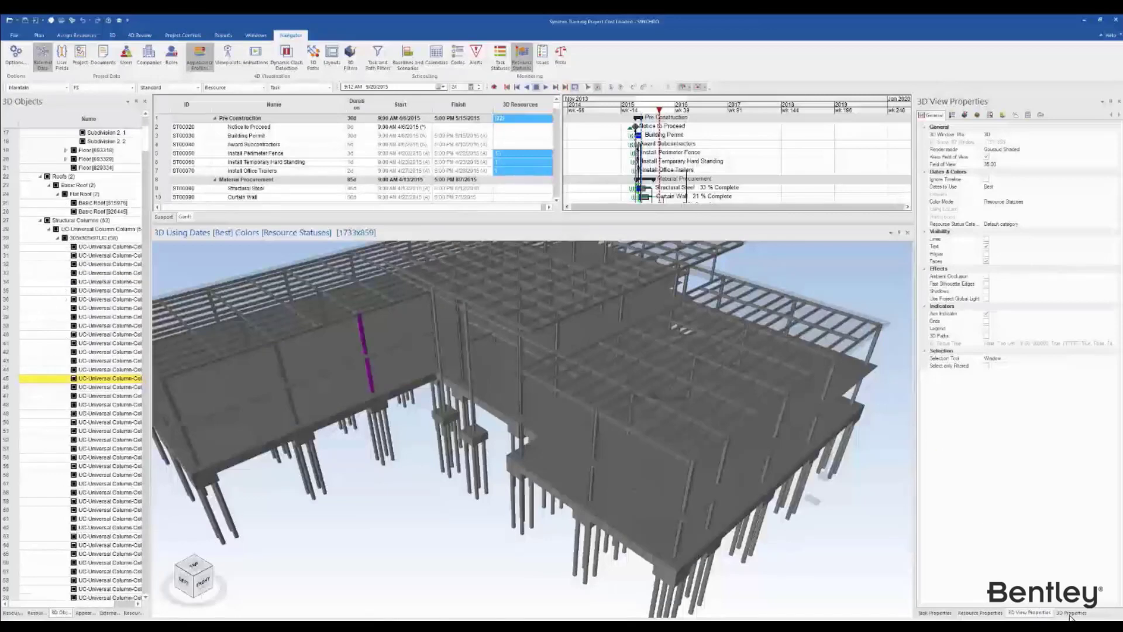
# Step: Show the selected column's user fields and select all objects sharing its Task Location value, Area 1
pyautogui.click(1071, 613)
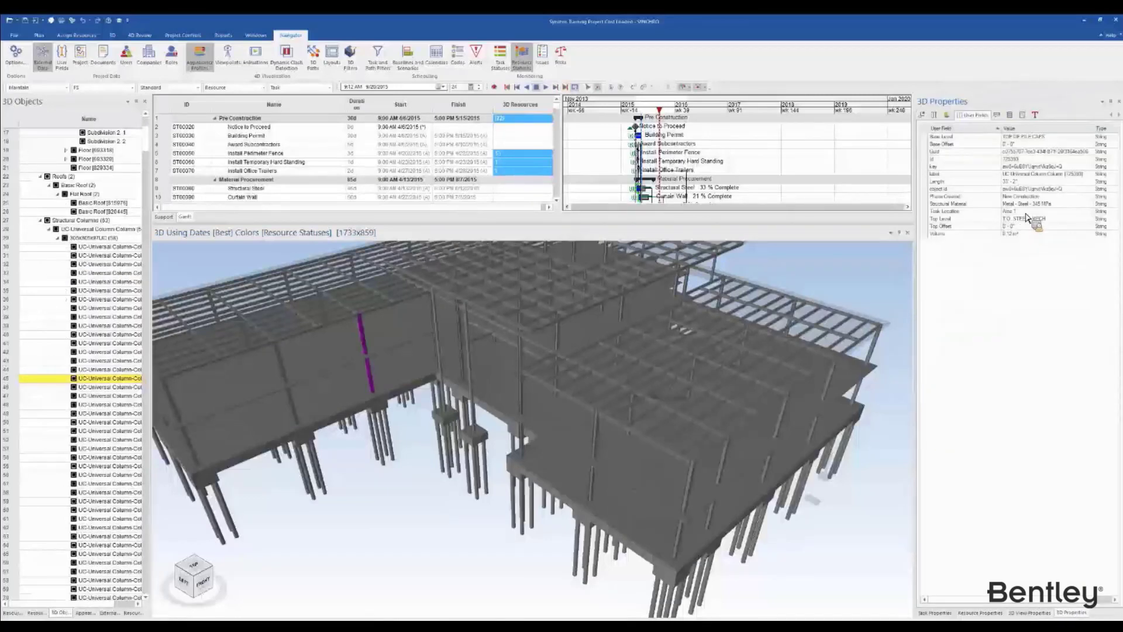
pyautogui.rightClick(1024, 212)
pyautogui.click(1042, 265)
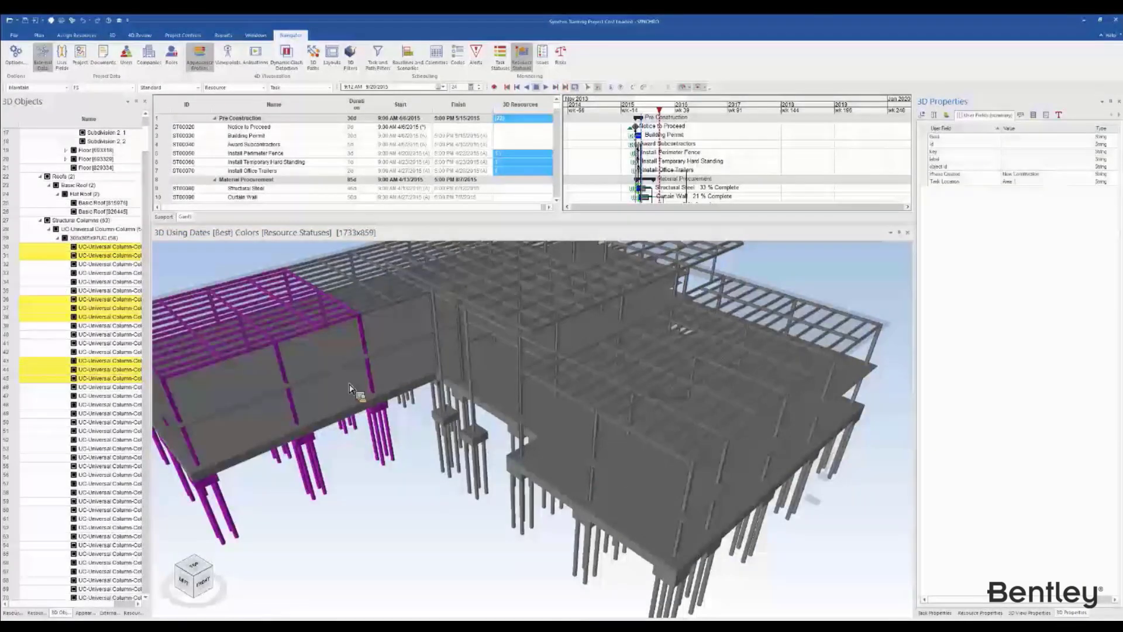
pyautogui.scroll(-2, 349, 384)
pyautogui.scroll(2, 664, 391)
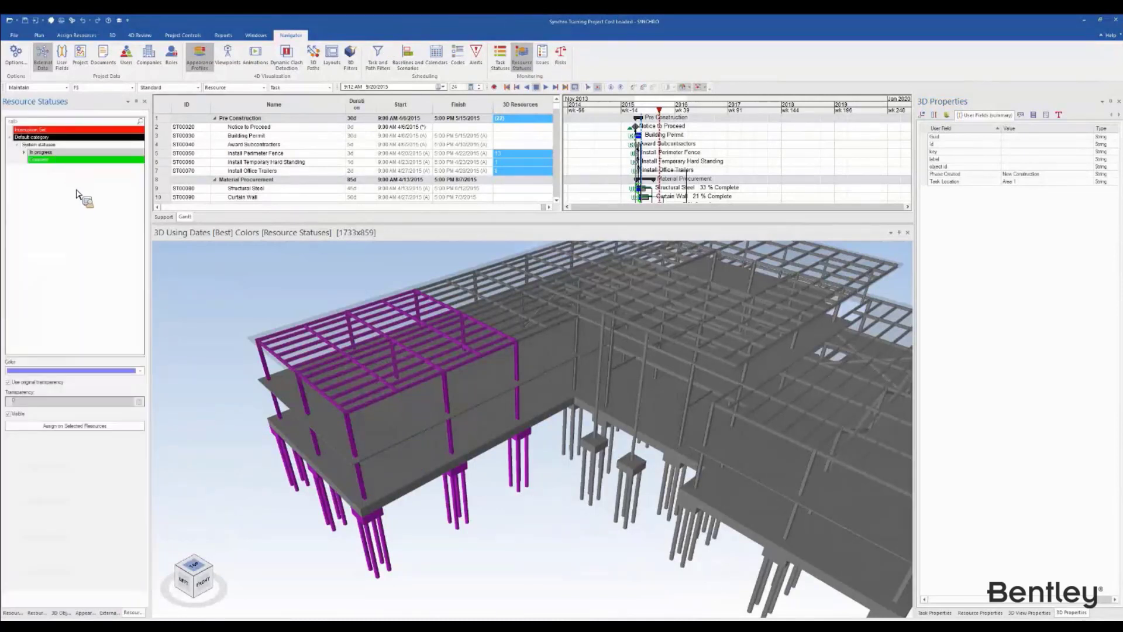
# Step: Assign the In progress status to the selected Area 1 objects as of the Data Date, and review their coloring
pyautogui.moveTo(578, 356); pyautogui.dragTo(577, 358)
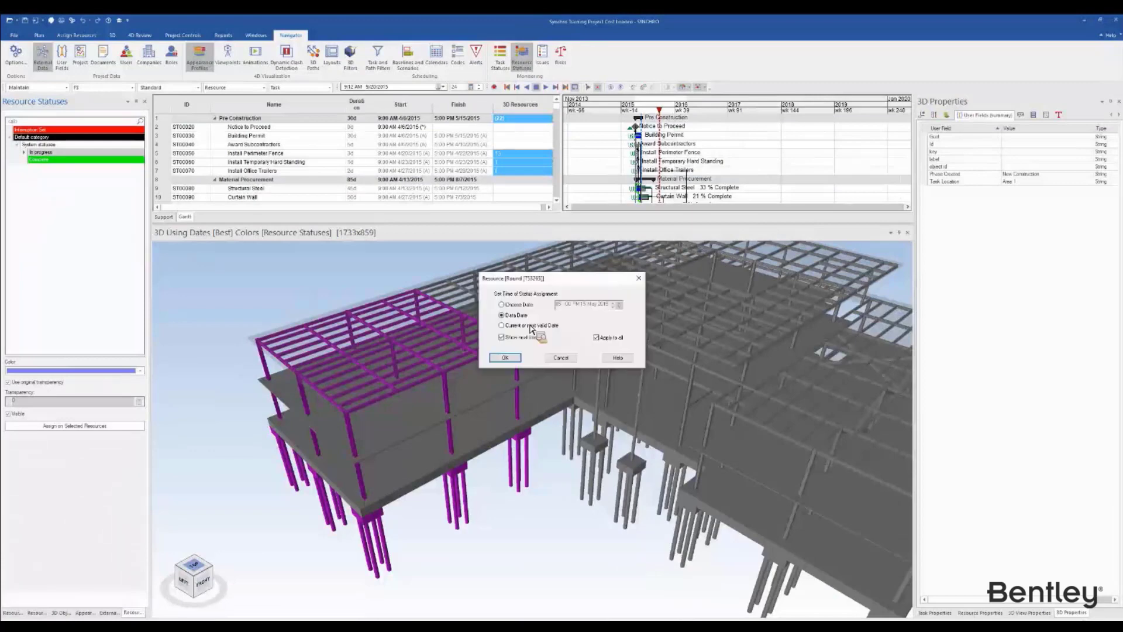
pyautogui.click(504, 358)
pyautogui.scroll(-3, 462, 488)
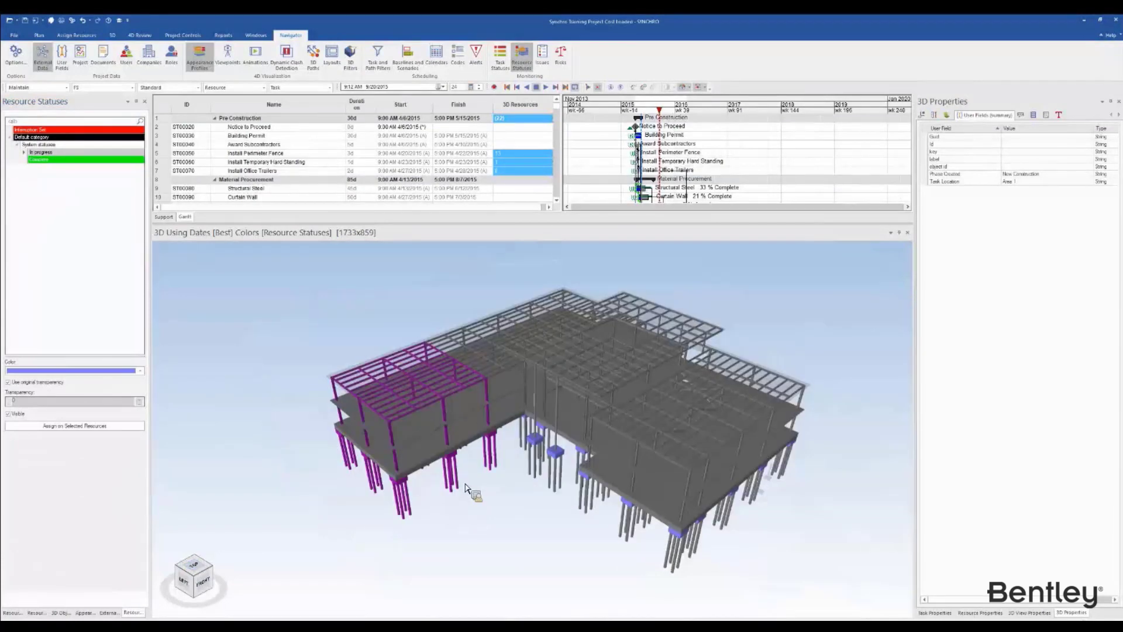
pyautogui.click(432, 481)
pyautogui.scroll(5, 445, 468)
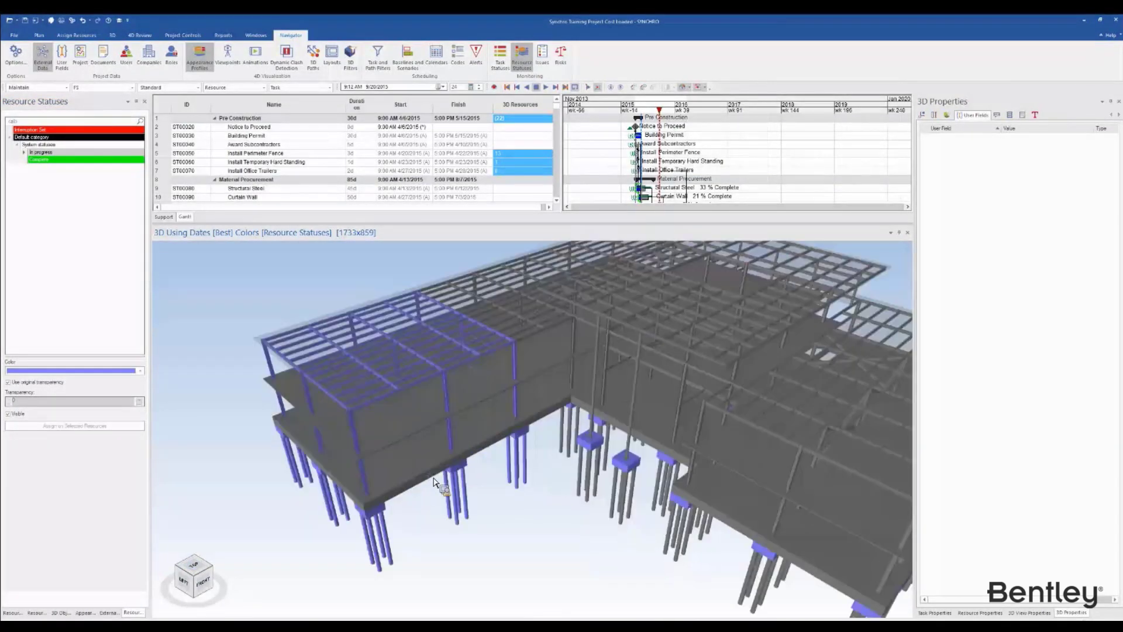
pyautogui.moveTo(458, 390); pyautogui.dragTo(460, 302, button='middle')
pyautogui.scroll(-2, 421, 425)
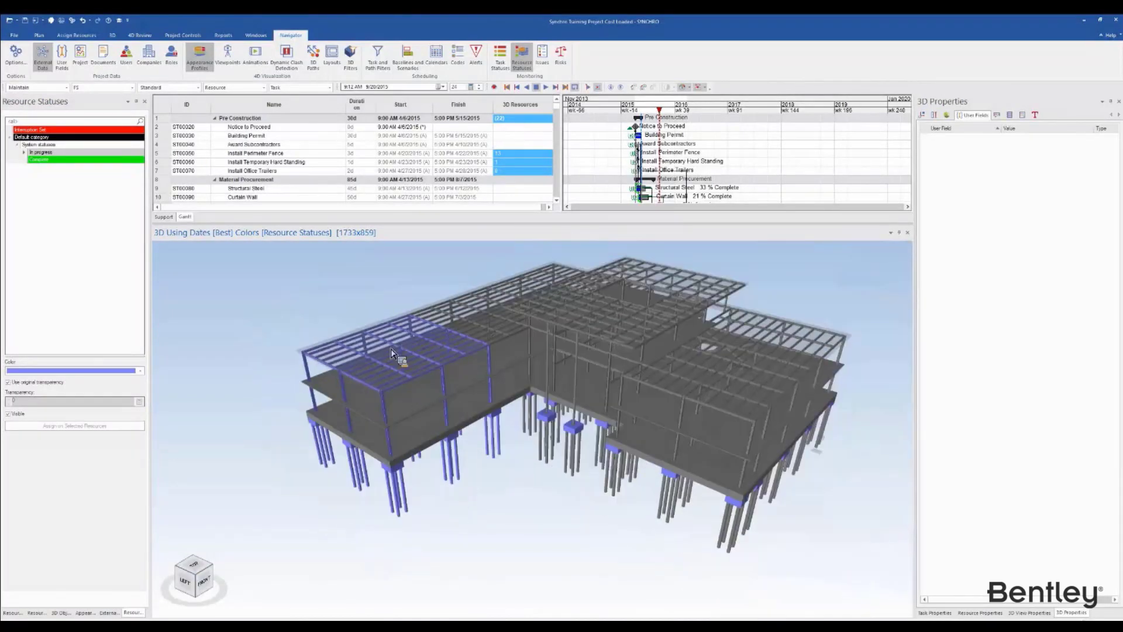
pyautogui.scroll(2, 409, 355)
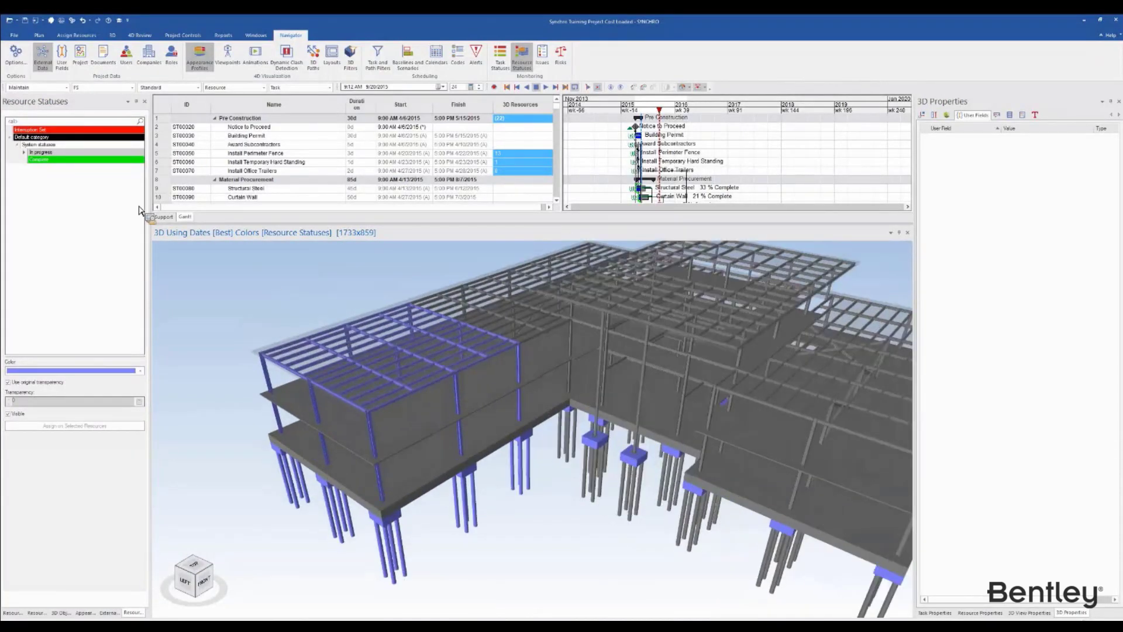
# Step: Pick a steel member in the wing opposite the In progress area and select all objects sharing its Task Location
pyautogui.click(42, 167)
pyautogui.scroll(-2, 676, 361)
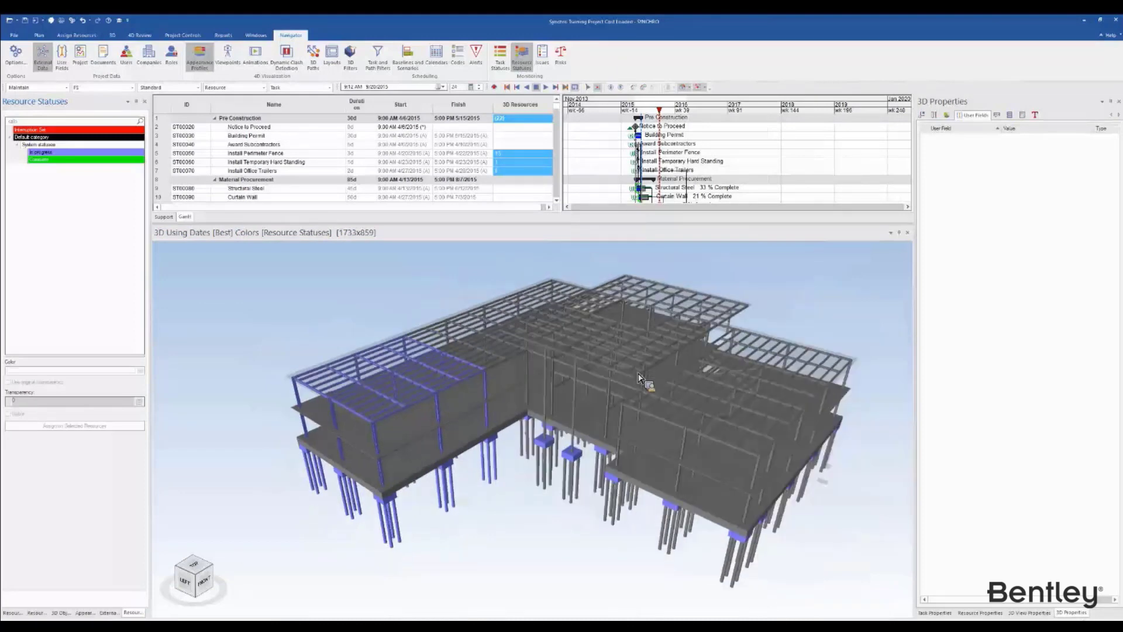
pyautogui.moveTo(640, 374); pyautogui.dragTo(560, 400, button='middle')
pyautogui.click(612, 439)
pyautogui.scroll(3, 632, 431)
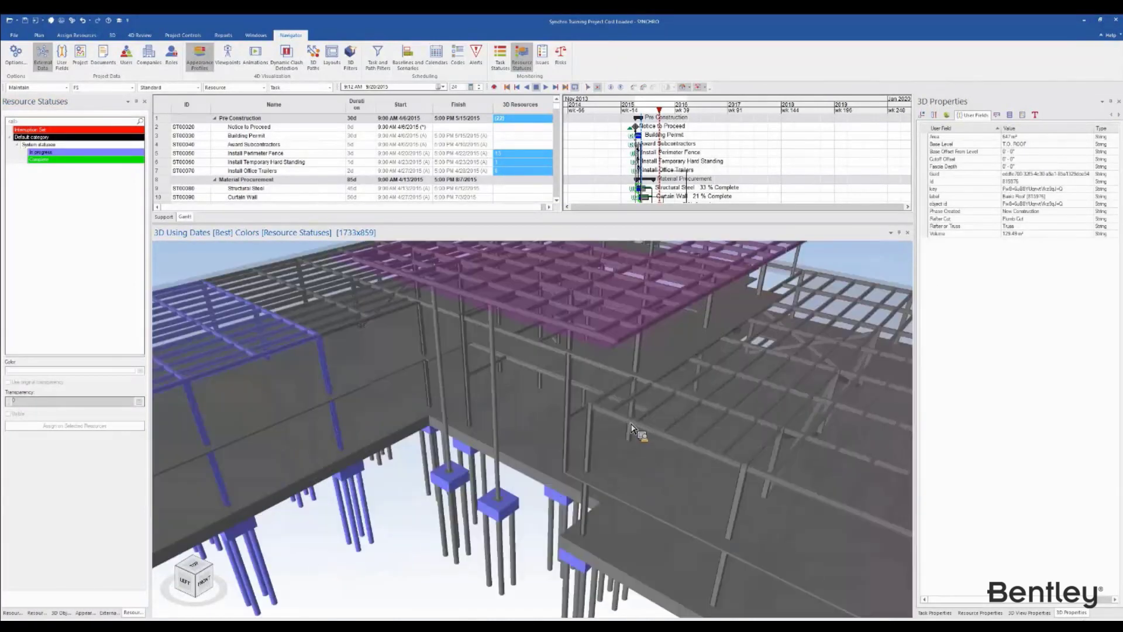
pyautogui.click(634, 434)
pyautogui.scroll(4, 632, 433)
pyautogui.click(593, 328)
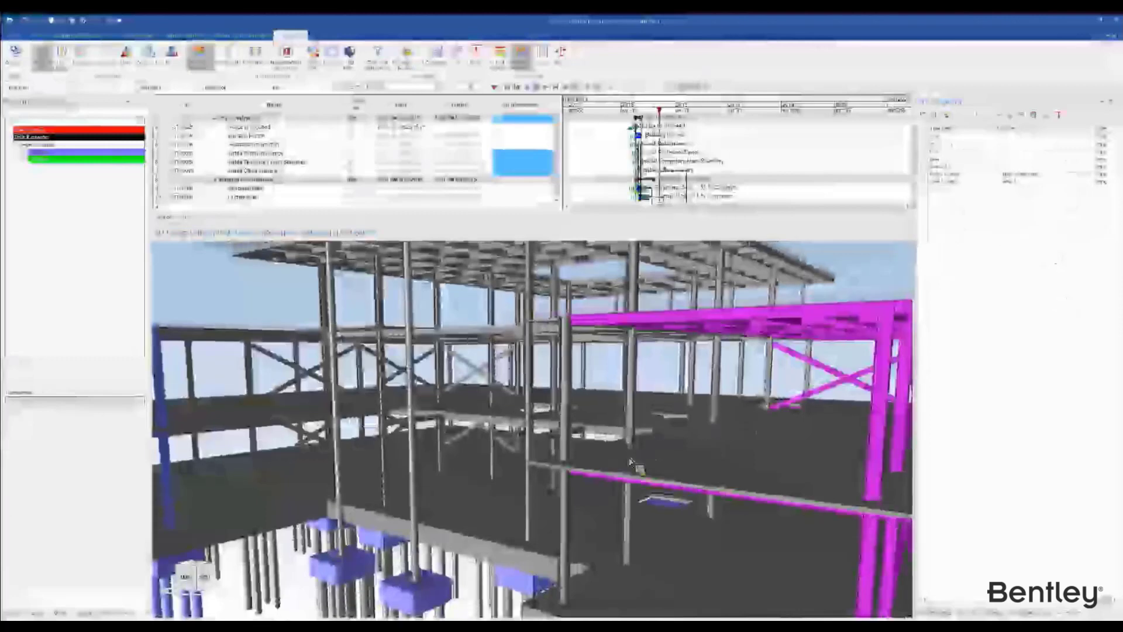
pyautogui.scroll(-5, 608, 442)
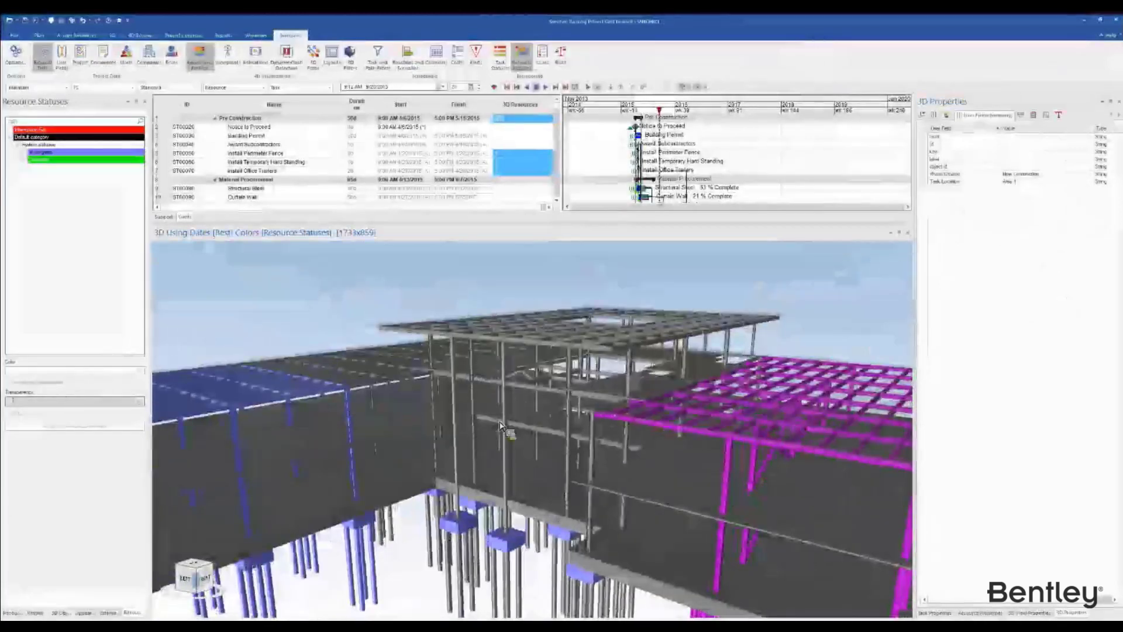
# Step: Assign the Complete status to the selected wing's objects, accept the assignment time and clear the selection
pyautogui.rightClick(82, 159)
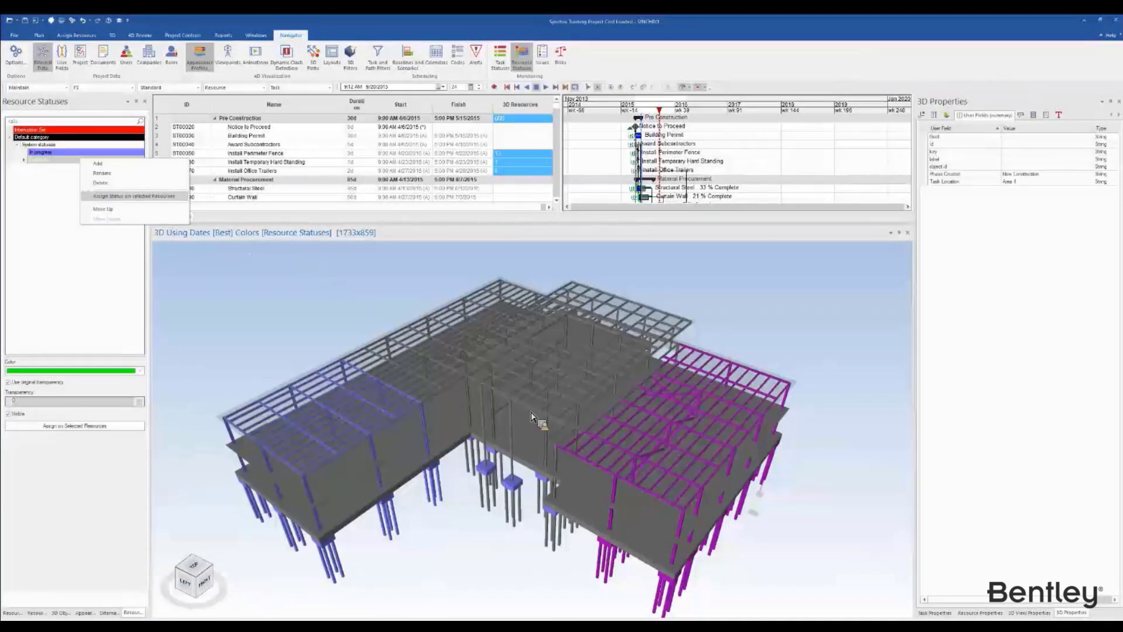
pyautogui.press('Return')
pyautogui.press('Return')
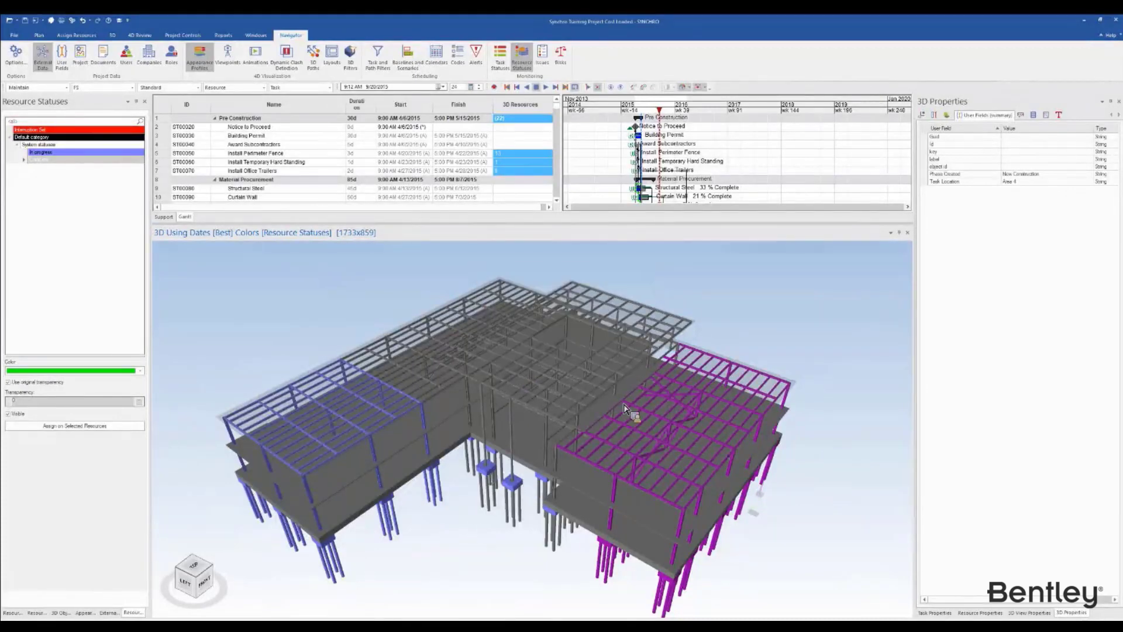
pyautogui.scroll(-3, 624, 403)
pyautogui.click(659, 276)
# Step: Move the focus time within September 2015 and examine the resource status colors across the whole structure
pyautogui.moveTo(649, 109); pyautogui.dragTo(665, 114)
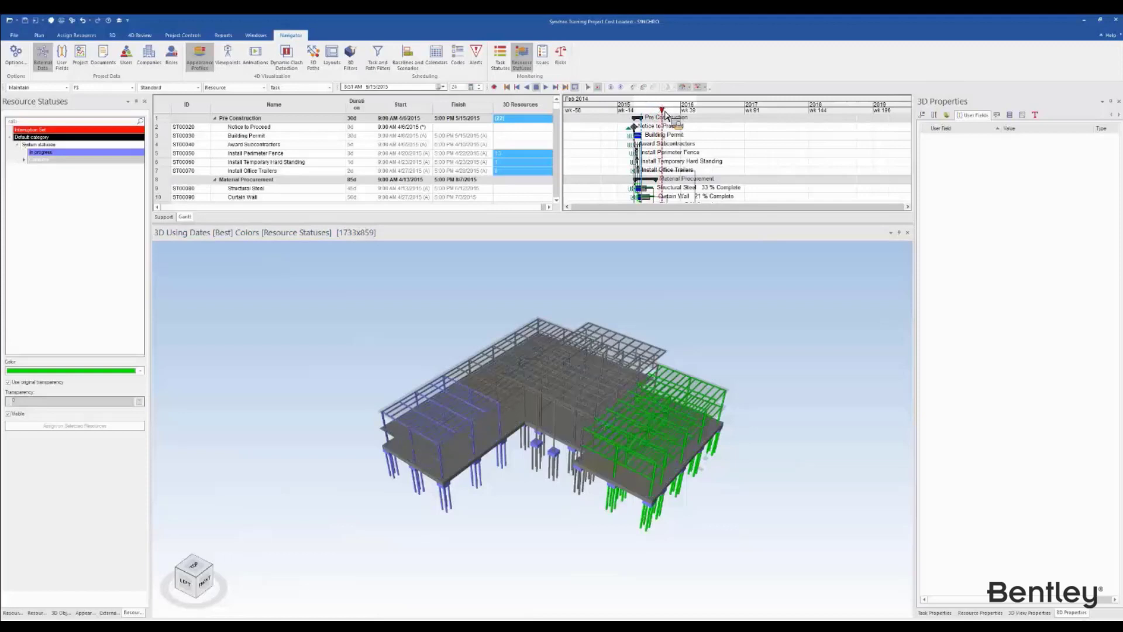
pyautogui.scroll(3, 500, 503)
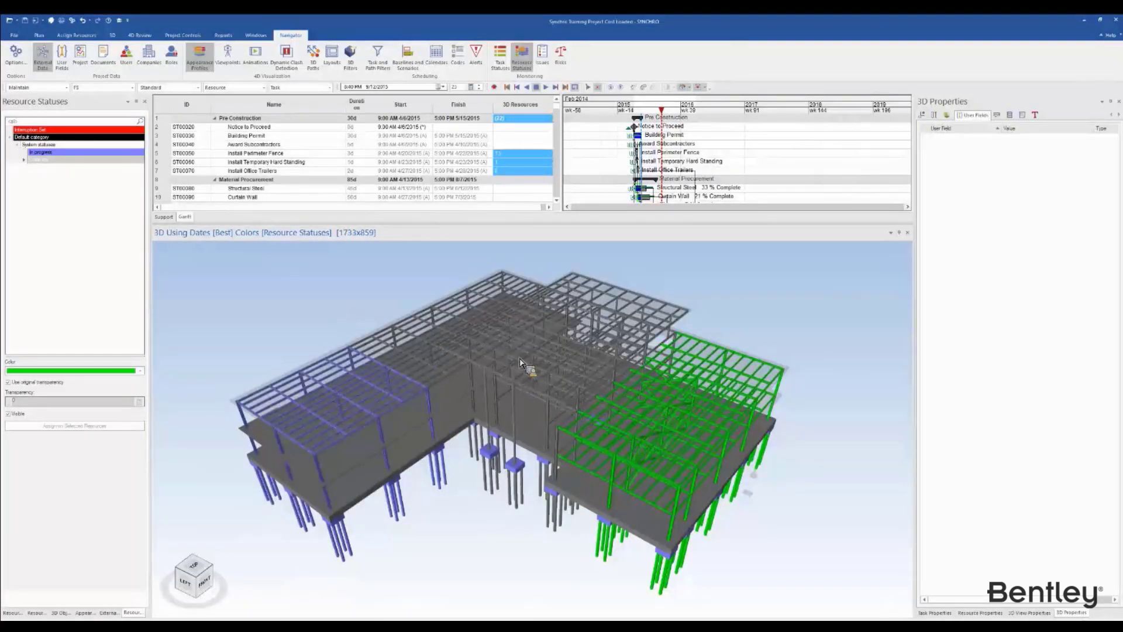
pyautogui.scroll(-2, 527, 374)
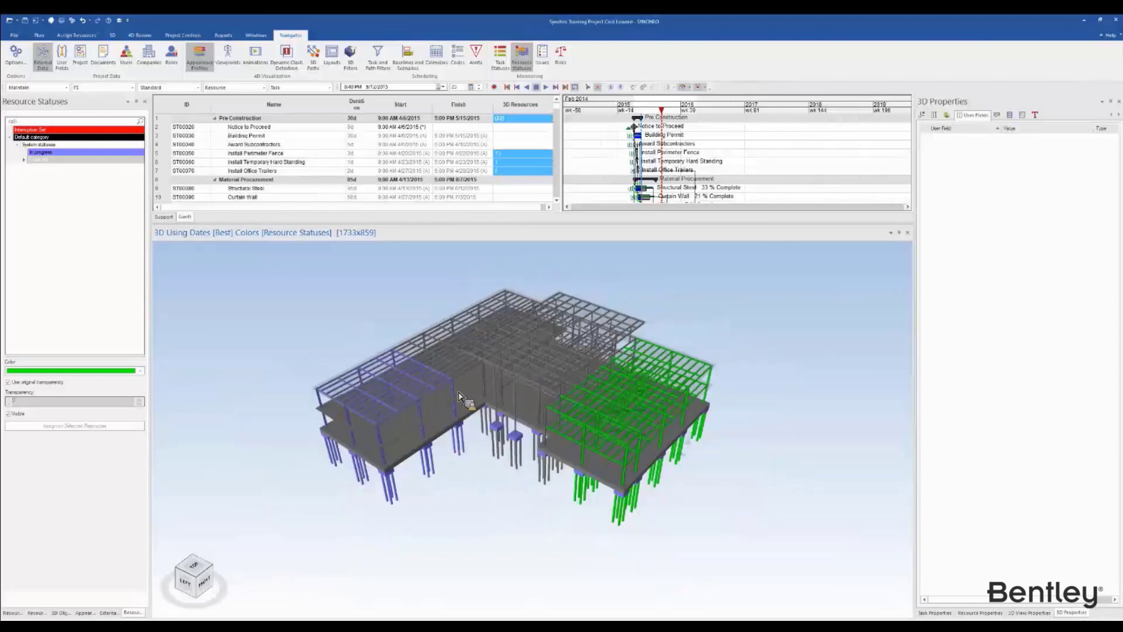
pyautogui.scroll(2, 500, 316)
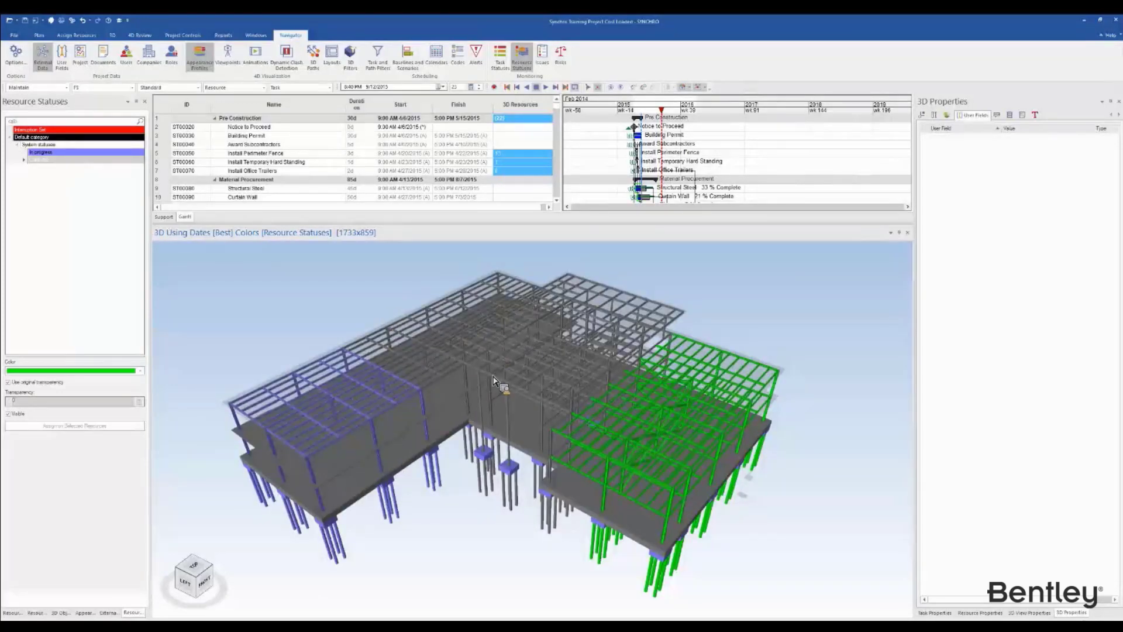
pyautogui.scroll(-2, 409, 400)
pyautogui.scroll(2, 526, 395)
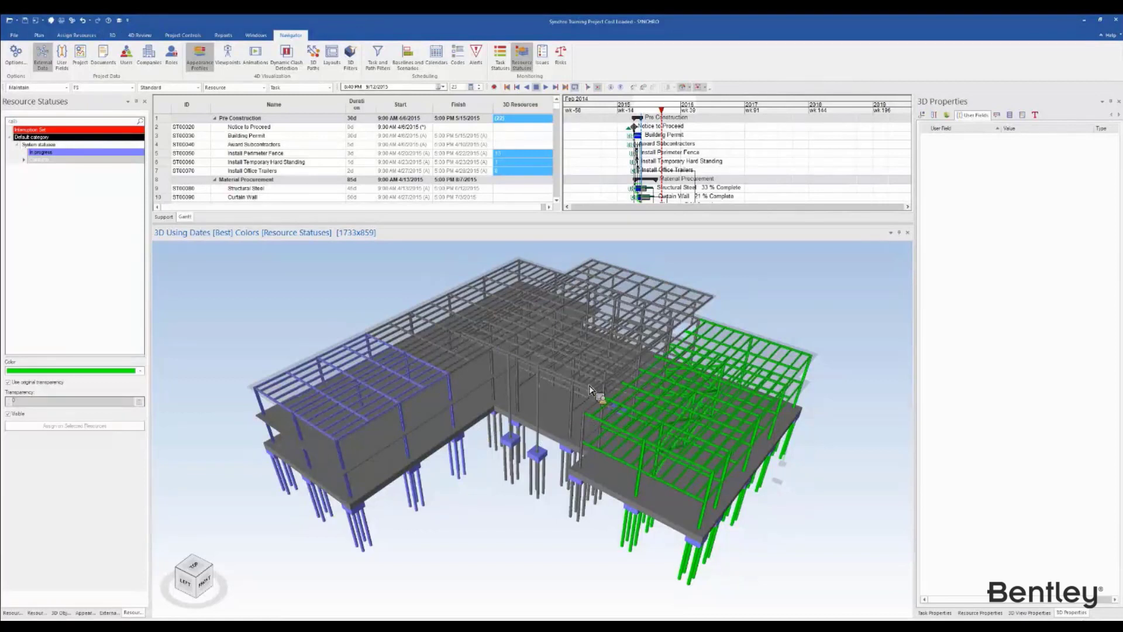
pyautogui.moveTo(551, 359); pyautogui.dragTo(554, 370, button='middle')
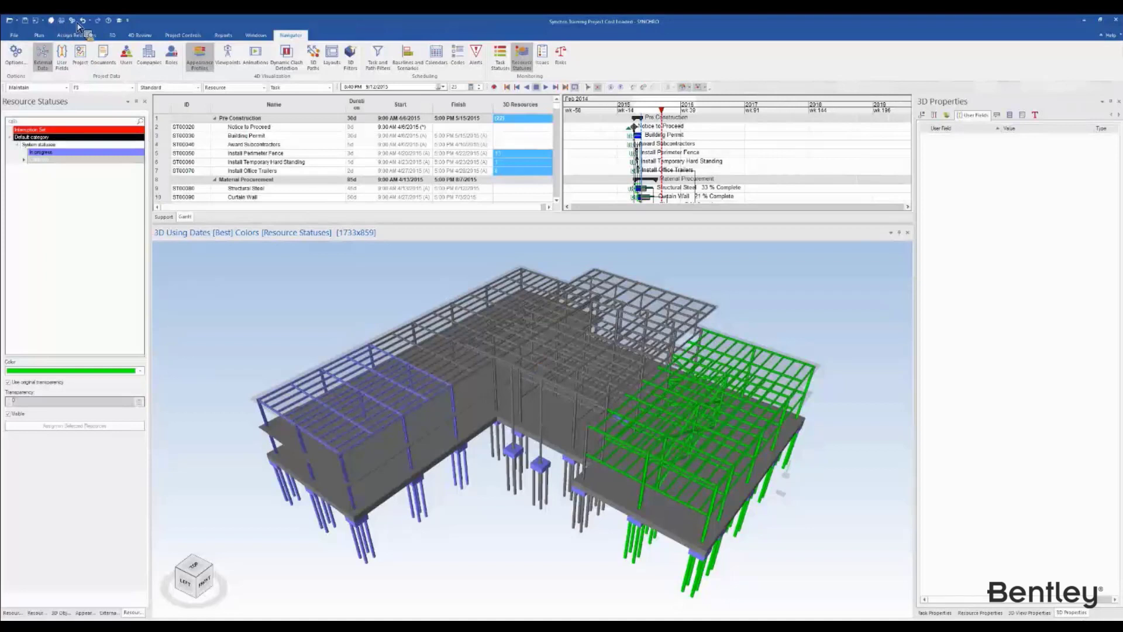
# Step: Open the program options and find the Resource statuses page under Defaults for New Objects
pyautogui.click(16, 35)
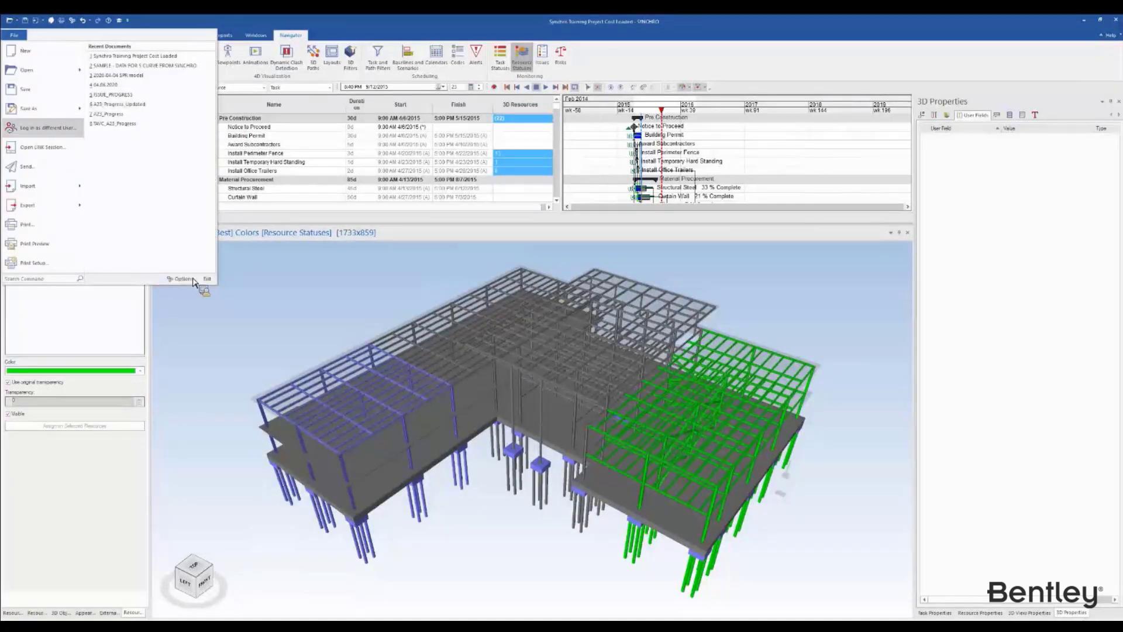
pyautogui.click(266, 384)
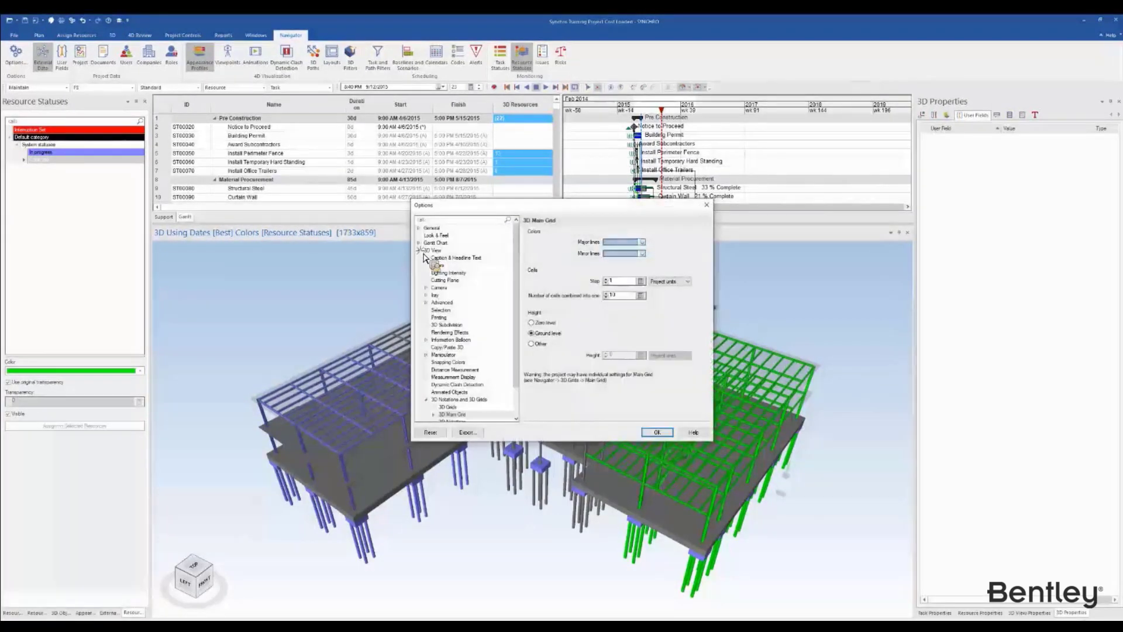
pyautogui.click(419, 250)
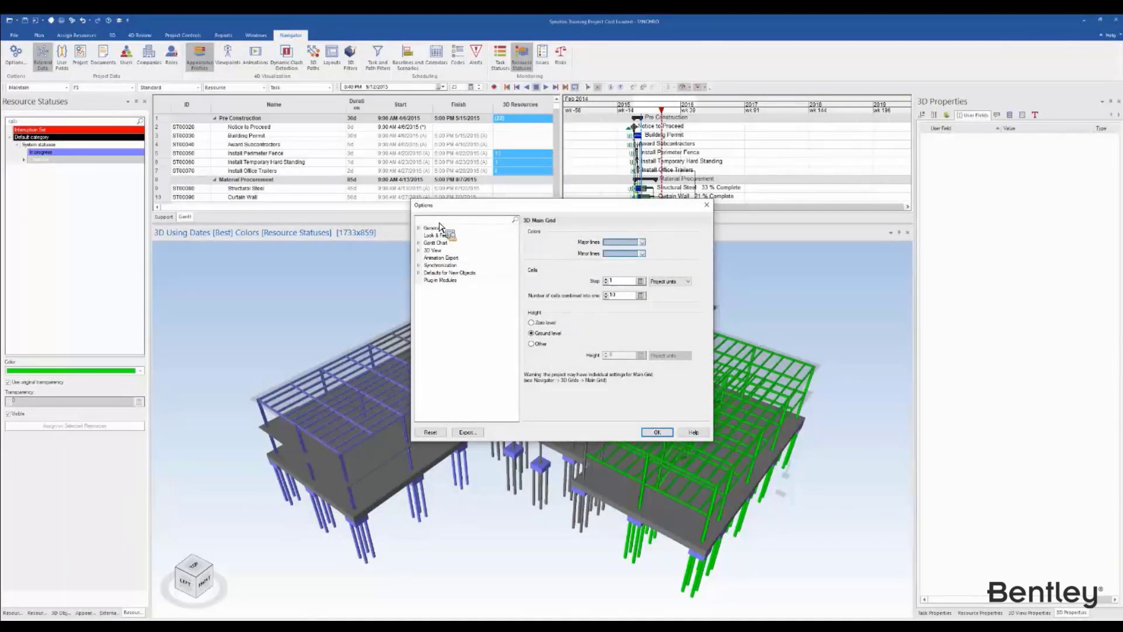
pyautogui.write('sta')
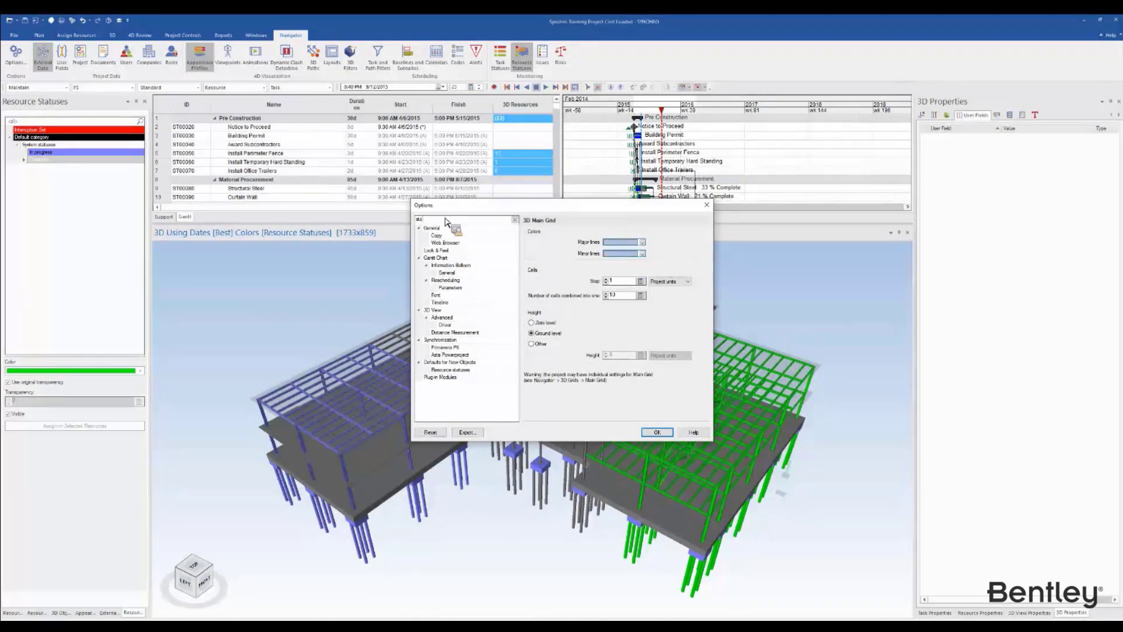
pyautogui.press('BackSpace')
pyautogui.press('BackSpace')
pyautogui.press('BackSpace')
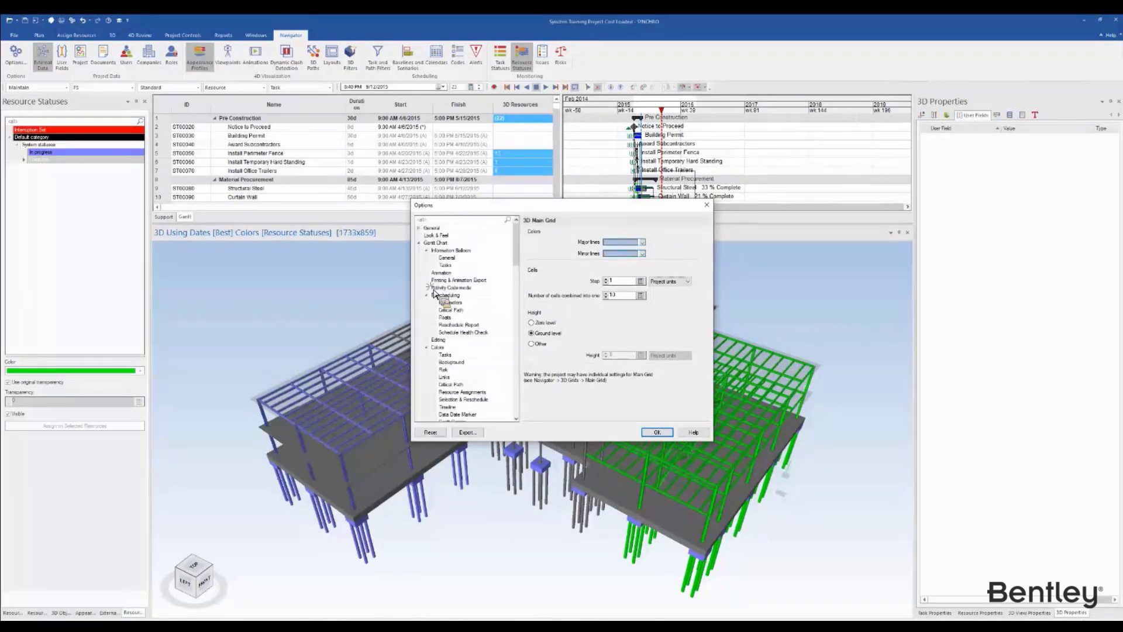
pyautogui.moveTo(518, 245); pyautogui.dragTo(442, 425)
pyautogui.scroll(-2, 441, 420)
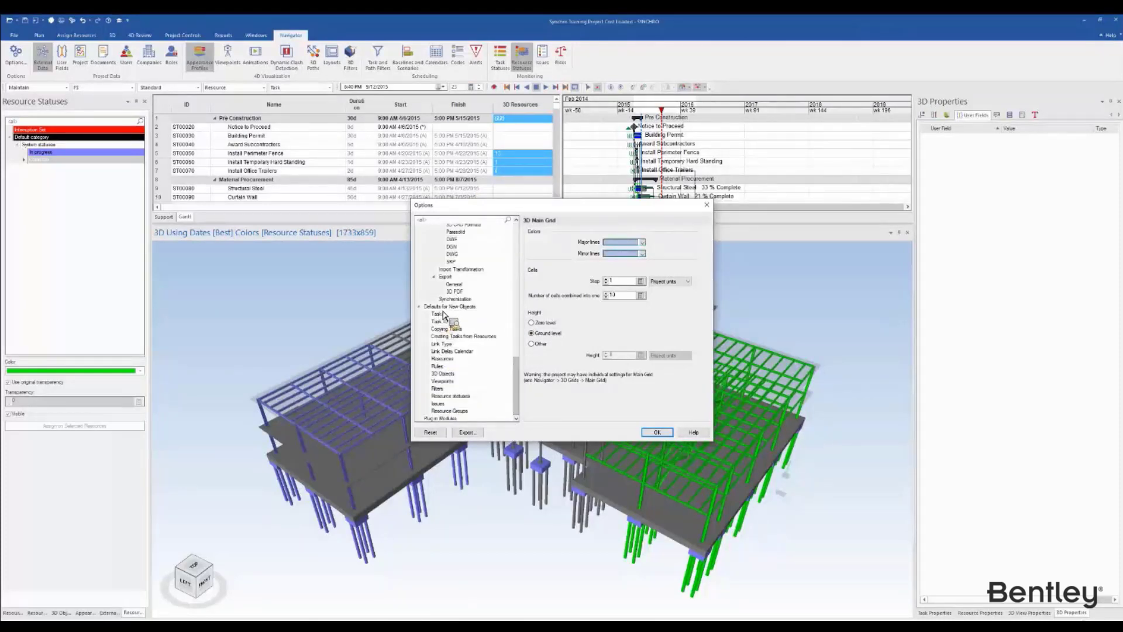
pyautogui.click(443, 311)
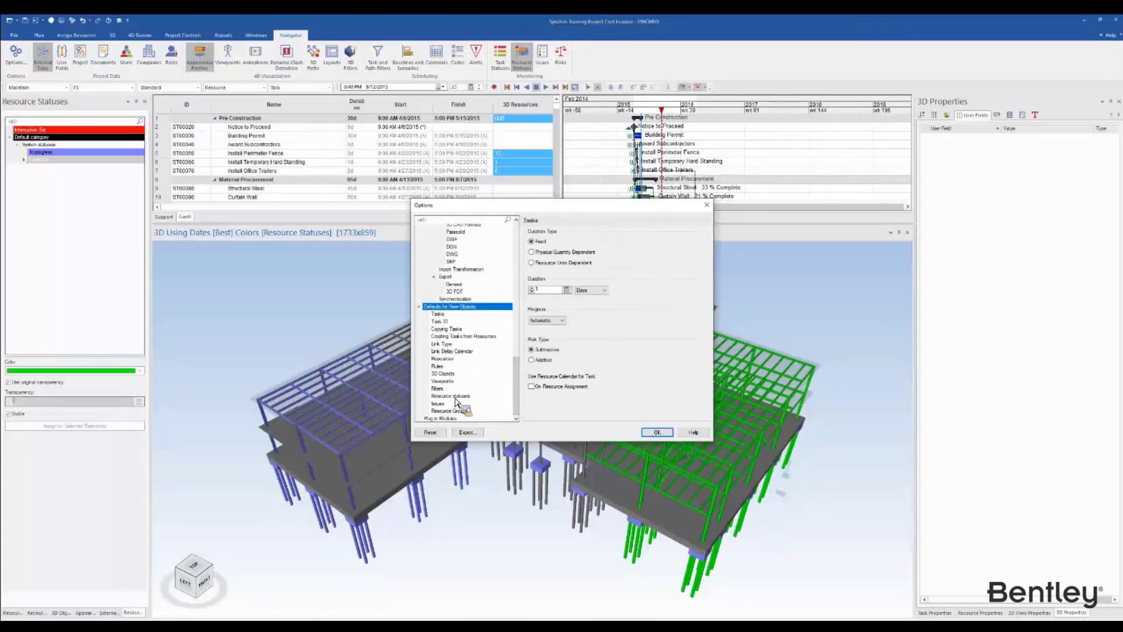
pyautogui.click(450, 396)
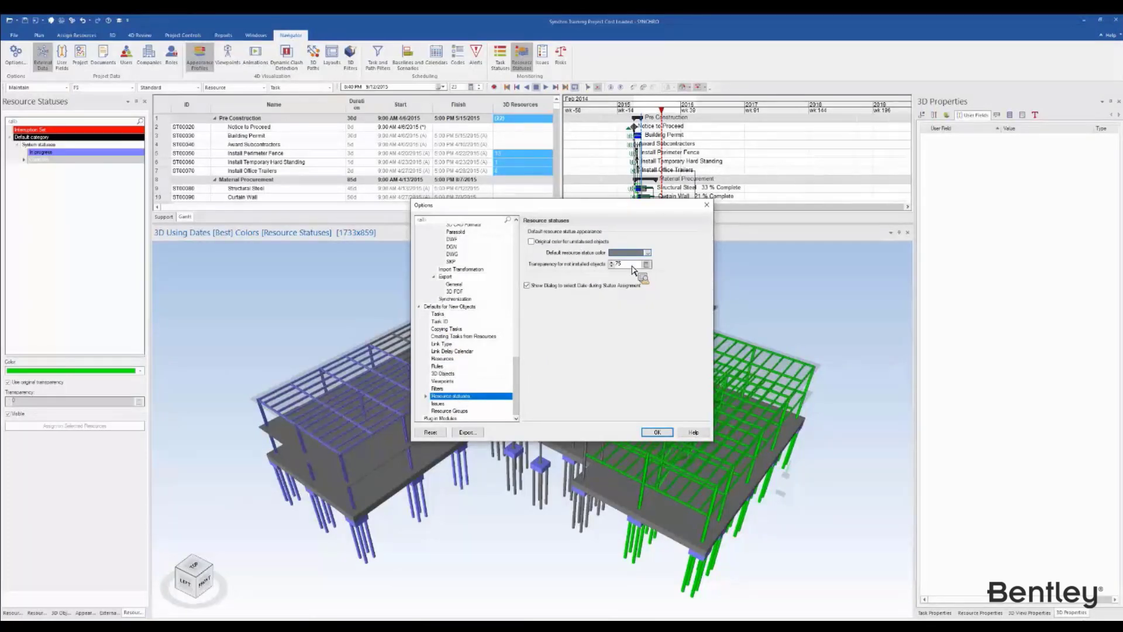
# Step: Try several colors for the default resource status color and accept a near-white one
pyautogui.click(647, 252)
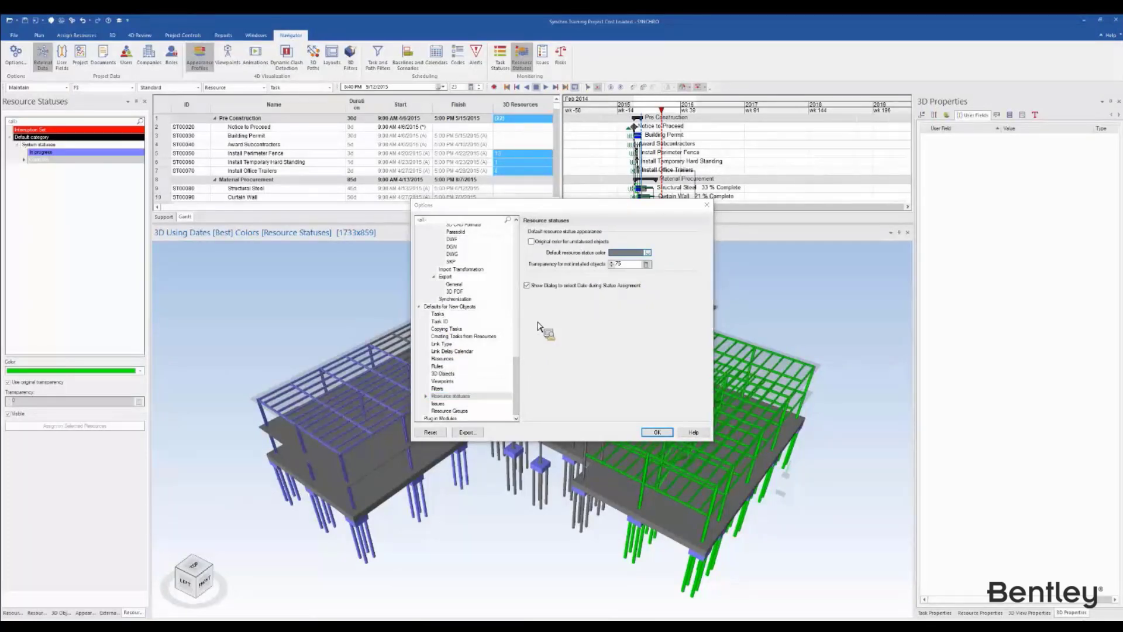
pyautogui.click(525, 321)
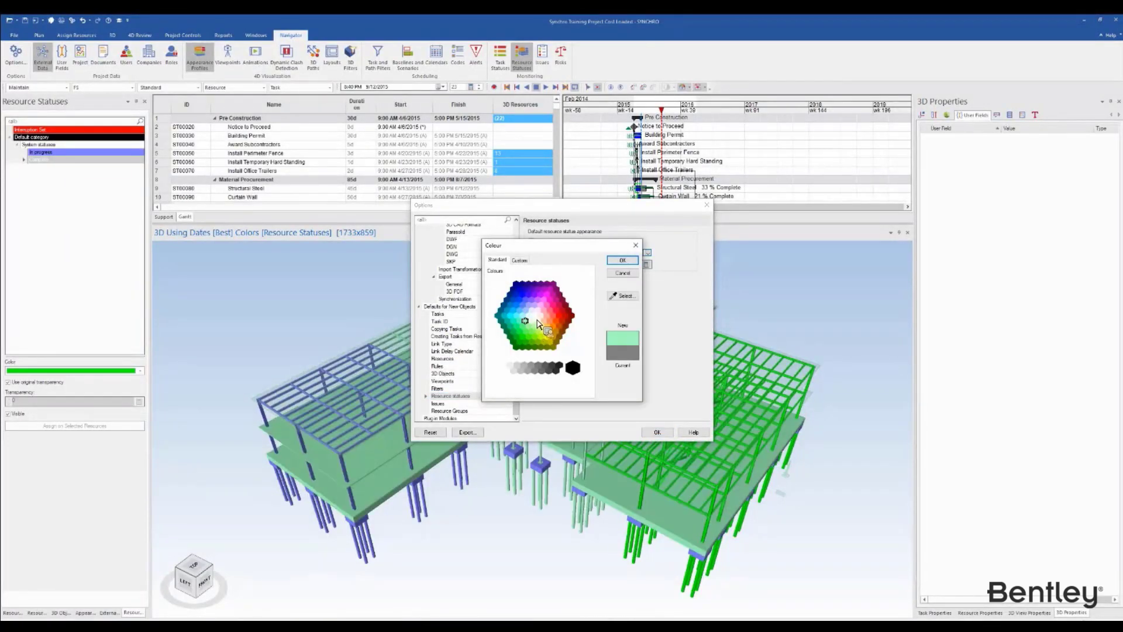
pyautogui.click(531, 310)
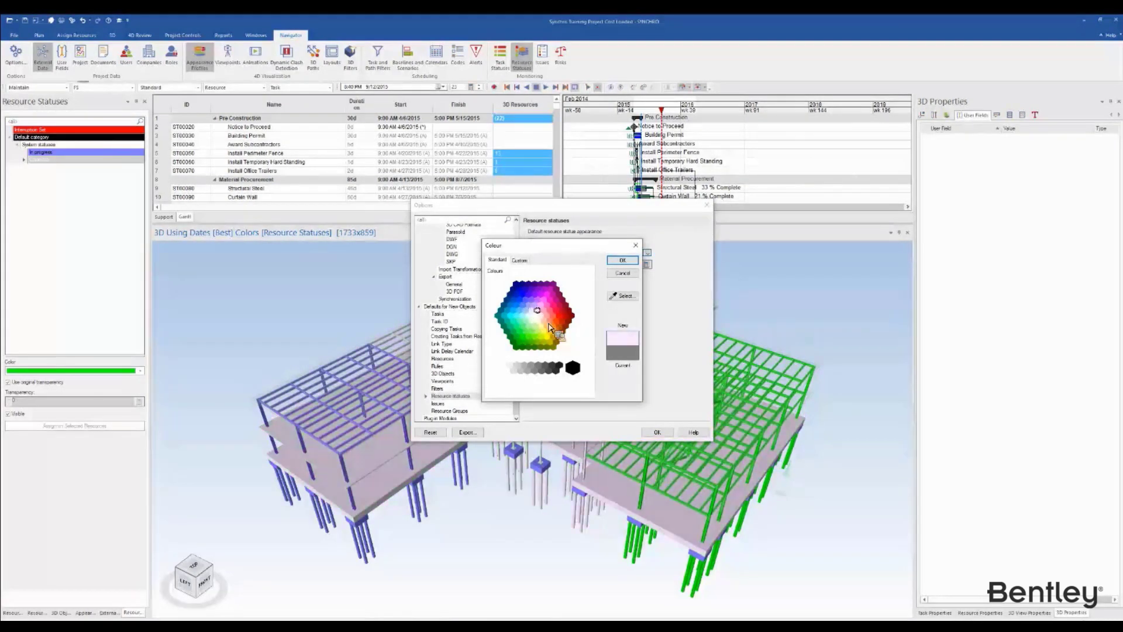
pyautogui.click(545, 324)
pyautogui.click(539, 315)
pyautogui.click(535, 314)
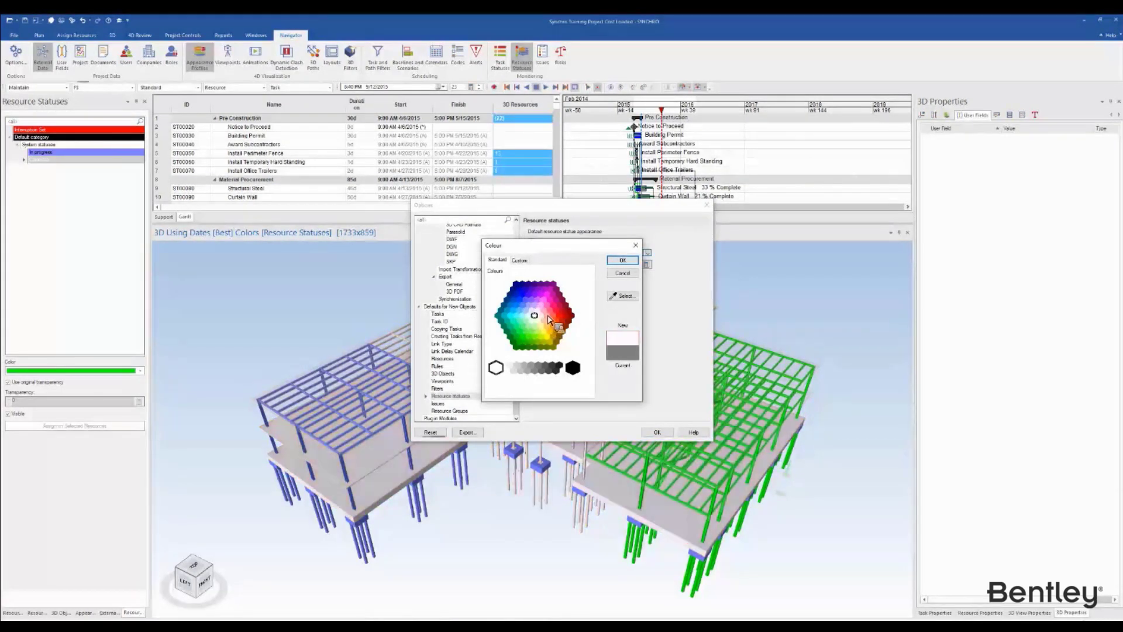
pyautogui.click(622, 261)
# Step: Raise the transparency for not installed objects and apply the options
pyautogui.click(601, 264)
pyautogui.press('Up')
pyautogui.press('Up')
pyautogui.press('Up')
pyautogui.press('Up')
pyautogui.press('Up')
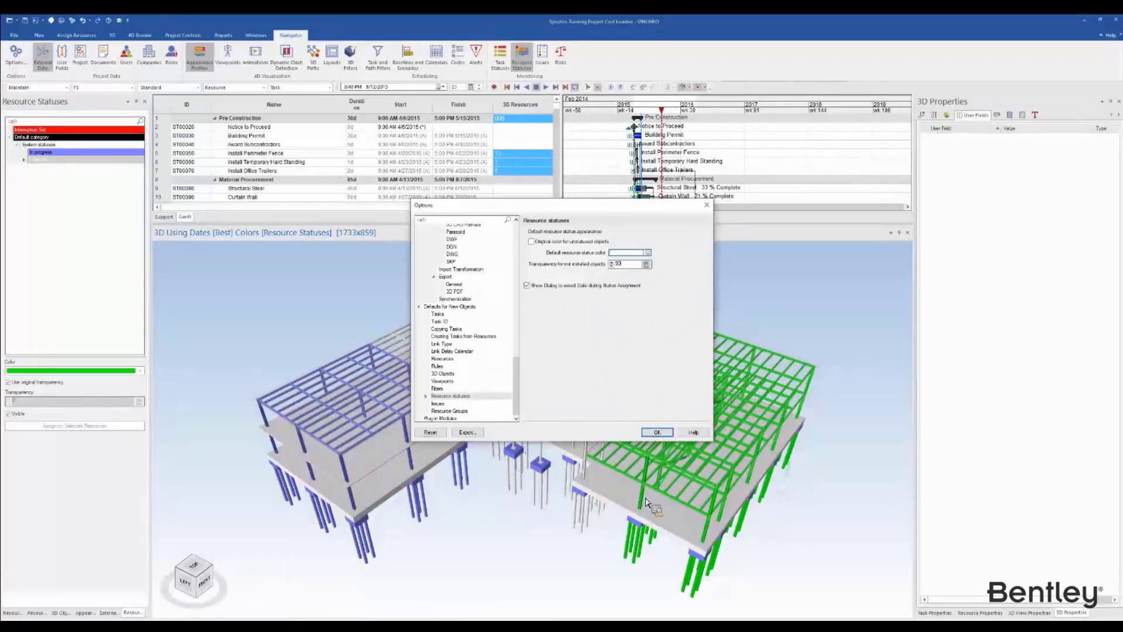
pyautogui.click(656, 432)
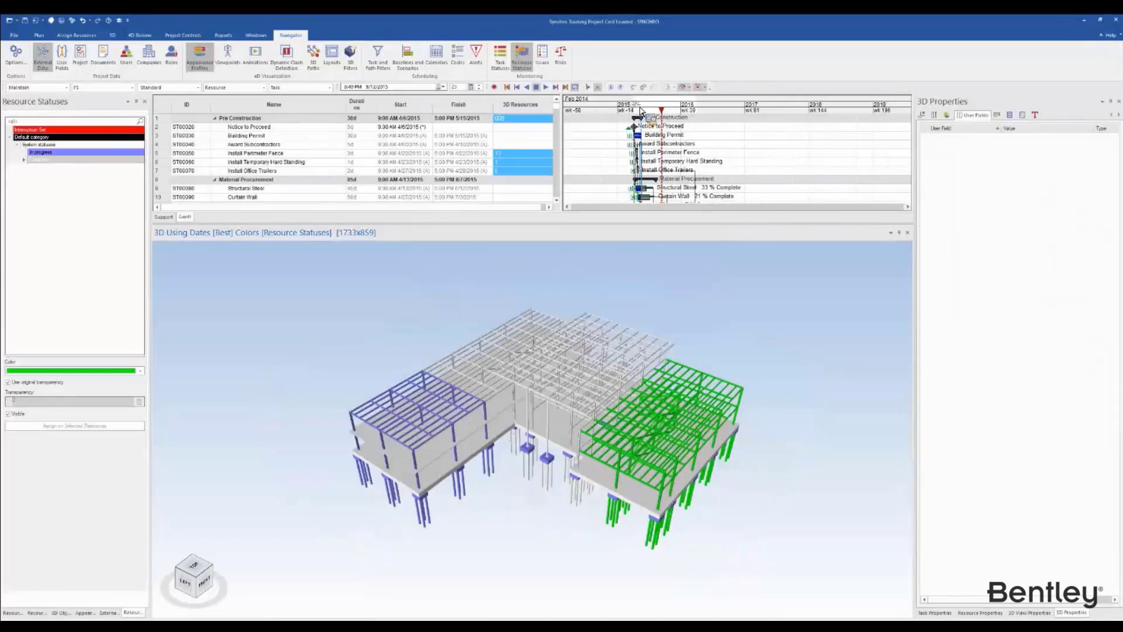
# Step: Move the focus time back to mid-2015 and switch the 3D view's color mode to 3D Filter
pyautogui.click(641, 110)
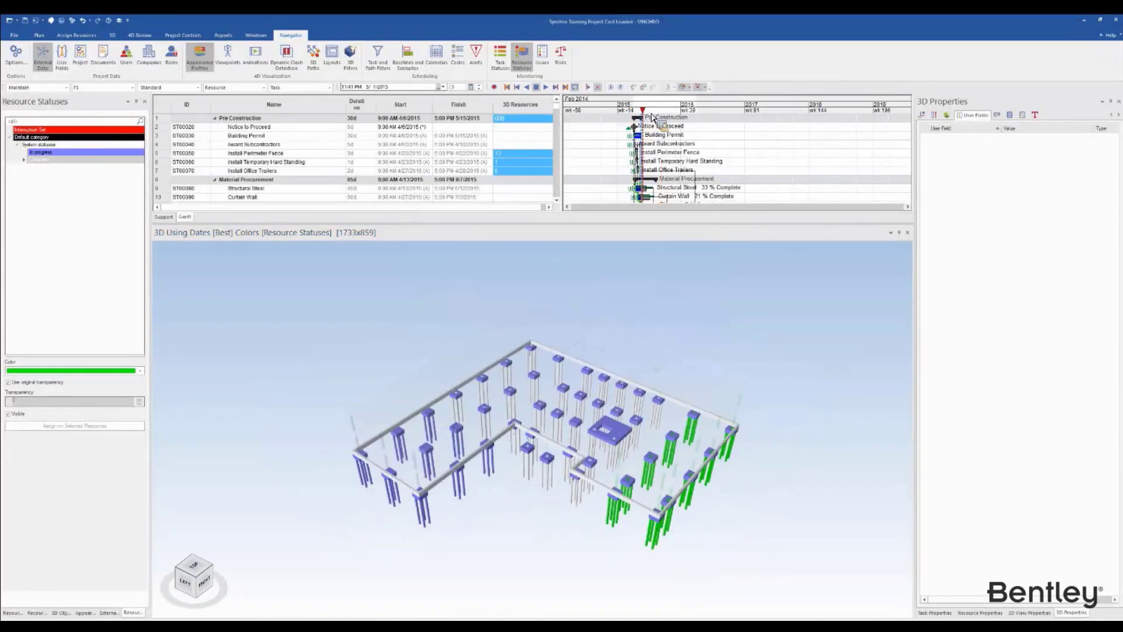
pyautogui.moveTo(651, 114); pyautogui.dragTo(650, 114)
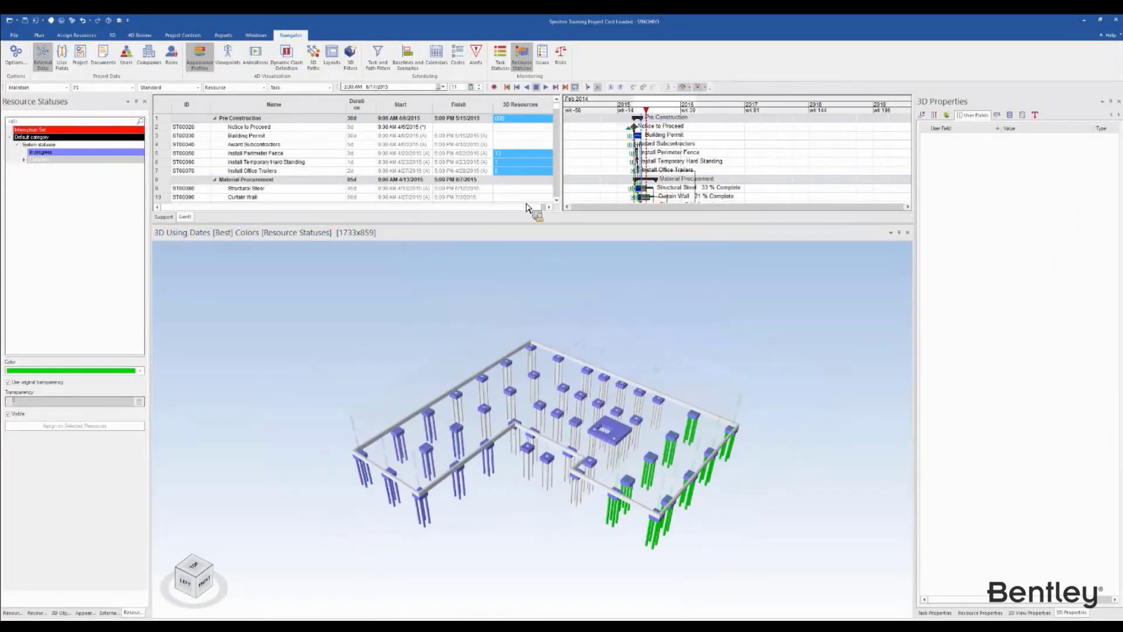
pyautogui.rightClick(272, 402)
pyautogui.click(260, 417)
pyautogui.rightClick(321, 269)
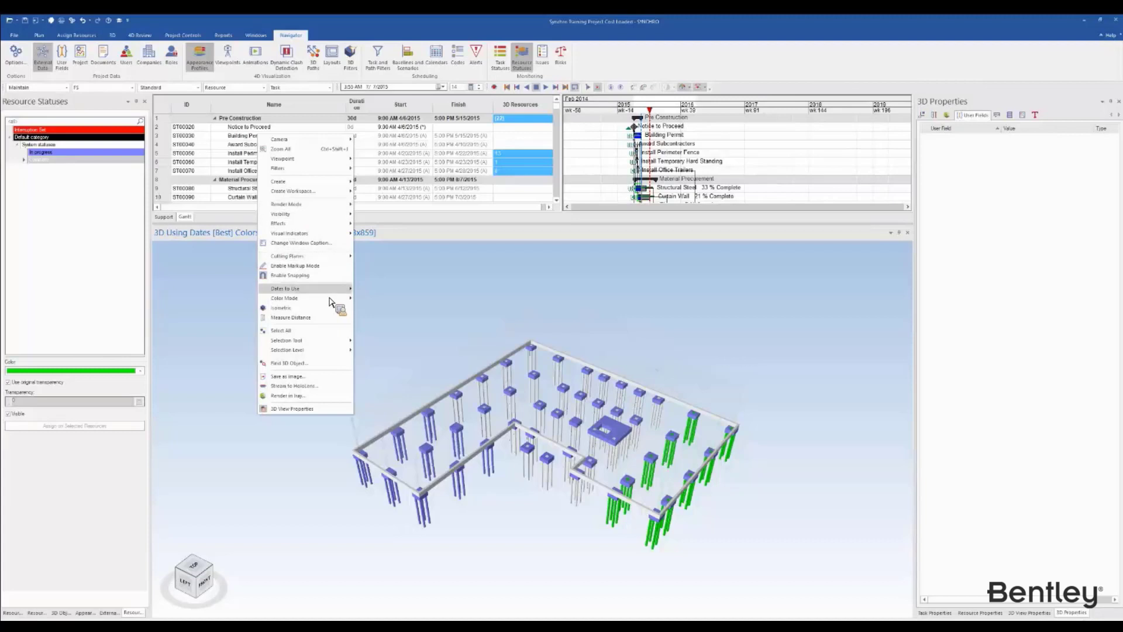
pyautogui.moveTo(331, 300)
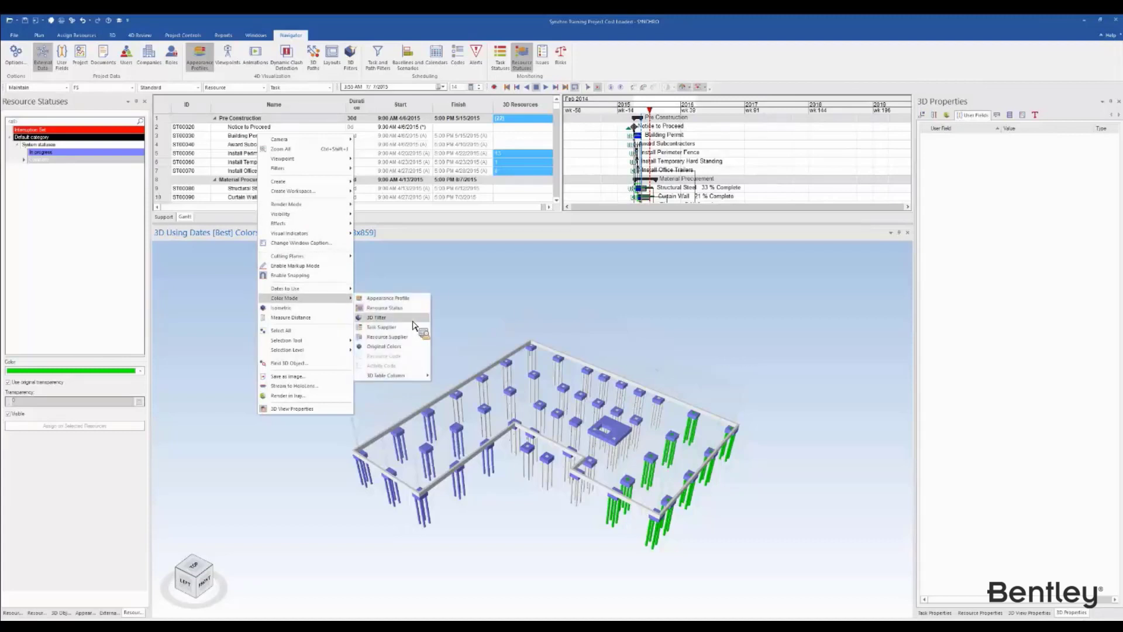
pyautogui.click(409, 317)
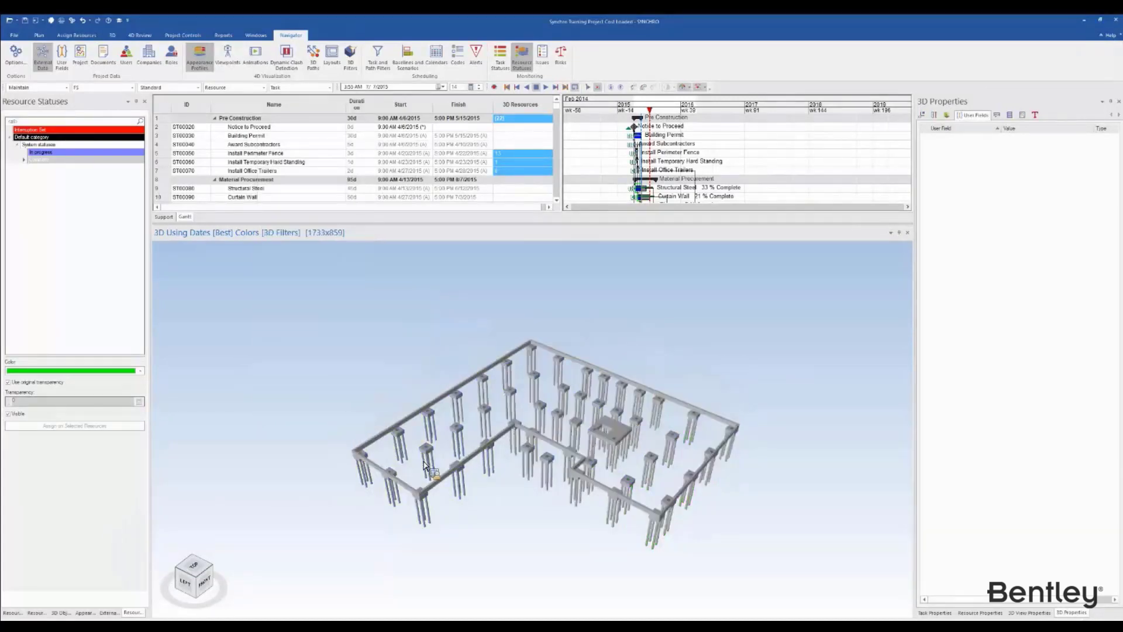
# Step: Move the focus time to October 2015 and add a new 3D filter to the filter list
pyautogui.click(671, 112)
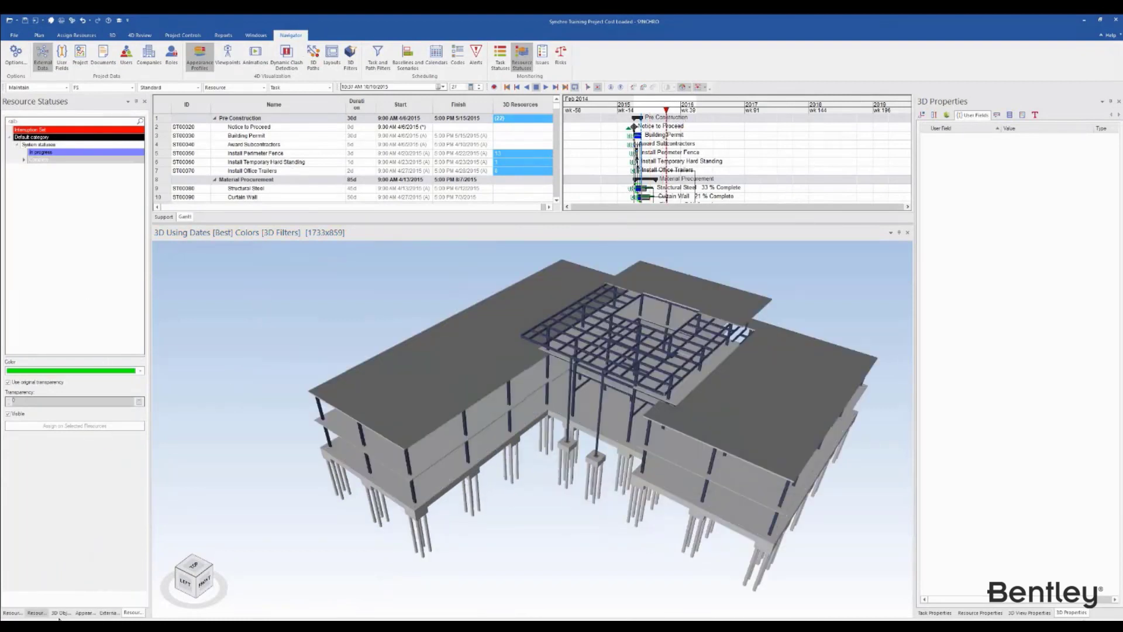
pyautogui.click(356, 69)
pyautogui.rightClick(41, 174)
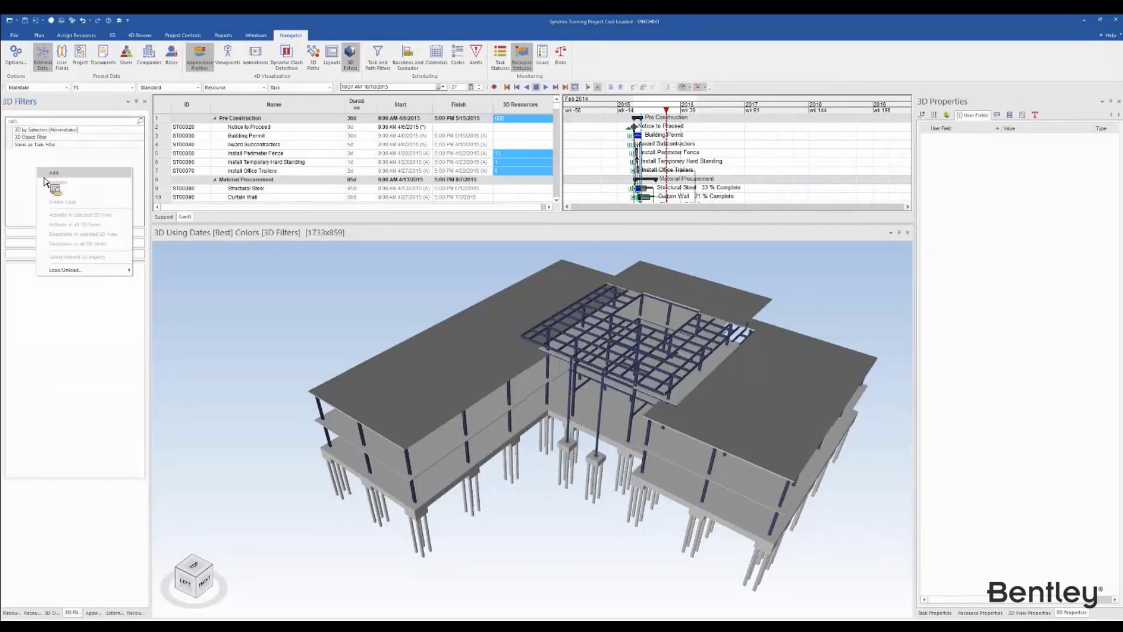
pyautogui.click(47, 173)
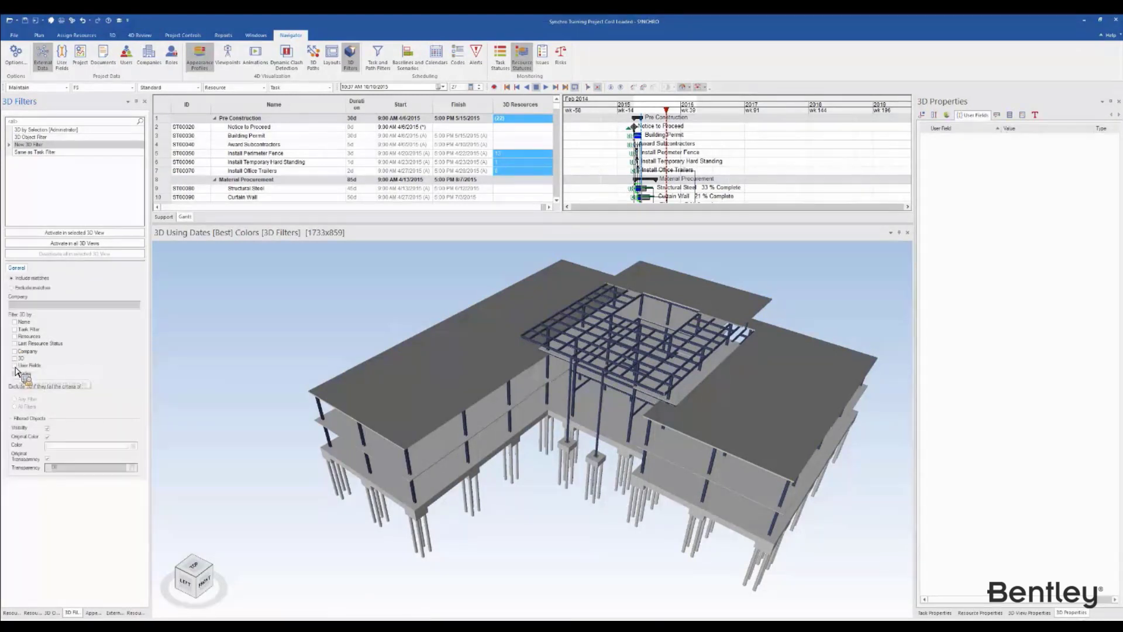
# Step: Filter by 3D in the new filter, window-select one wing's objects, mark them as matches and clear the selection
pyautogui.click(15, 358)
pyautogui.moveTo(447, 526); pyautogui.dragTo(479, 556, button='middle')
pyautogui.moveTo(492, 283); pyautogui.dragTo(327, 535)
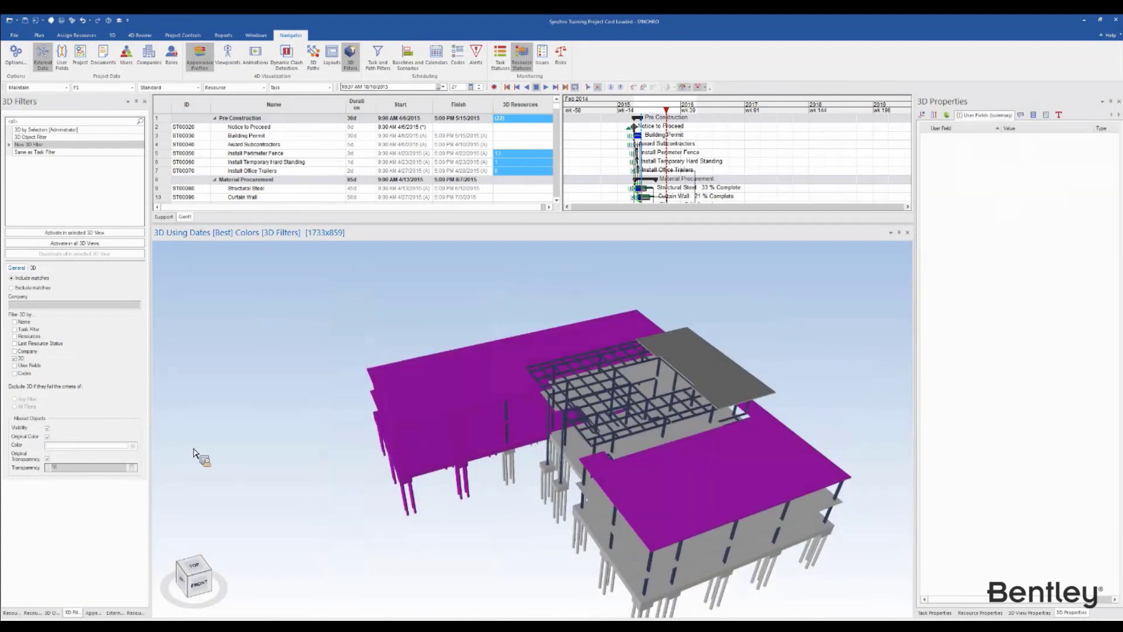
pyautogui.click(34, 268)
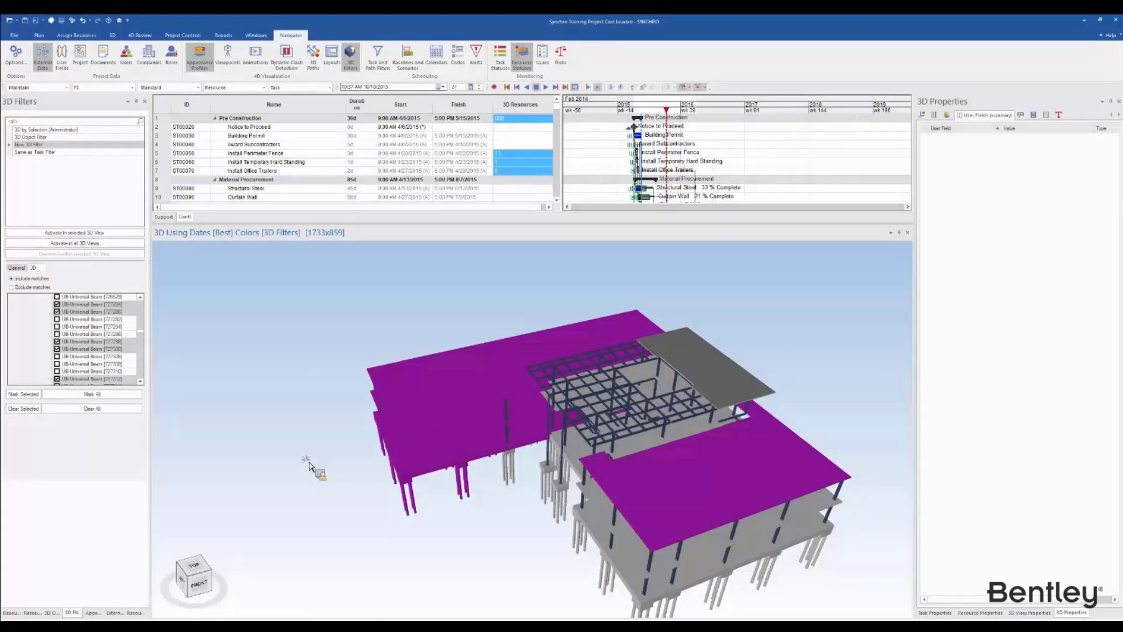
pyautogui.click(366, 486)
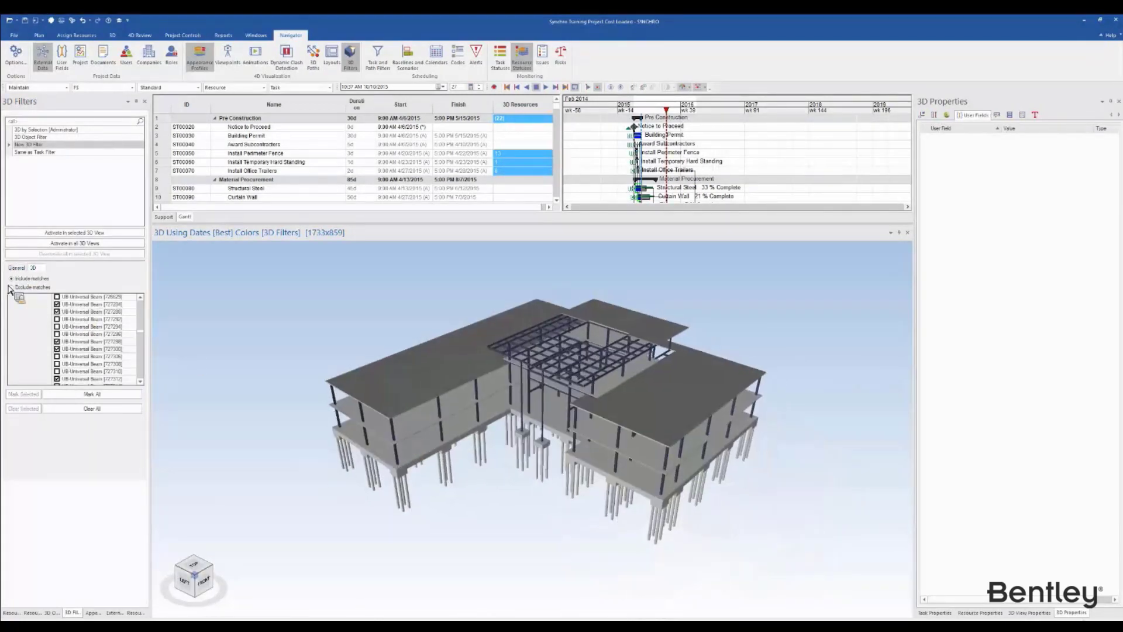
# Step: Color the new filter's objects blue and activate it in the selected 3D view with the focus time in December 2015
pyautogui.click(18, 267)
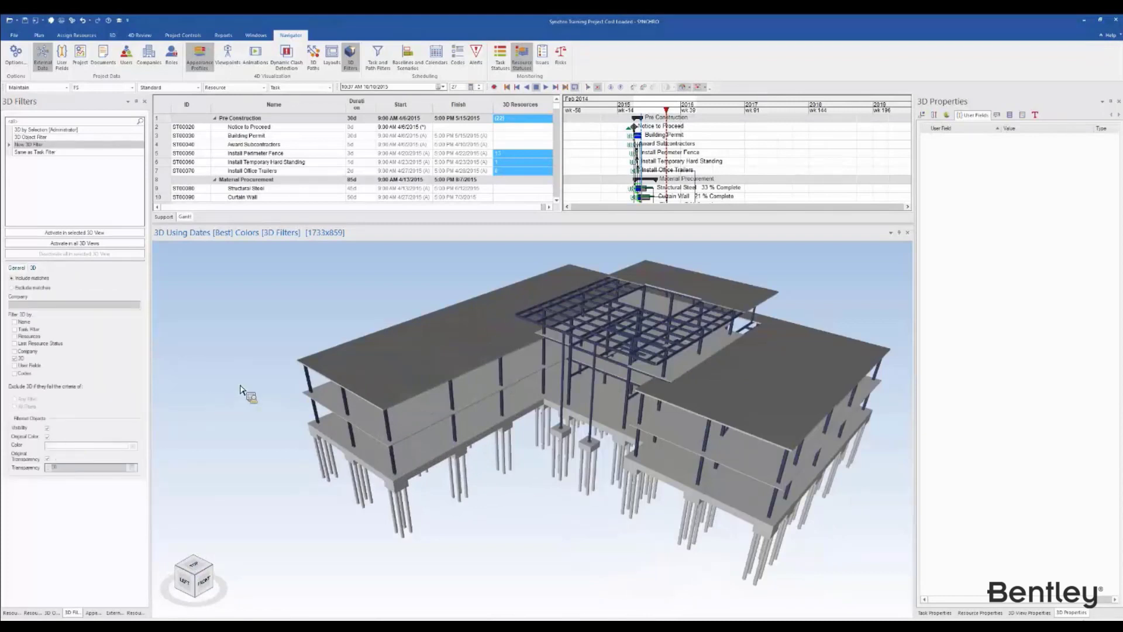
pyautogui.moveTo(526, 409); pyautogui.dragTo(521, 419, button='middle')
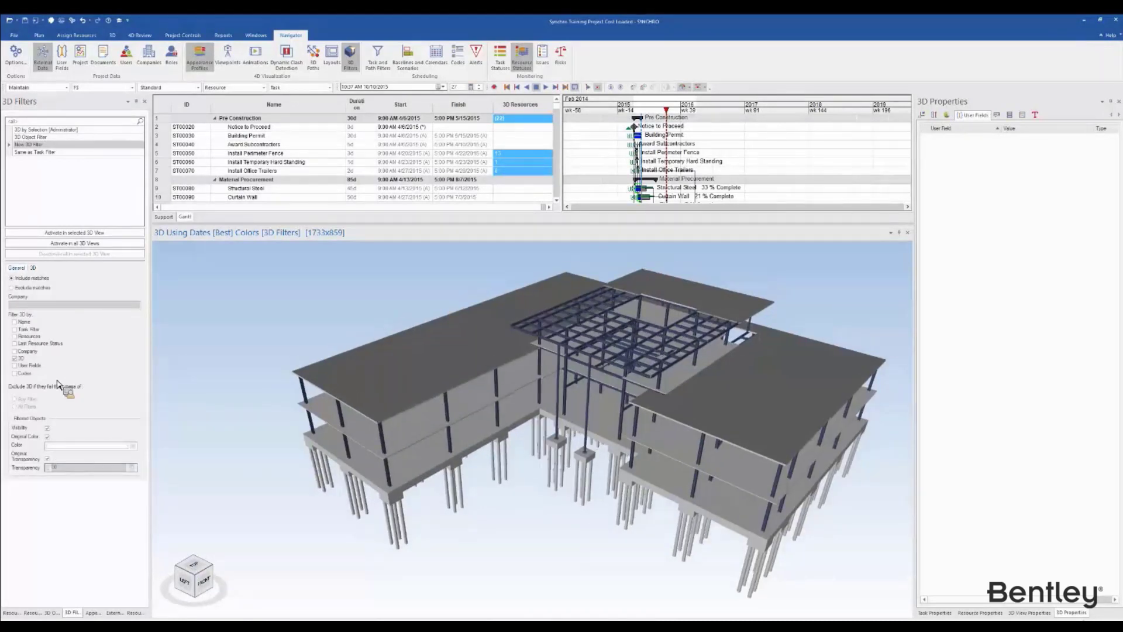
pyautogui.click(48, 436)
pyautogui.click(68, 448)
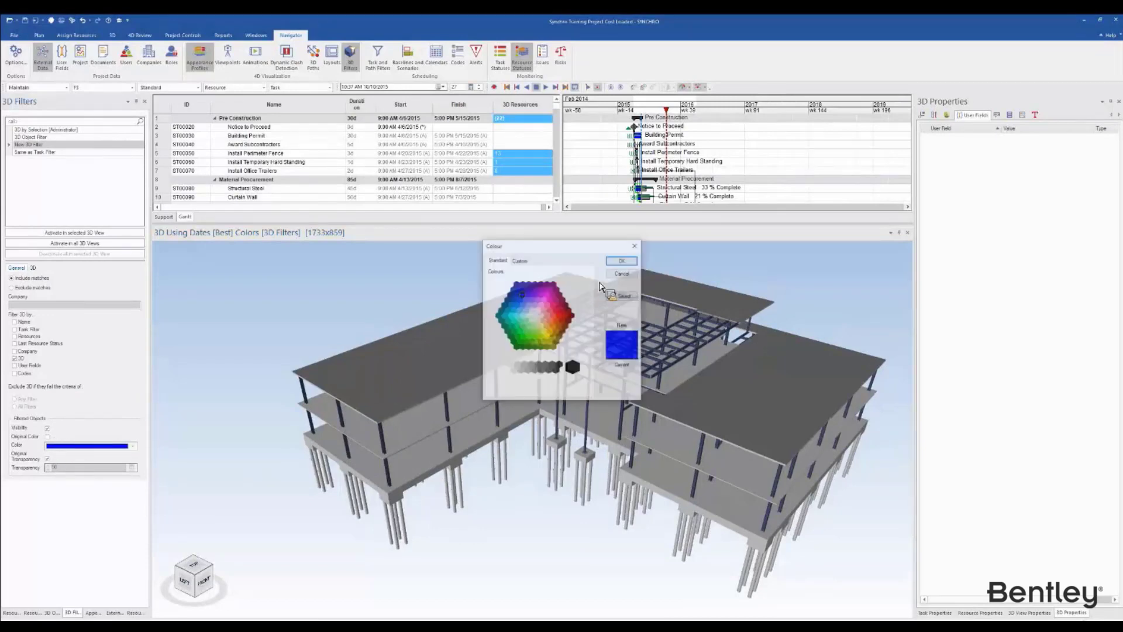
pyautogui.click(620, 260)
pyautogui.moveTo(641, 113); pyautogui.dragTo(675, 115)
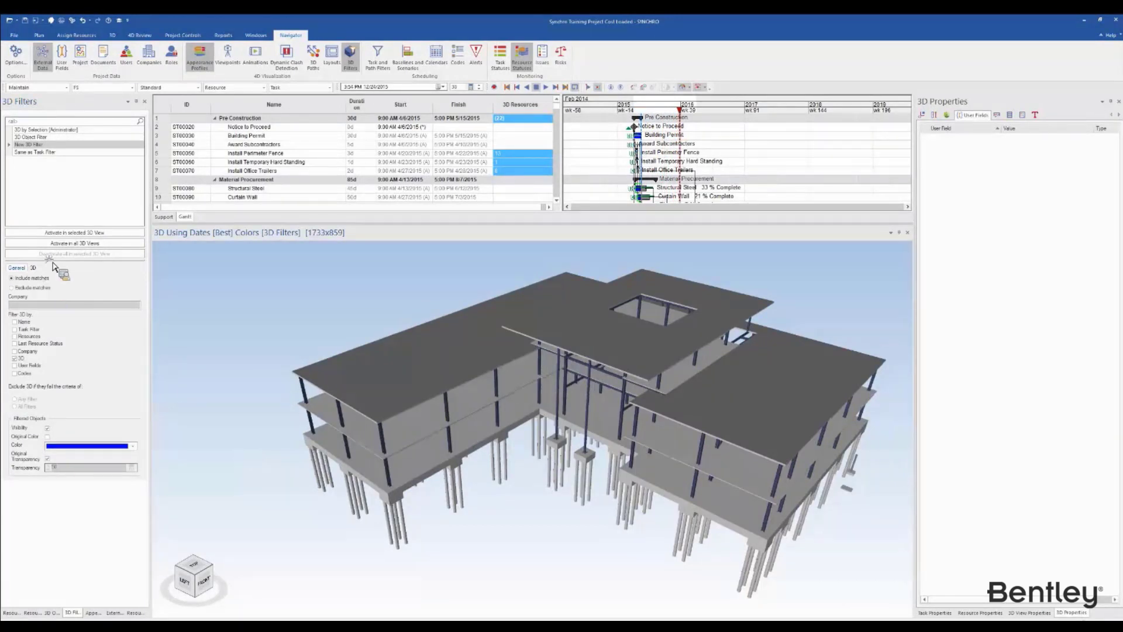
pyautogui.click(67, 232)
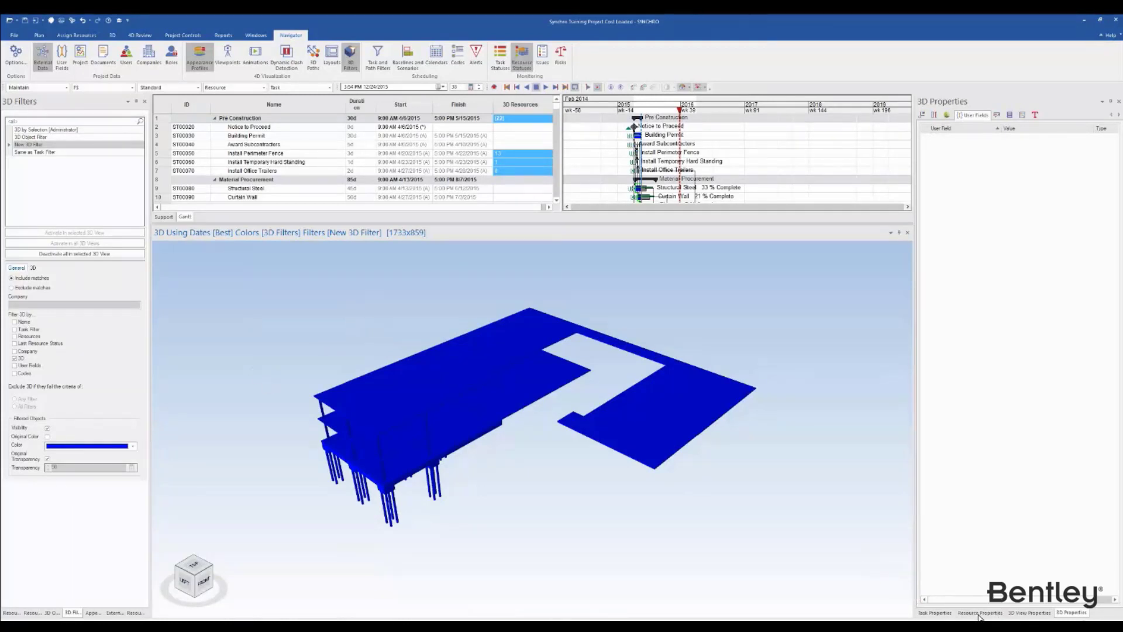
# Step: Make unfiltered objects visible in their original color through the 3D view's filter properties
pyautogui.click(1018, 614)
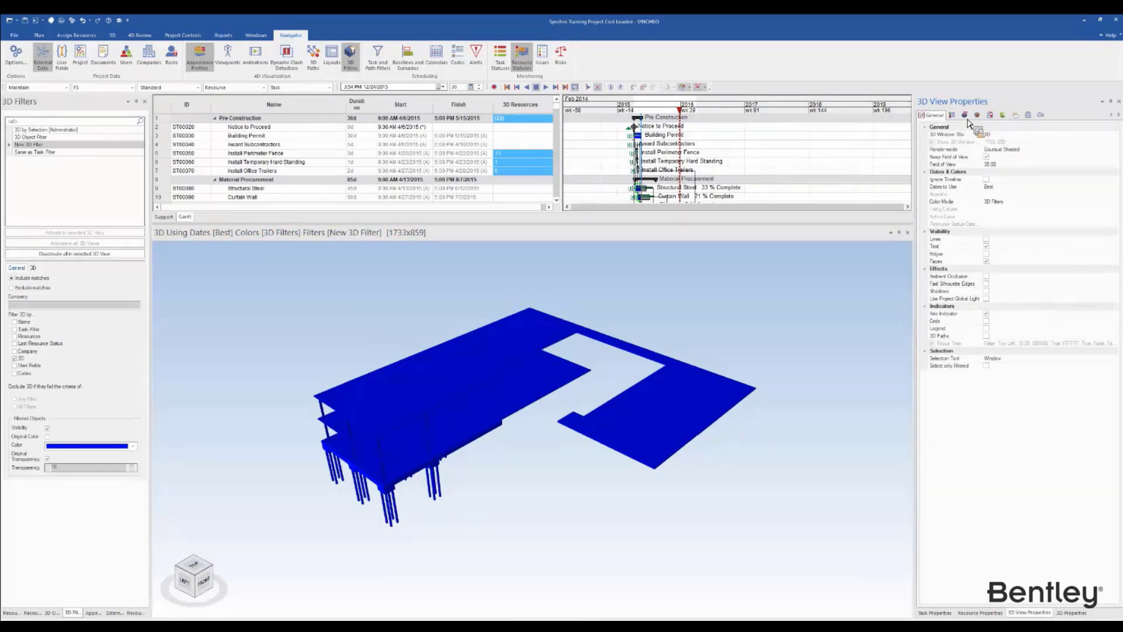
pyautogui.moveTo(967, 122); pyautogui.dragTo(939, 166)
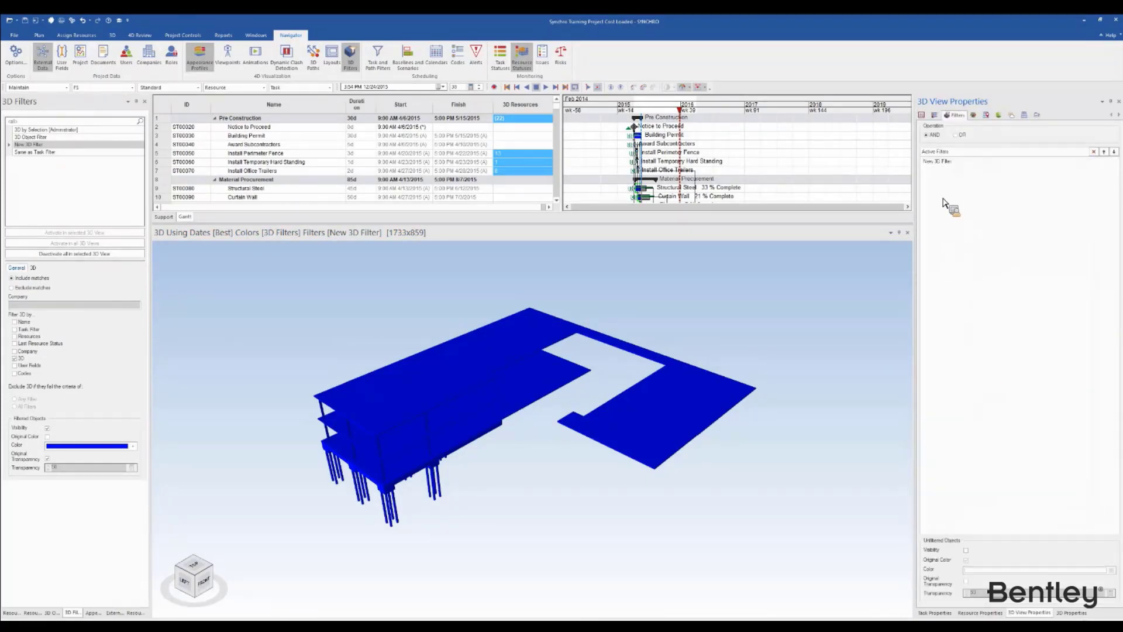
pyautogui.moveTo(903, 608); pyautogui.dragTo(969, 555)
pyautogui.click(965, 549)
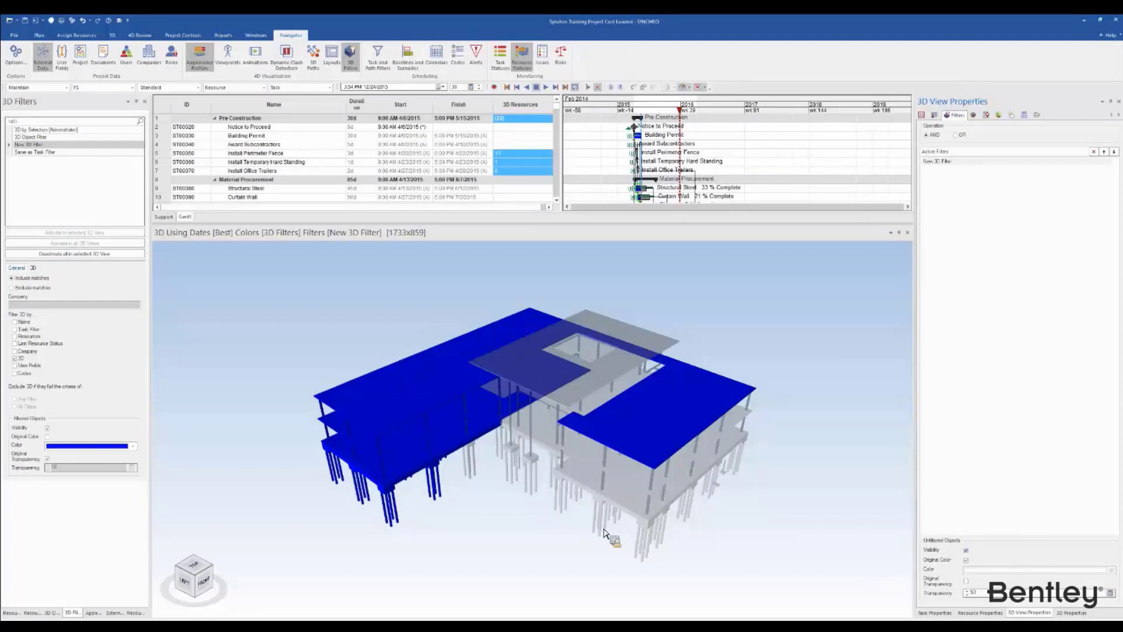
pyautogui.click(966, 560)
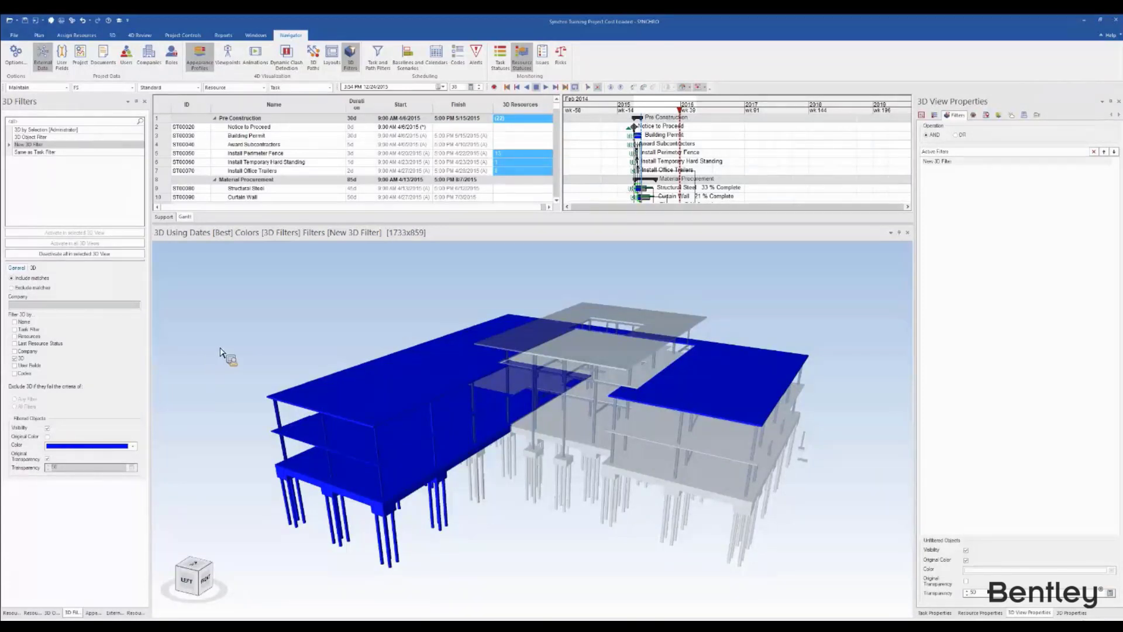
# Step: Switch the 3D view's color mode to Original Colors and move the focus time to February 22, 2016
pyautogui.rightClick(219, 351)
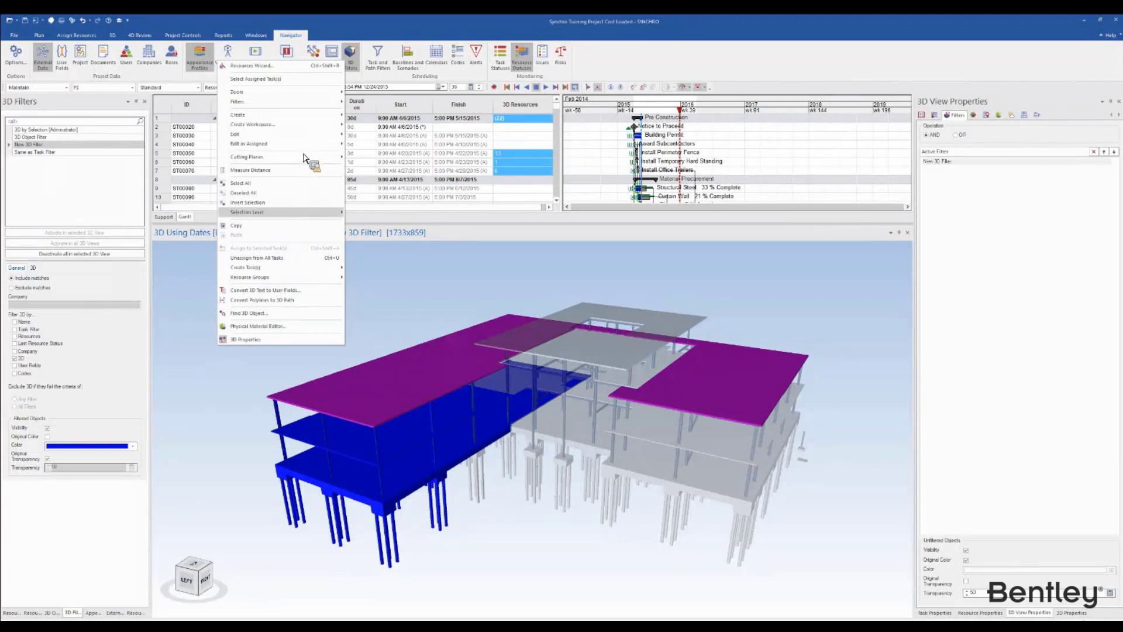
pyautogui.click(222, 421)
pyautogui.click(223, 413)
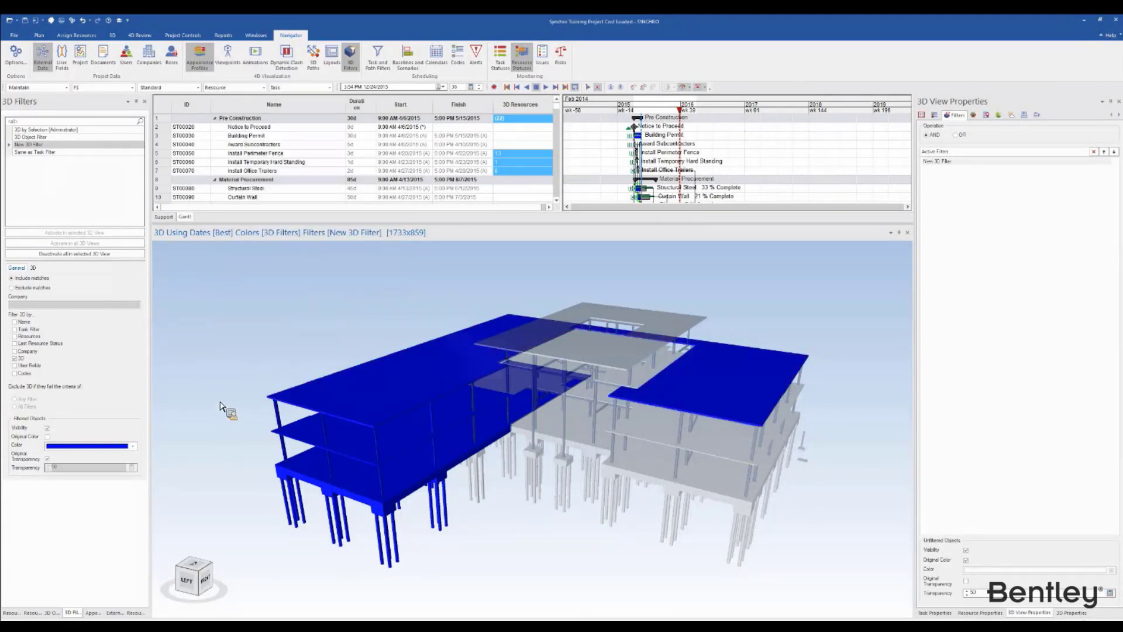
pyautogui.rightClick(221, 406)
pyautogui.moveTo(295, 282)
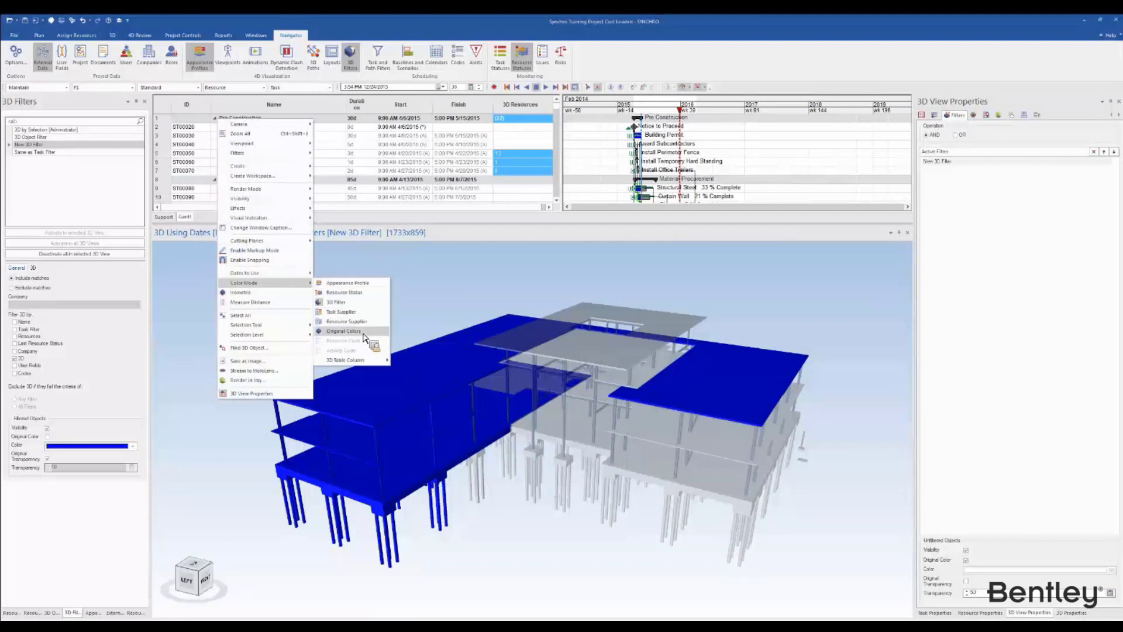
pyautogui.click(369, 334)
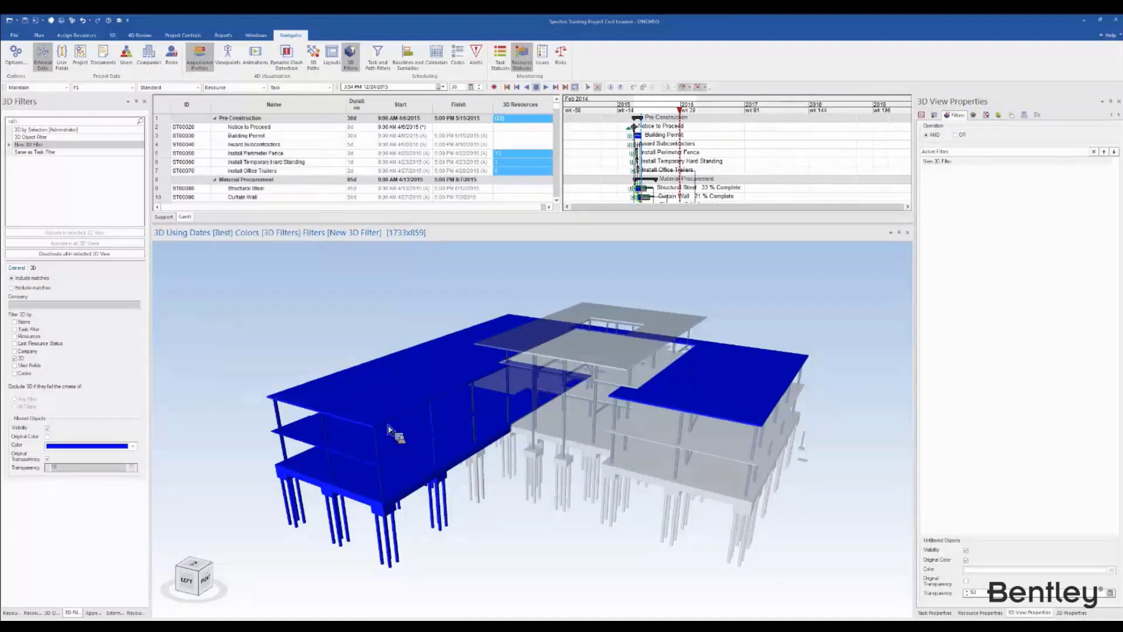
pyautogui.moveTo(688, 114); pyautogui.dragTo(703, 117)
# Step: Make all objects of the scene visible through the top-level entry of the 3D objects list
pyautogui.click(51, 612)
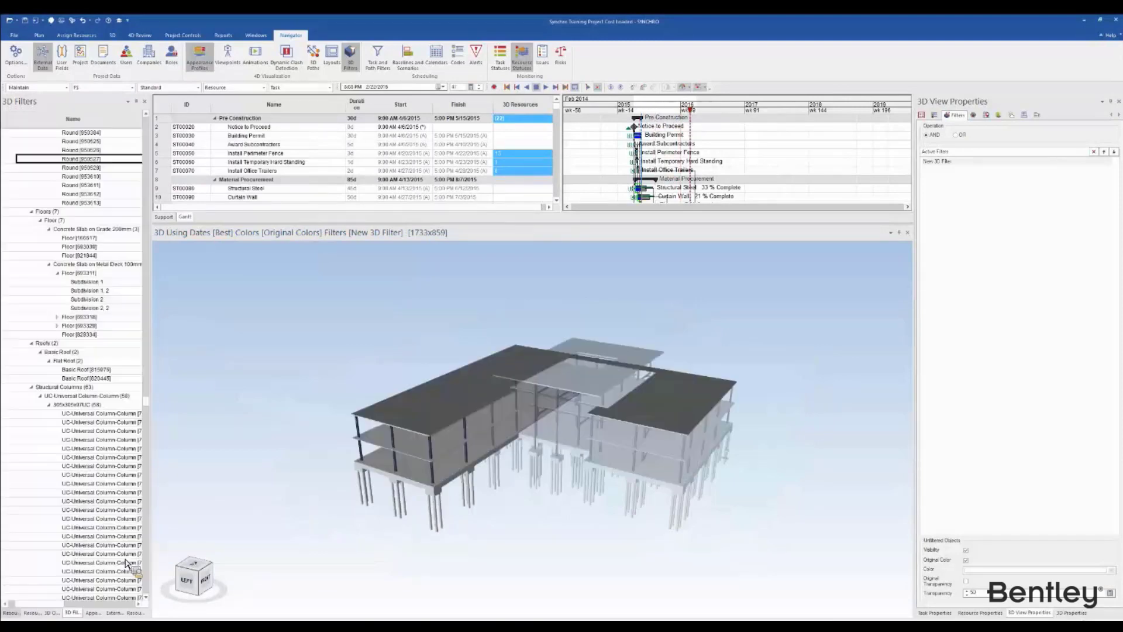
pyautogui.click(145, 124)
pyautogui.click(30, 133)
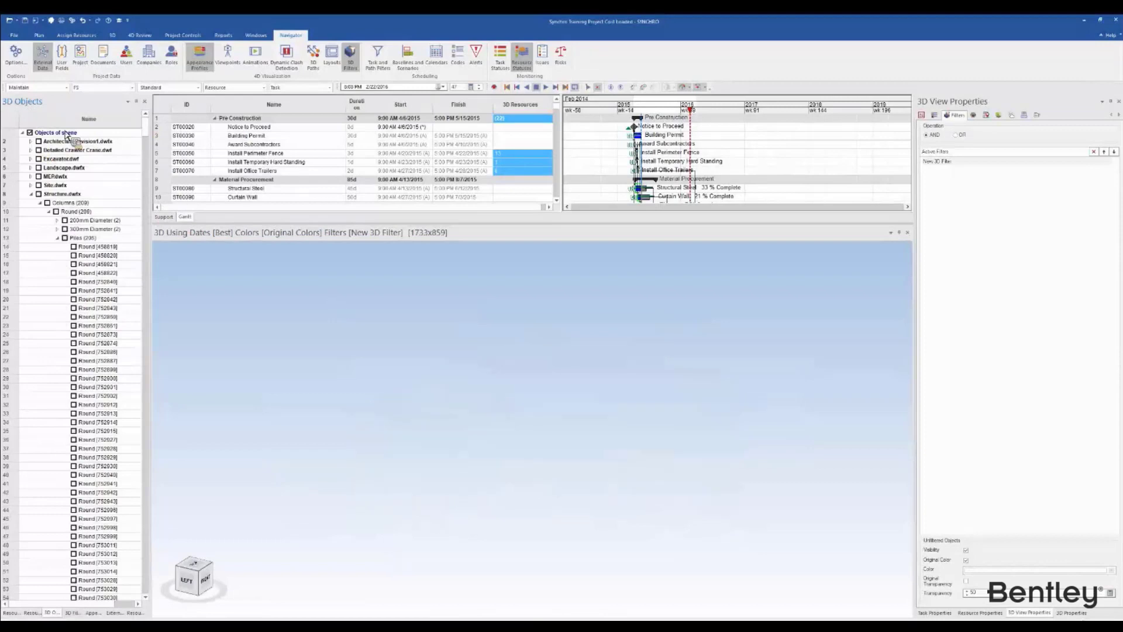
pyautogui.click(29, 132)
# Step: Set the 3D view's color mode to Resource Supplier
pyautogui.rightClick(489, 482)
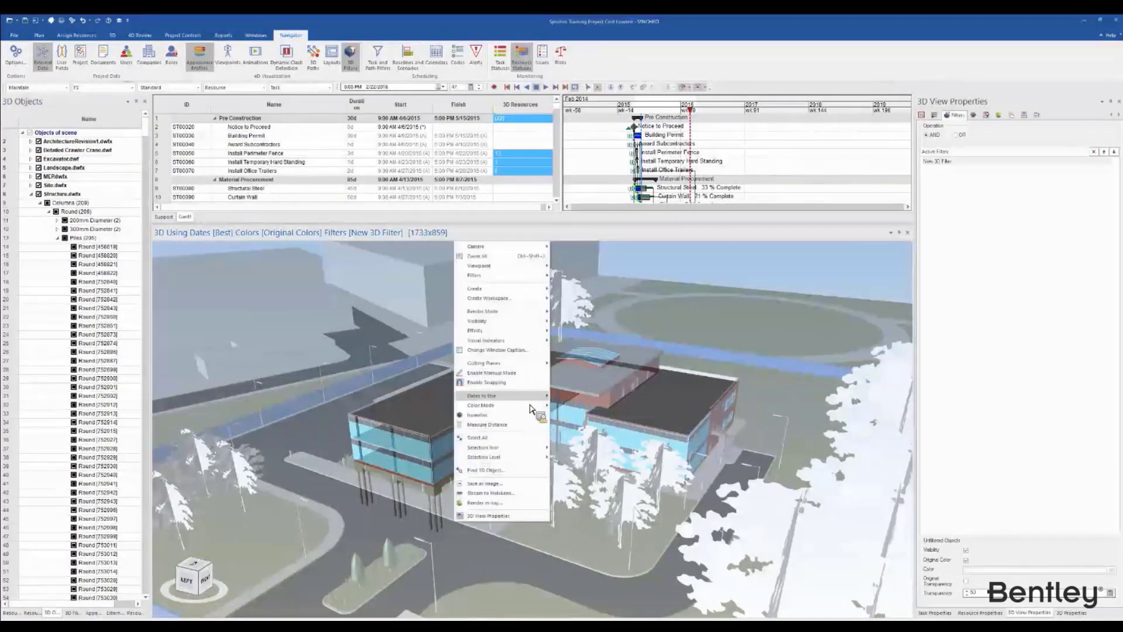
pyautogui.moveTo(532, 405)
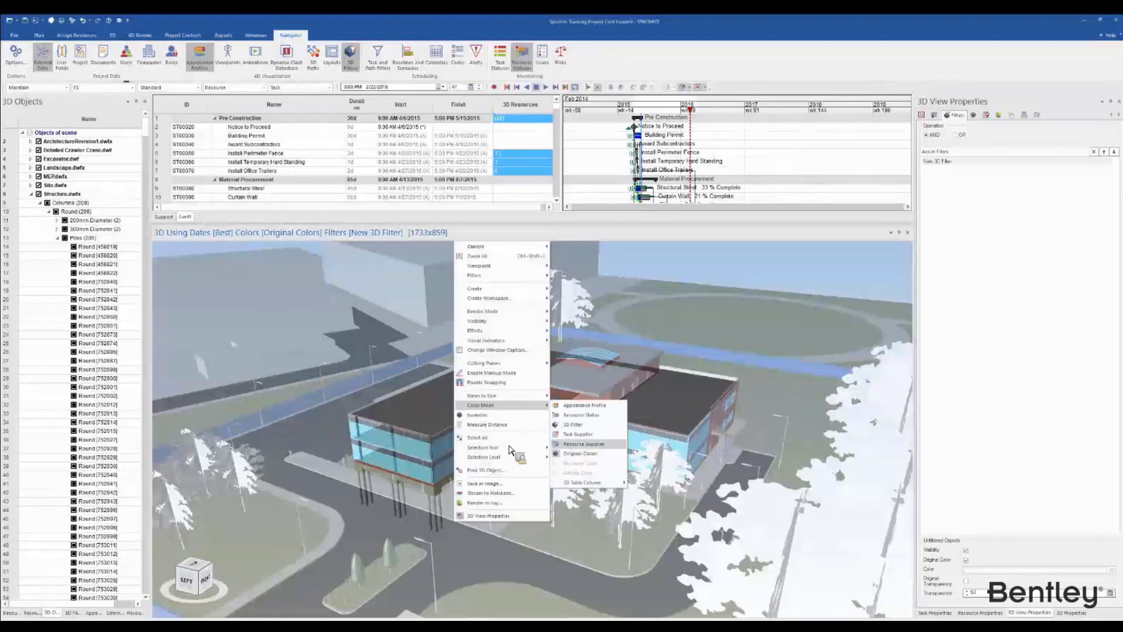
pyautogui.click(579, 444)
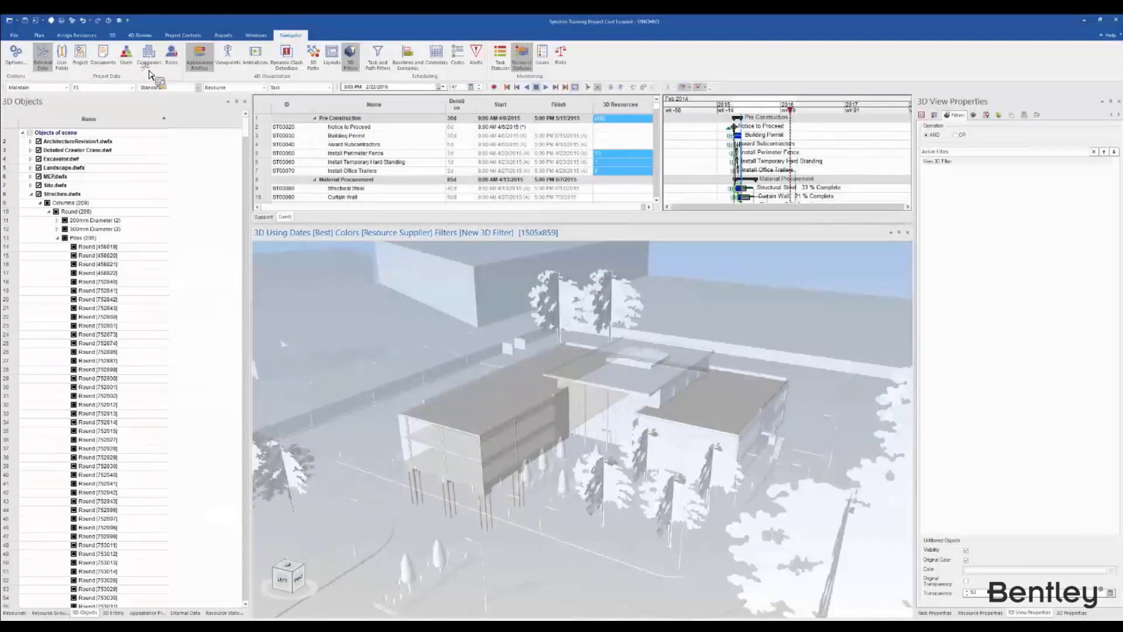
# Step: Add two companies named Steel and Concrete to the company list
pyautogui.rightClick(36, 142)
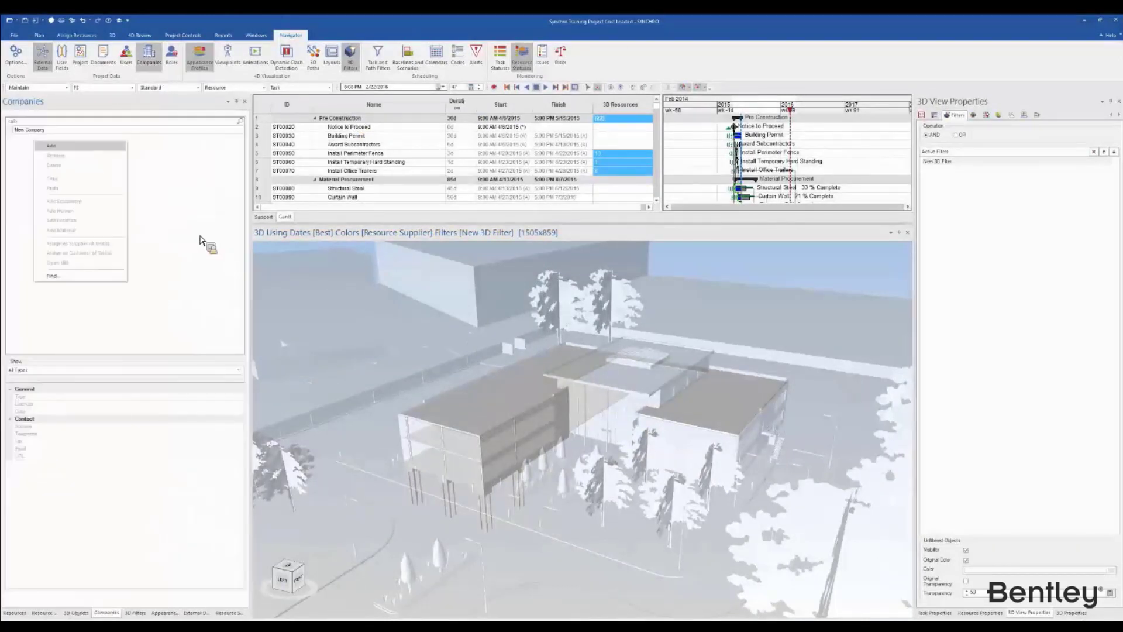
pyautogui.click(50, 146)
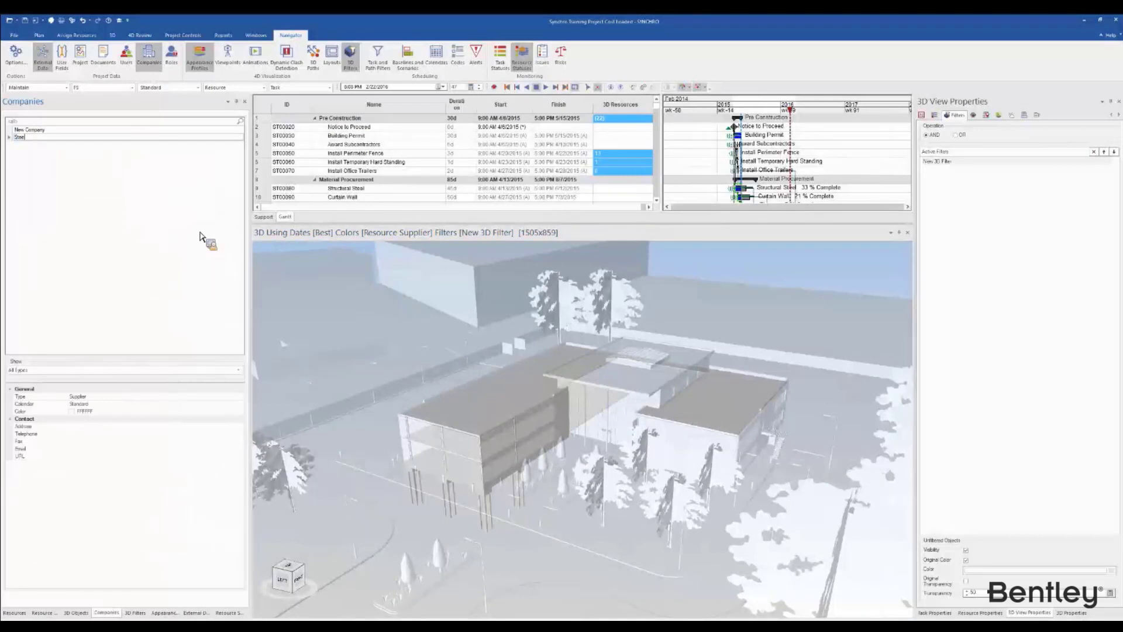
pyautogui.press('Return')
pyautogui.rightClick(200, 232)
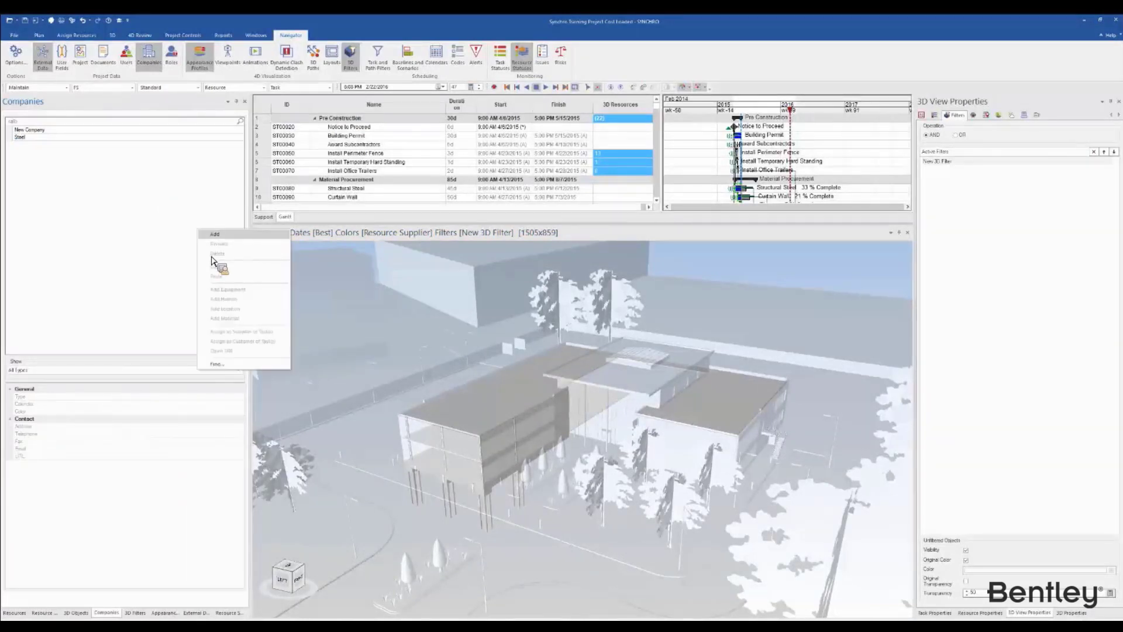
pyautogui.click(217, 234)
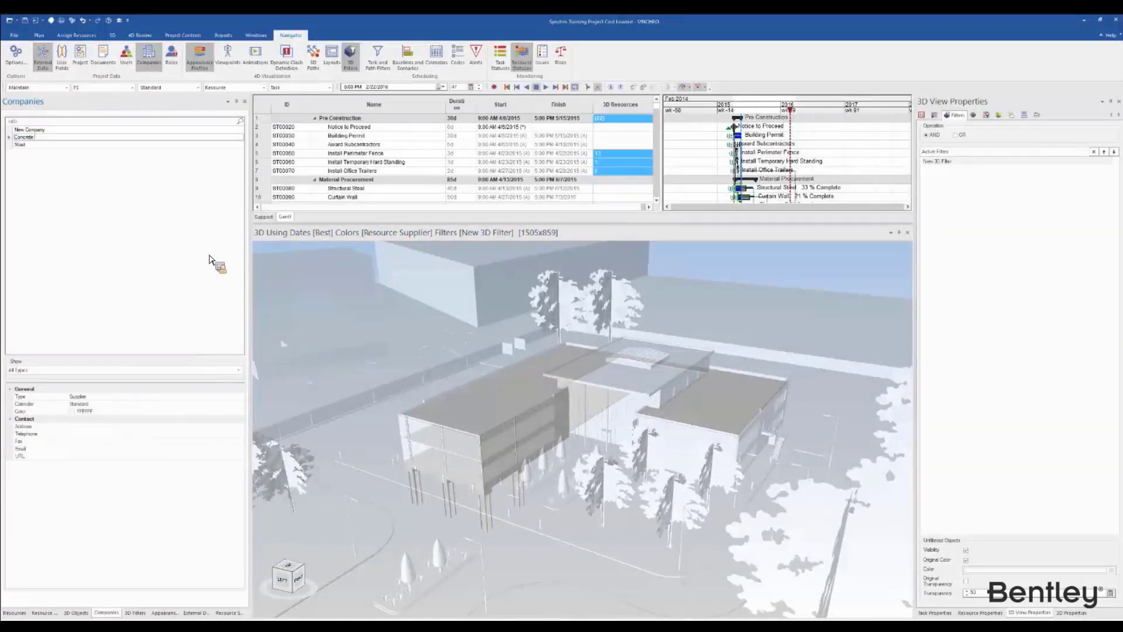
pyautogui.click(119, 216)
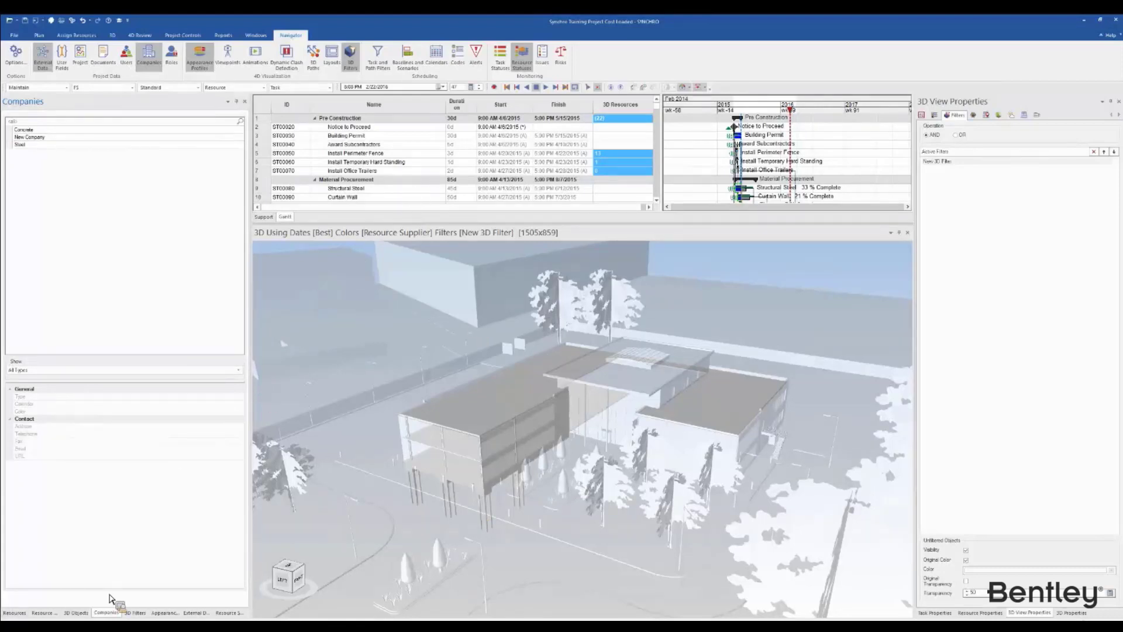
# Step: Open the resources list at its beginning and widen it to show the Supplier column
pyautogui.click(14, 613)
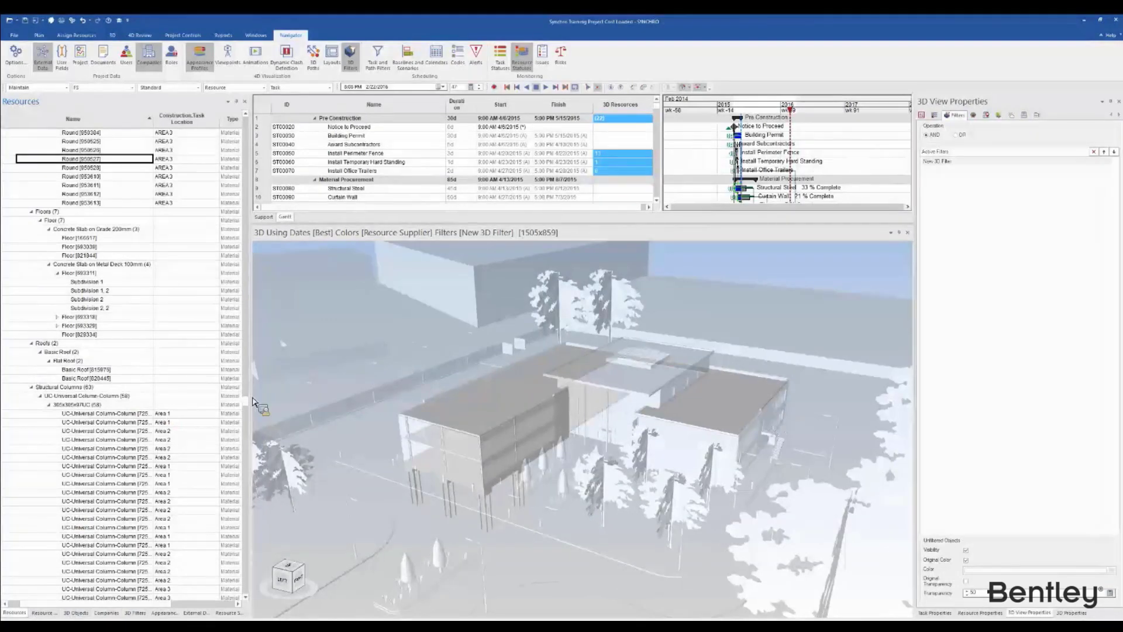
pyautogui.moveTo(247, 401); pyautogui.dragTo(245, 110)
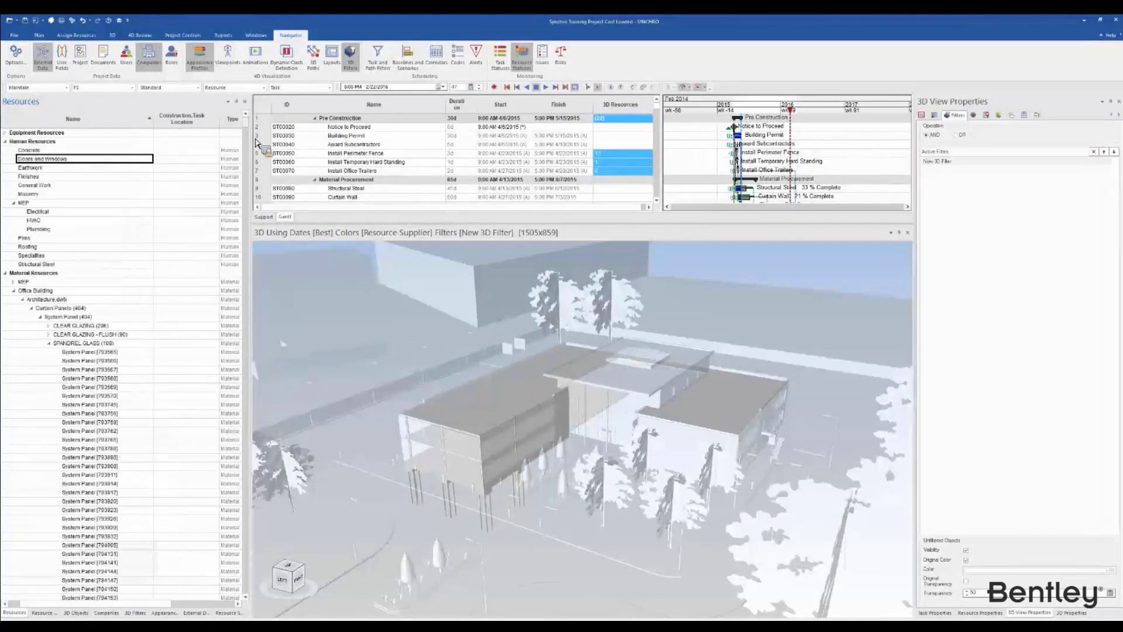
pyautogui.moveTo(250, 149); pyautogui.dragTo(425, 149)
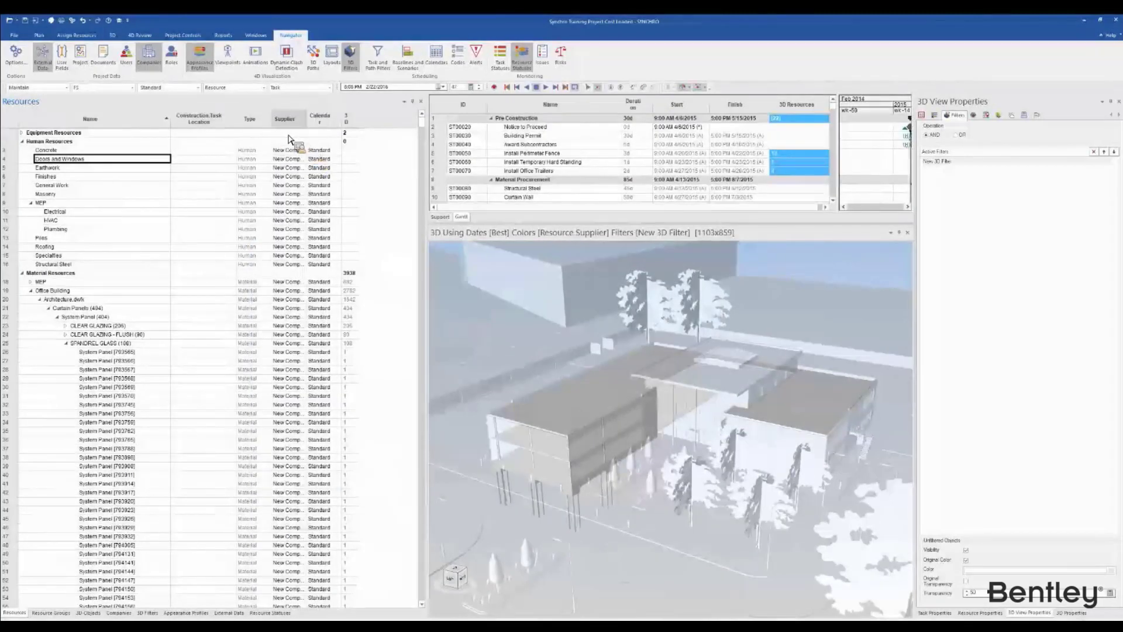
# Step: Pick a building column in the 3D view and assign Steel as supplier to its UC-Universal Column-Column resource group
pyautogui.moveTo(290, 162); pyautogui.dragTo(83, 374)
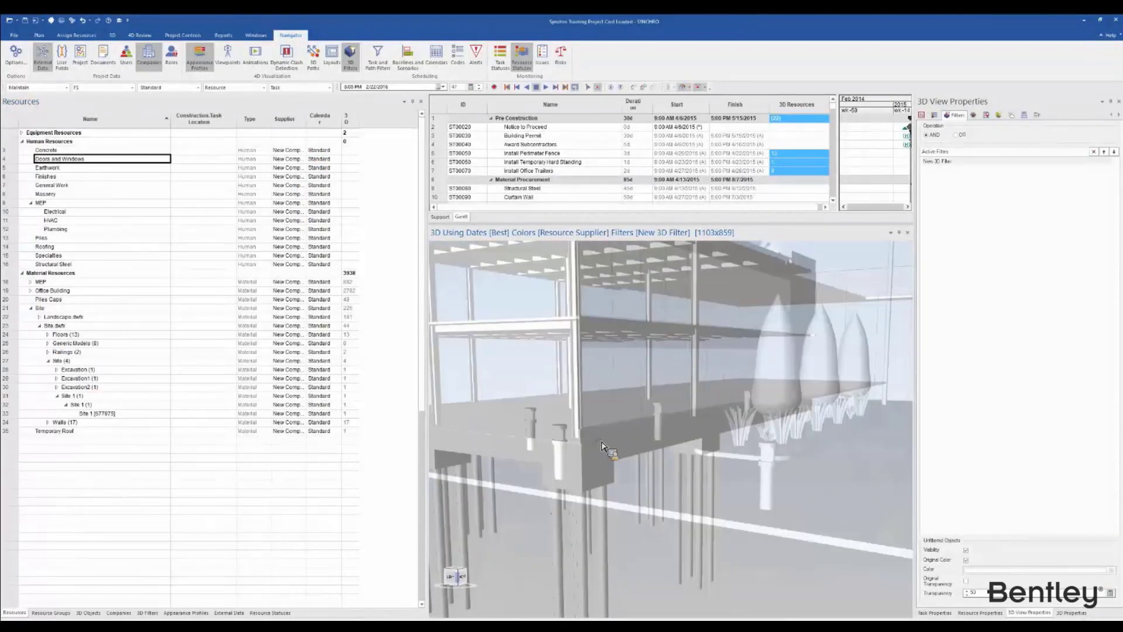
pyautogui.moveTo(455, 375); pyautogui.dragTo(459, 353)
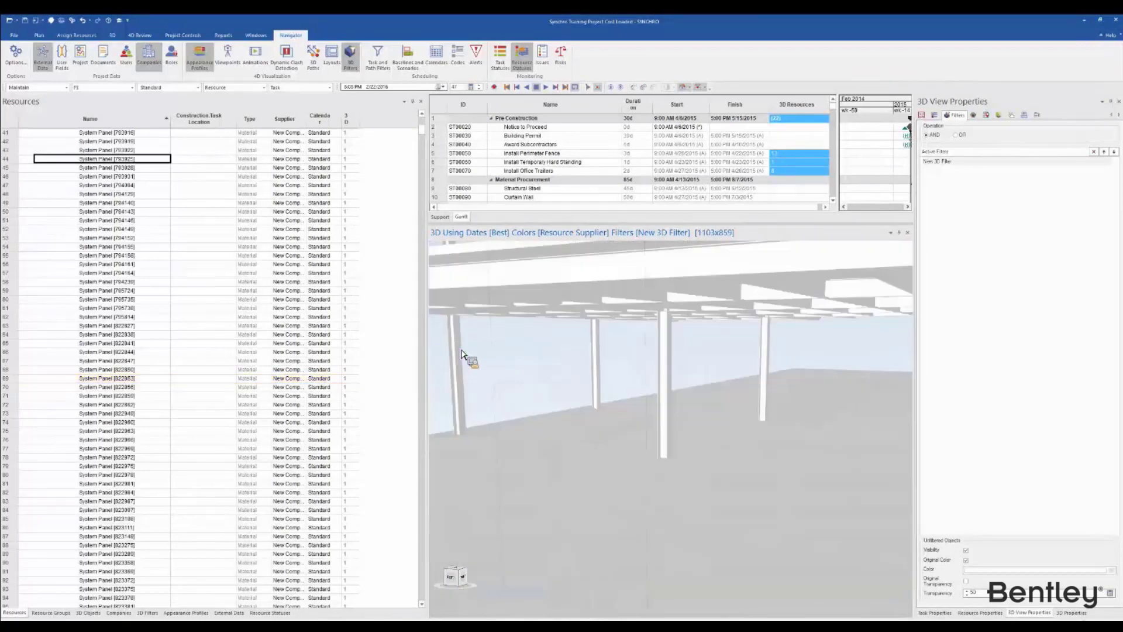
pyautogui.moveTo(461, 351); pyautogui.dragTo(467, 358)
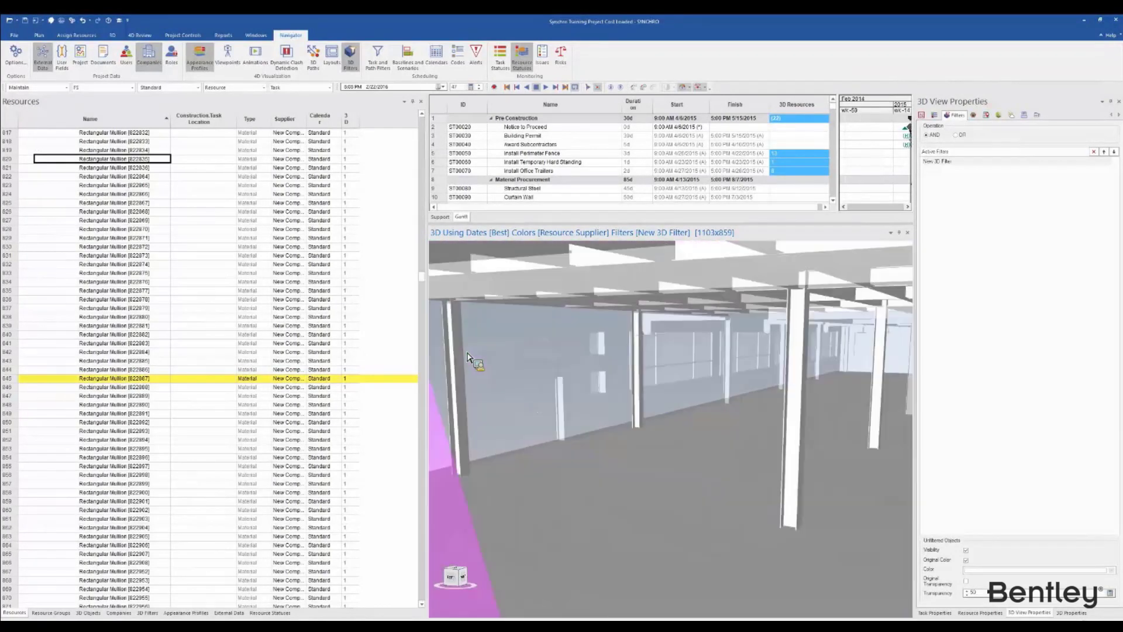
pyautogui.moveTo(596, 338); pyautogui.dragTo(613, 417)
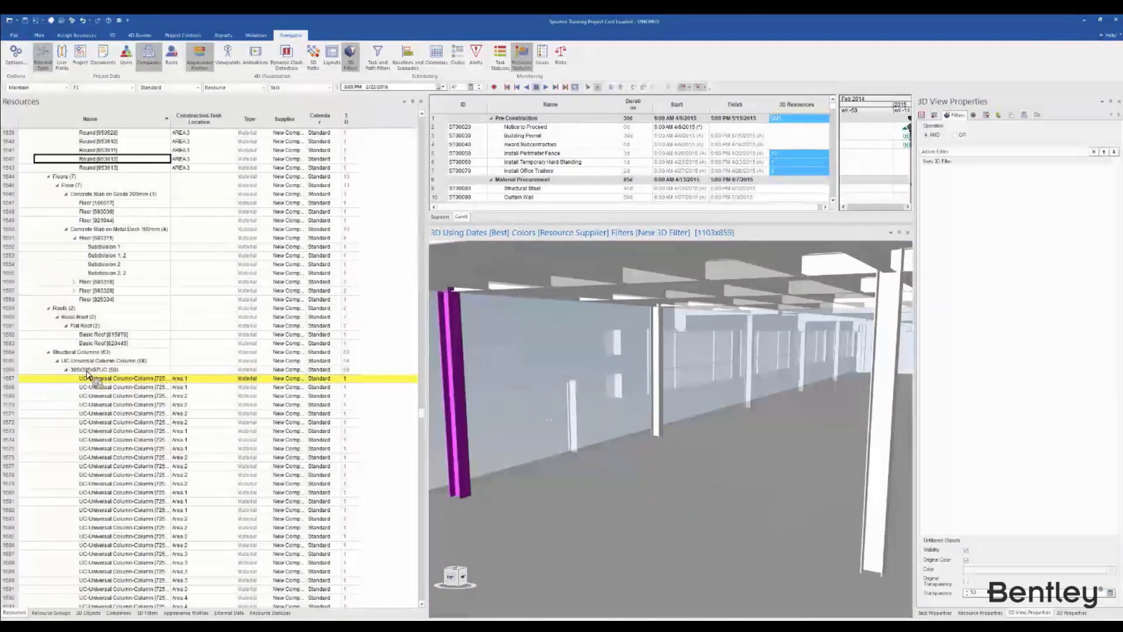
pyautogui.click(108, 361)
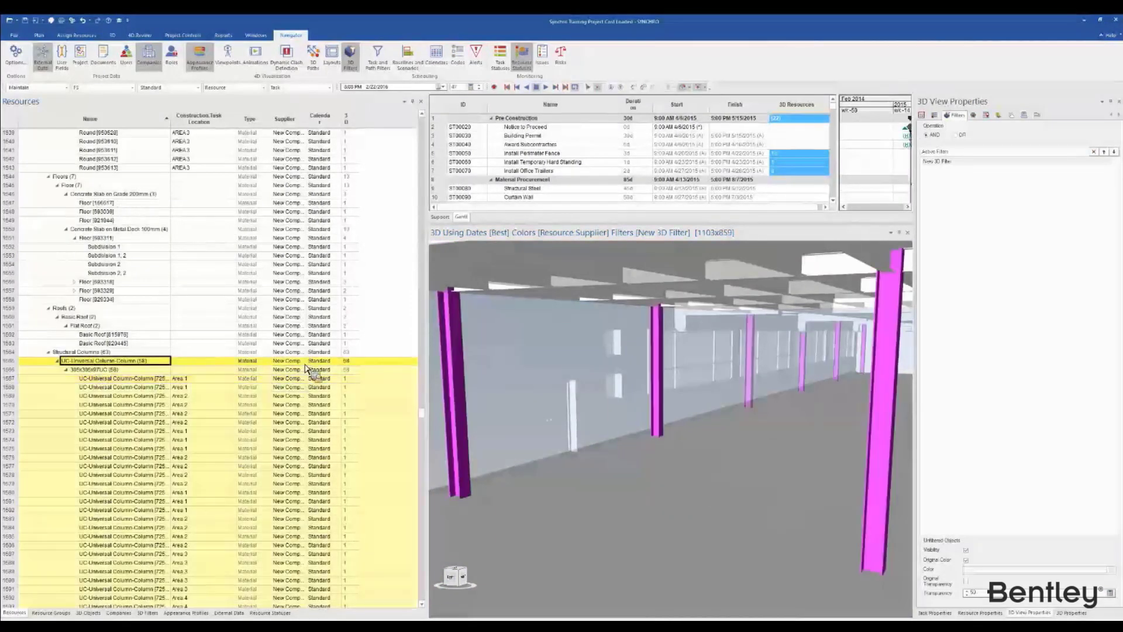
pyautogui.click(295, 361)
pyautogui.click(303, 361)
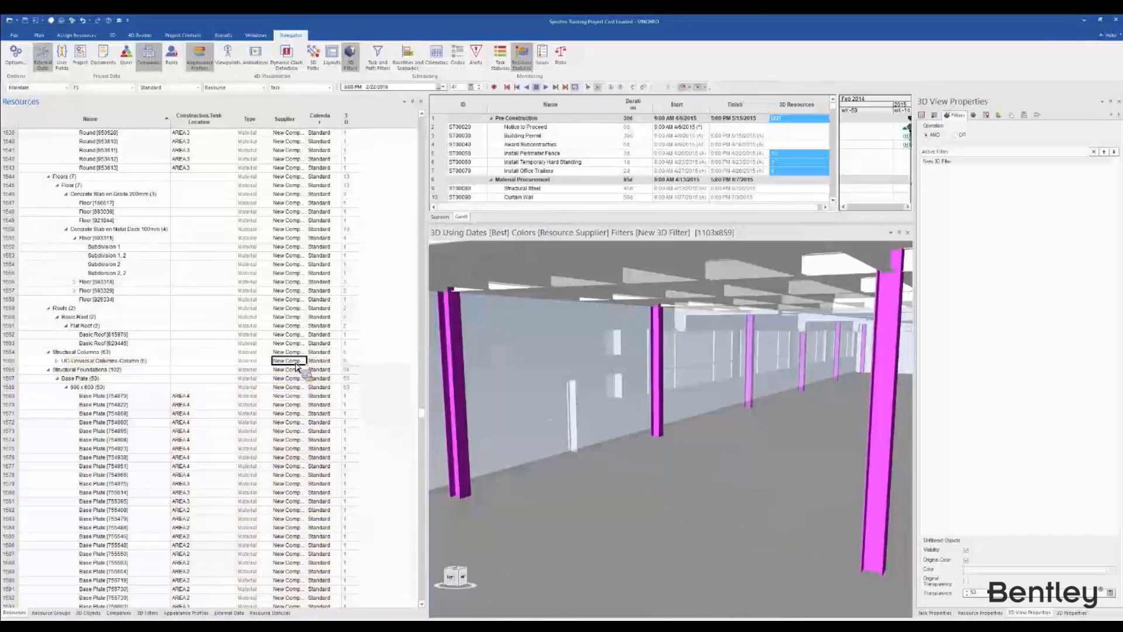
# Step: Select one of the universal columns in the 3D view and locate its entry in the resources list
pyautogui.click(225, 396)
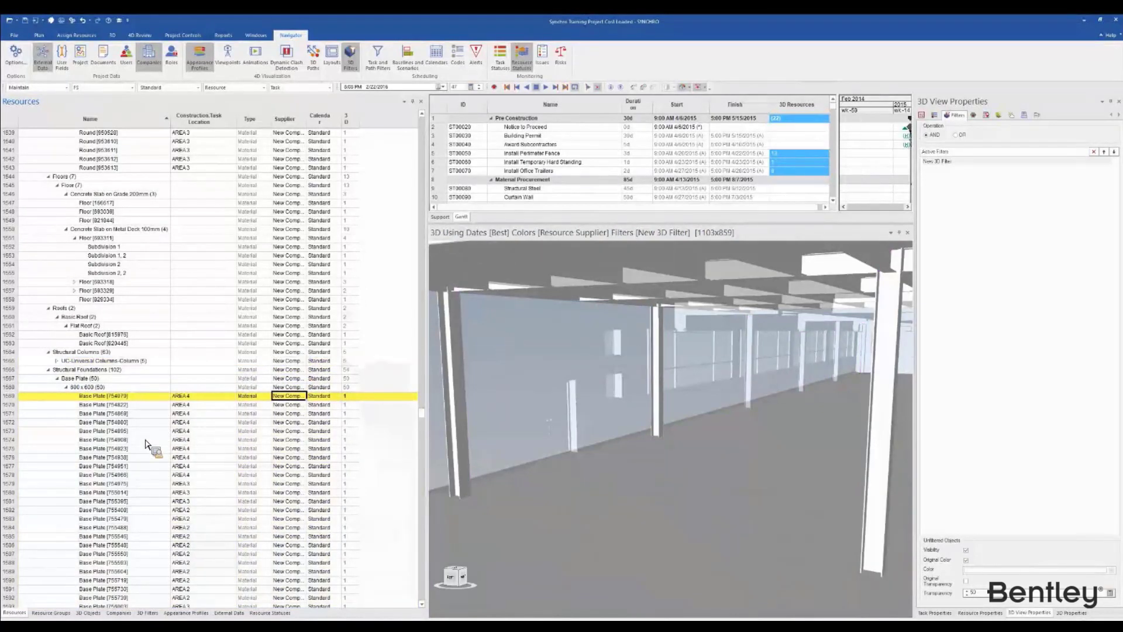
pyautogui.scroll(-1, 147, 443)
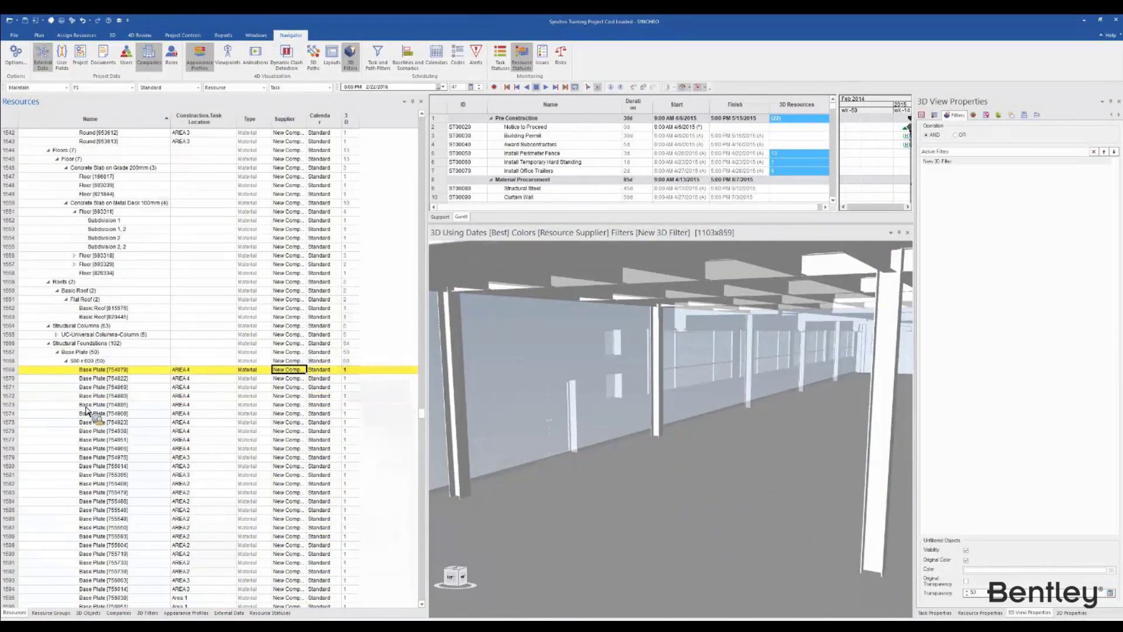
pyautogui.click(657, 387)
pyautogui.rightClick(738, 343)
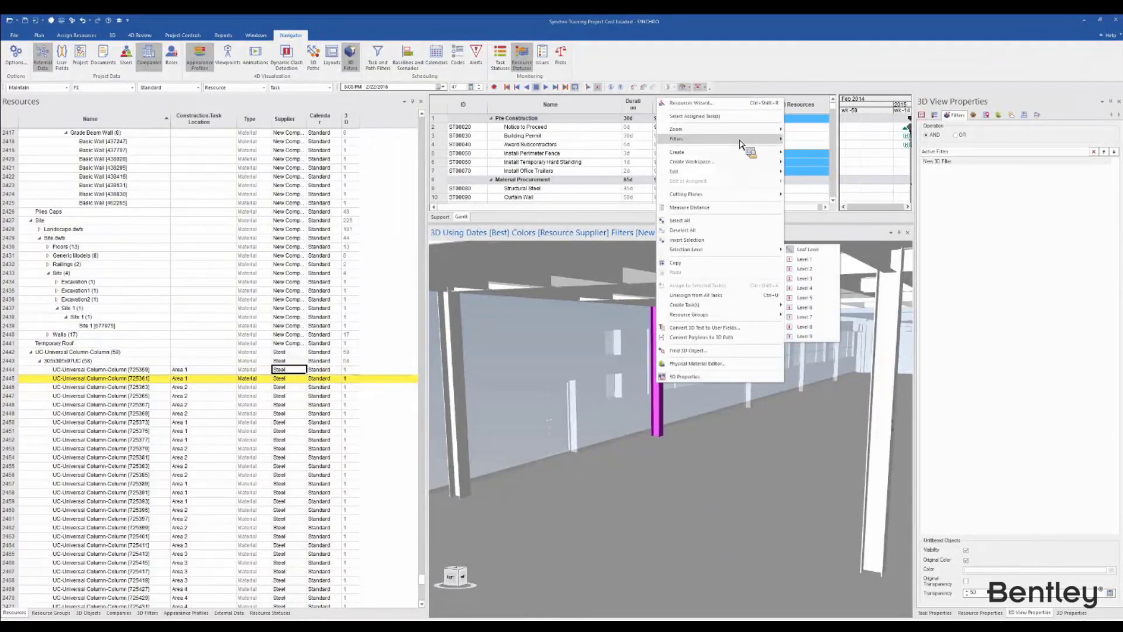
pyautogui.moveTo(739, 141)
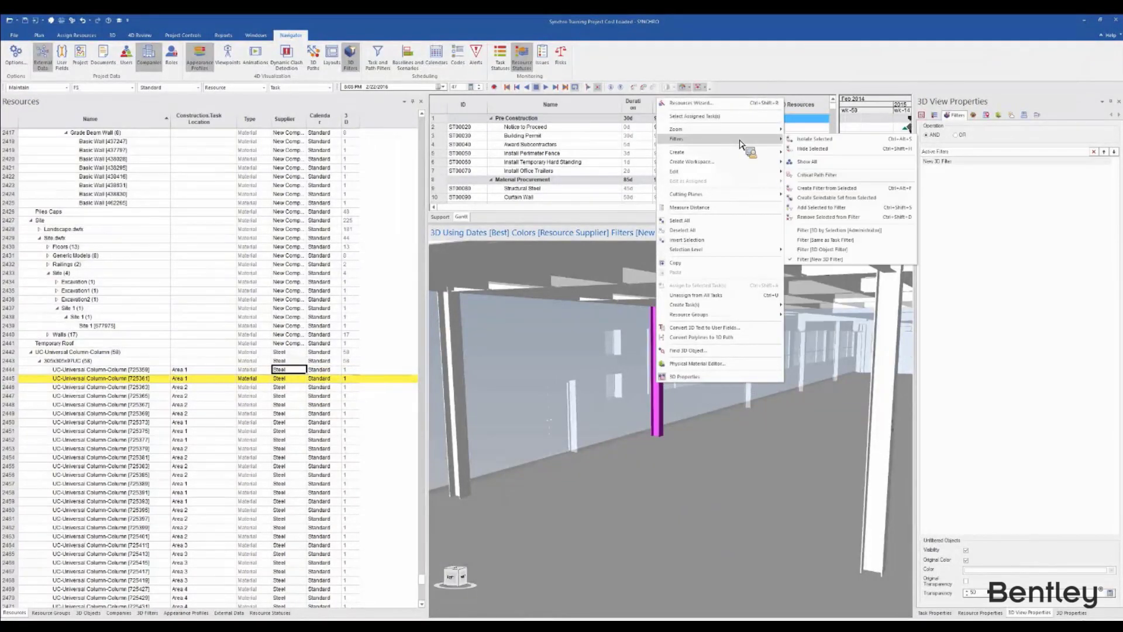
pyautogui.click(92, 408)
pyautogui.click(98, 381)
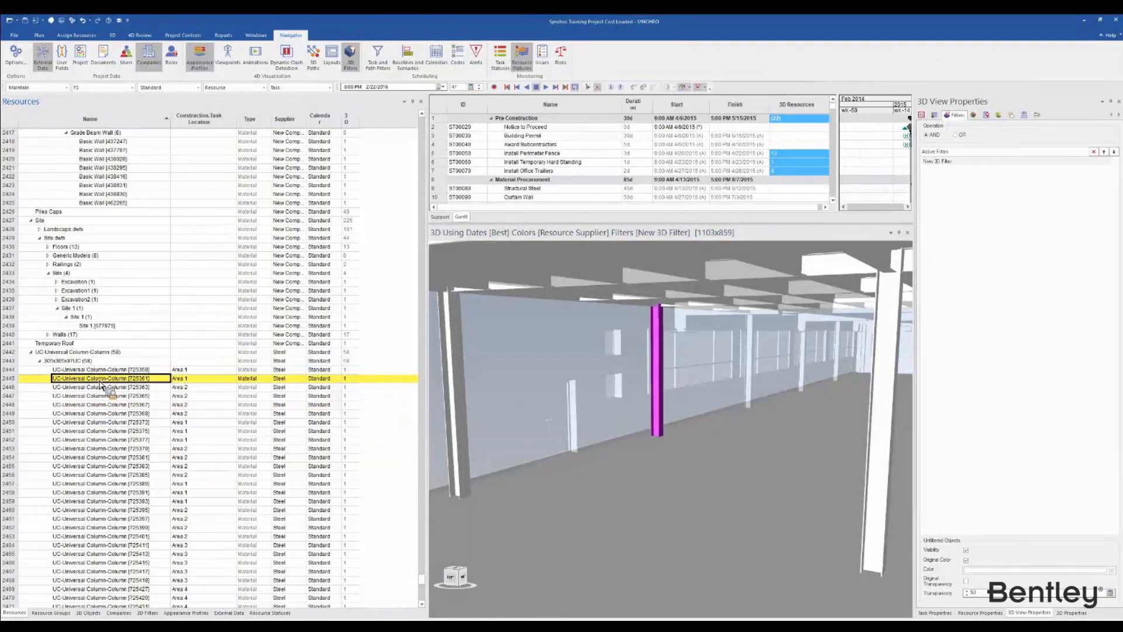
# Step: Examine the universal columns in the 3D view and their supplier entries in the resources list
pyautogui.scroll(-3, 766, 397)
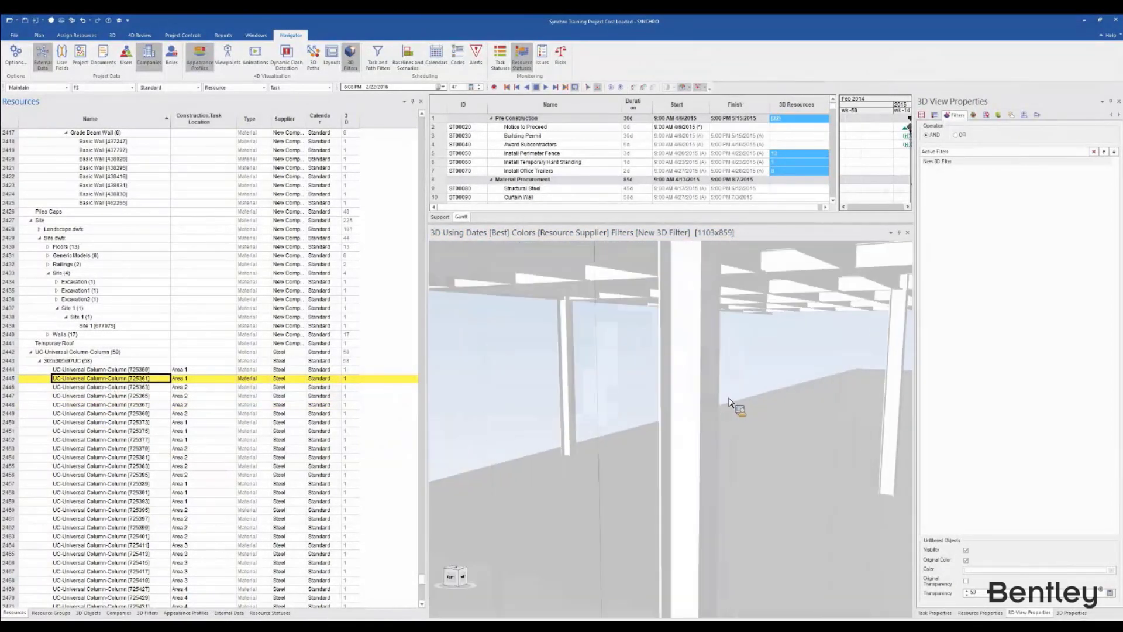
pyautogui.scroll(4, 727, 408)
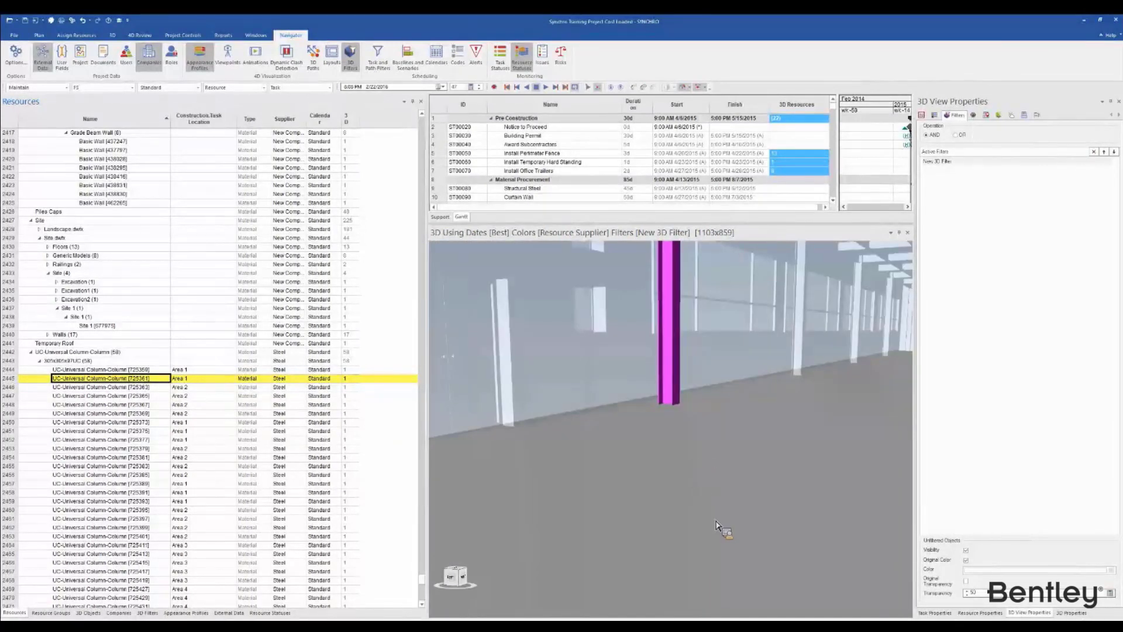
pyautogui.moveTo(718, 472); pyautogui.dragTo(726, 474, button='middle')
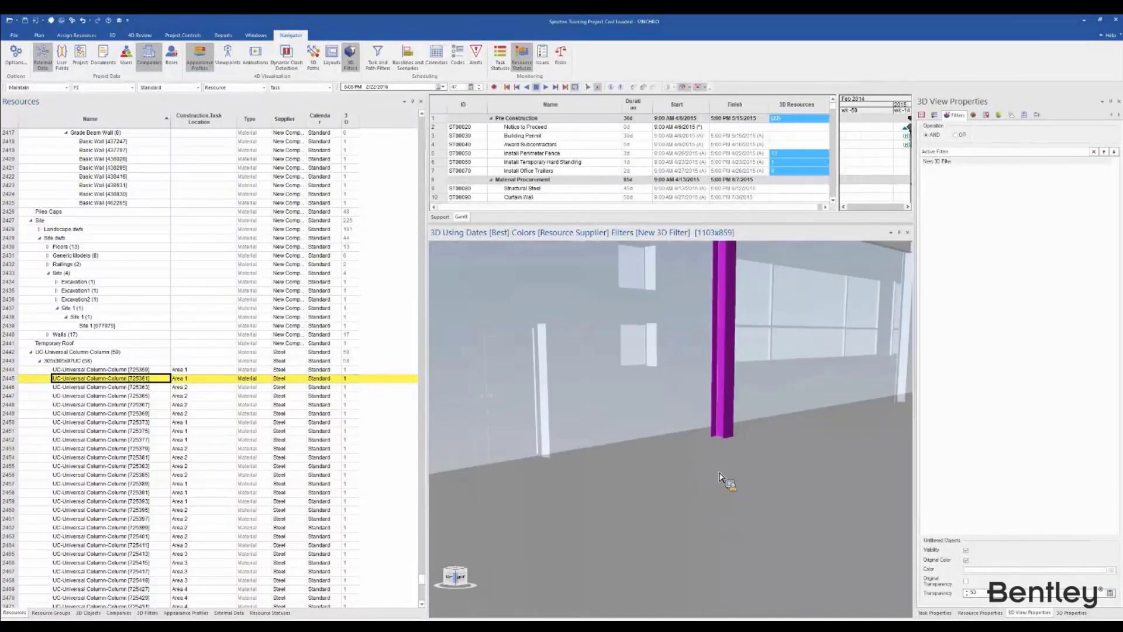
pyautogui.scroll(3, 647, 475)
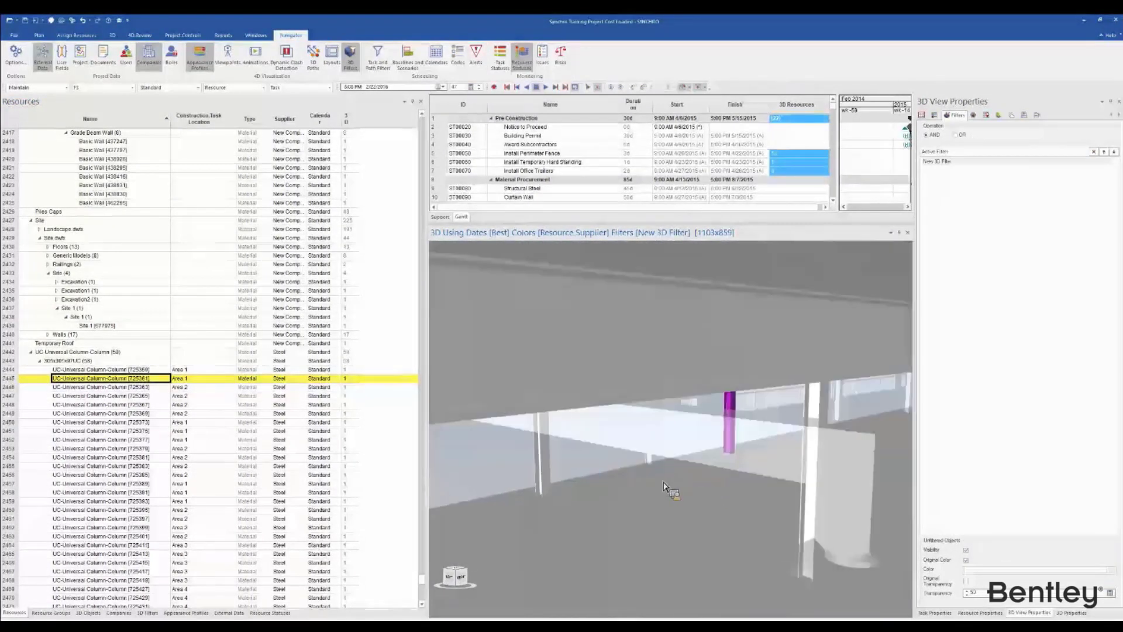
pyautogui.scroll(3, 662, 486)
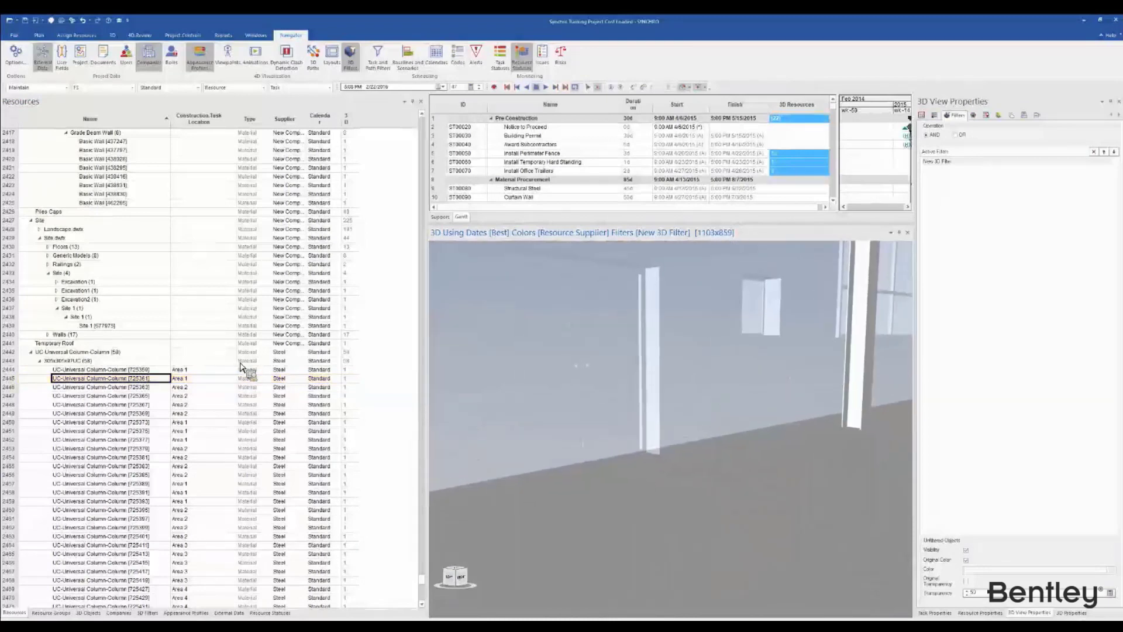
pyautogui.scroll(-6, 184, 456)
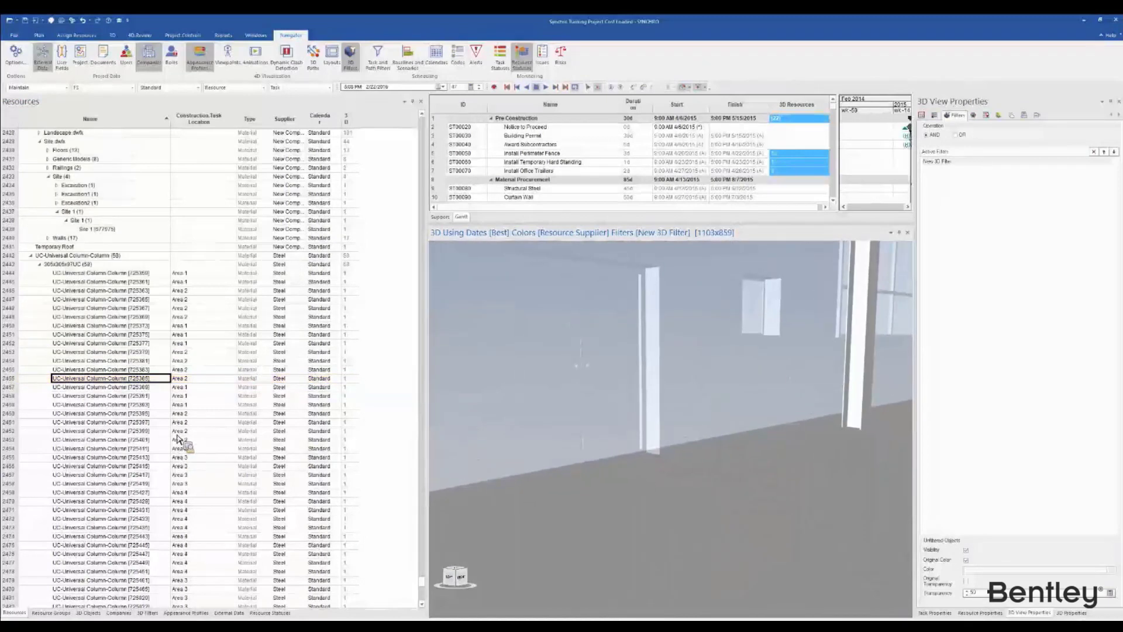
pyautogui.scroll(8, 186, 387)
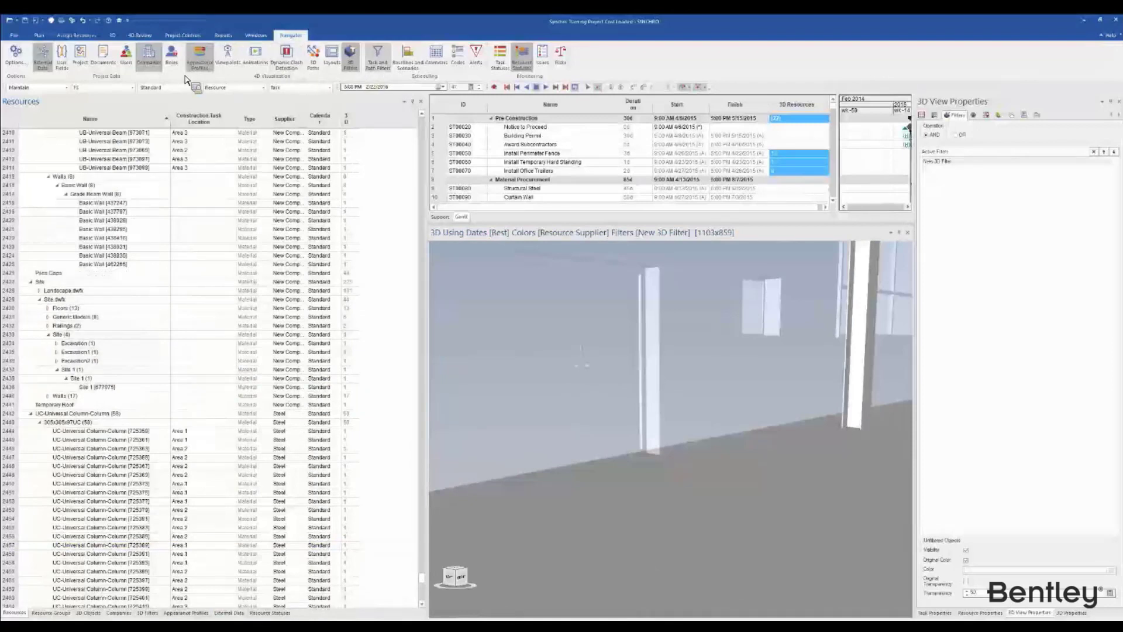
# Step: Set the Steel company's color to DC143C in the companies list and examine the building's columns in the 3D view
pyautogui.click(148, 58)
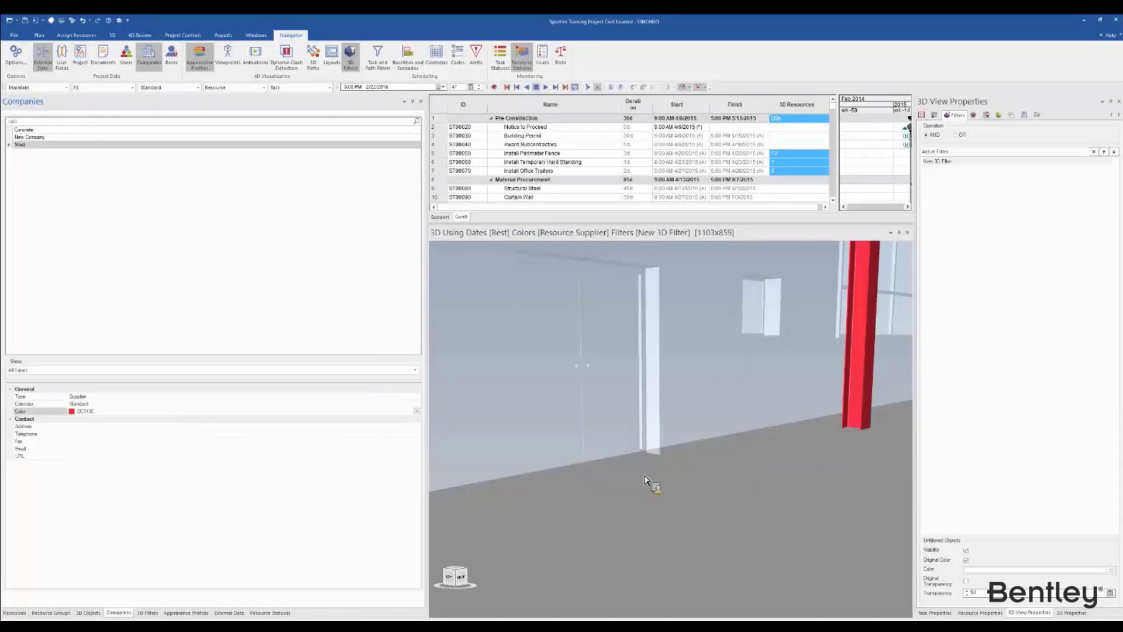
pyautogui.scroll(-5, 690, 464)
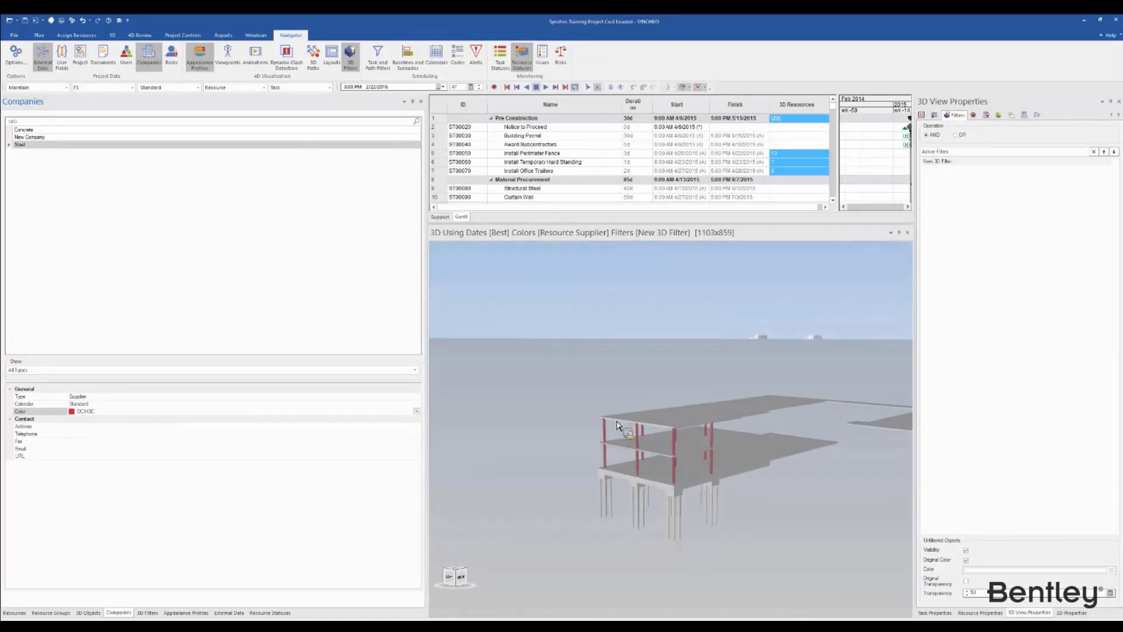
pyautogui.moveTo(741, 386); pyautogui.dragTo(572, 527, button='middle')
pyautogui.scroll(-3, 613, 538)
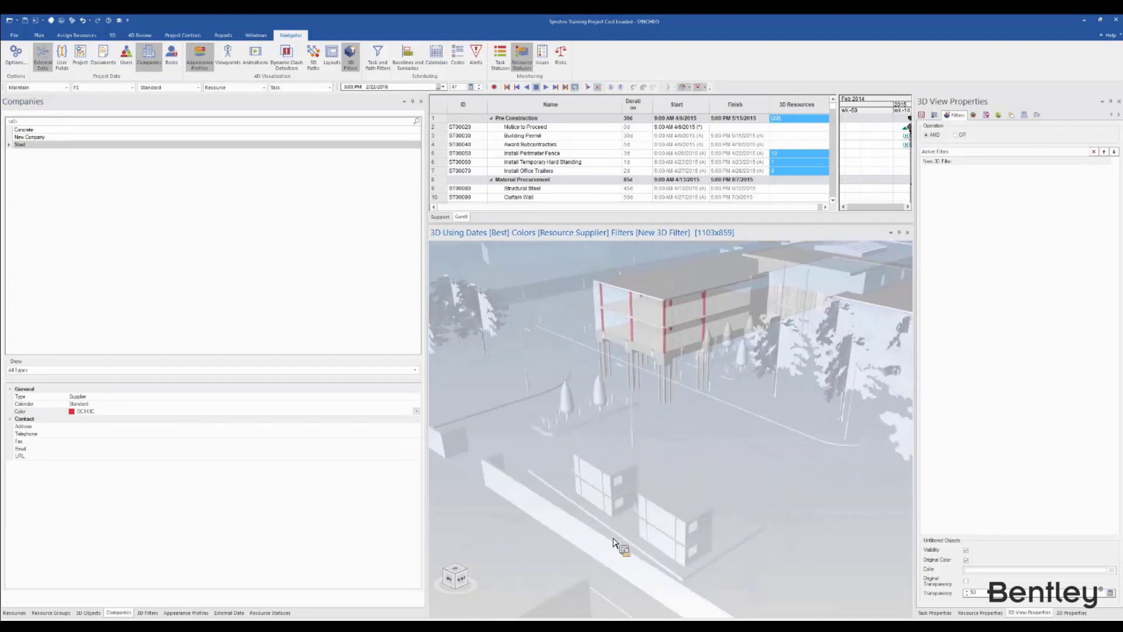
pyautogui.moveTo(579, 442); pyautogui.dragTo(527, 481, button='middle')
pyautogui.scroll(2, 526, 480)
pyautogui.scroll(4, 514, 450)
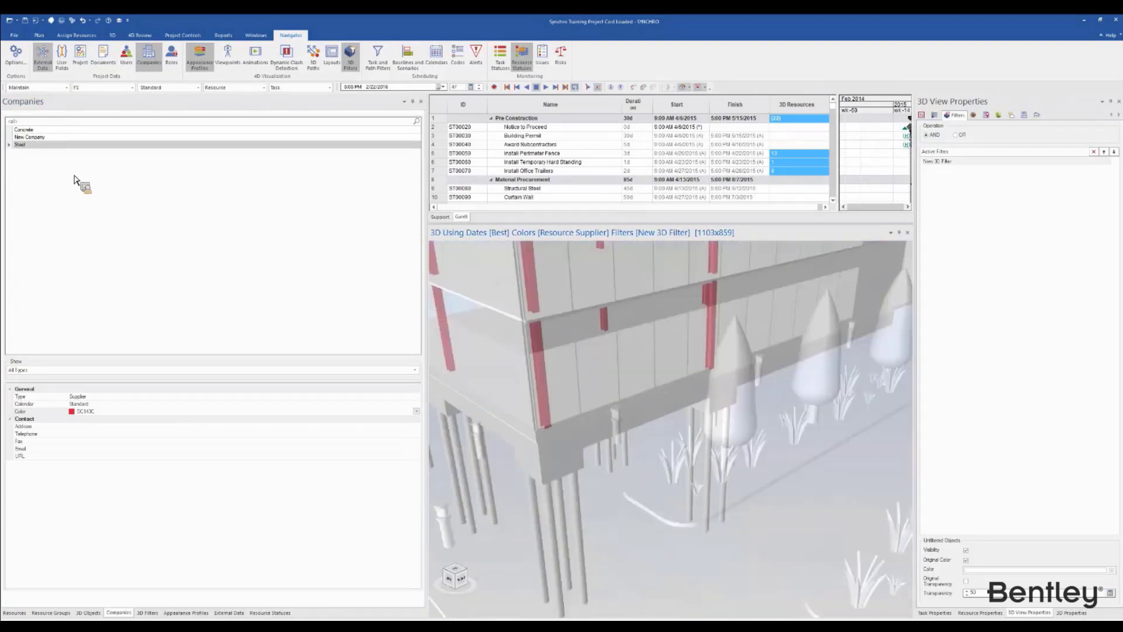
pyautogui.moveTo(586, 490); pyautogui.dragTo(515, 541, button='middle')
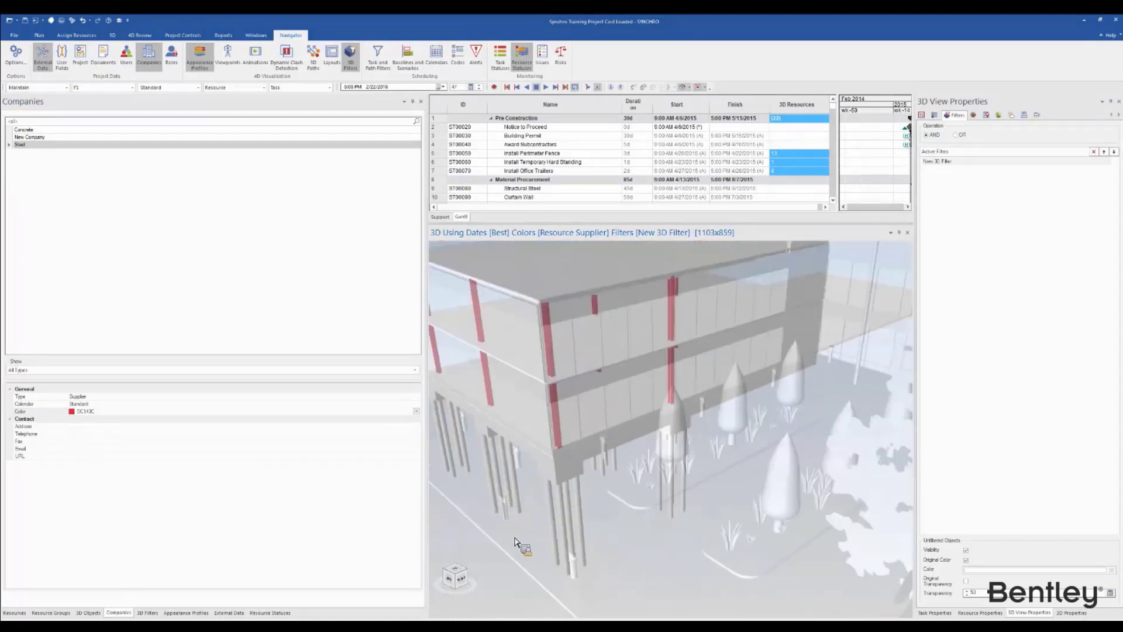
pyautogui.moveTo(332, 340); pyautogui.dragTo(554, 326)
pyautogui.rightClick(563, 326)
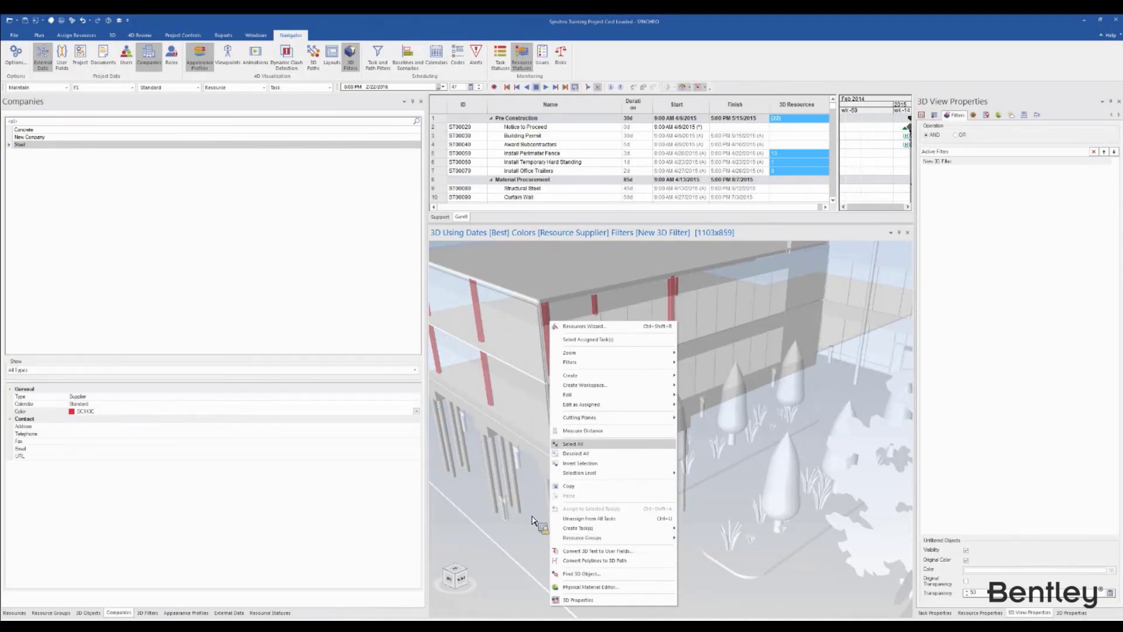
pyautogui.click(512, 538)
pyautogui.rightClick(607, 403)
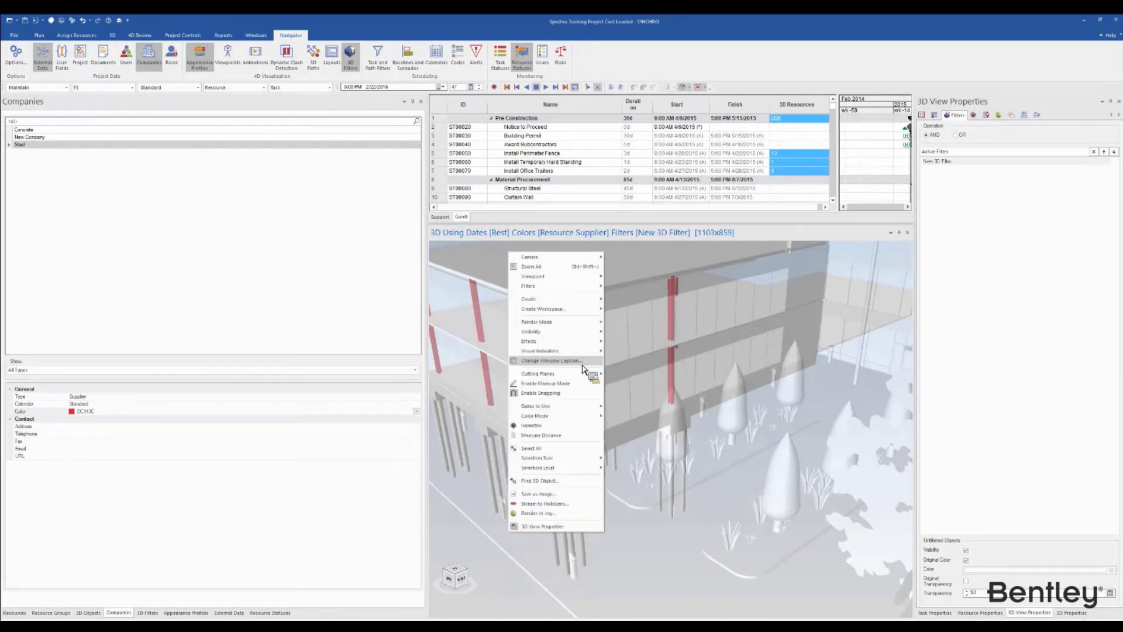
pyautogui.moveTo(590, 416)
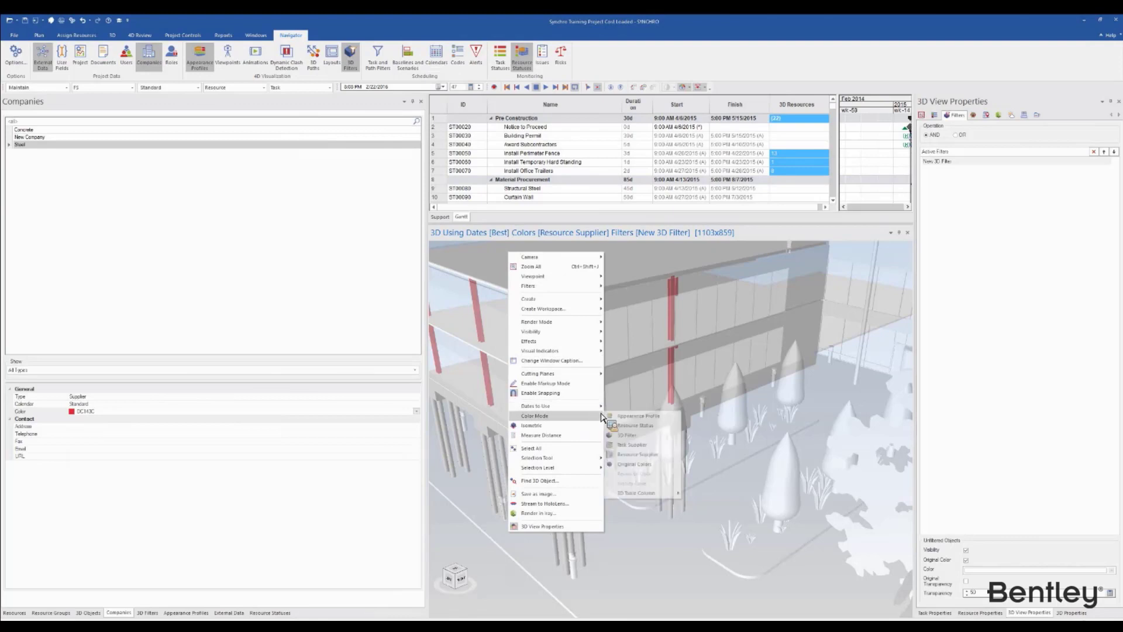
pyautogui.moveTo(655, 499)
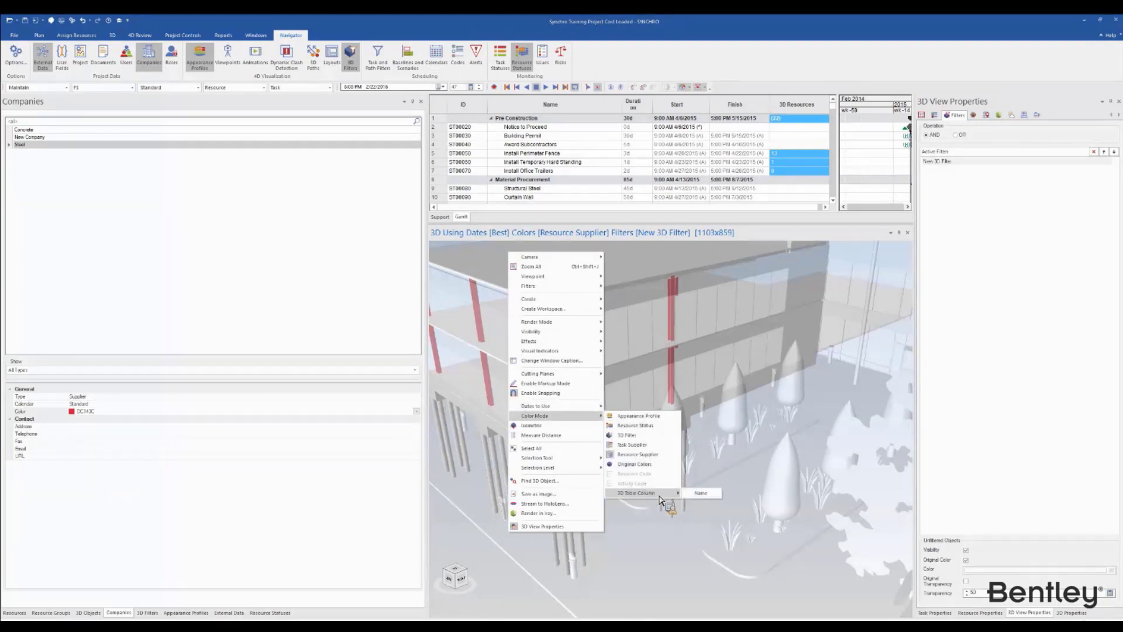
# Step: Show the 3D objects list from its beginning and set the 3D view's color mode to the Name 3D table column
pyautogui.click(88, 612)
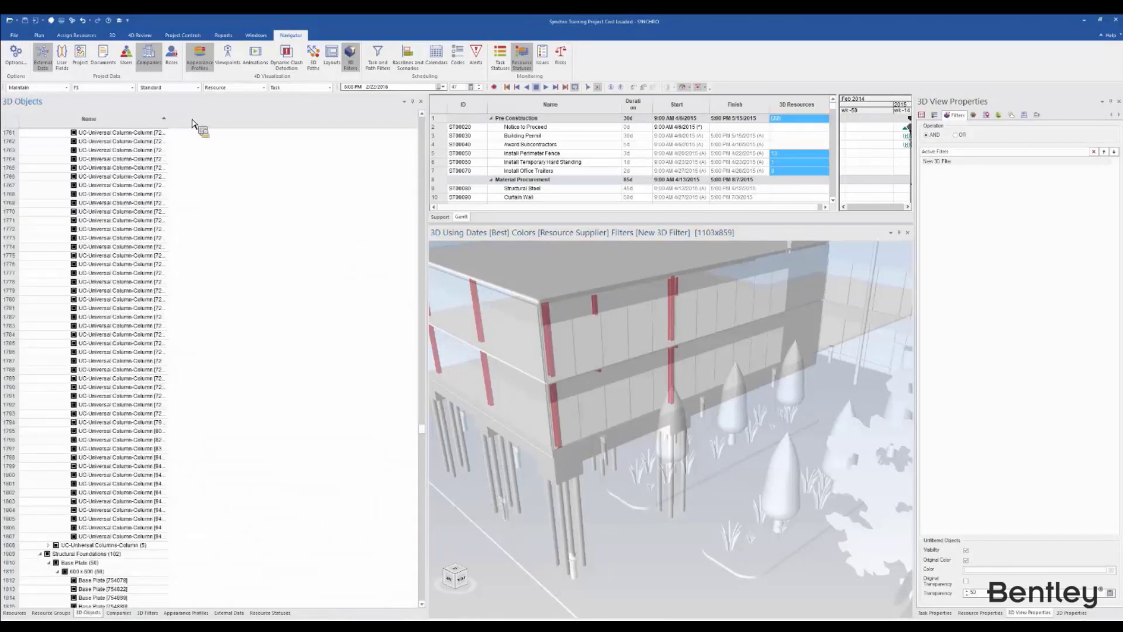
pyautogui.scroll(5, 416, 401)
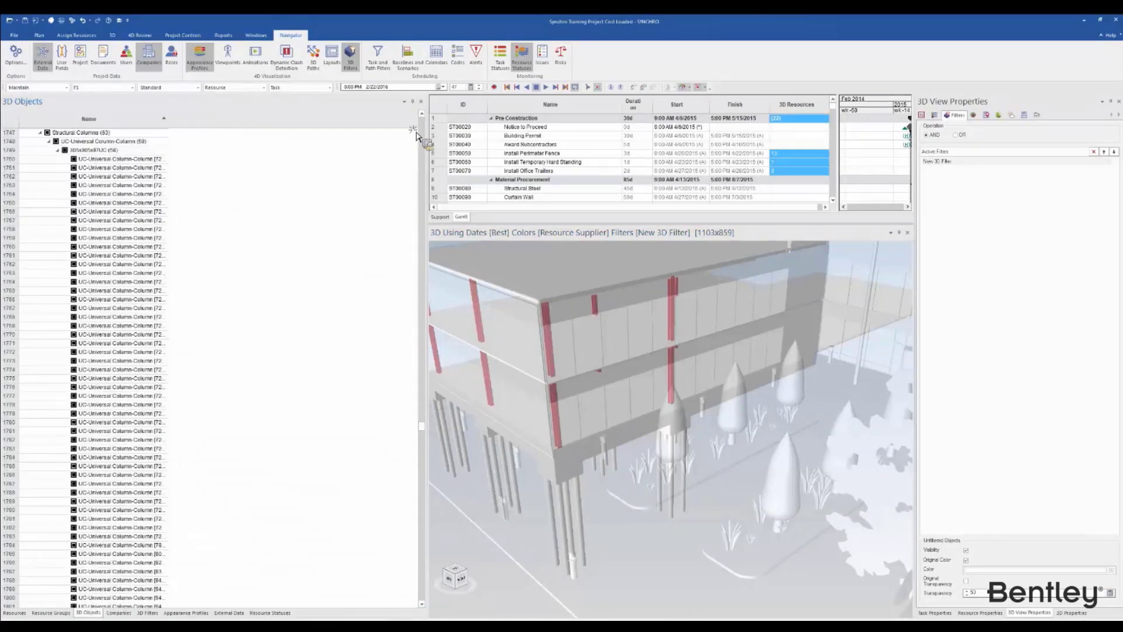
pyautogui.click(213, 271)
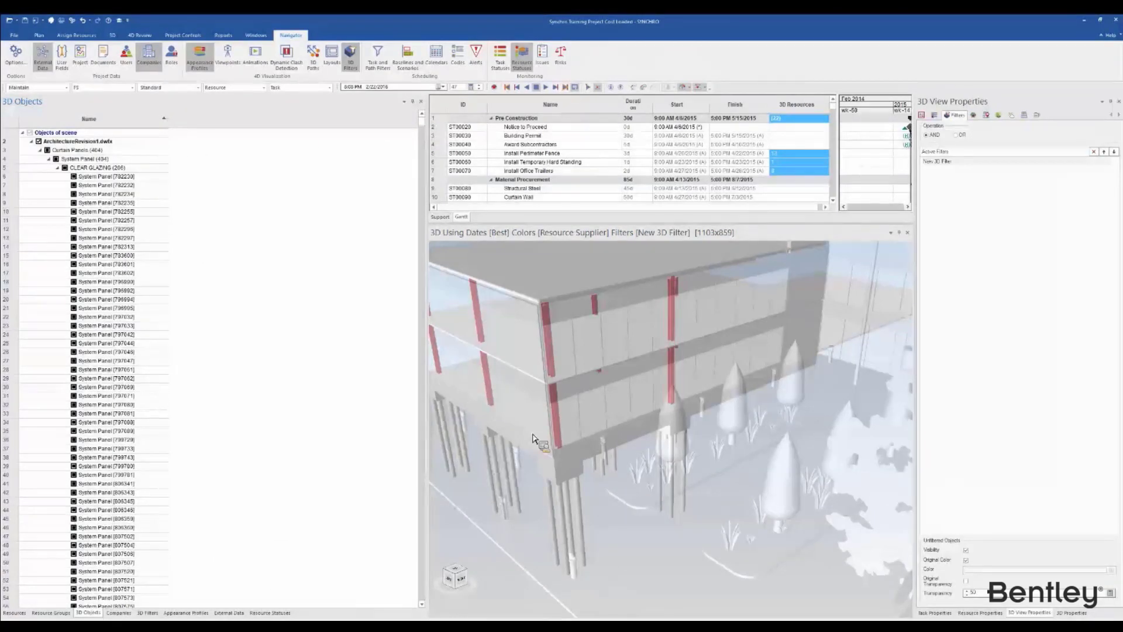
pyautogui.rightClick(557, 469)
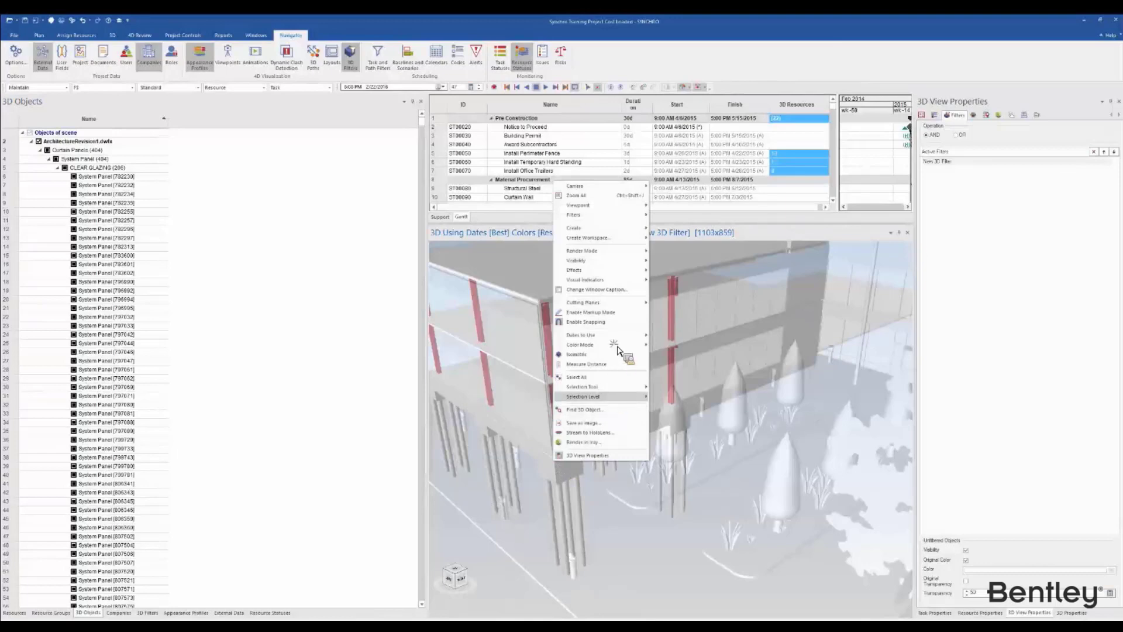
pyautogui.moveTo(614, 344)
pyautogui.moveTo(690, 422)
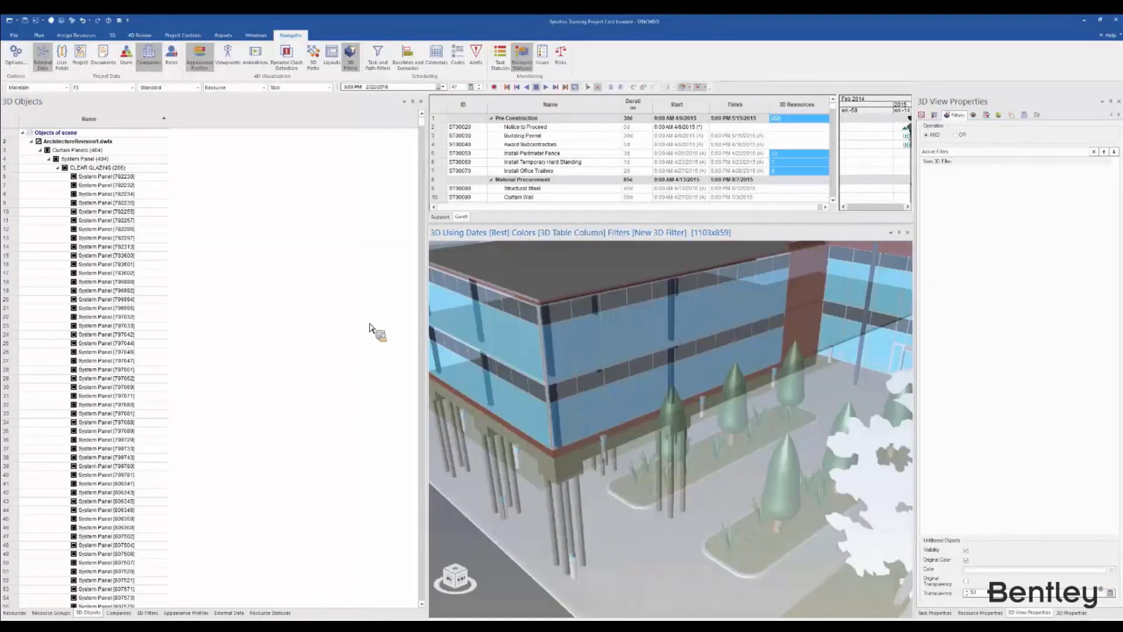
pyautogui.rightClick(100, 122)
pyautogui.click(153, 197)
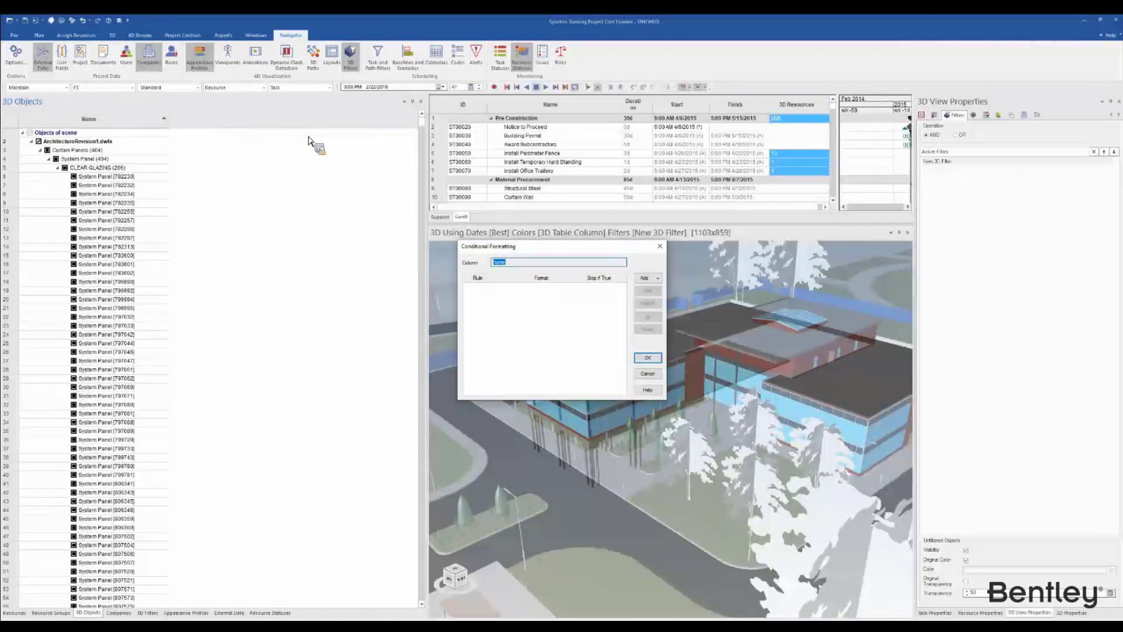
pyautogui.click(650, 377)
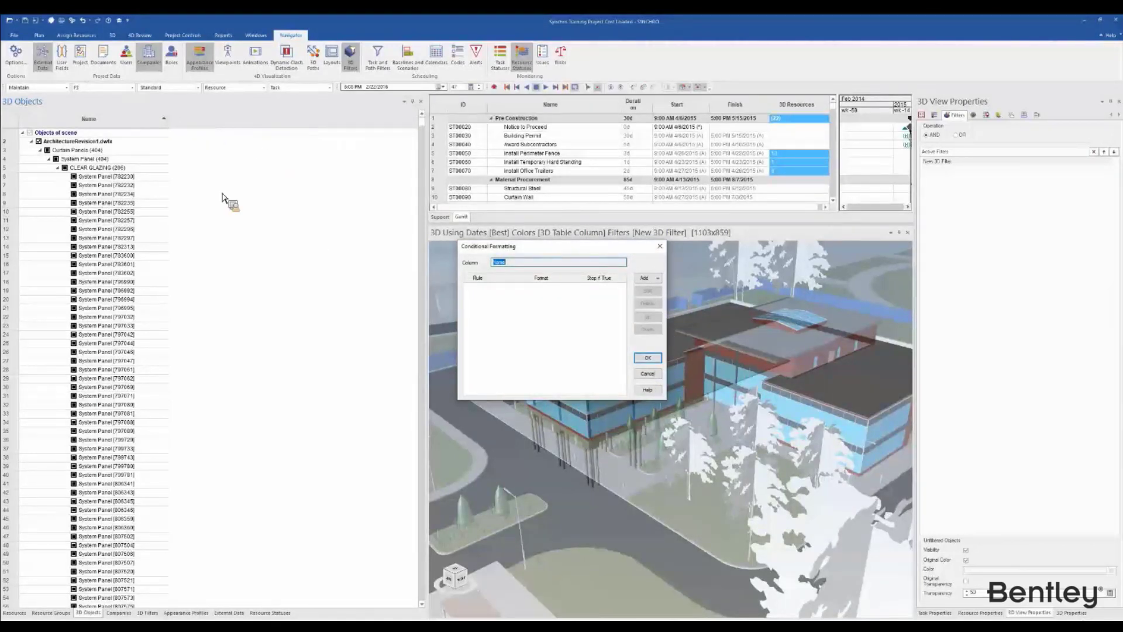
pyautogui.rightClick(188, 119)
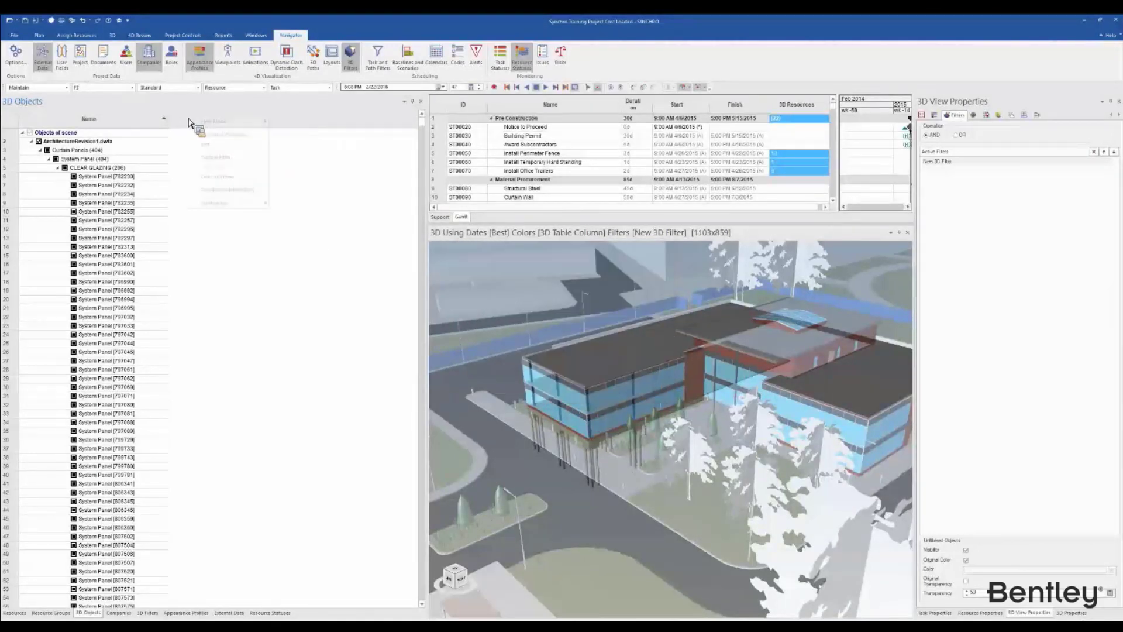
# Step: Add a conditional formatting rule by value to the 3D objects' Name column for names that contain "Column"
pyautogui.rightClick(88, 120)
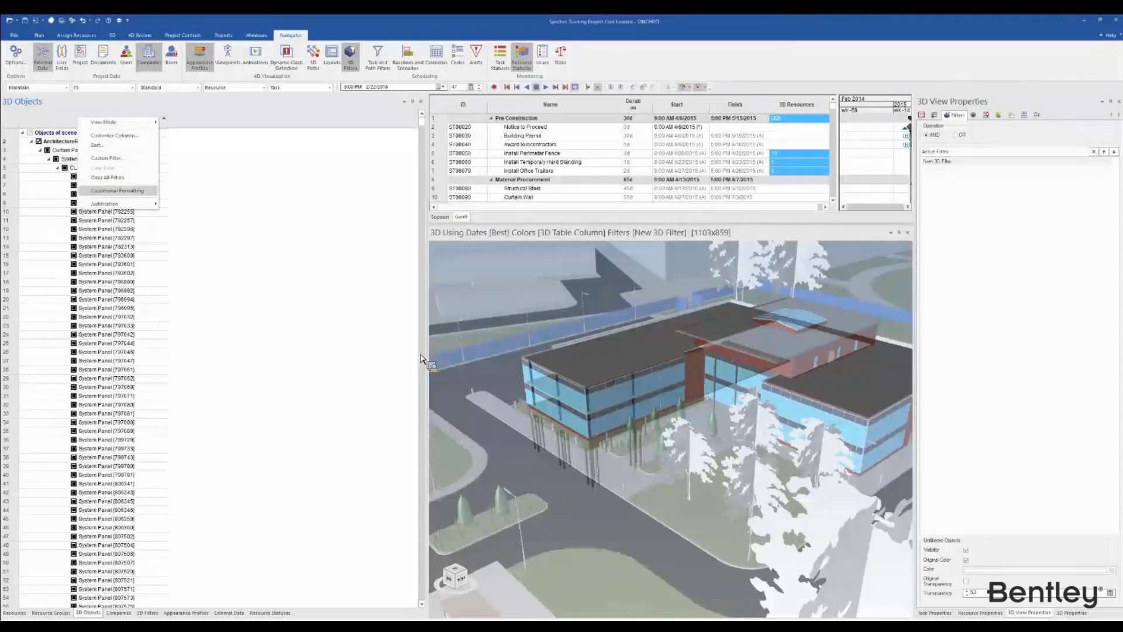
pyautogui.click(135, 191)
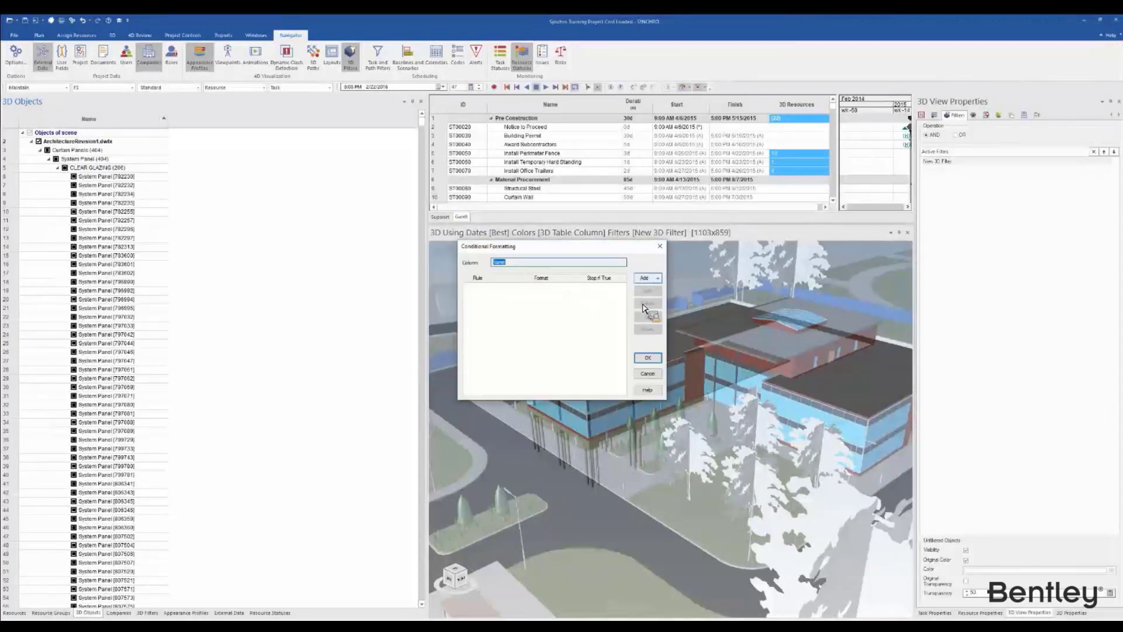
pyautogui.click(645, 277)
pyautogui.press('Return')
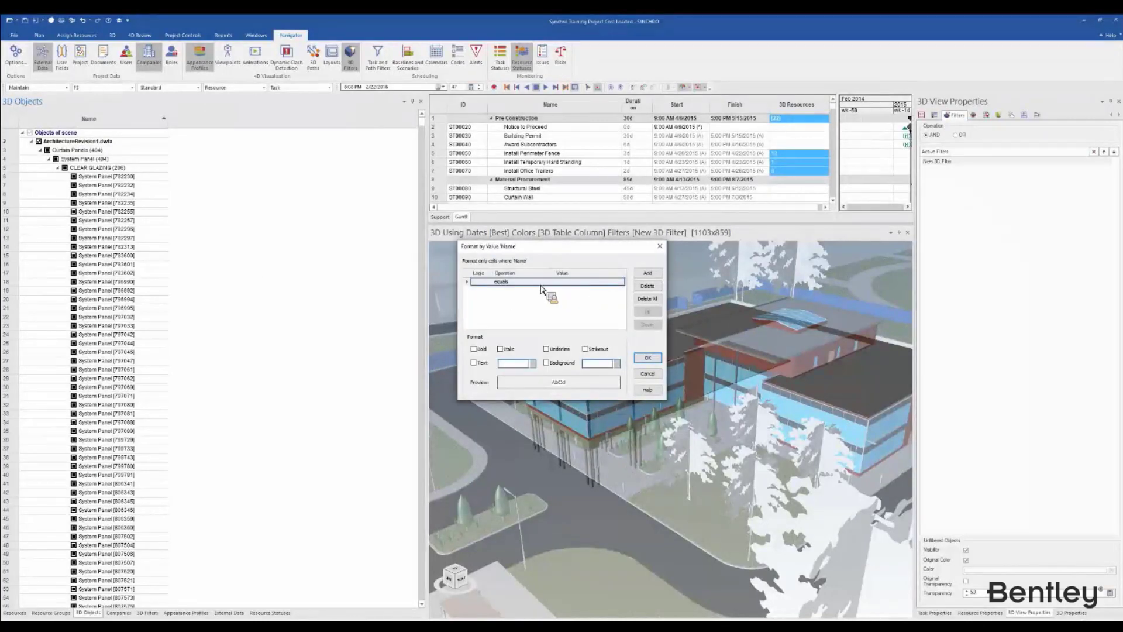
pyautogui.click(572, 282)
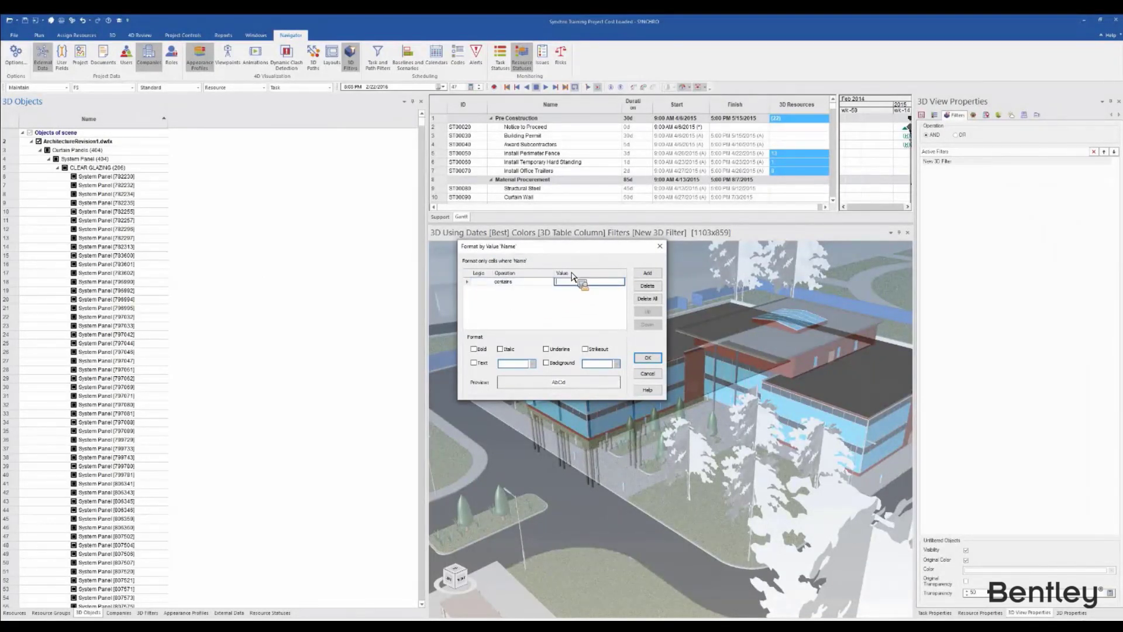
pyautogui.click(648, 357)
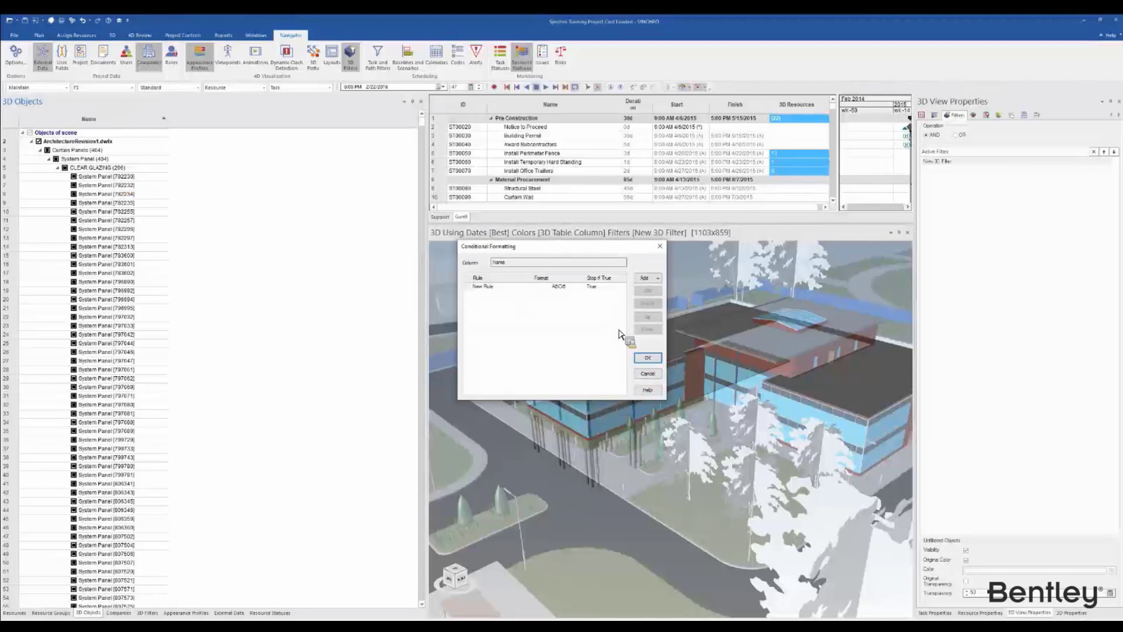
# Step: Give the new rule a light green background and apply the conditional formatting to the Name column
pyautogui.click(585, 288)
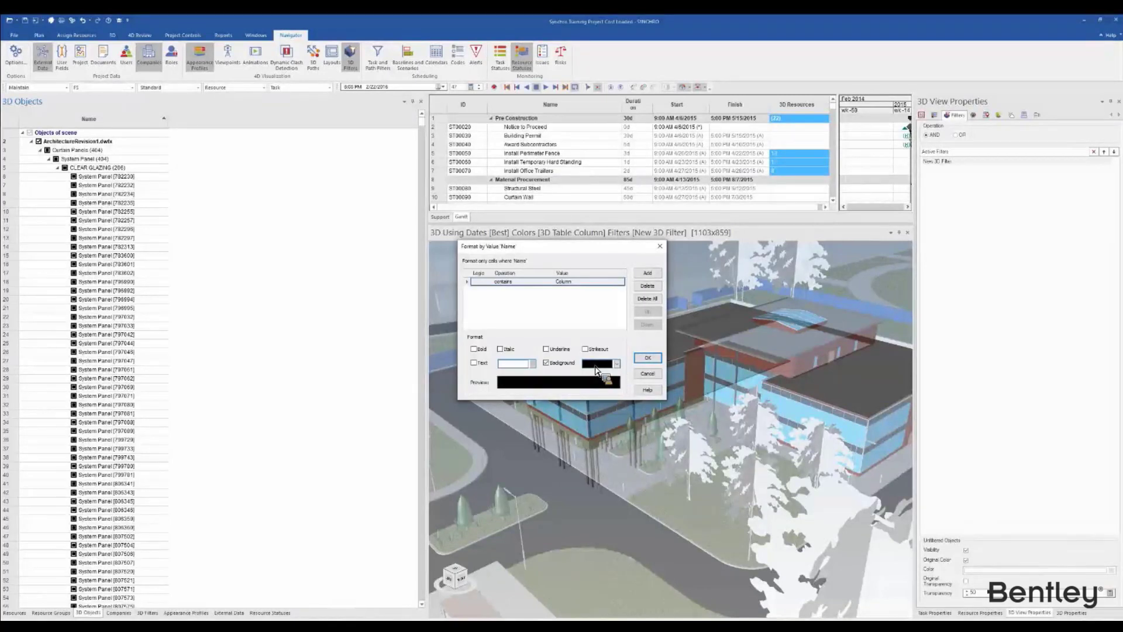
pyautogui.click(615, 364)
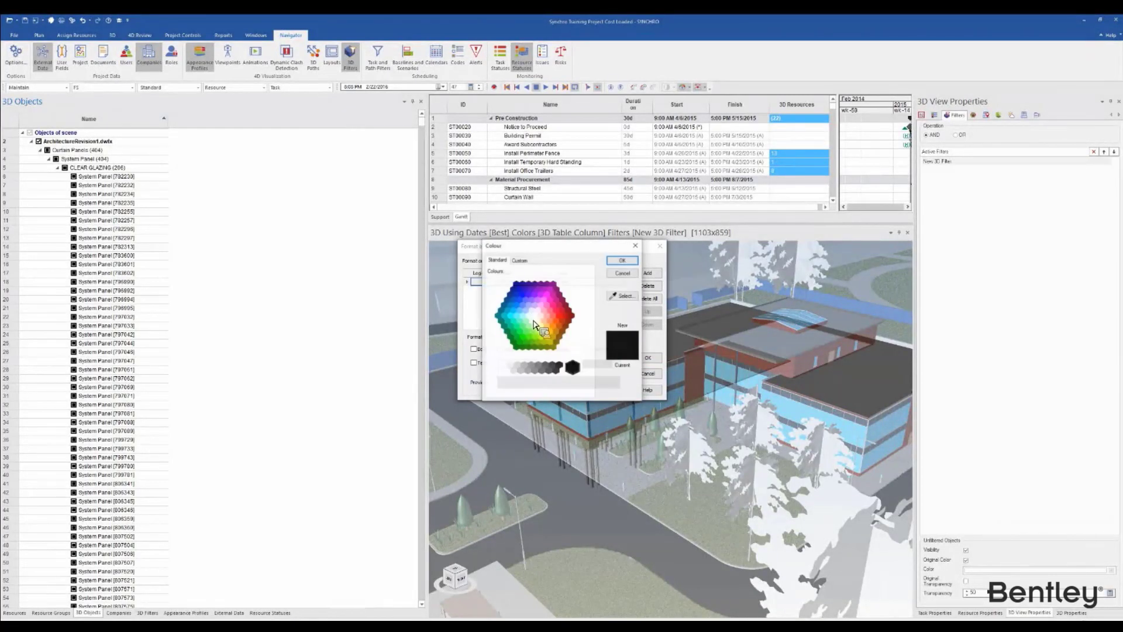
pyautogui.click(530, 329)
pyautogui.click(622, 260)
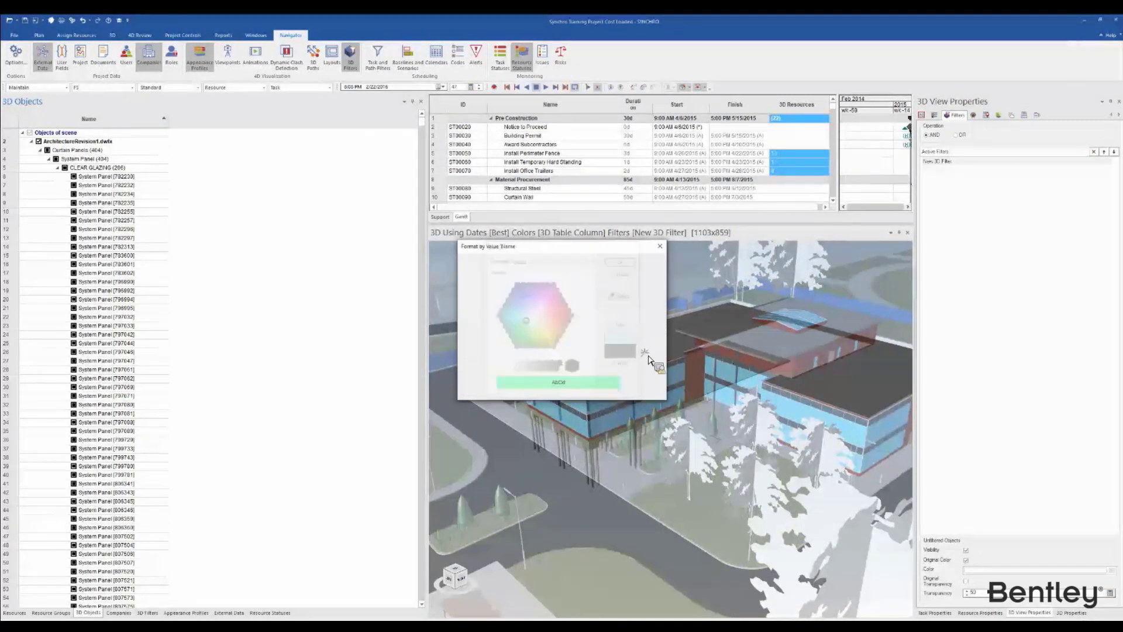
pyautogui.click(647, 357)
pyautogui.click(645, 357)
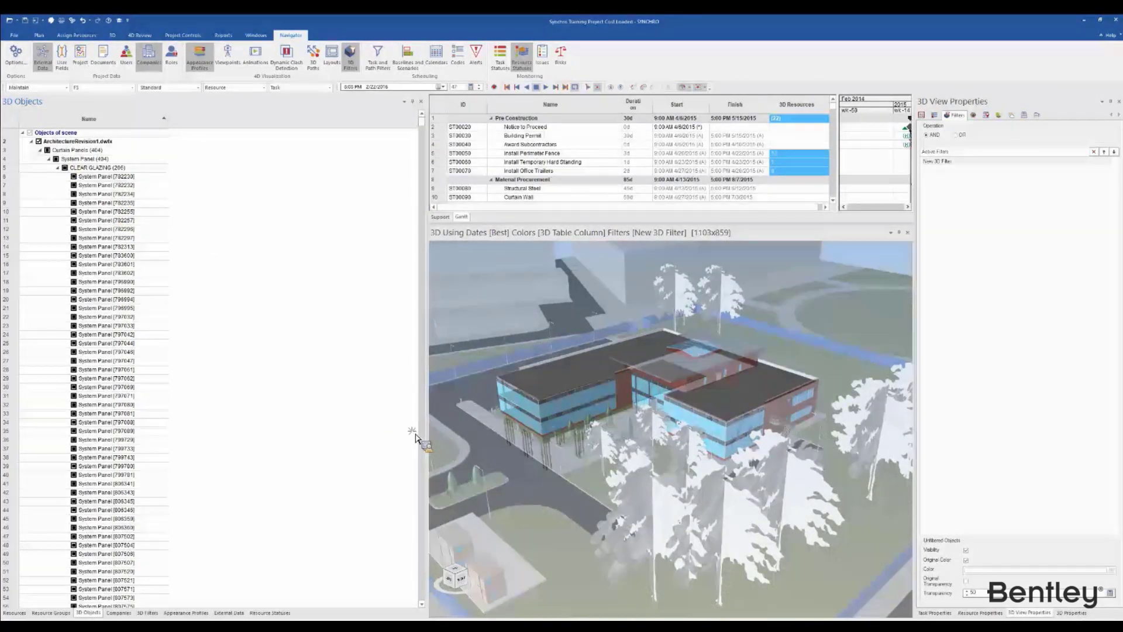
# Step: Examine the universal columns in the 3D objects list and in the 3D view colored by table column
pyautogui.rightClick(524, 467)
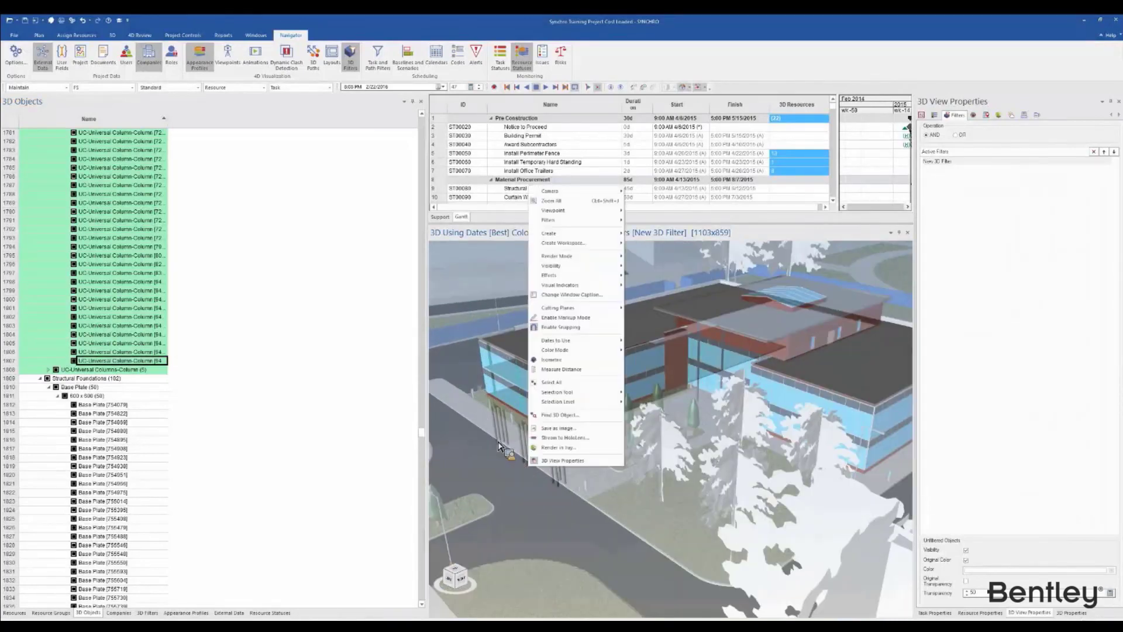
pyautogui.click(636, 380)
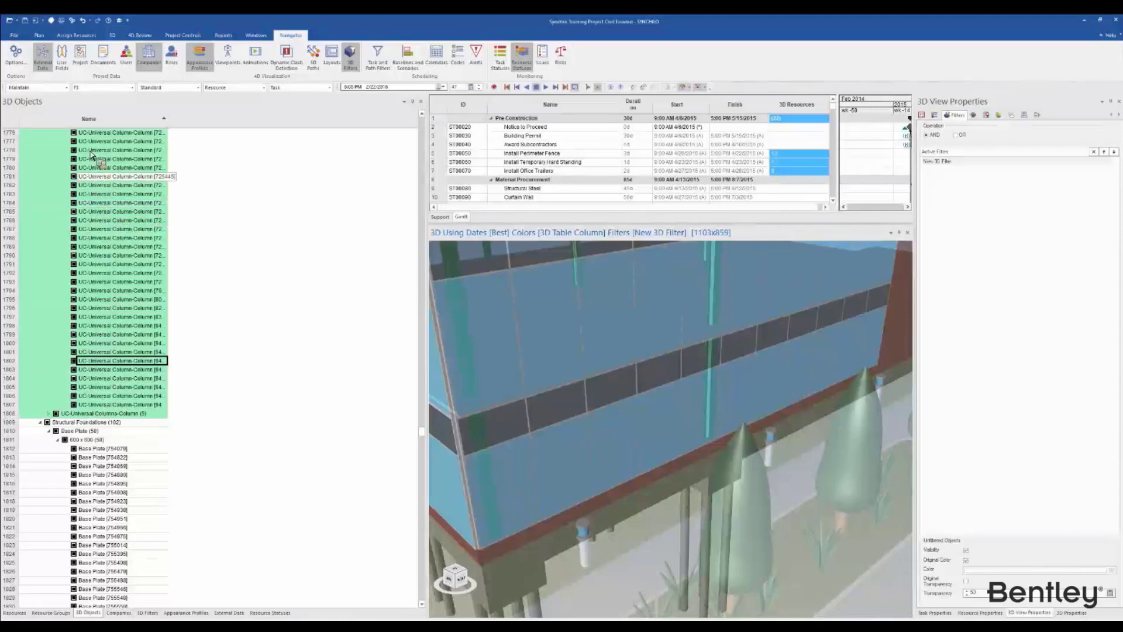
pyautogui.scroll(1, 115, 142)
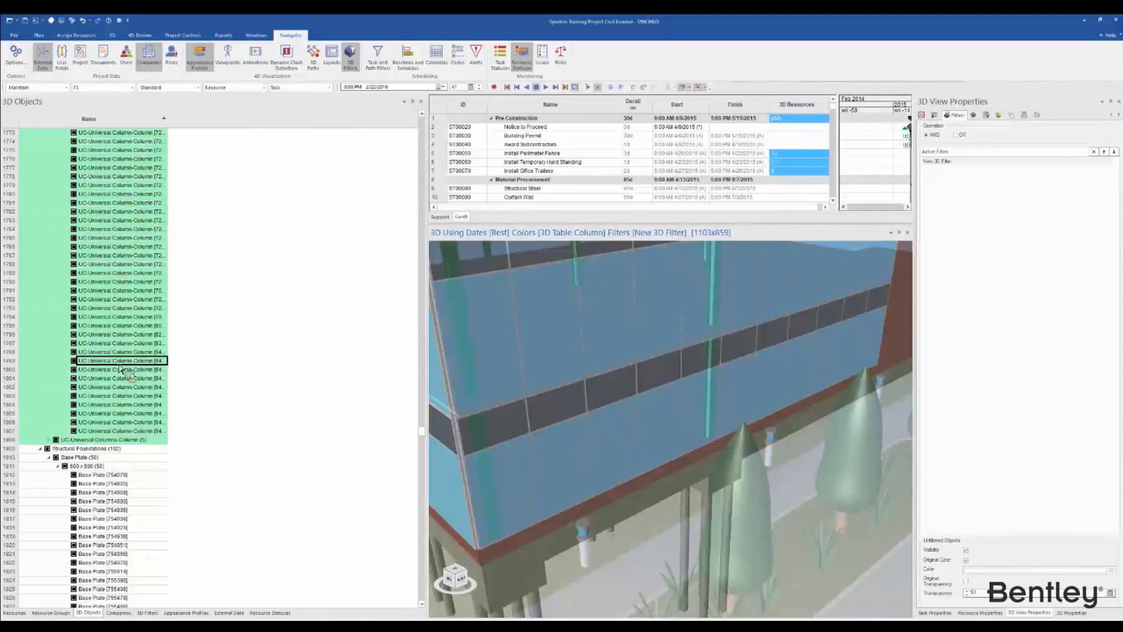
pyautogui.scroll(1, 115, 157)
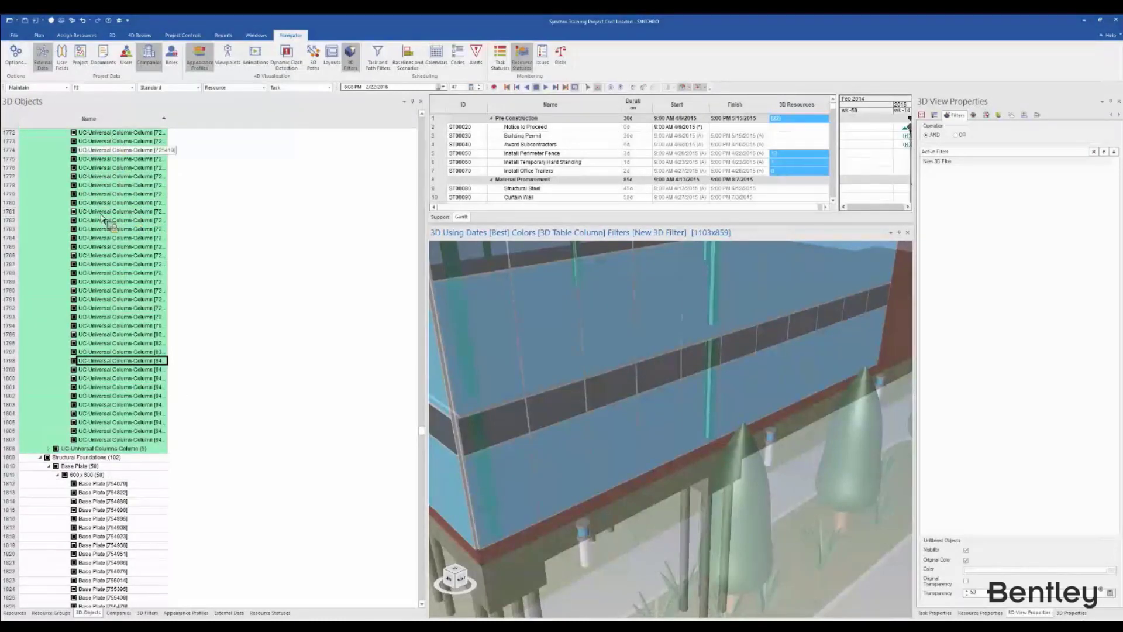
pyautogui.moveTo(111, 249); pyautogui.dragTo(704, 413)
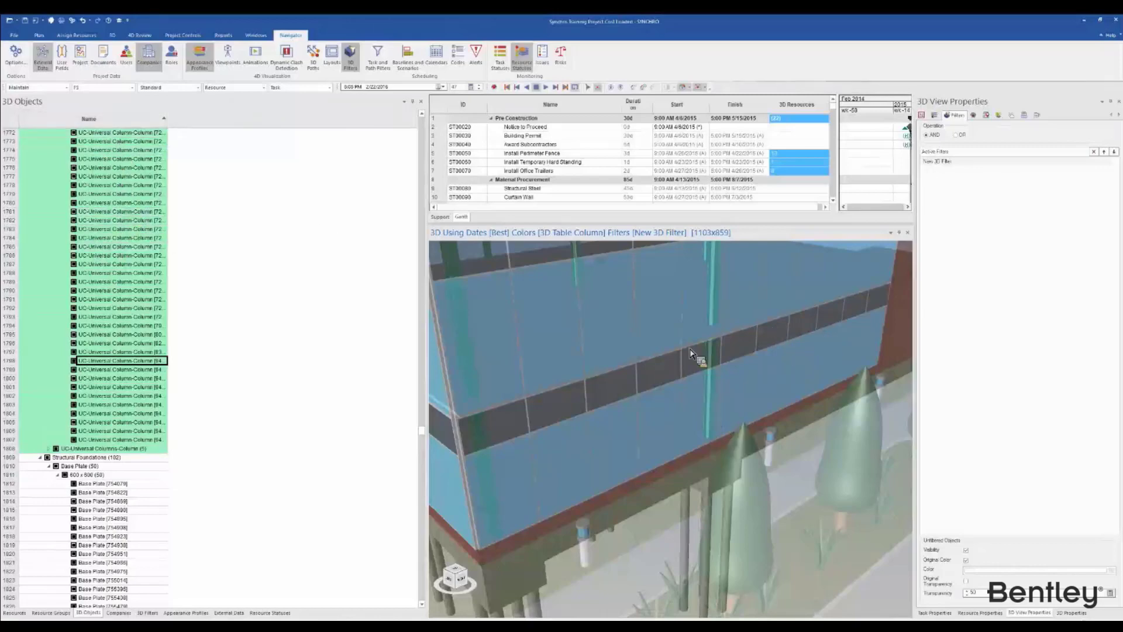
pyautogui.scroll(-4, 690, 353)
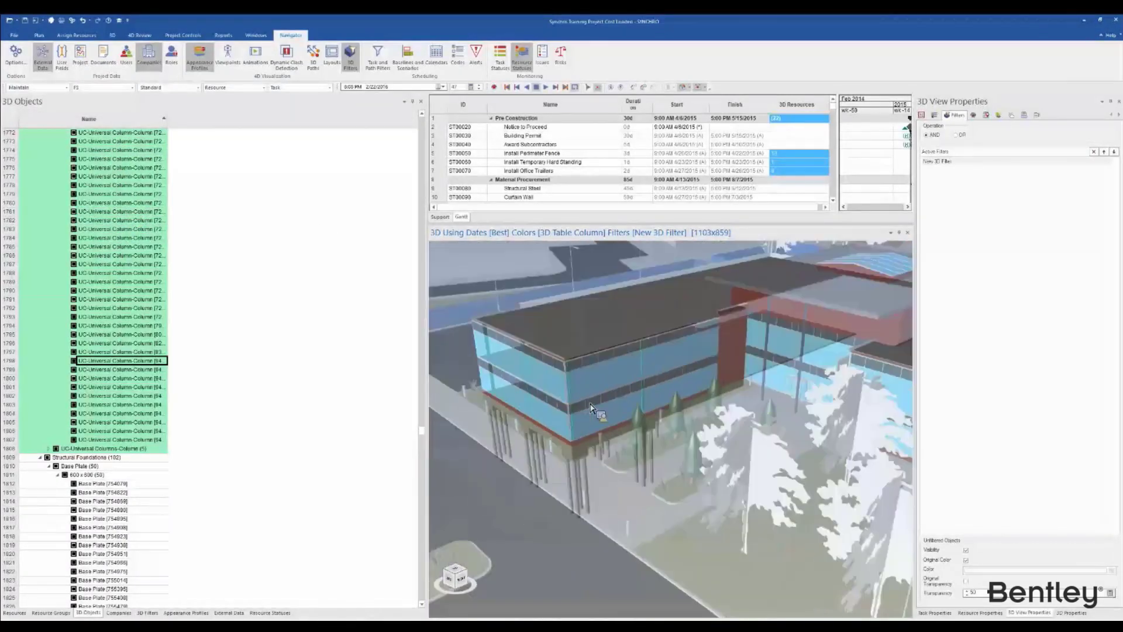
pyautogui.scroll(4, 646, 436)
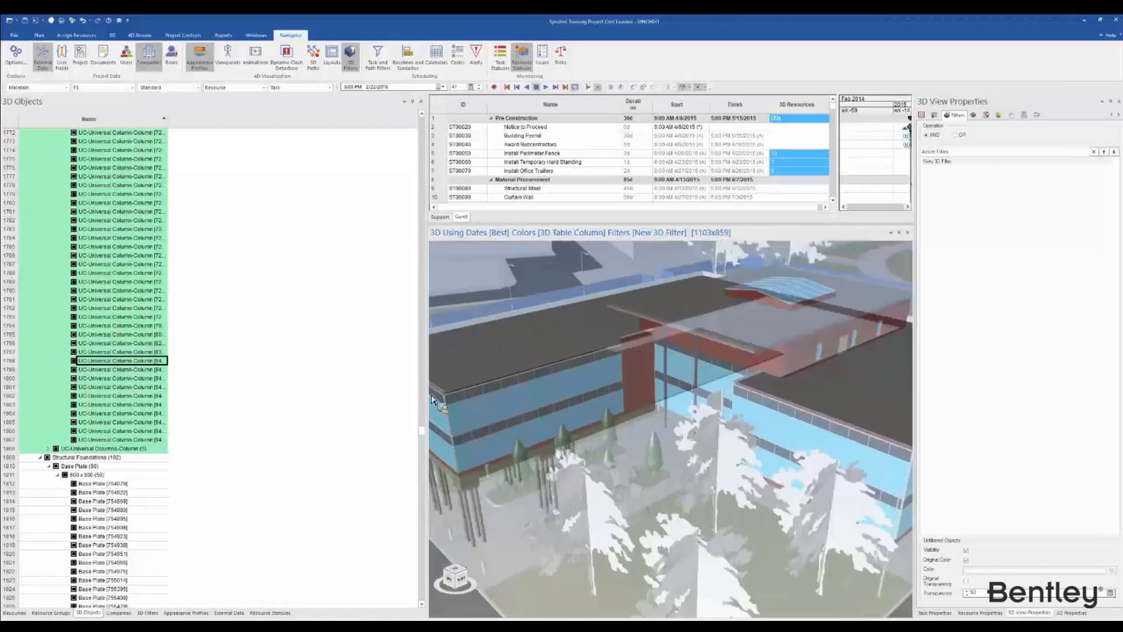
# Step: Widen the 3D view and look at the columns available for its 3D Table Column color mode
pyautogui.moveTo(424, 396); pyautogui.dragTo(218, 396)
pyautogui.rightClick(518, 451)
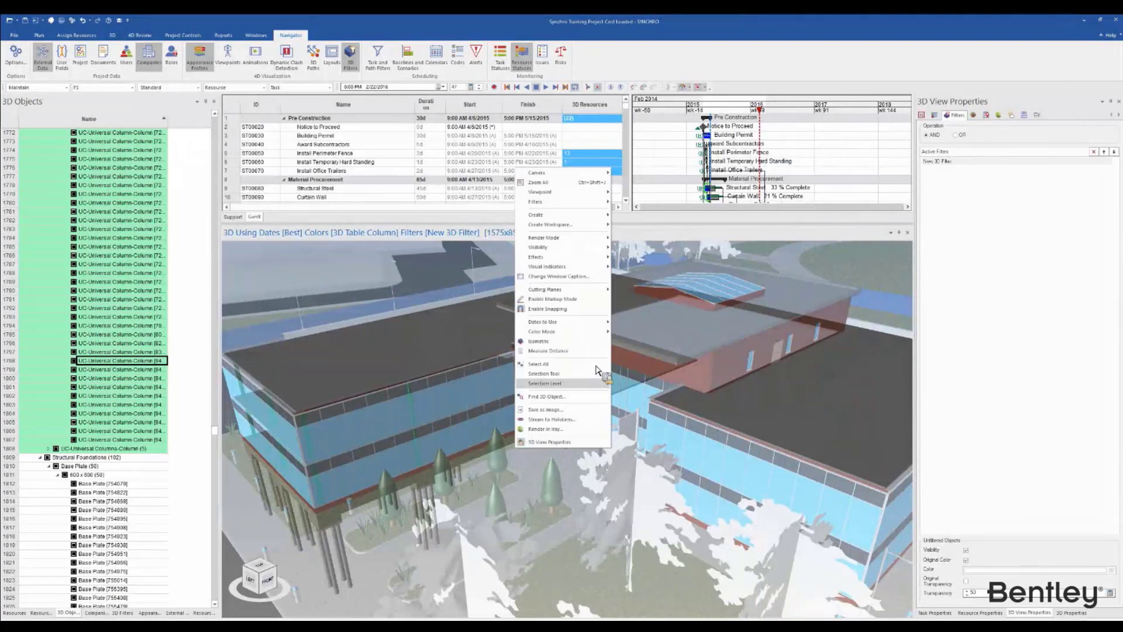
pyautogui.moveTo(579, 331)
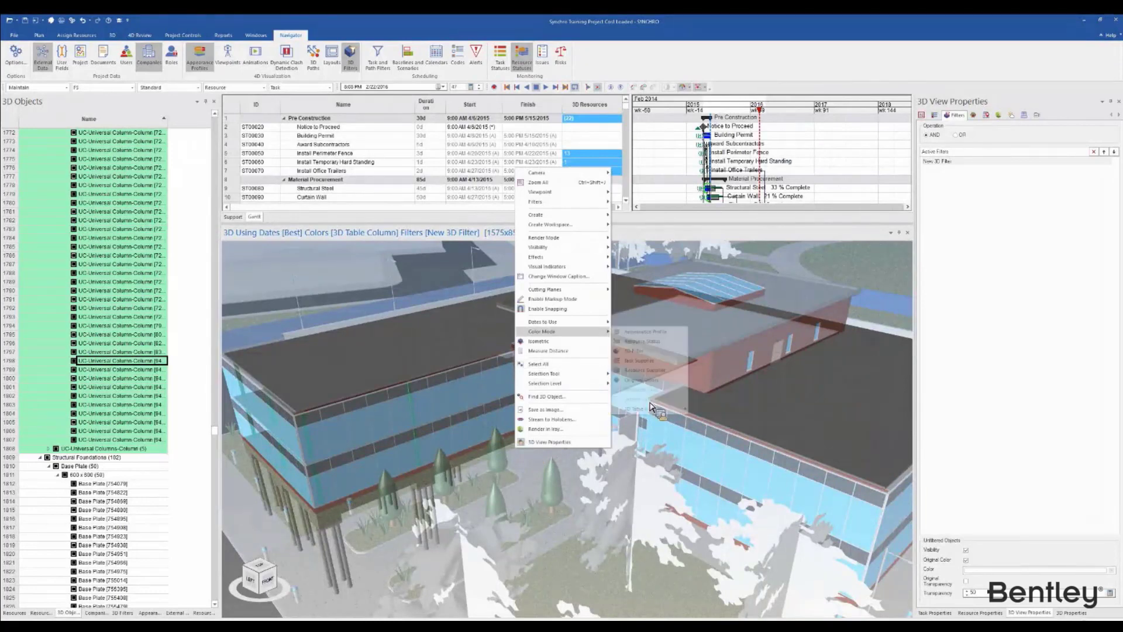
pyautogui.moveTo(653, 413)
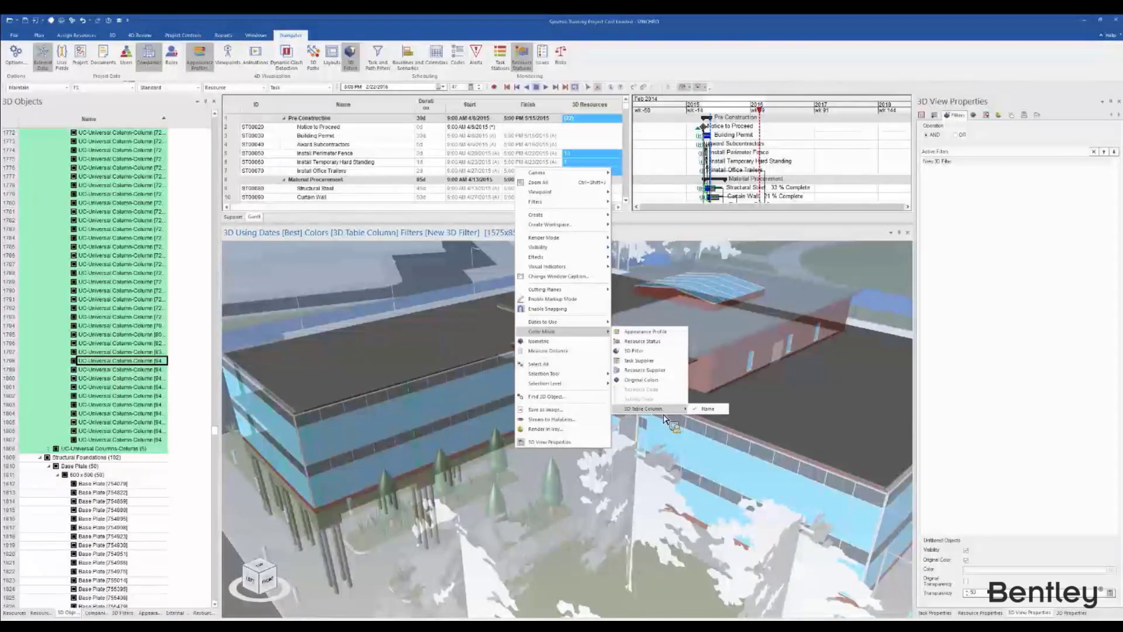
# Step: Sign in to the Bentley Software Downloads site in the browser and filter the products by the SYNCHRO brand
pyautogui.click(1110, 35)
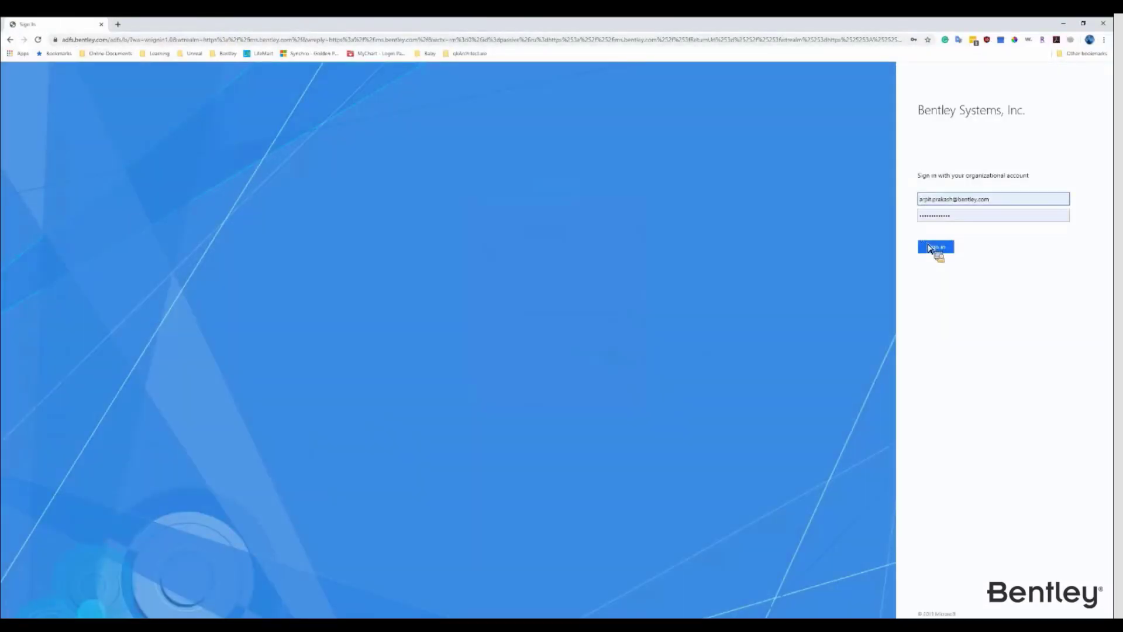
pyautogui.click(931, 248)
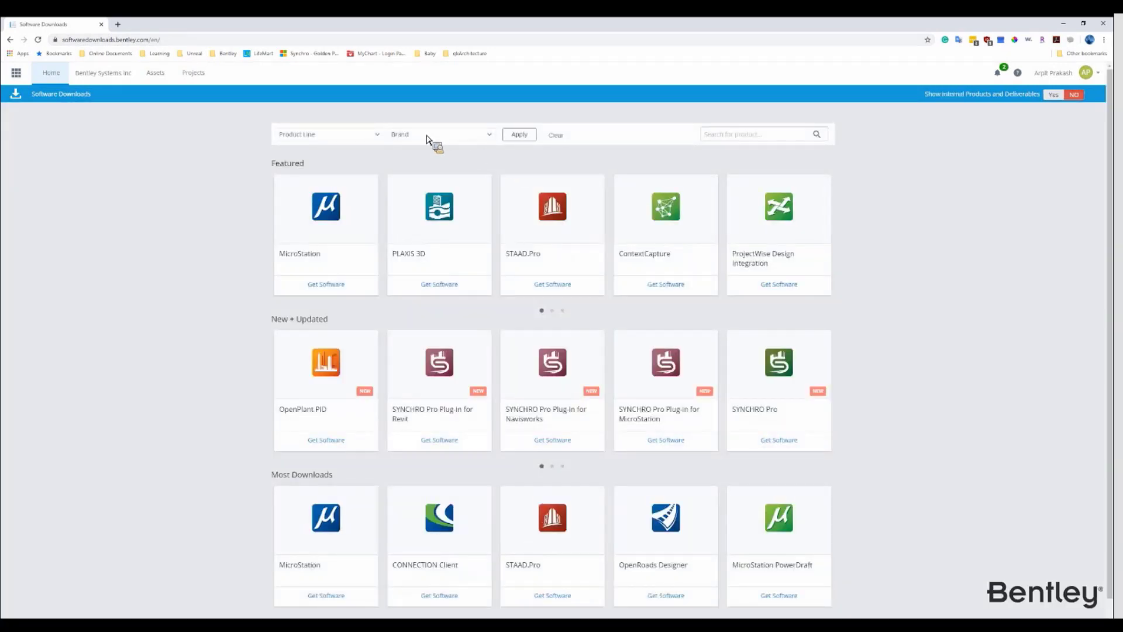
pyautogui.click(434, 136)
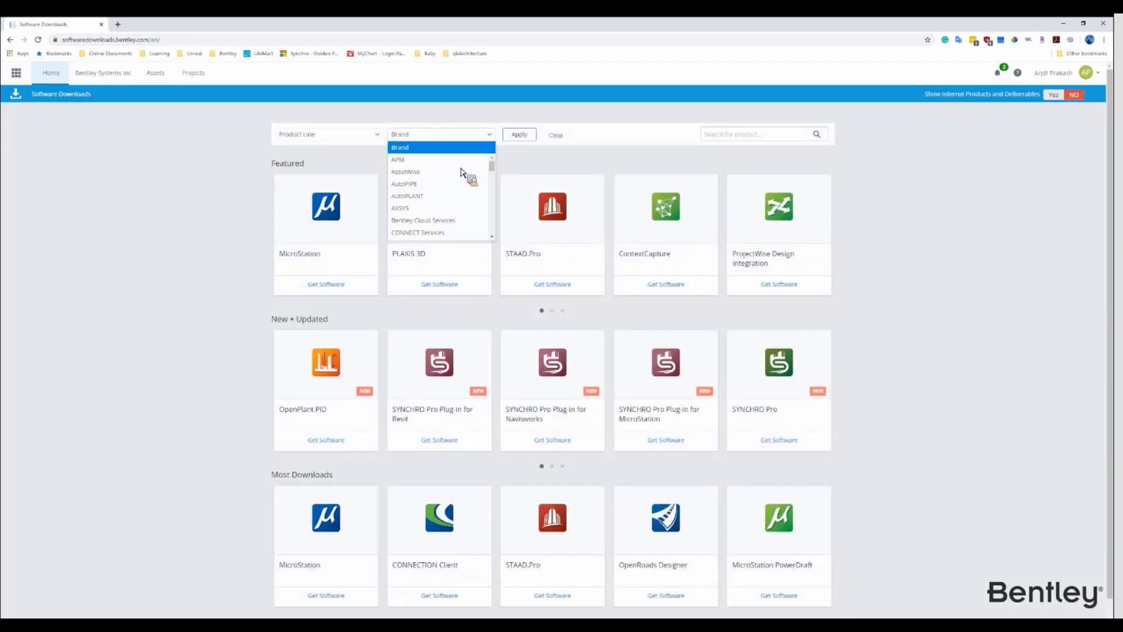
pyautogui.scroll(-5, 456, 222)
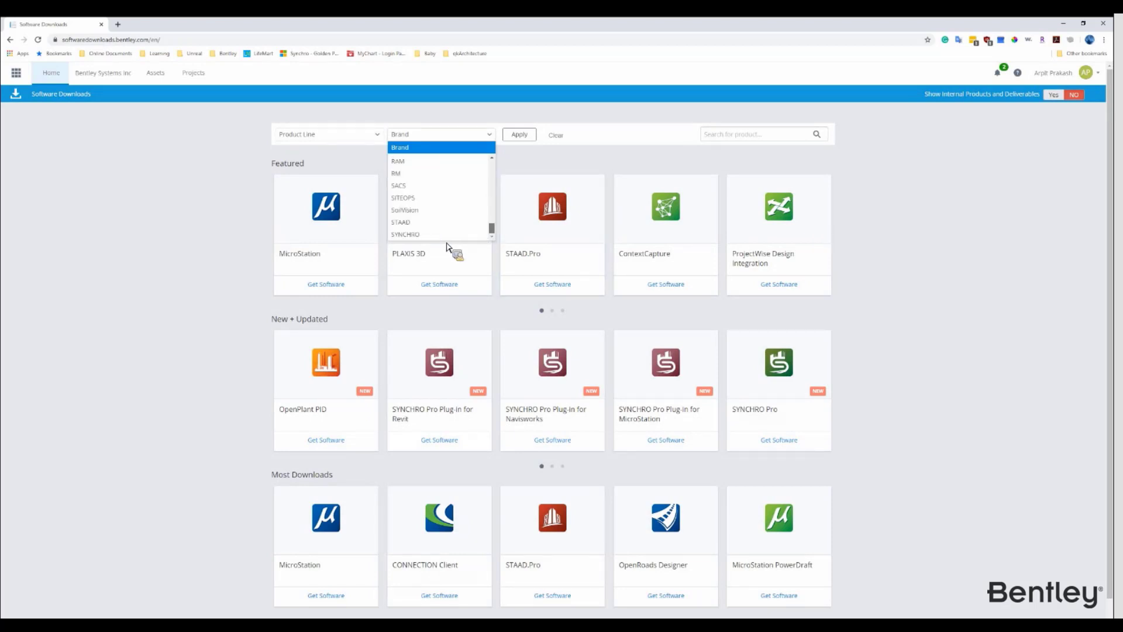
pyautogui.click(445, 234)
pyautogui.click(521, 136)
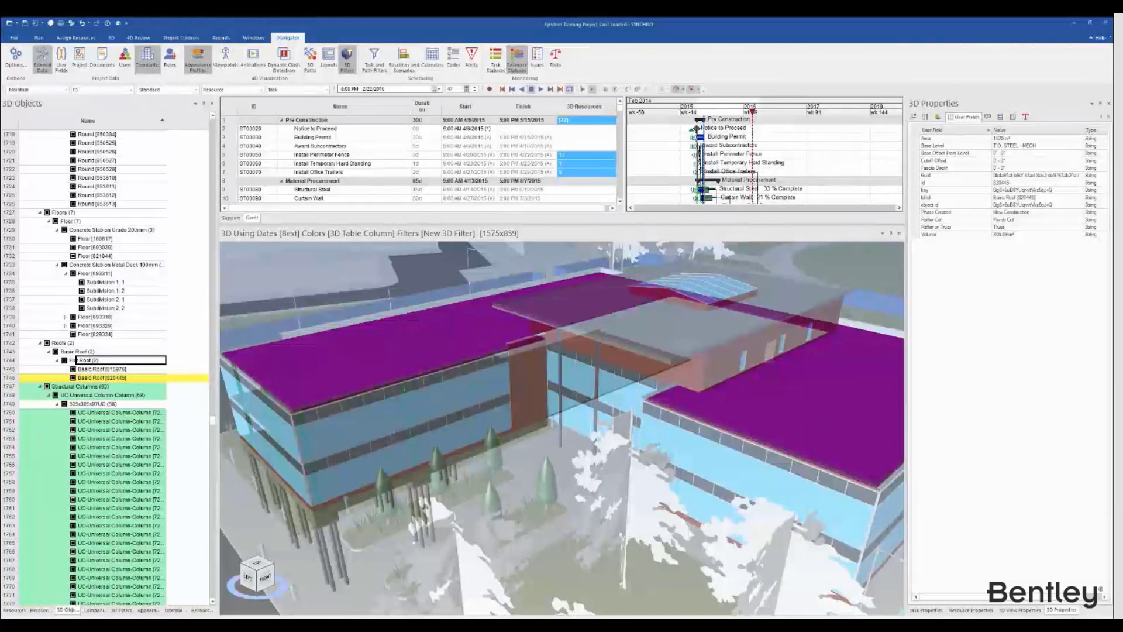
# Step: Start a new project in SYNCHRO and look through the save, open and import options
pyautogui.click(14, 38)
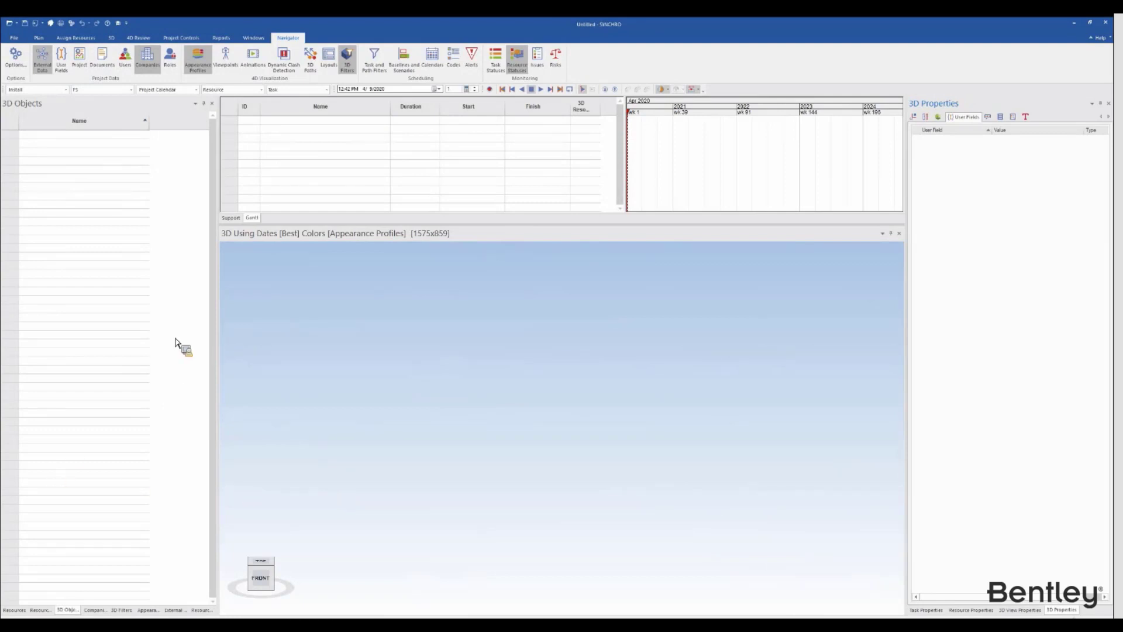
pyautogui.click(16, 39)
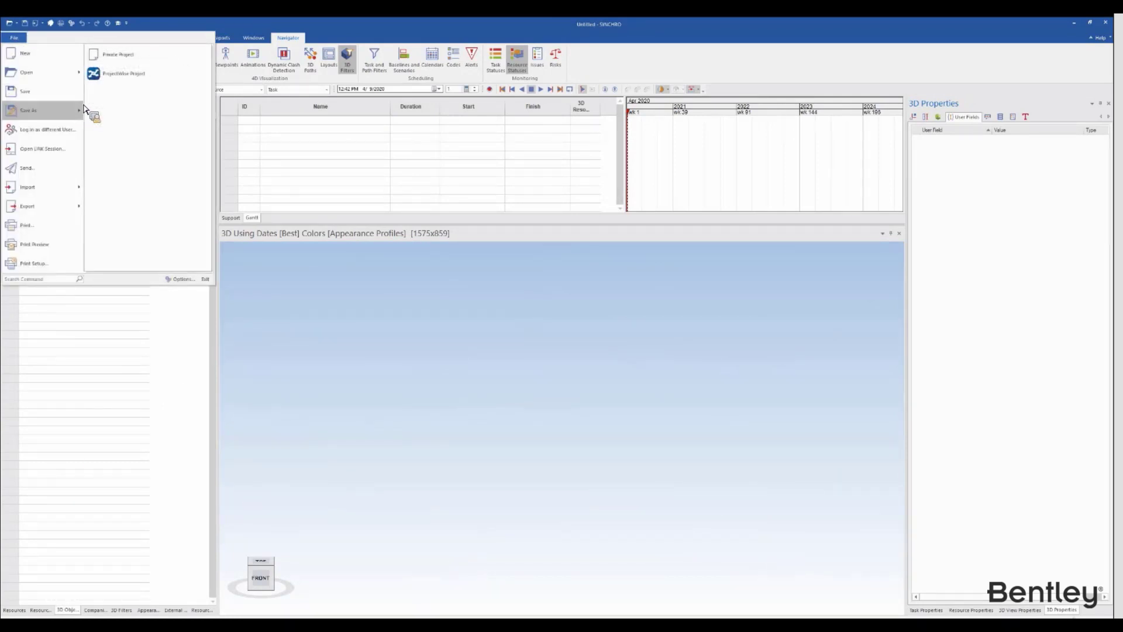
pyautogui.moveTo(79, 68)
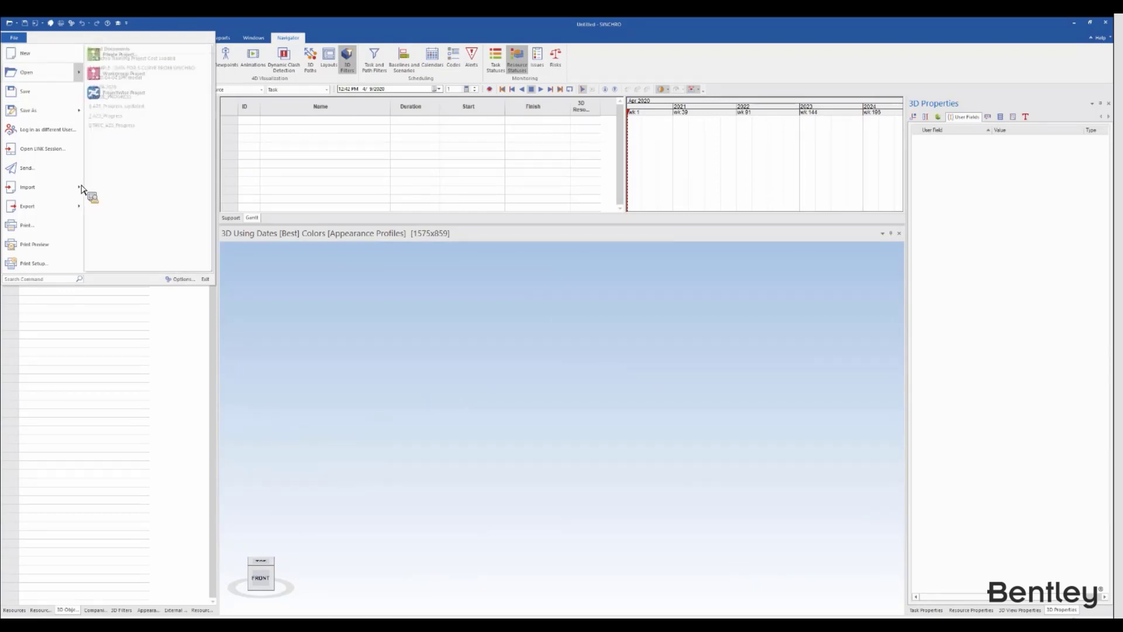
pyautogui.moveTo(81, 191)
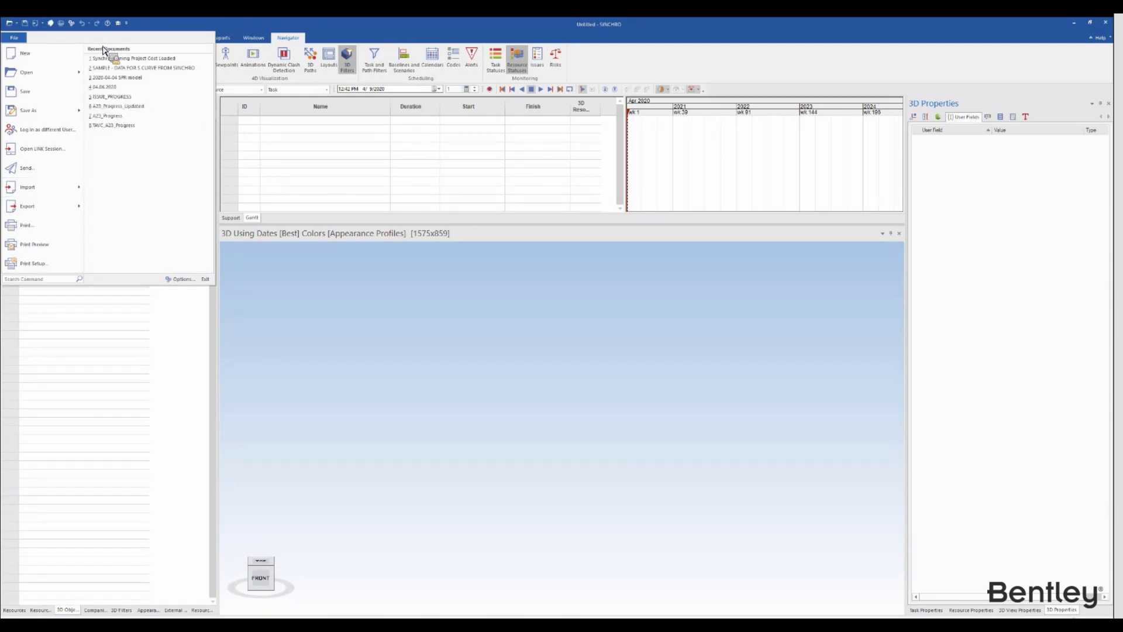
pyautogui.click(43, 45)
# Step: Import the Microsoft Project XML schedule "Training Project Schedule.xml" from the Synchro PRO Training files into the empty project
pyautogui.click(14, 37)
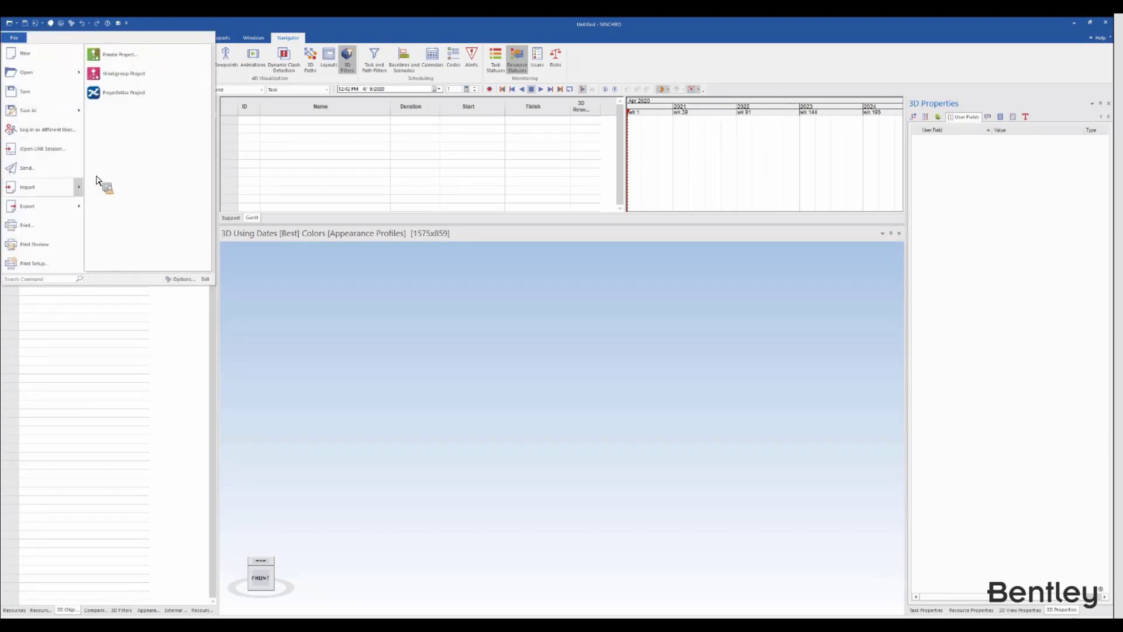
pyautogui.click(128, 78)
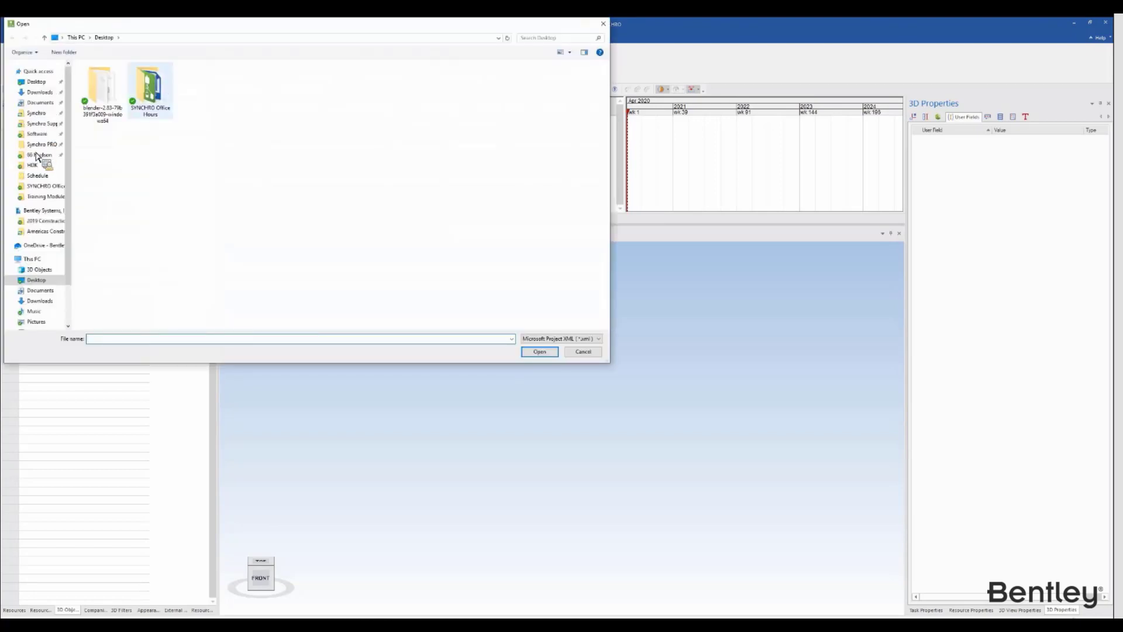
pyautogui.click(43, 124)
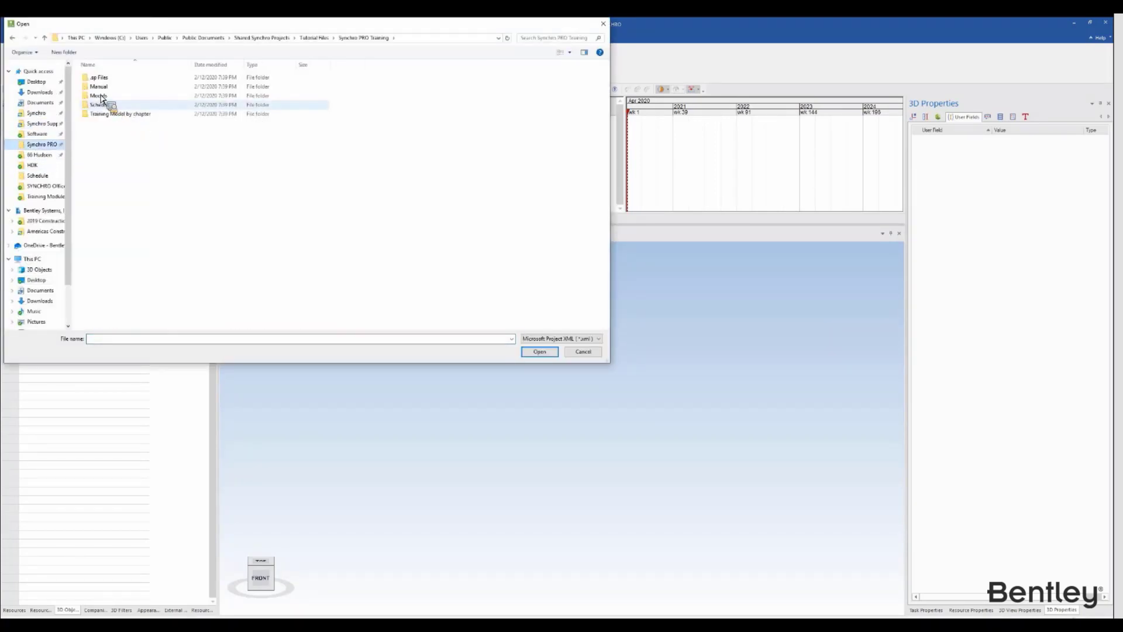
pyautogui.doubleClick(111, 105)
pyautogui.doubleClick(107, 87)
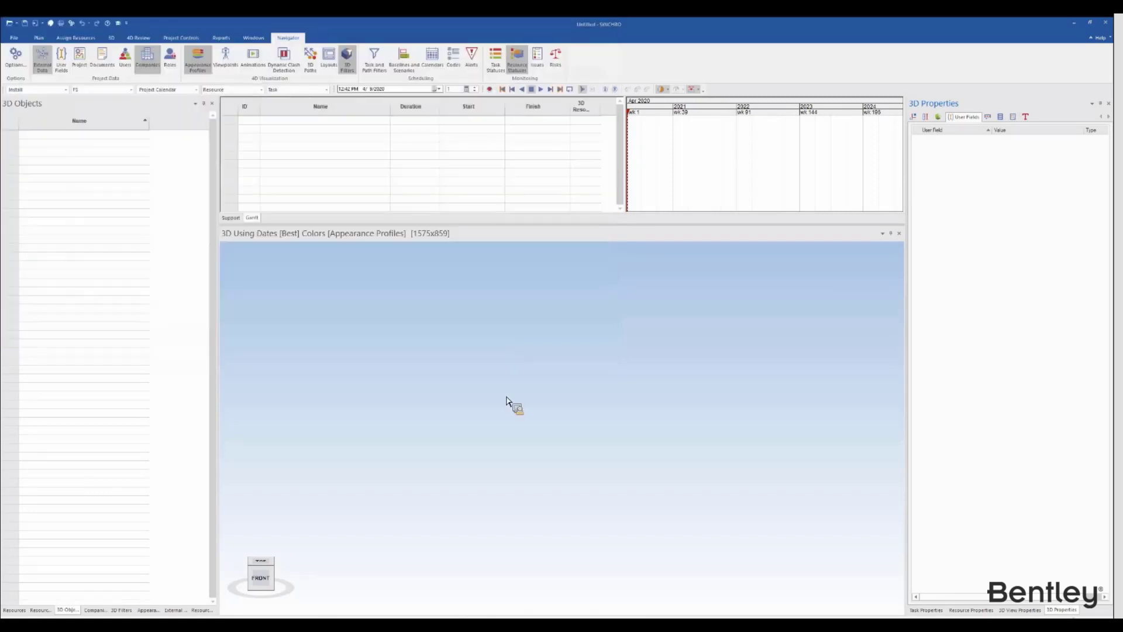
pyautogui.click(565, 436)
pyautogui.click(565, 438)
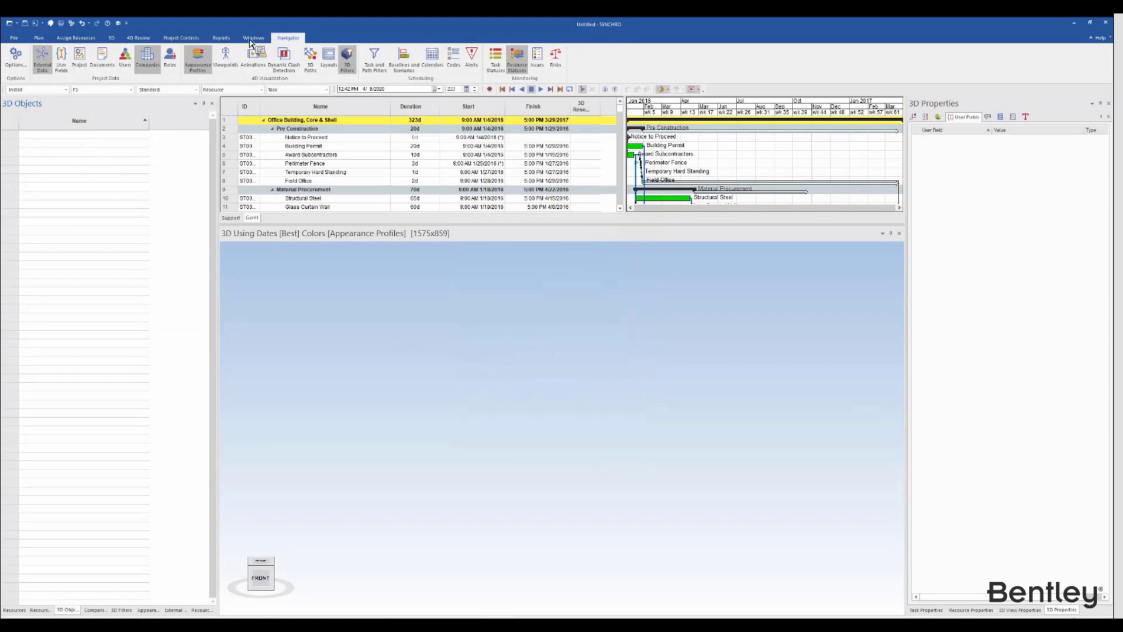
# Step: Review the Synchronize From settings for the imported Microsoft Project schedule in External Data, then leave without synchronizing
pyautogui.click(43, 57)
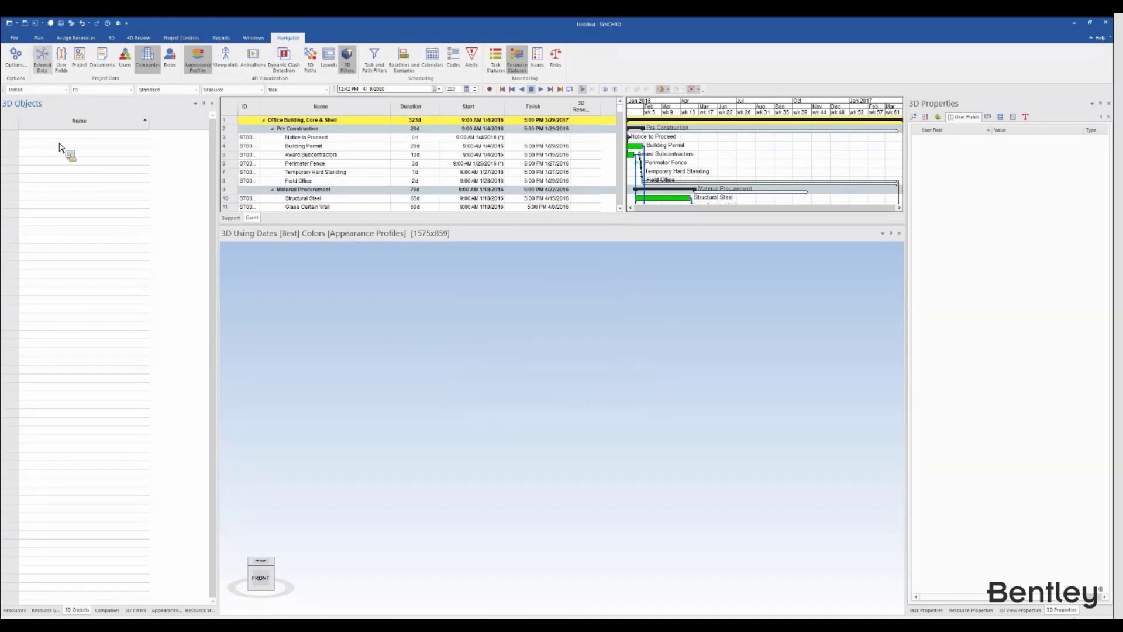
pyautogui.rightClick(58, 140)
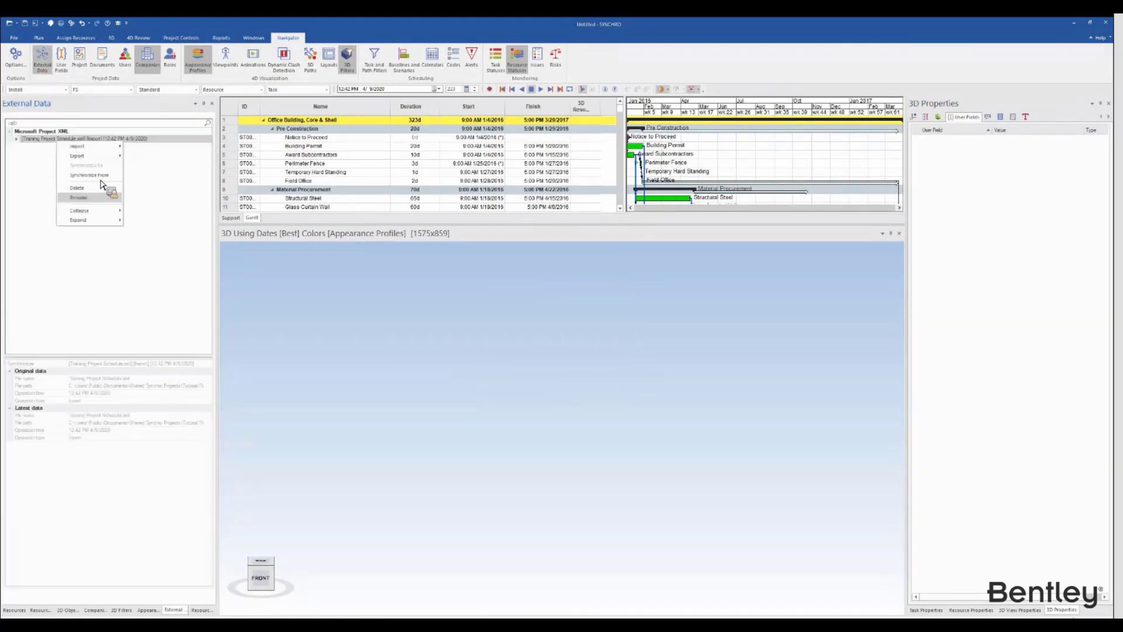
pyautogui.click(88, 175)
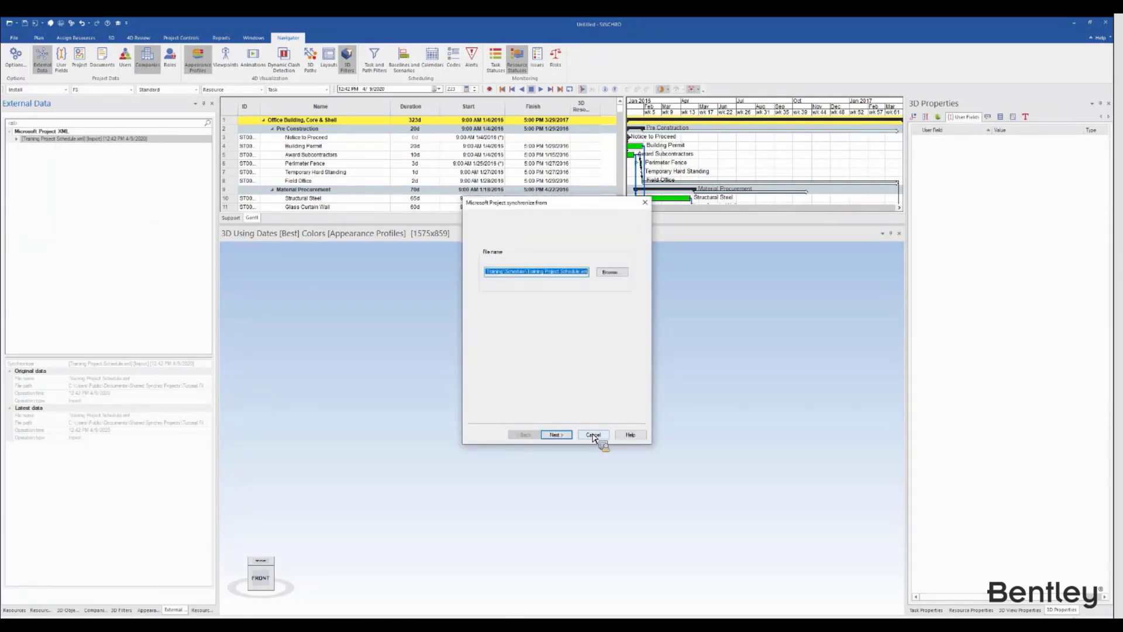
pyautogui.click(555, 435)
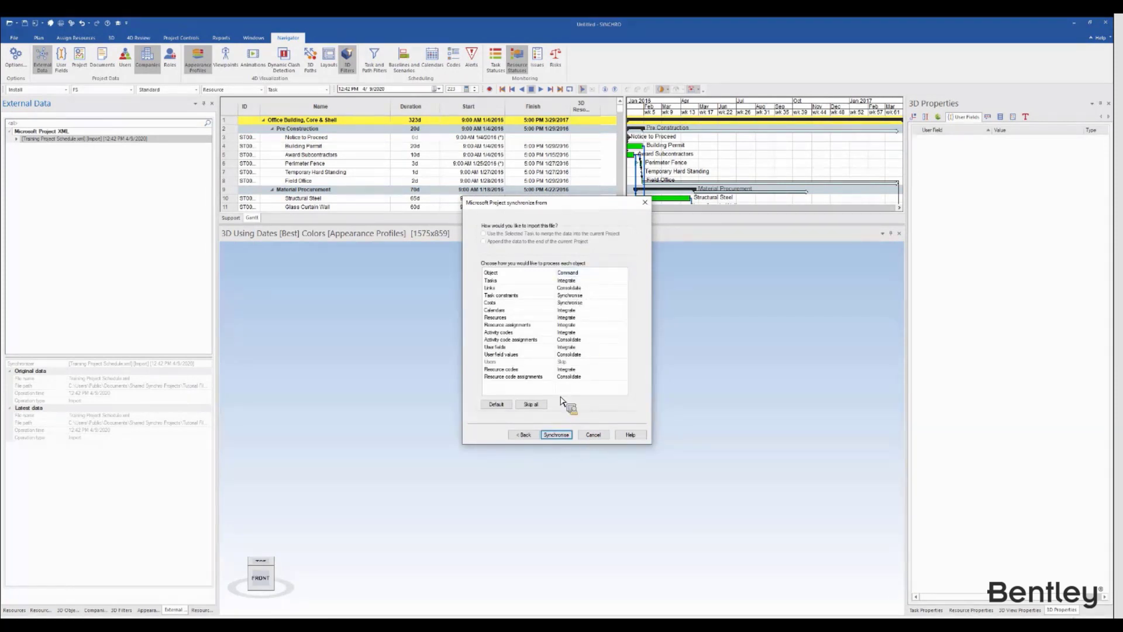
pyautogui.click(593, 434)
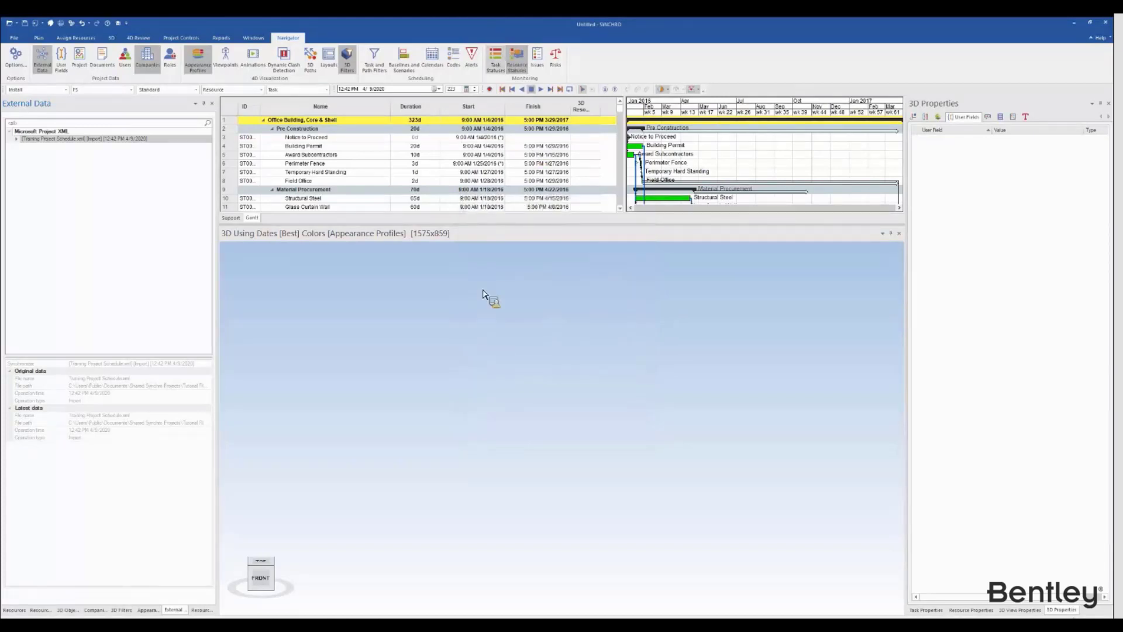
# Step: Read the help topics on synchronising from Primavera P6 and on working with multiple Primavera projects
pyautogui.press('F1')
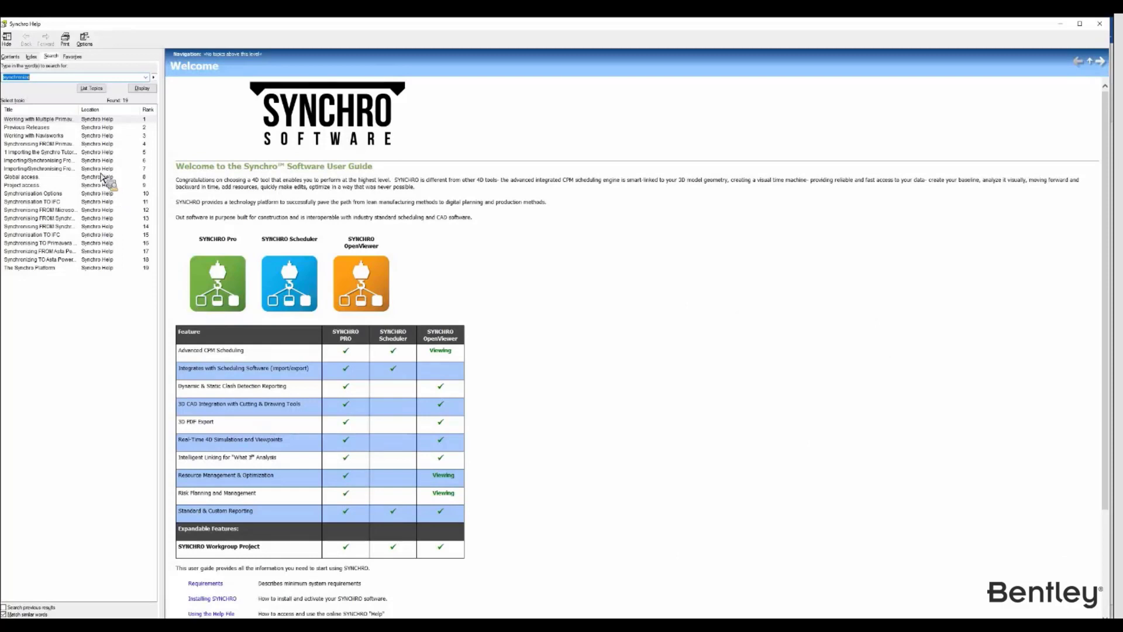
pyautogui.click(48, 147)
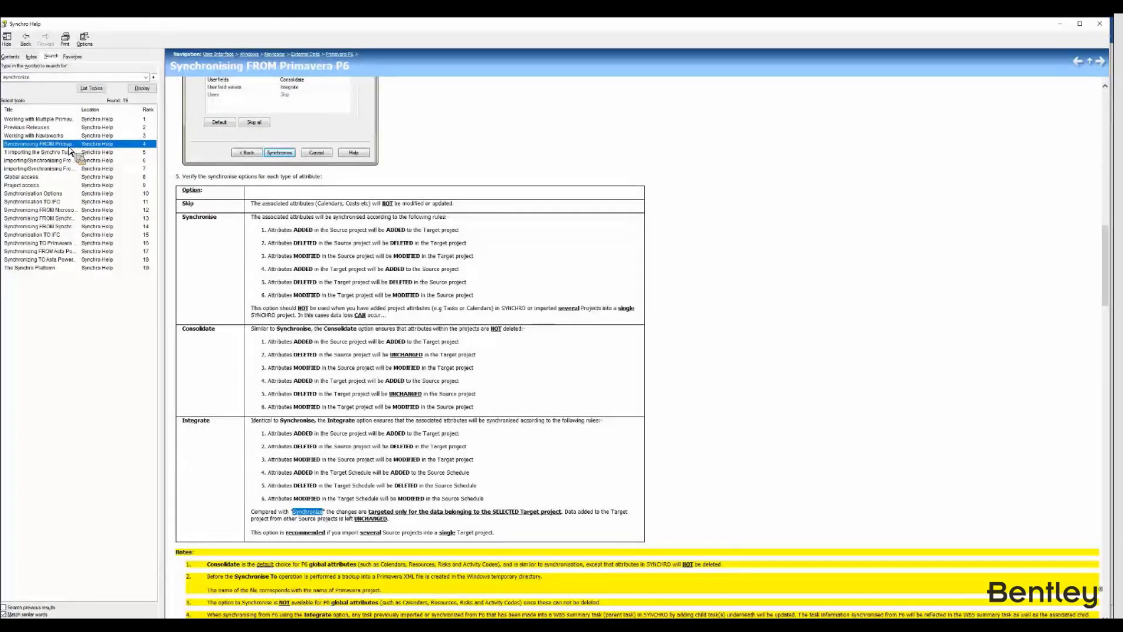
pyautogui.moveTo(84, 111); pyautogui.dragTo(105, 111)
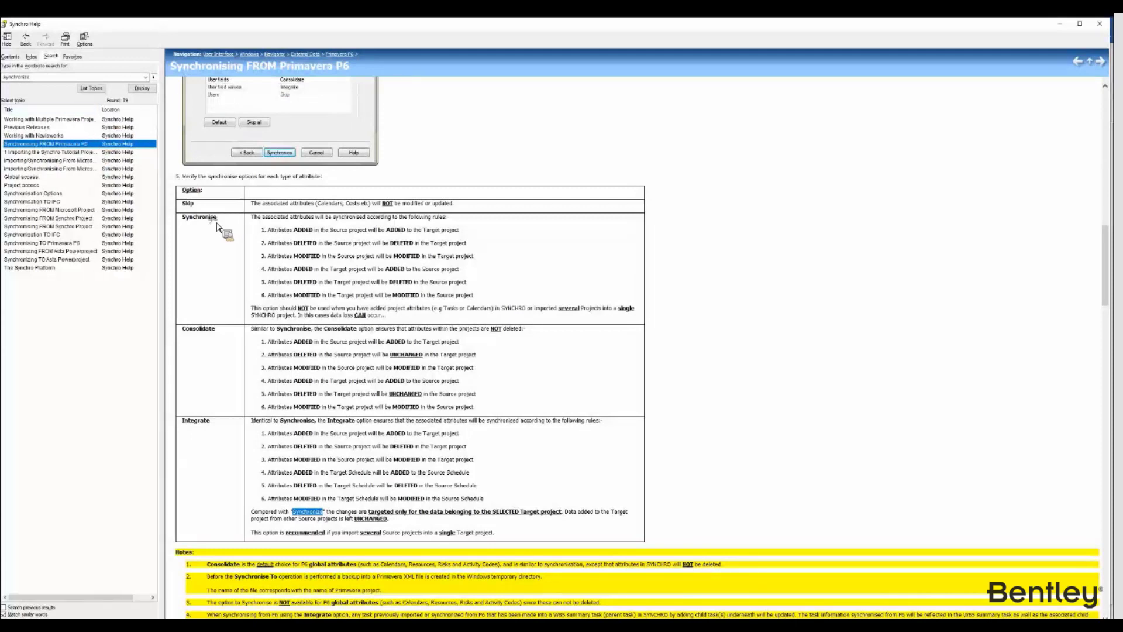
pyautogui.moveTo(479, 501); pyautogui.dragTo(419, 500)
pyautogui.scroll(4, 419, 499)
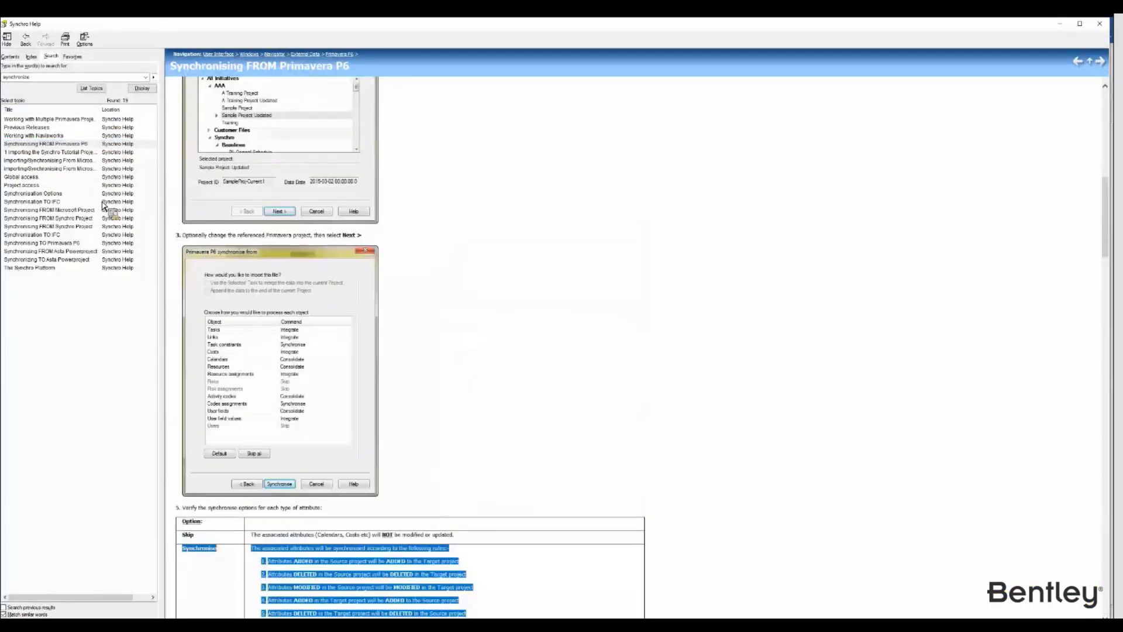
pyautogui.doubleClick(29, 119)
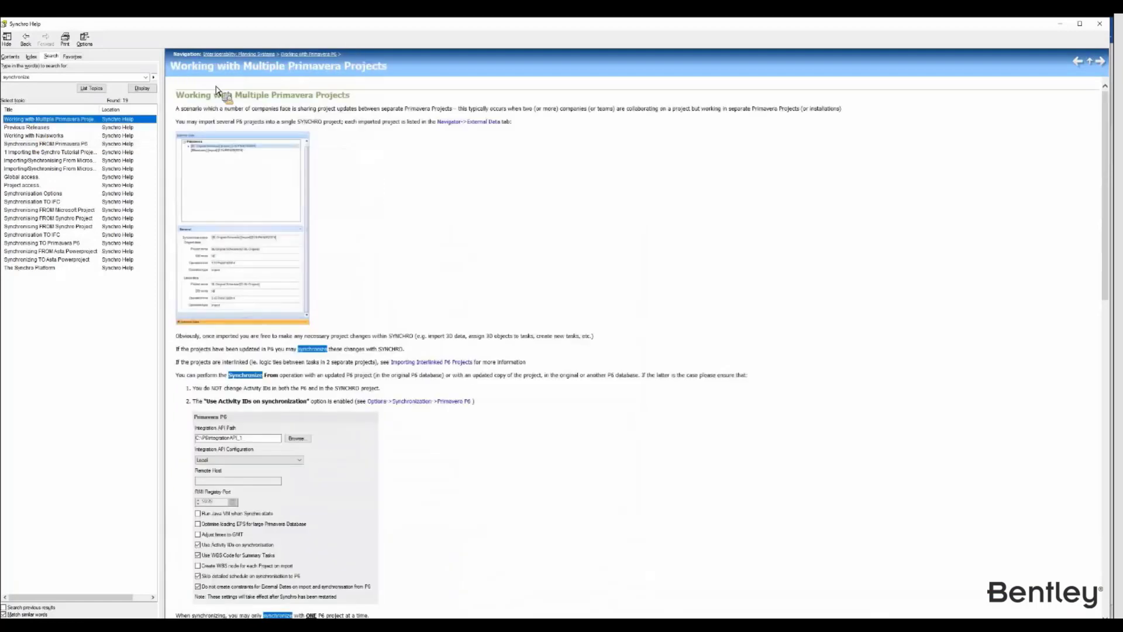
pyautogui.moveTo(177, 94); pyautogui.dragTo(350, 96)
pyautogui.click(380, 254)
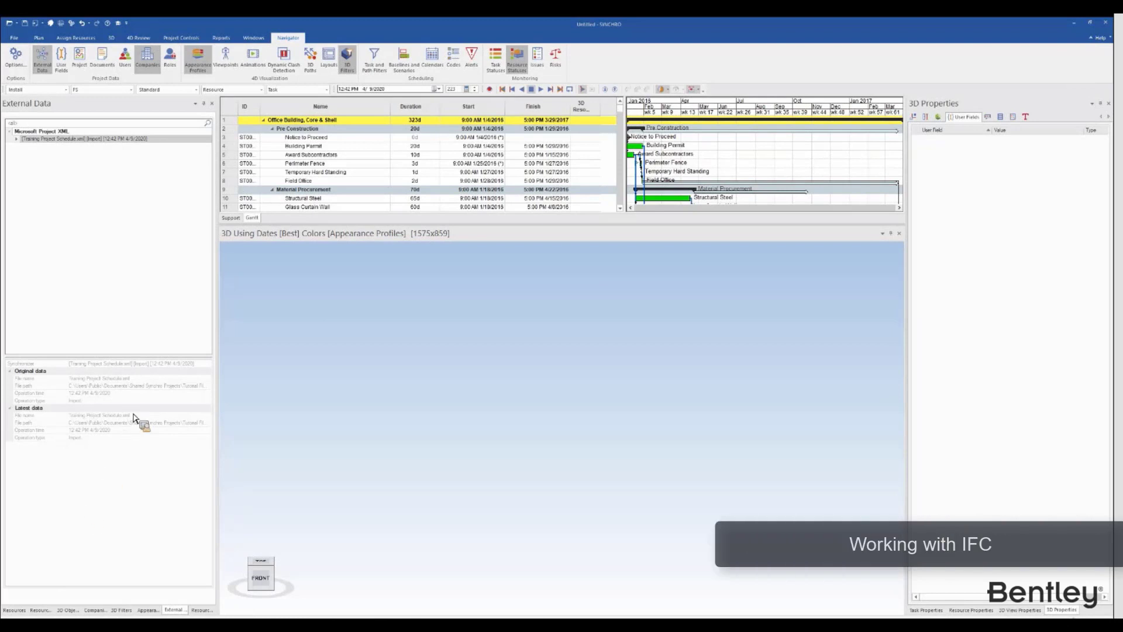
# Step: Replace the current untitled project with a new empty one and bring up the import options
pyautogui.click(13, 38)
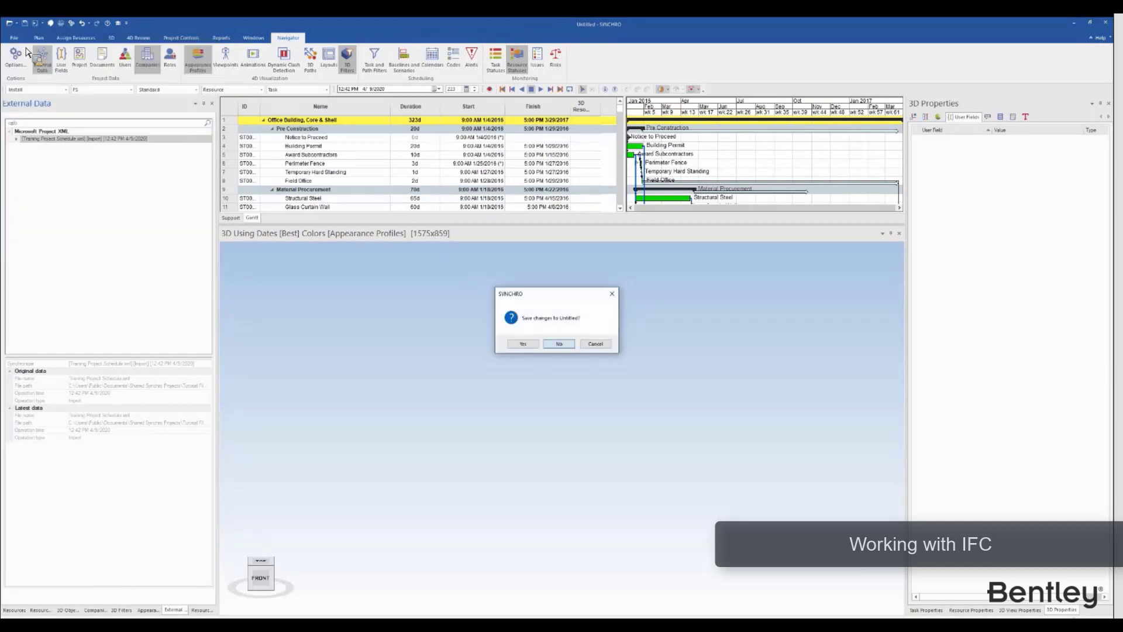
pyautogui.click(522, 343)
pyautogui.click(14, 39)
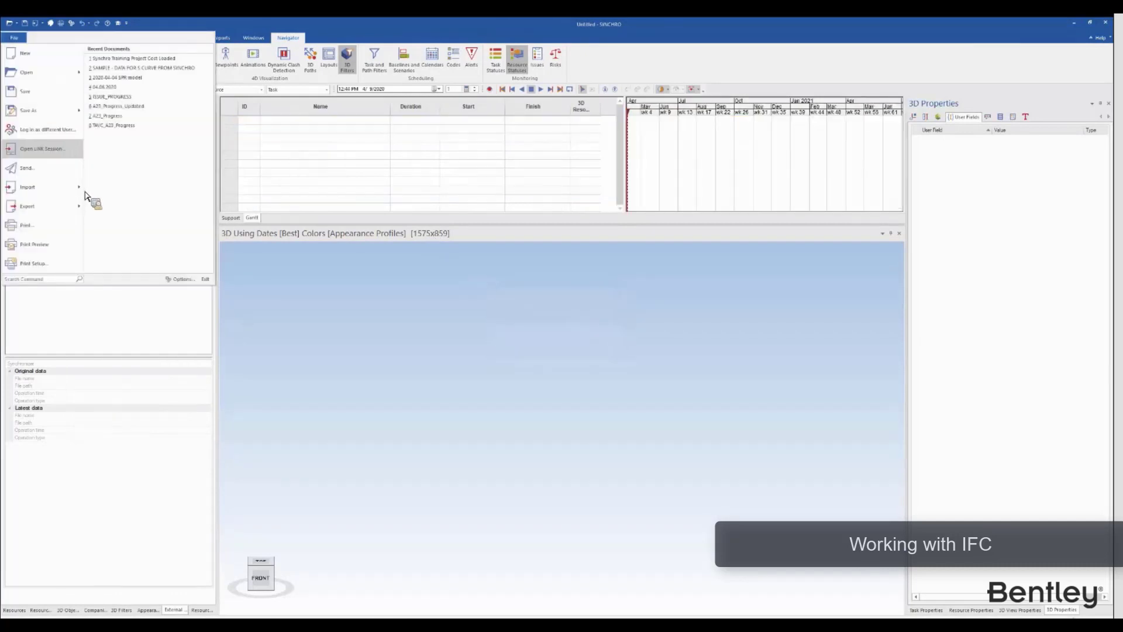
pyautogui.moveTo(76, 188)
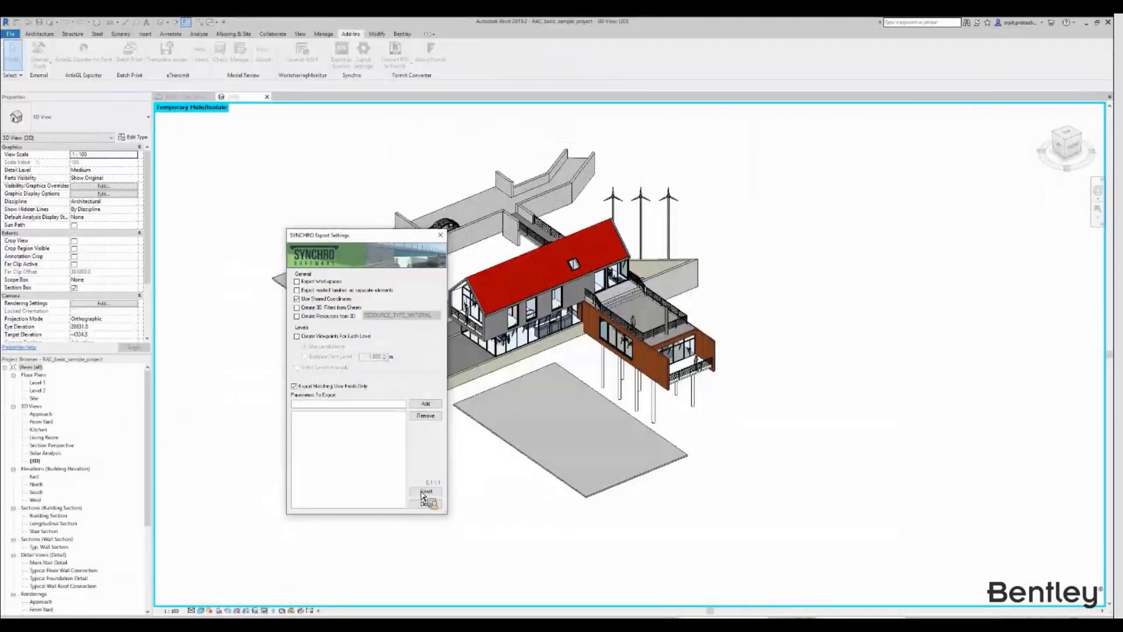
# Step: Close the SYNCHRO export settings and start an IFC export named "RAC_basic_sample_project_IFC" in the SYNCHRO Office Hours folder
pyautogui.click(425, 502)
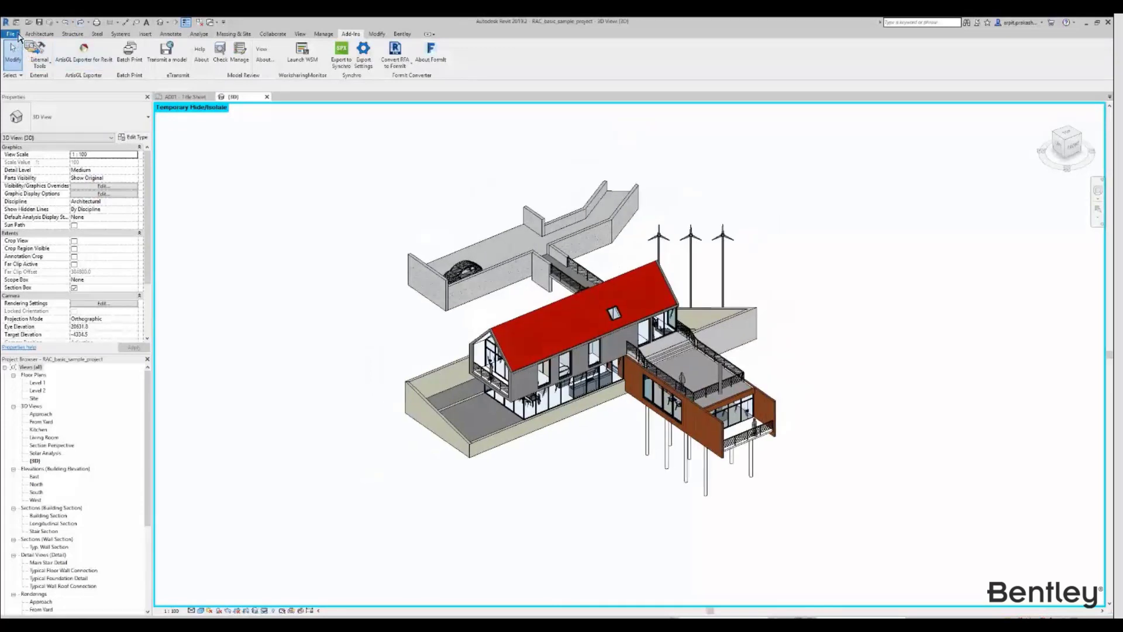
pyautogui.click(11, 33)
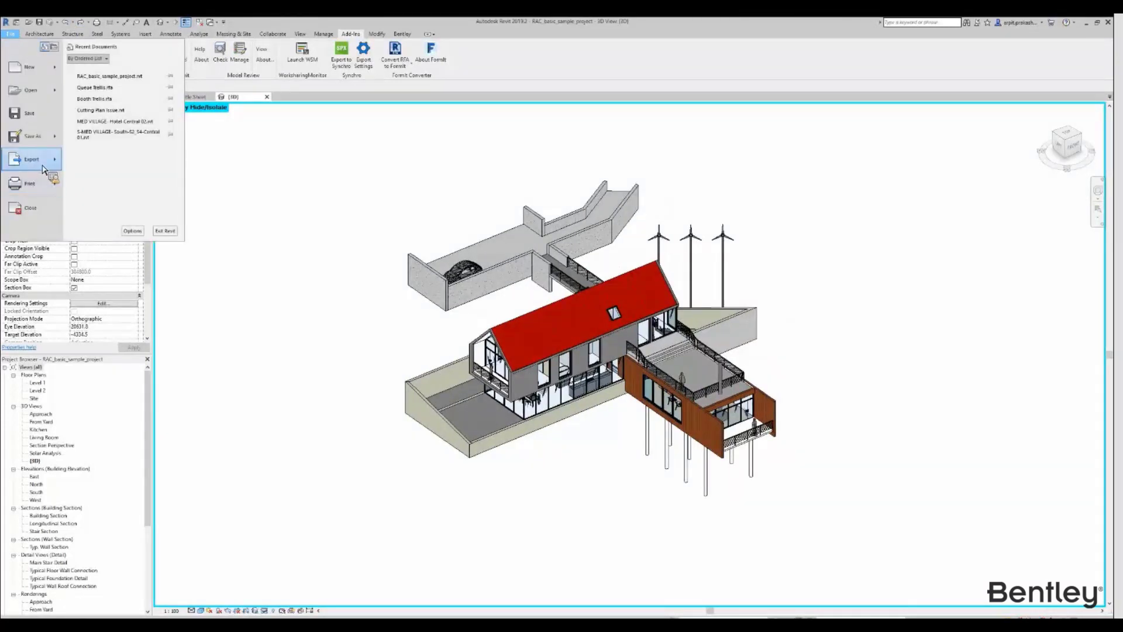
pyautogui.moveTo(42, 169)
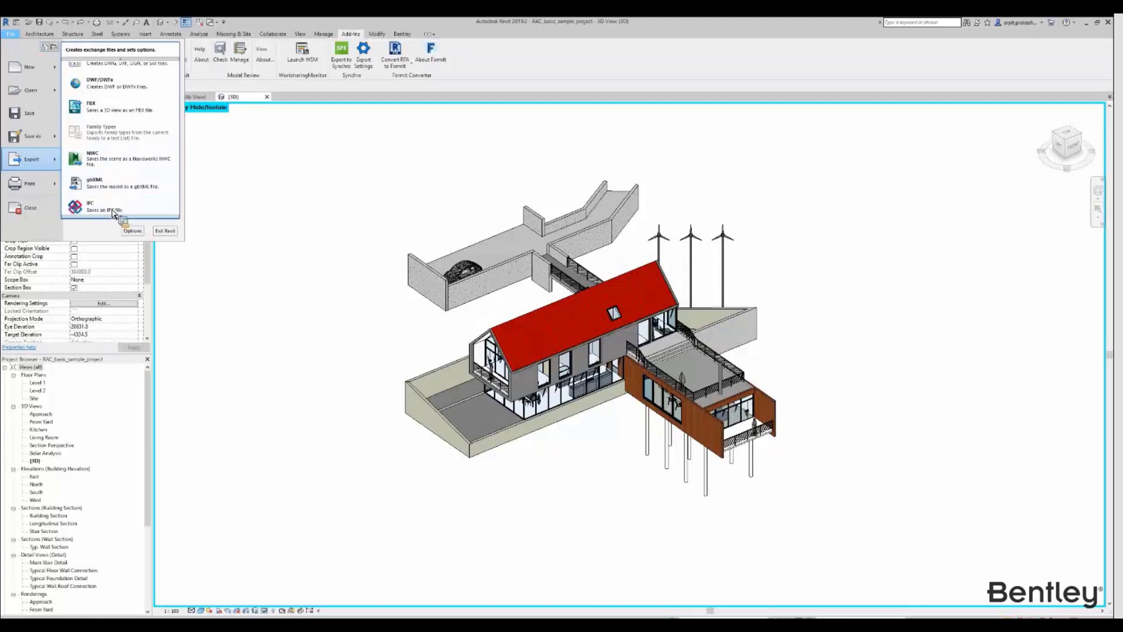
pyautogui.click(114, 210)
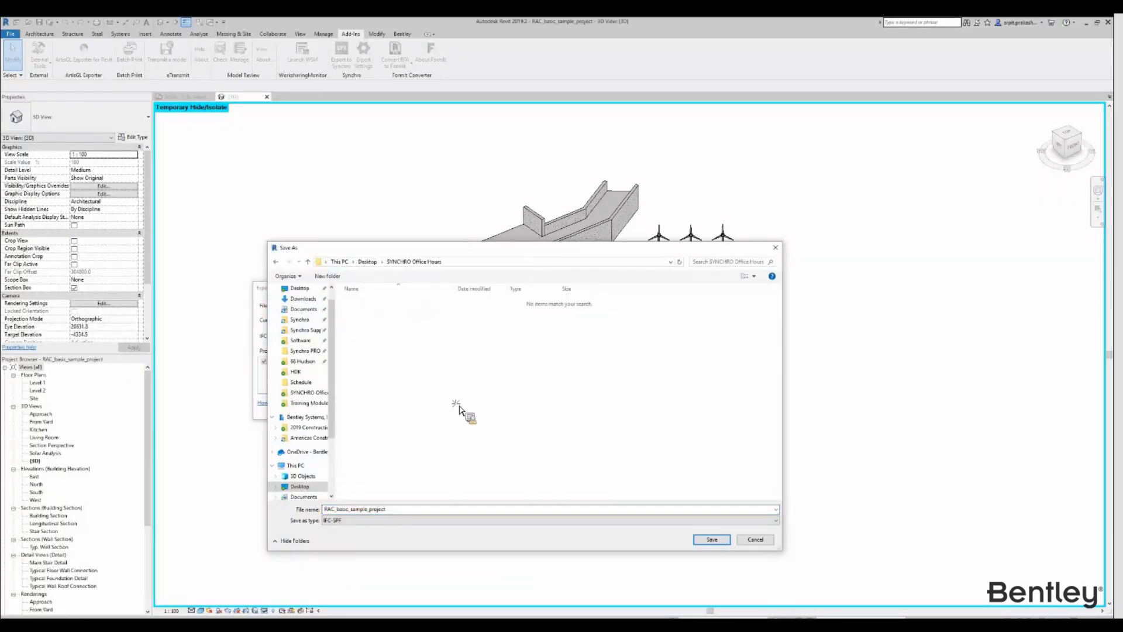
pyautogui.click(419, 512)
pyautogui.write('_IFC')
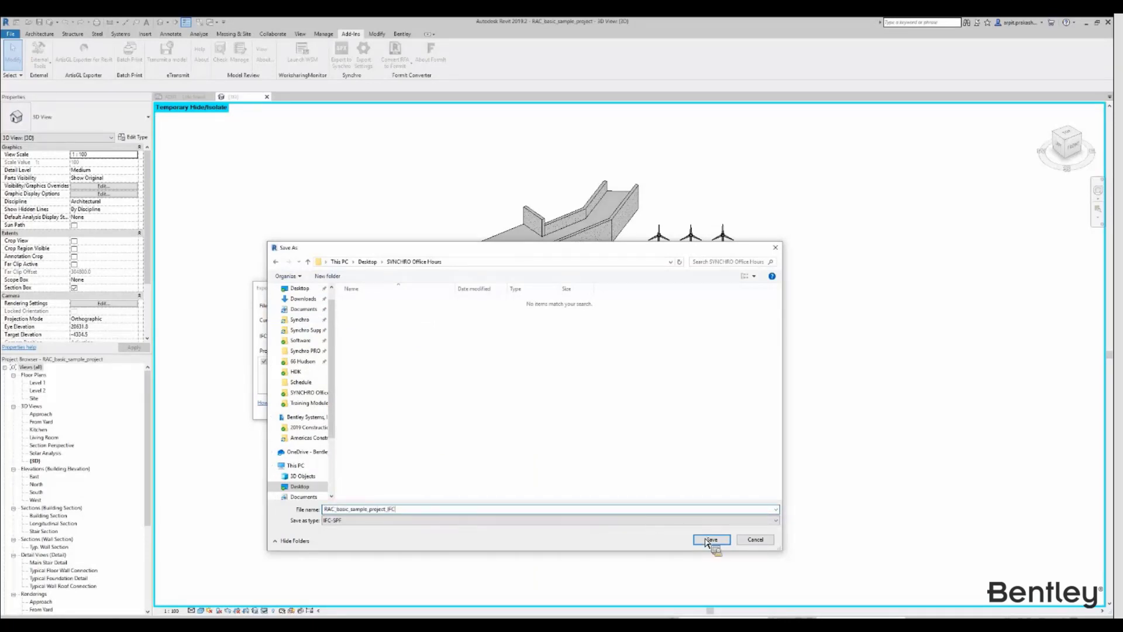
pyautogui.click(709, 540)
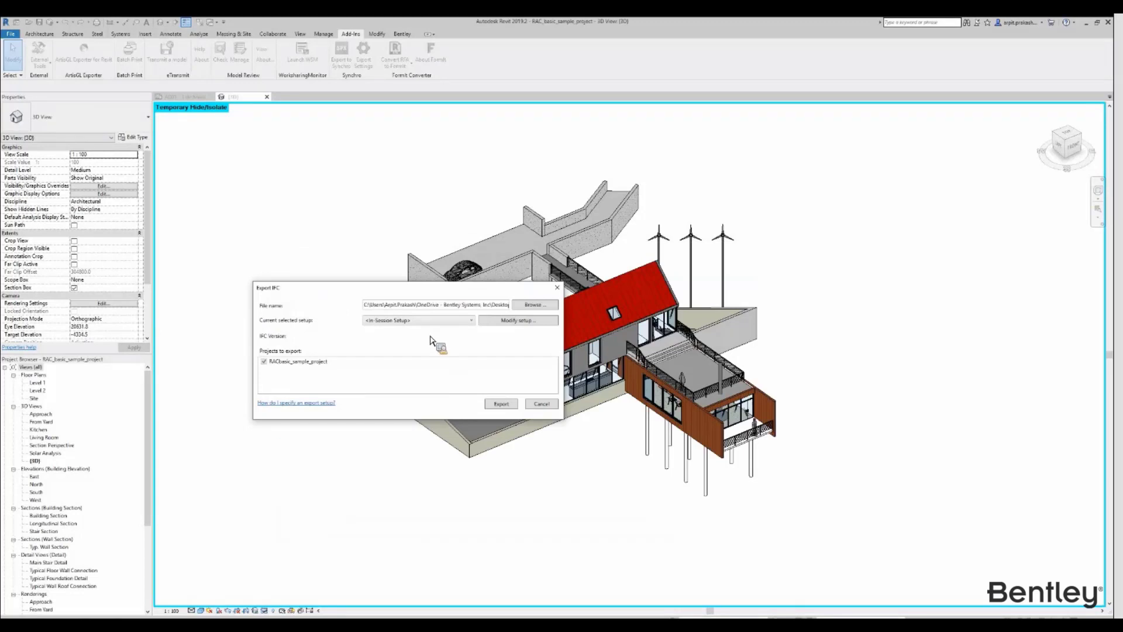
# Step: Choose an IFC4 export setup and export the sample project to IFC
pyautogui.click(419, 320)
pyautogui.click(419, 408)
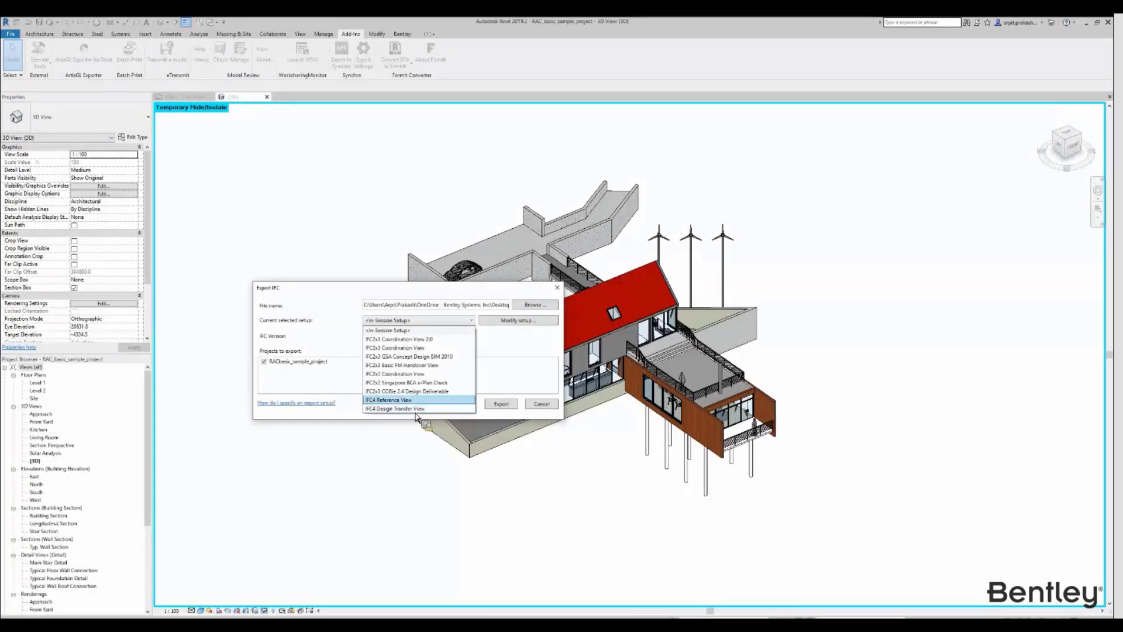
pyautogui.click(491, 404)
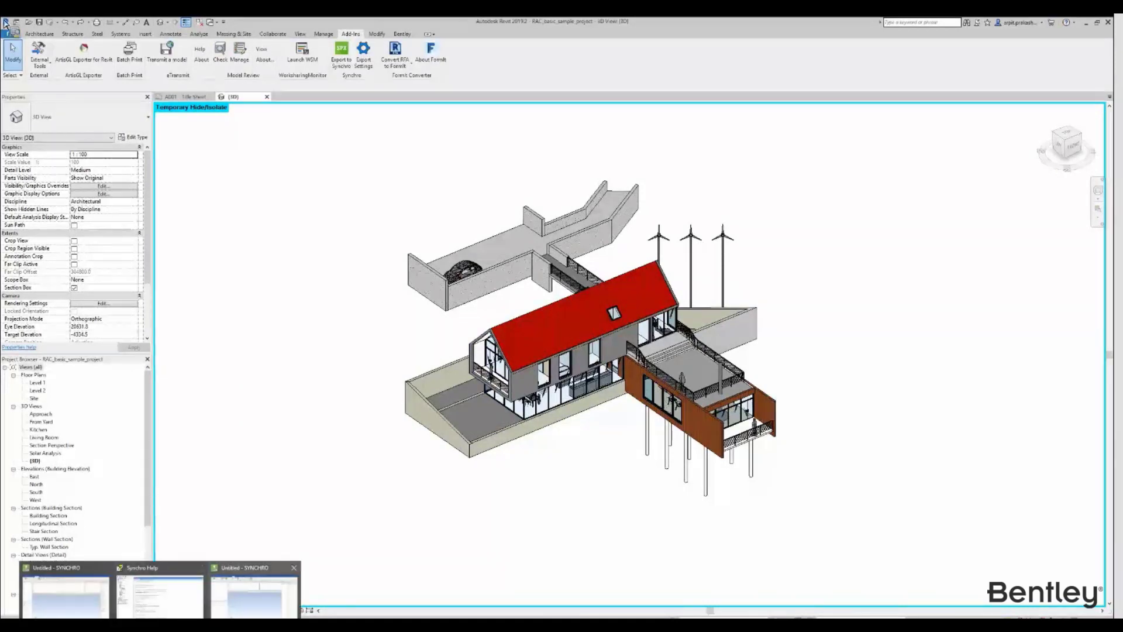
# Step: Switch to SYNCHRO and import RAC_basic_sample_project_IFC from the SYNCHRO Office Hours folder into the empty project using the default object settings
pyautogui.click(255, 591)
pyautogui.click(14, 37)
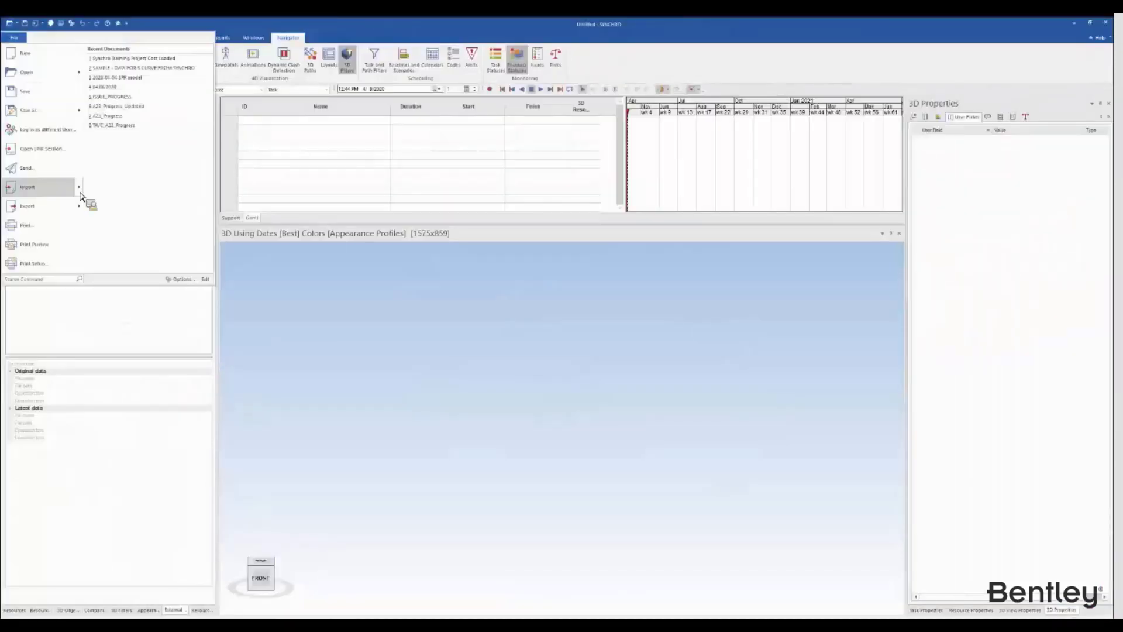
pyautogui.click(81, 194)
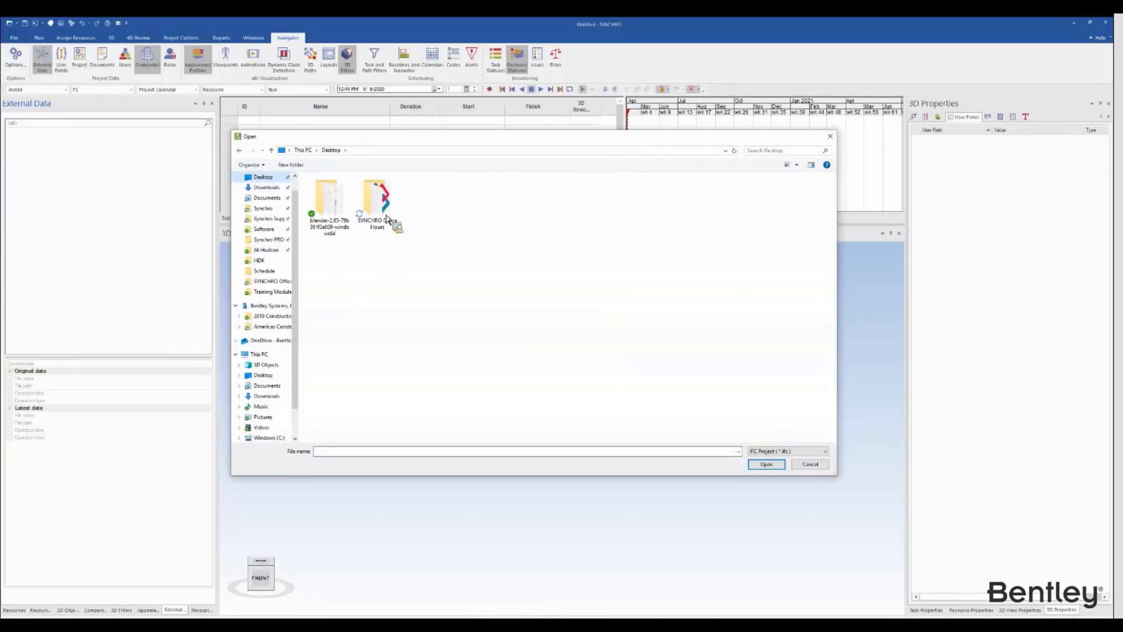
pyautogui.doubleClick(386, 210)
pyautogui.doubleClick(361, 194)
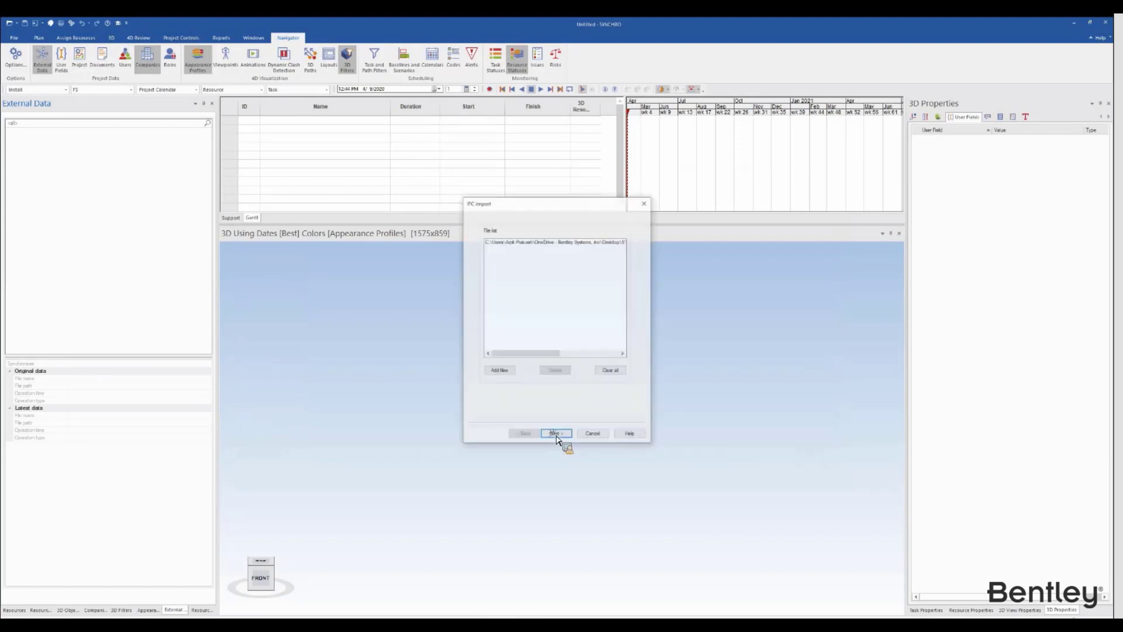
pyautogui.click(555, 433)
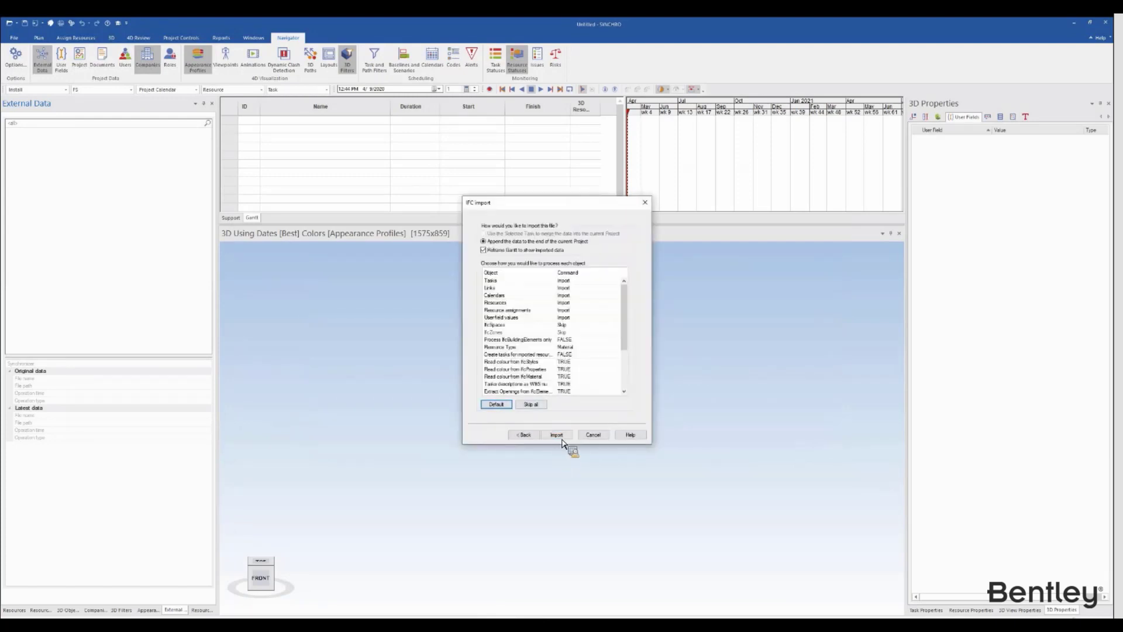
pyautogui.click(562, 438)
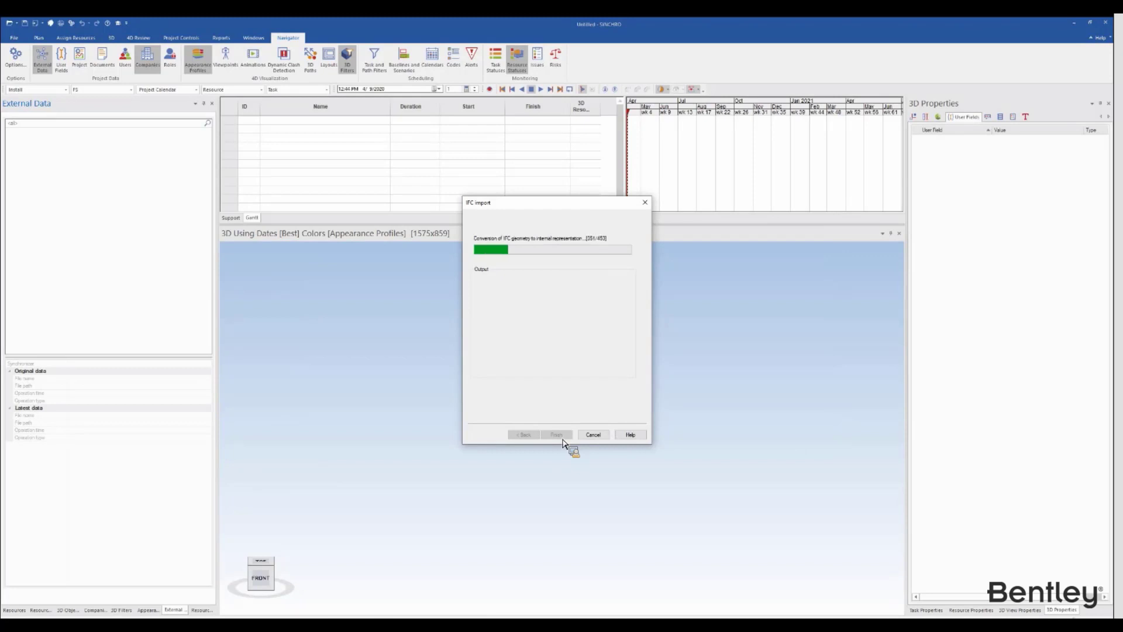
pyautogui.click(558, 435)
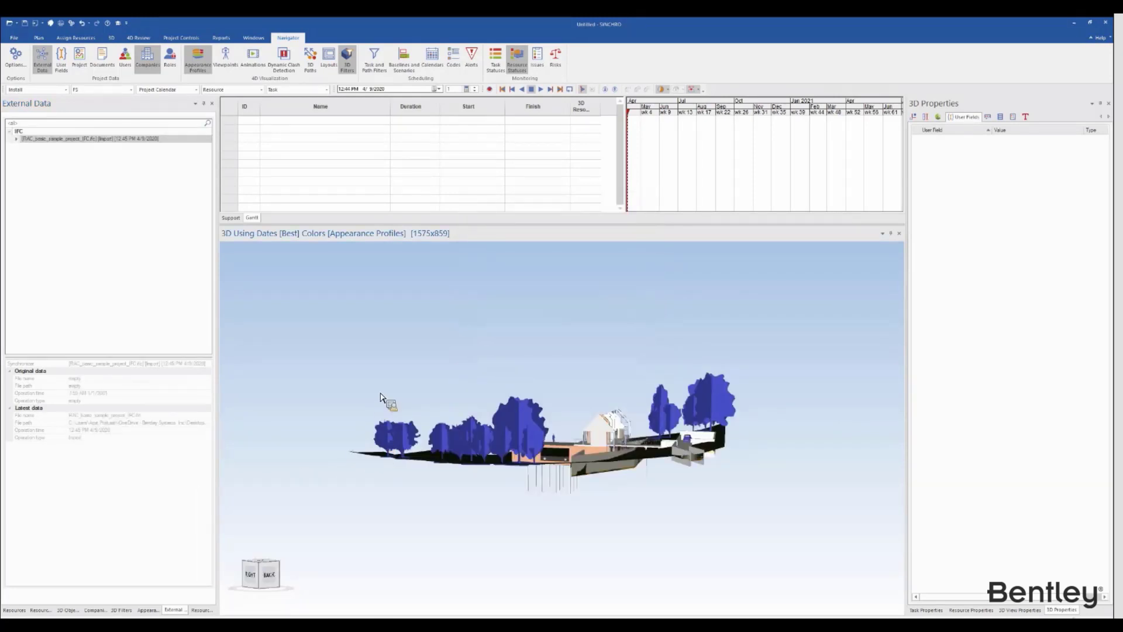
# Step: Examine the imported house, trees and terrain from several angles in the 3D view
pyautogui.scroll(2, 381, 397)
pyautogui.scroll(-2, 383, 393)
pyautogui.moveTo(609, 378); pyautogui.dragTo(544, 304, button='middle')
pyautogui.scroll(5, 649, 424)
pyautogui.scroll(3, 648, 427)
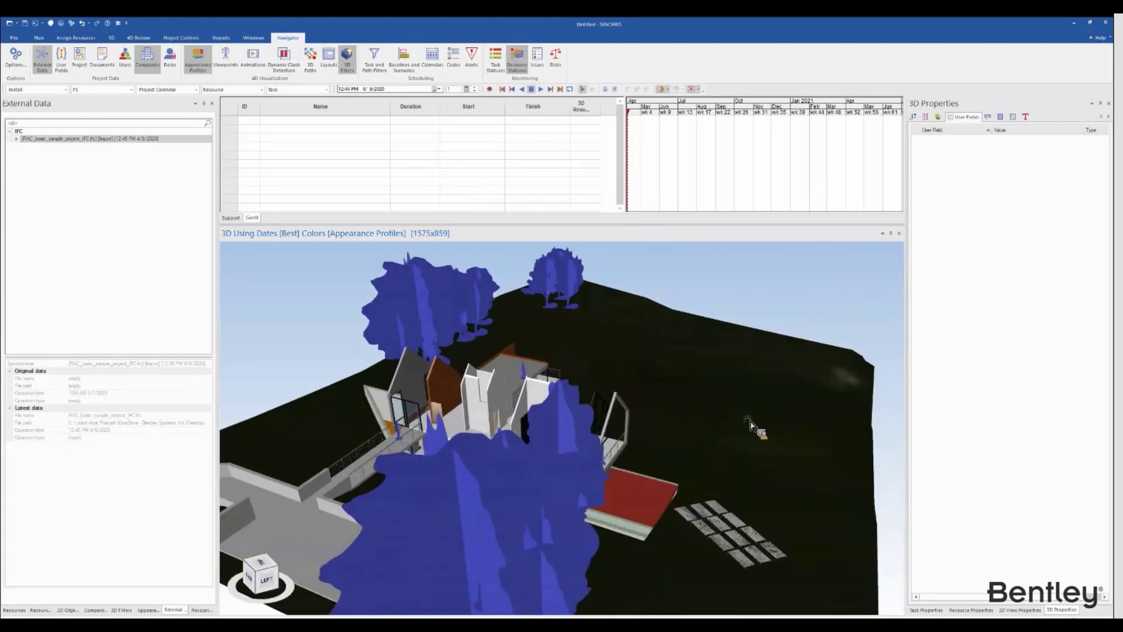
pyautogui.scroll(-2, 742, 417)
pyautogui.moveTo(696, 386); pyautogui.dragTo(575, 384, button='middle')
pyautogui.moveTo(718, 271); pyautogui.dragTo(573, 366, button='middle')
pyautogui.scroll(2, 560, 391)
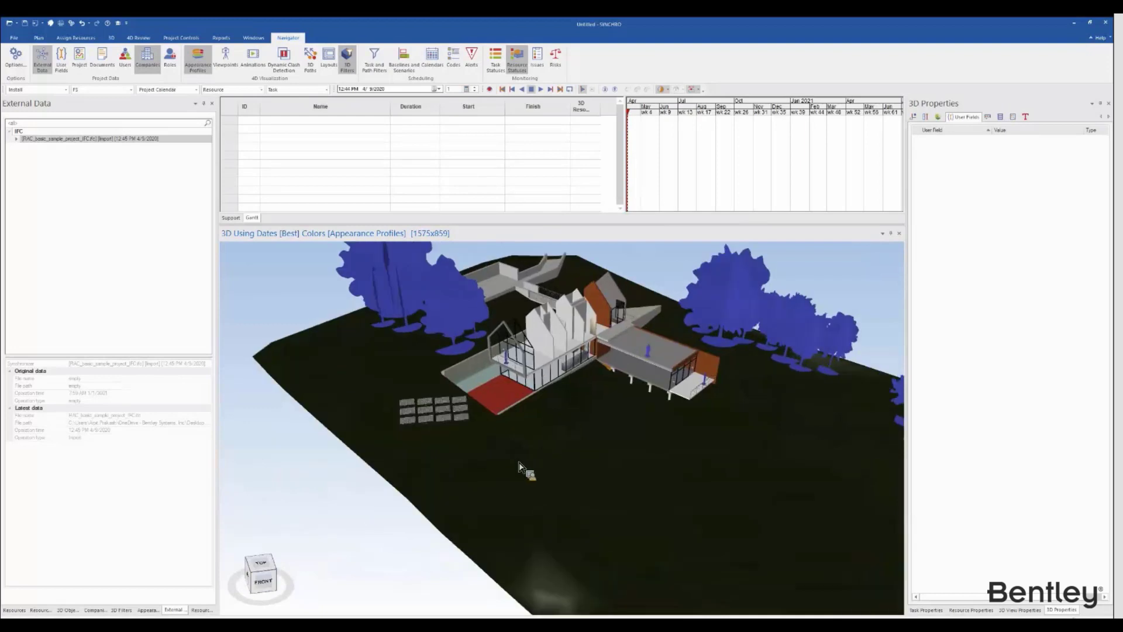
pyautogui.moveTo(522, 466); pyautogui.dragTo(412, 457, button='middle')
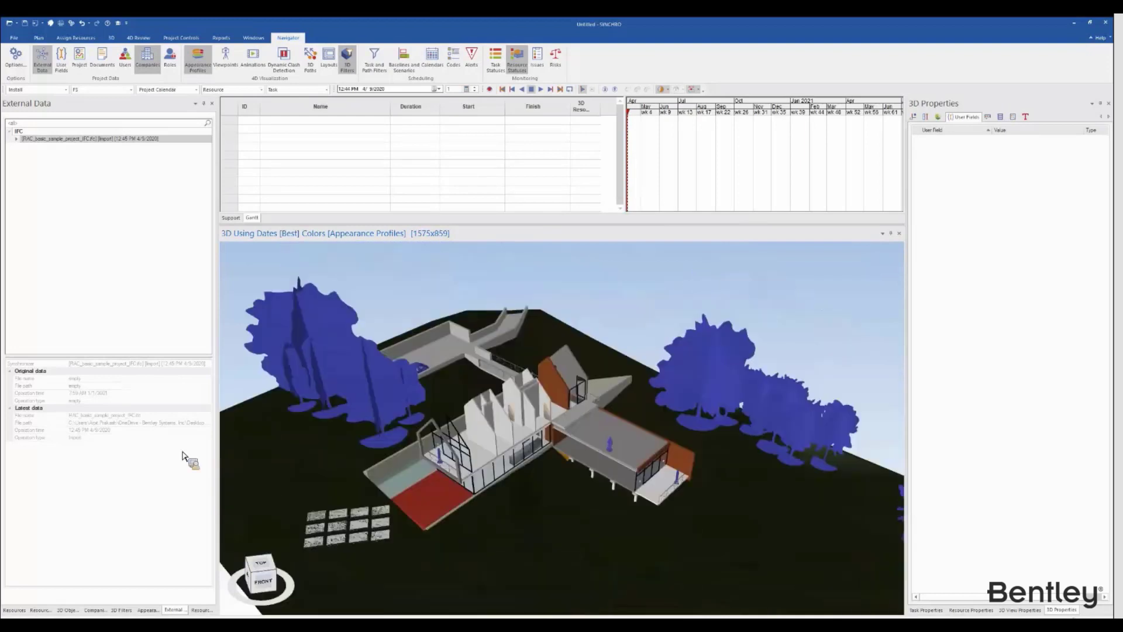
# Step: Close the Resource Statuses, External Data, Appearance Profiles, 3D Filters and Companies windows
pyautogui.click(196, 612)
pyautogui.rightClick(195, 611)
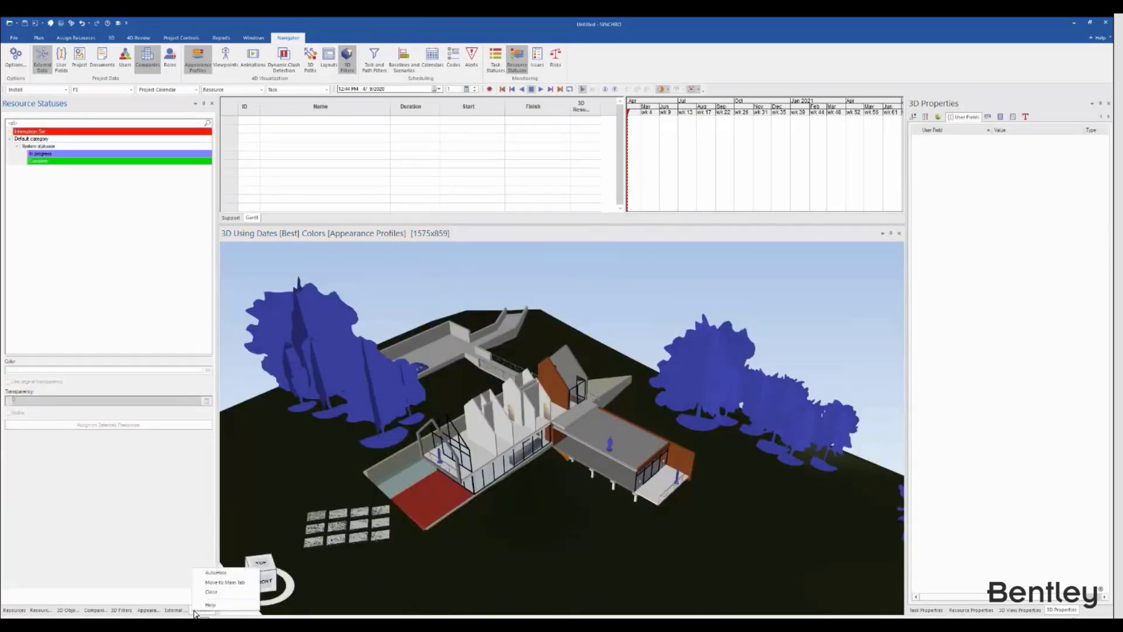
pyautogui.click(196, 601)
pyautogui.rightClick(193, 609)
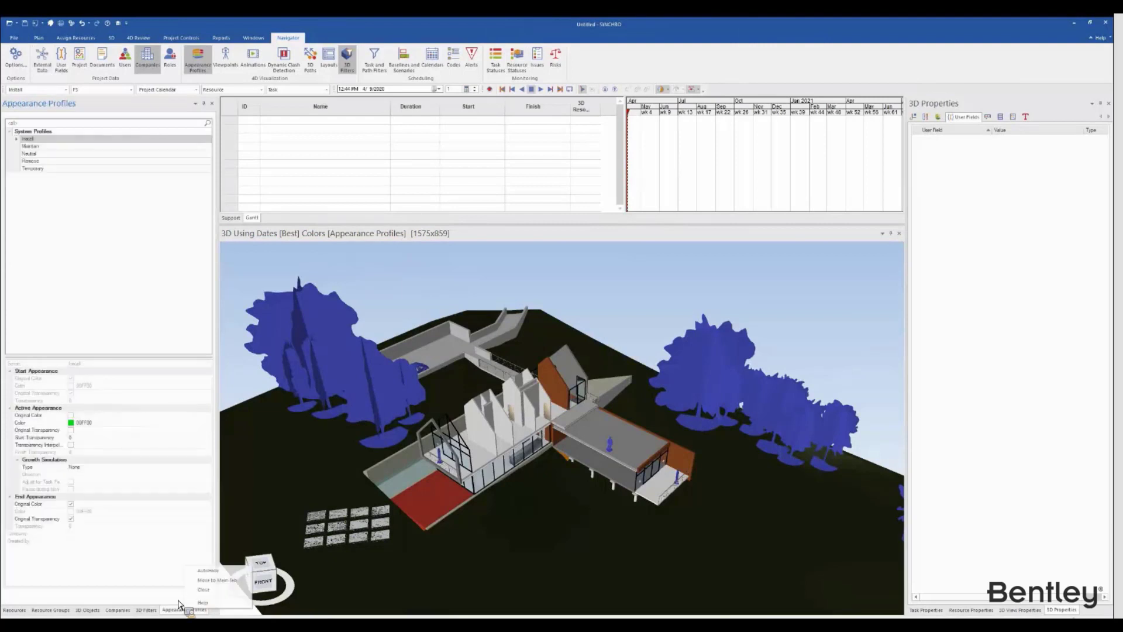
pyautogui.click(196, 591)
pyautogui.rightClick(145, 610)
pyautogui.click(161, 592)
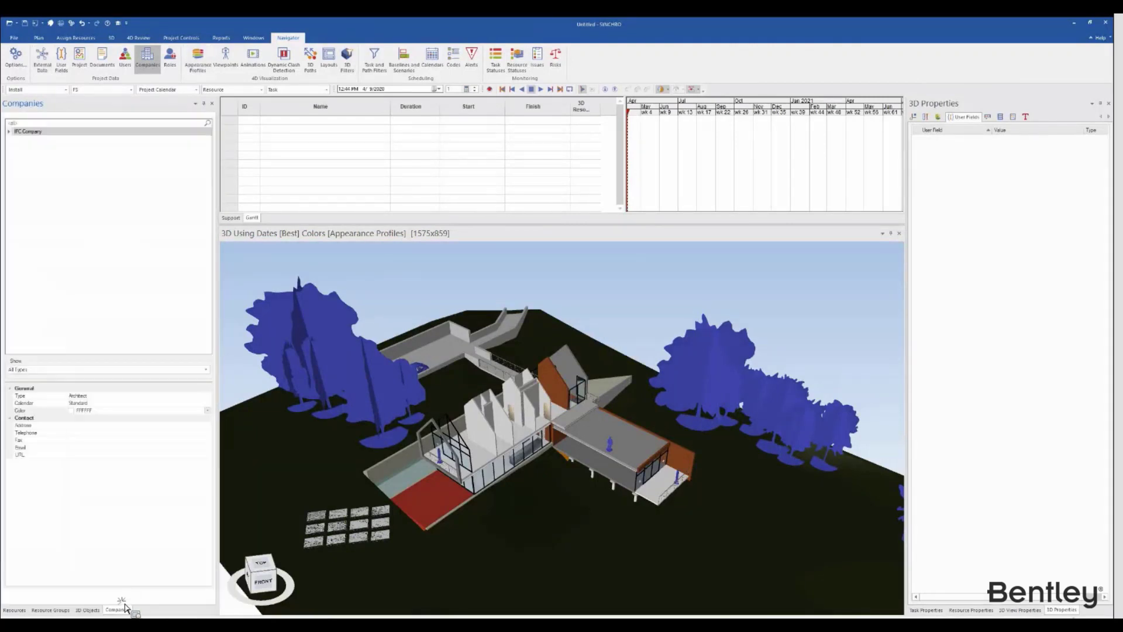
pyautogui.rightClick(119, 609)
pyautogui.click(136, 591)
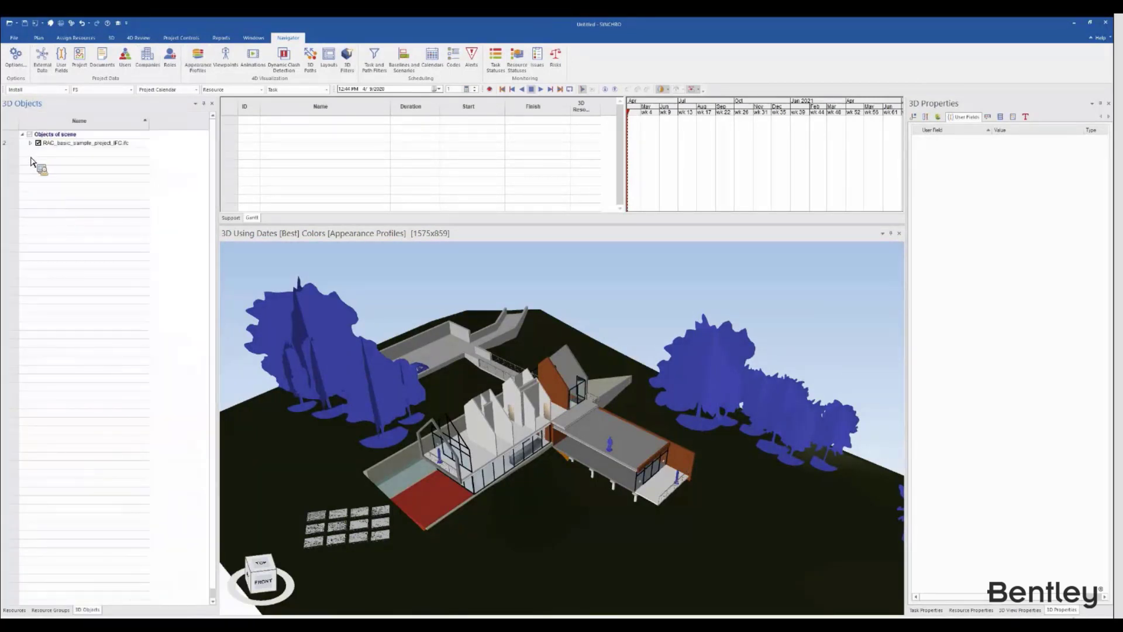
# Step: Expand the imported IFC file in 3D Objects and compare its flat object list with the Resources hierarchy
pyautogui.click(30, 143)
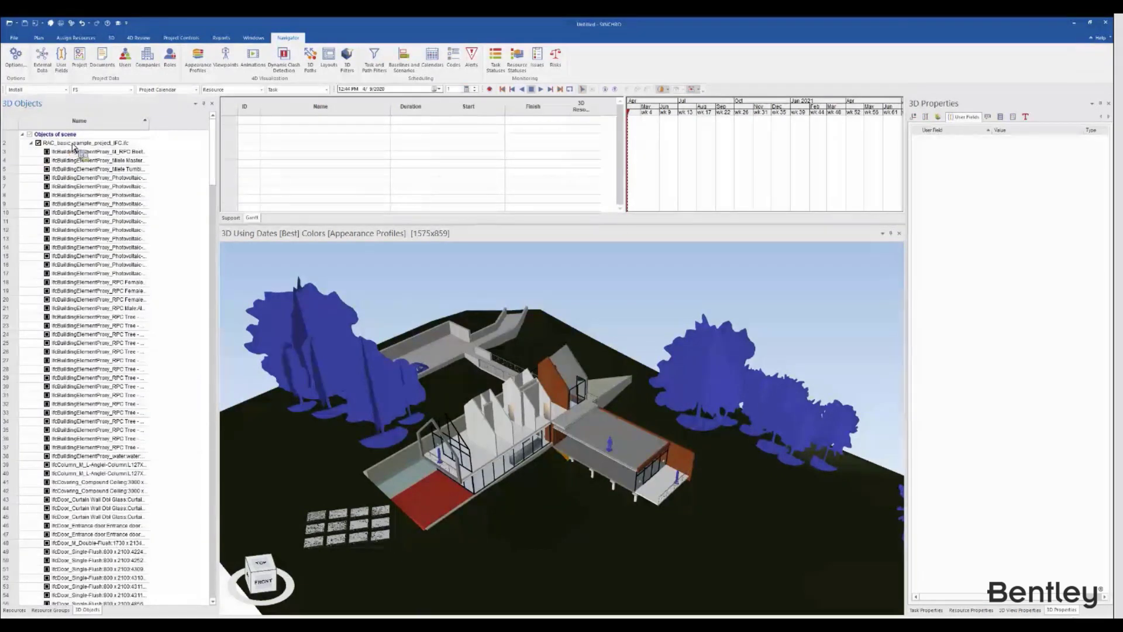
pyautogui.moveTo(75, 369); pyautogui.dragTo(86, 186)
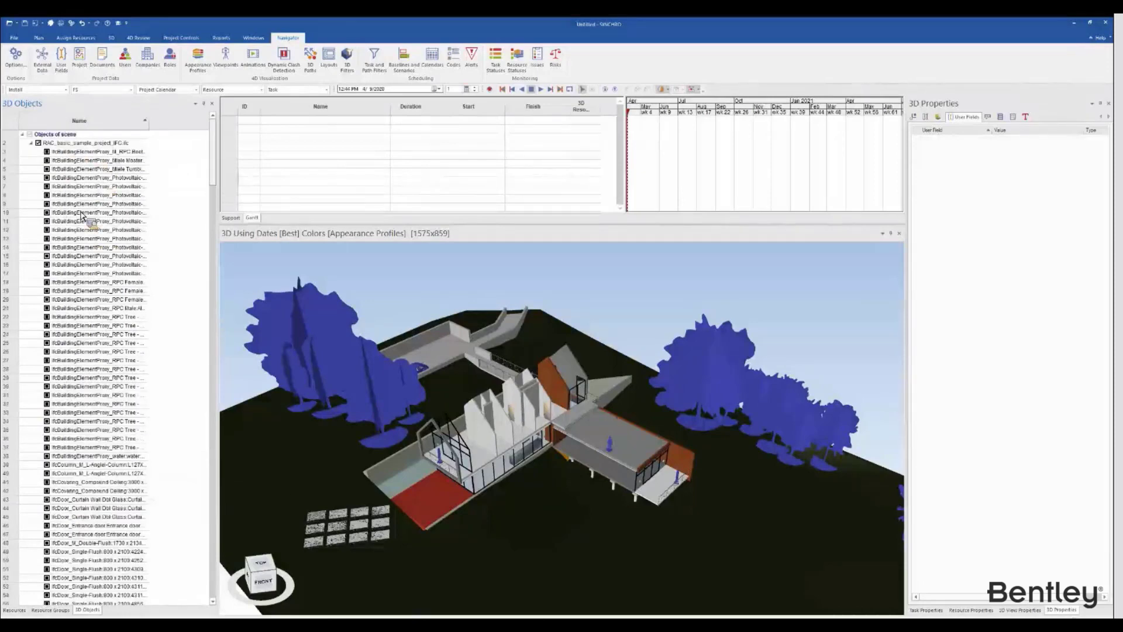
pyautogui.click(18, 610)
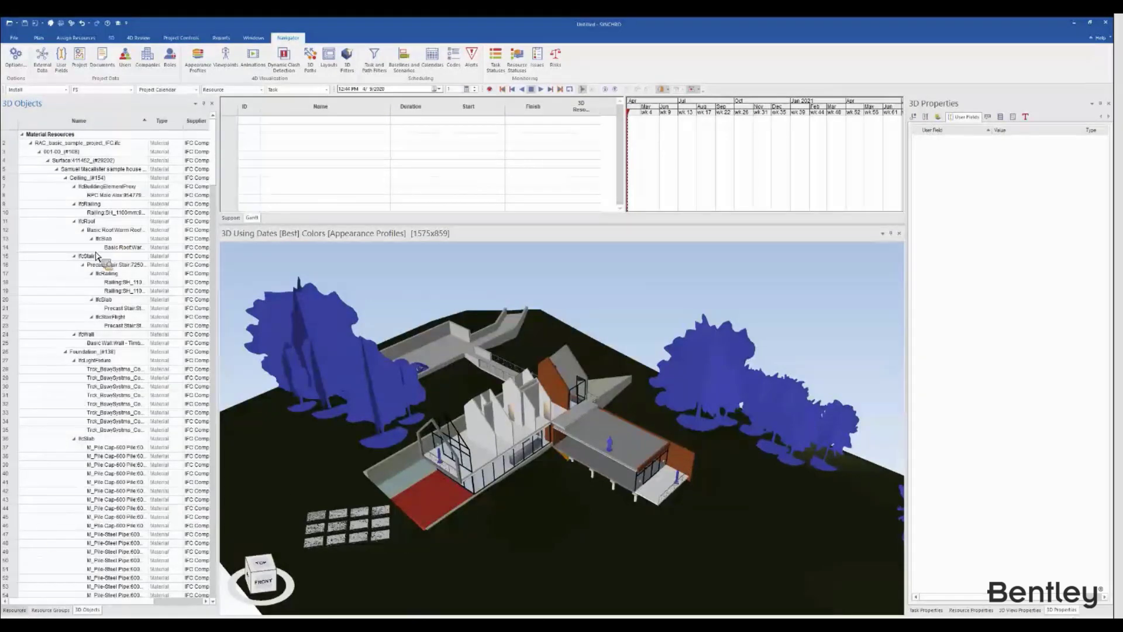
pyautogui.moveTo(97, 256); pyautogui.dragTo(32, 147)
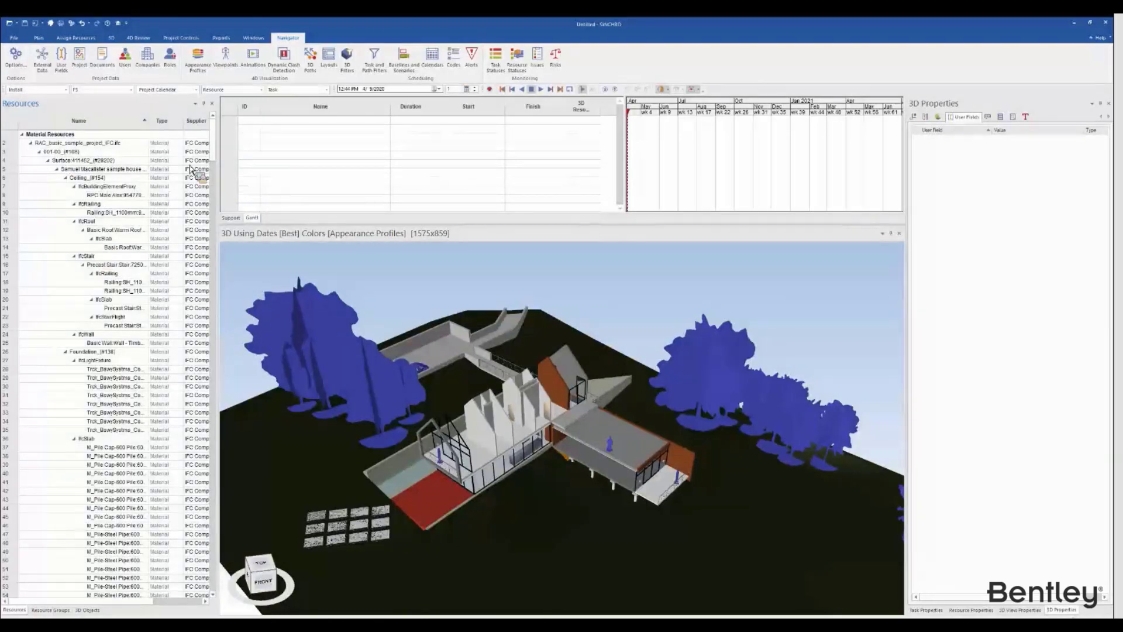
# Step: Widen the Resources window and collapse the hierarchy so that only the building levels are listed under the sample house
pyautogui.moveTo(218, 178); pyautogui.dragTo(323, 178)
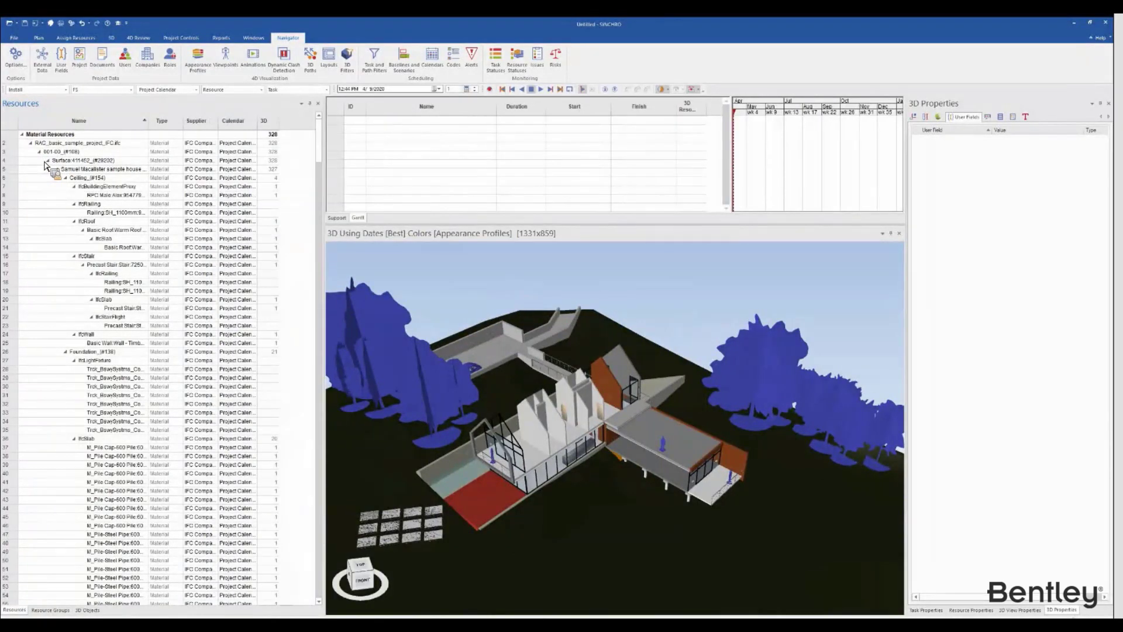
pyautogui.click(48, 160)
pyautogui.click(48, 161)
pyautogui.click(55, 169)
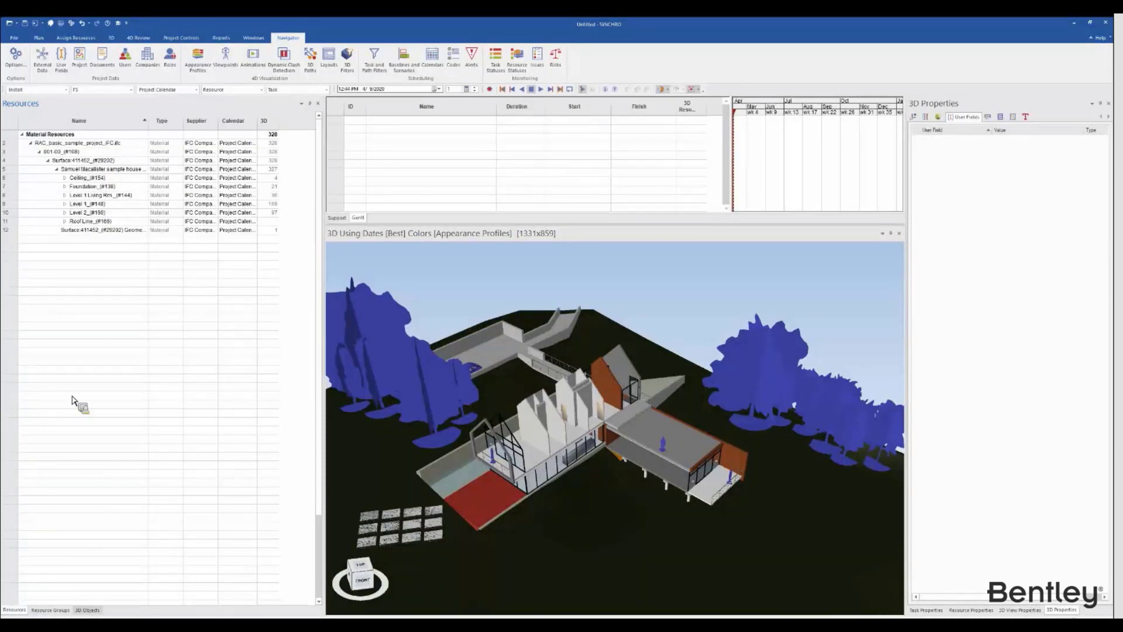
# Step: Highlight the sample house and Ceiling resources in the 3D view and look for the selection in the 3D Objects list
pyautogui.click(88, 178)
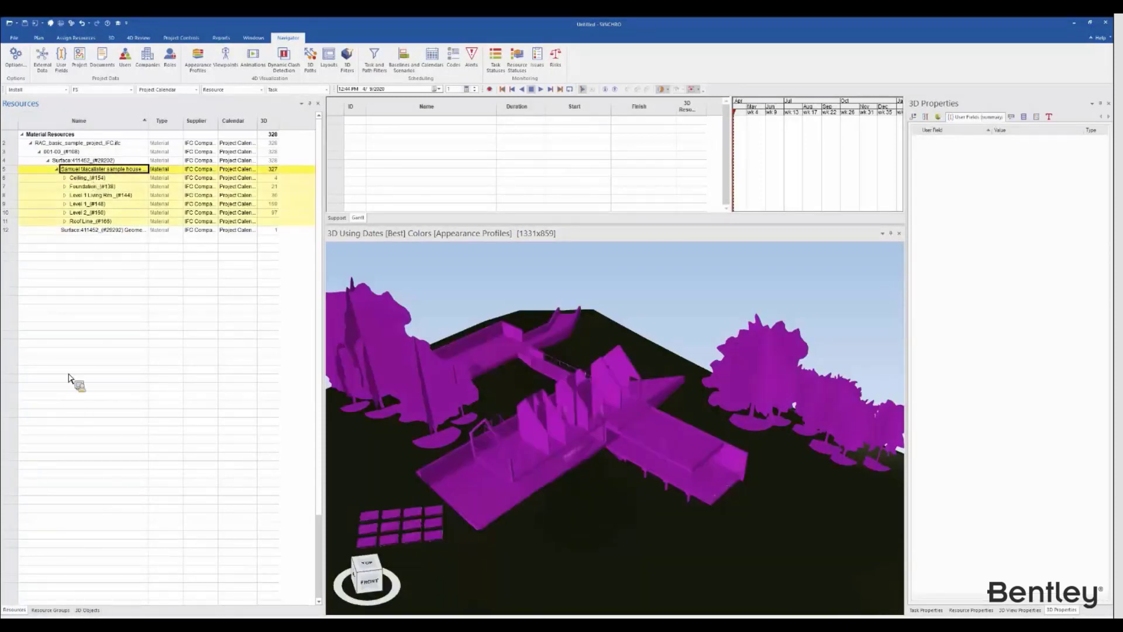
pyautogui.click(87, 610)
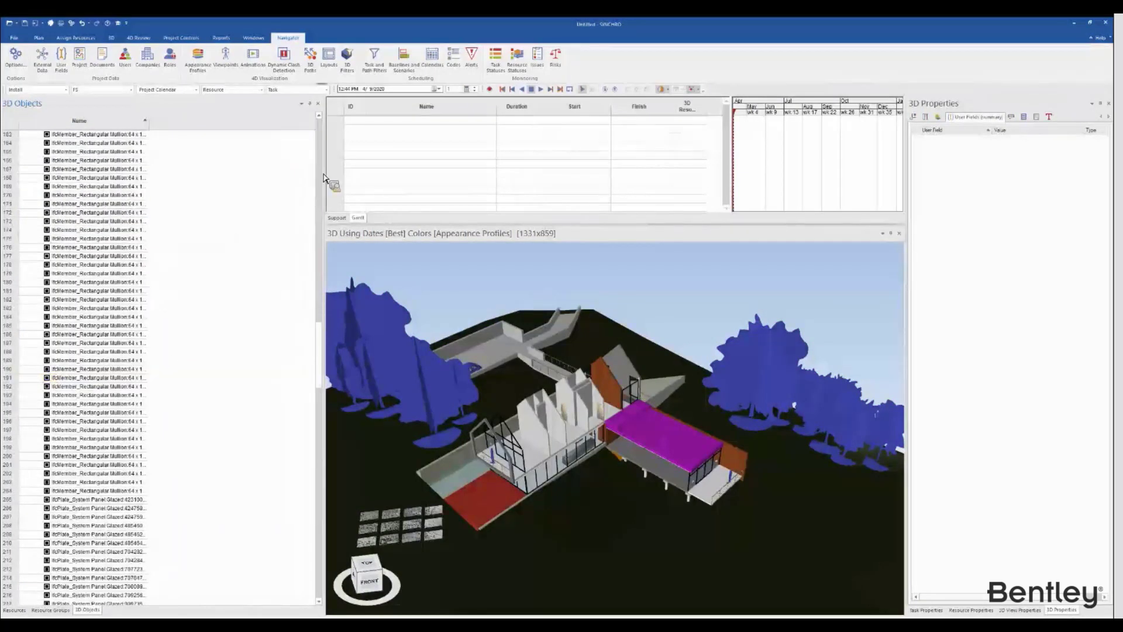
pyautogui.moveTo(322, 347); pyautogui.dragTo(303, 130)
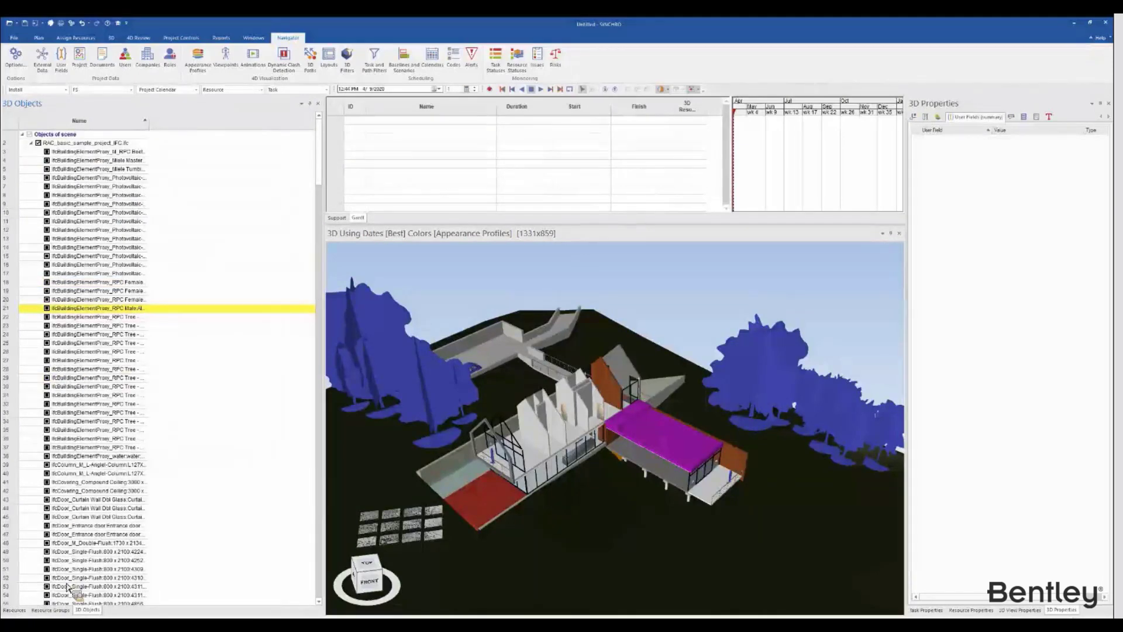
pyautogui.moveTo(199, 71); pyautogui.dragTo(208, 327)
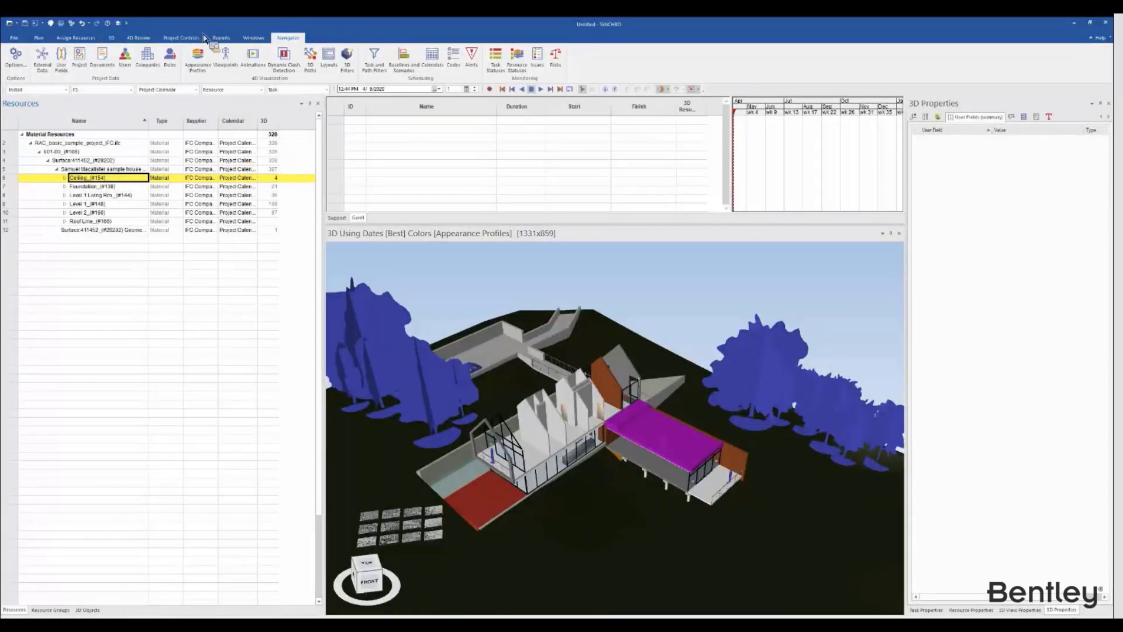
# Step: Show the Resource Group Properties and clear the Ceiling resource selection
pyautogui.click(80, 39)
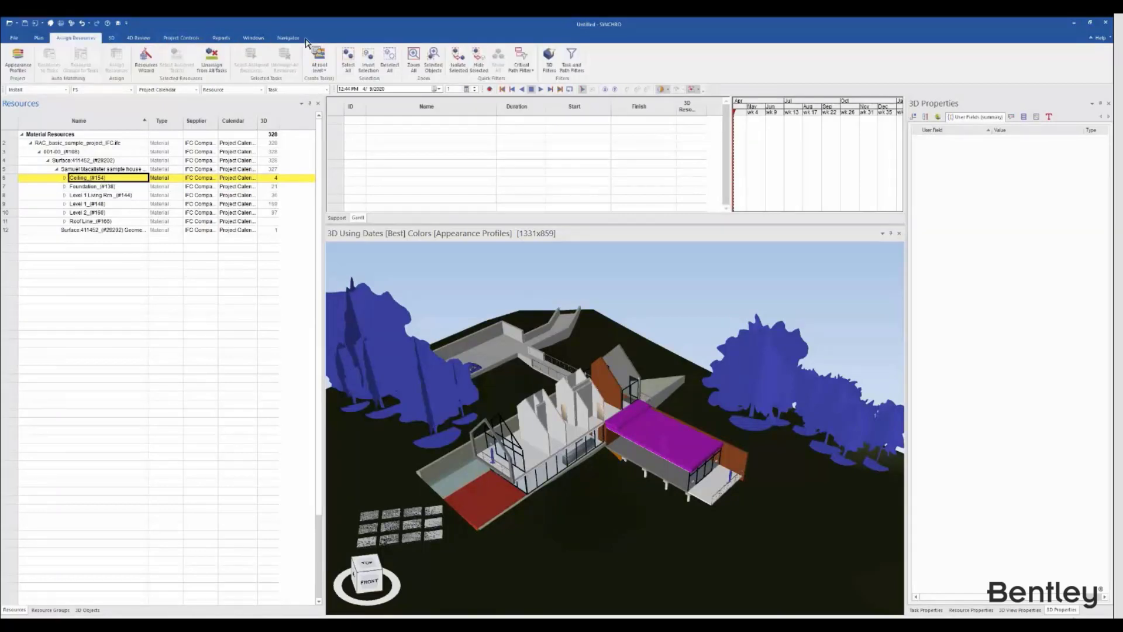
pyautogui.click(254, 38)
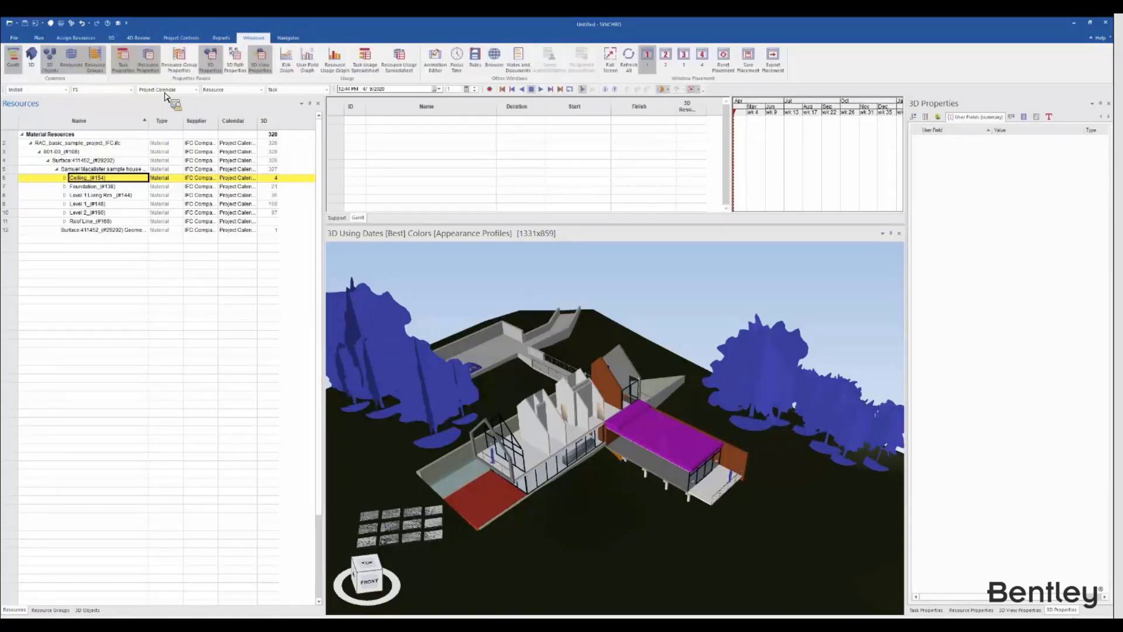
pyautogui.click(178, 69)
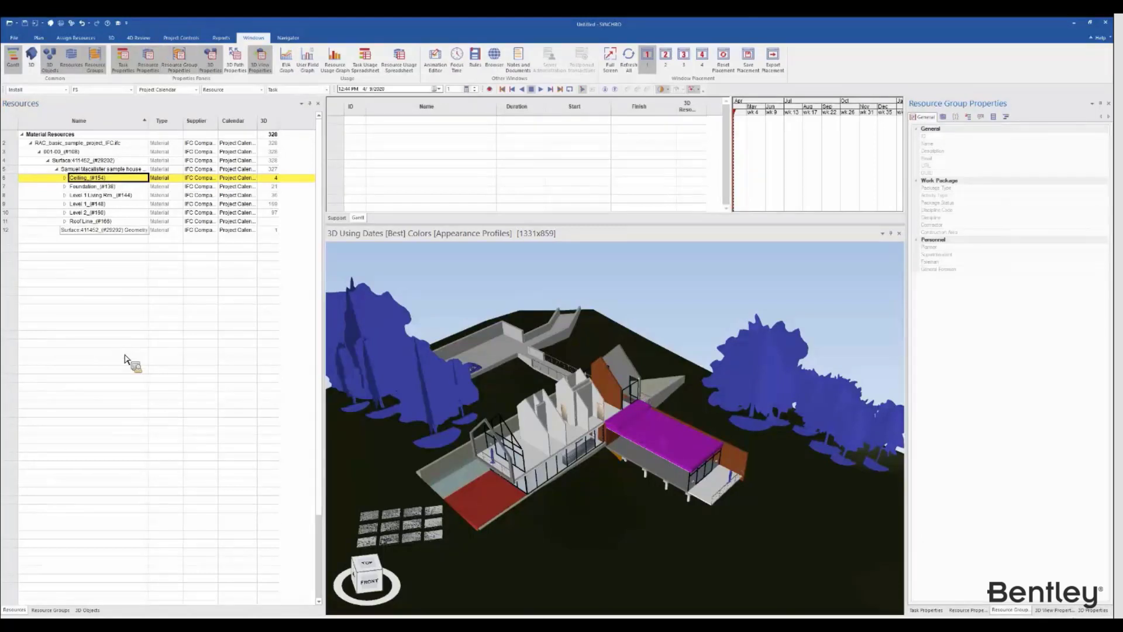
pyautogui.moveTo(194, 139); pyautogui.dragTo(109, 552)
pyautogui.moveTo(76, 614); pyautogui.dragTo(67, 614)
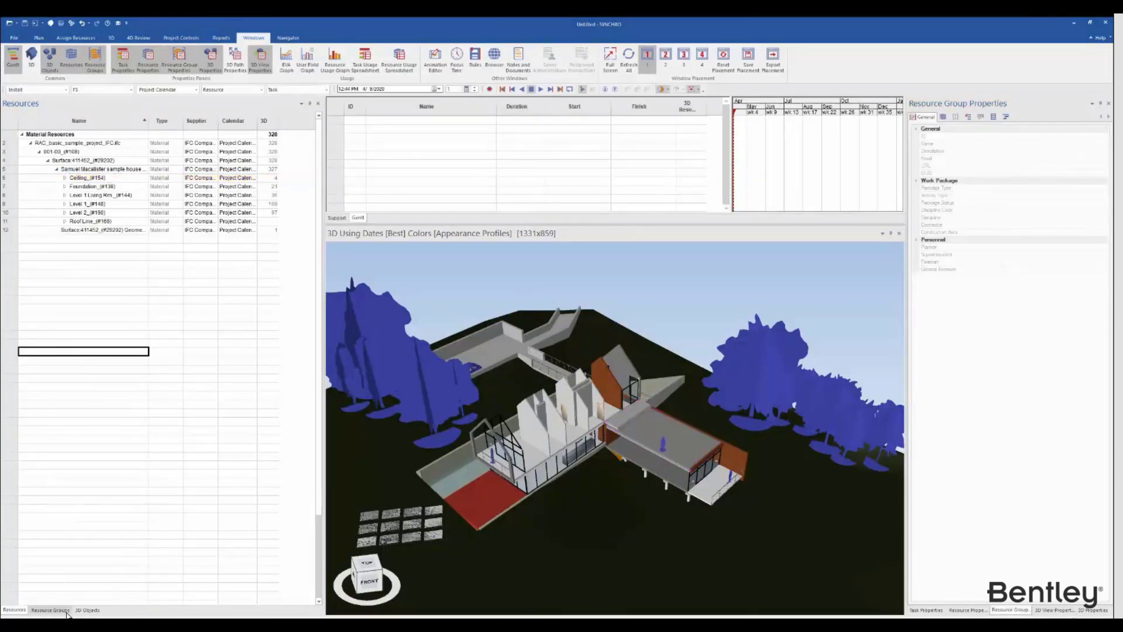
# Step: Select the Ceiling resource and create a resource group from its 3D objects, keeping the proposed name
pyautogui.click(77, 179)
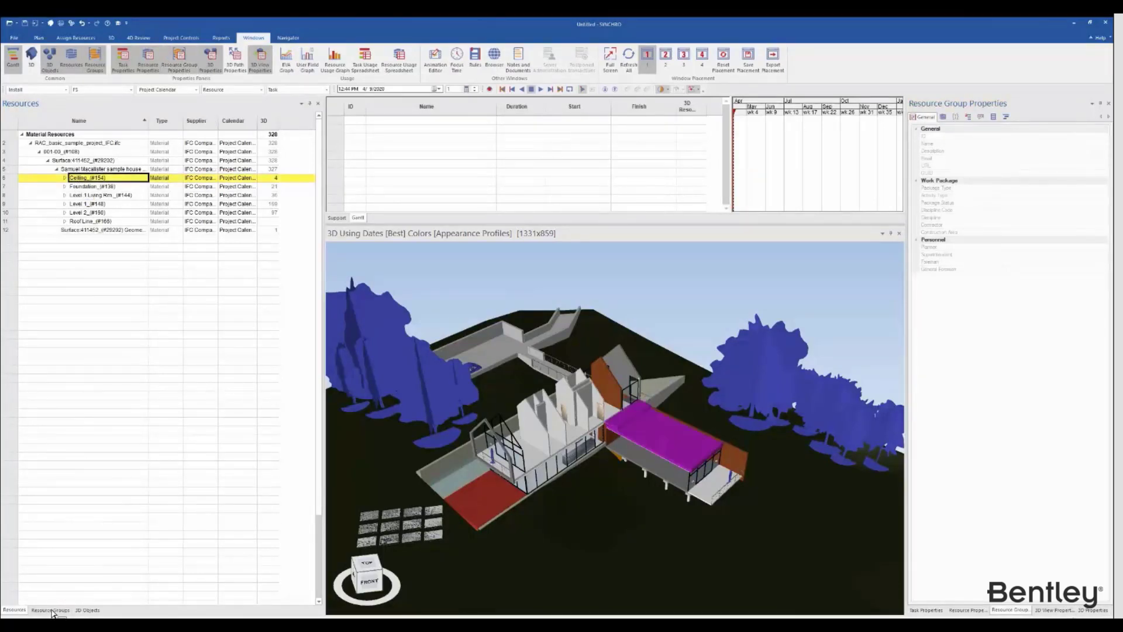
pyautogui.scroll(5, 643, 445)
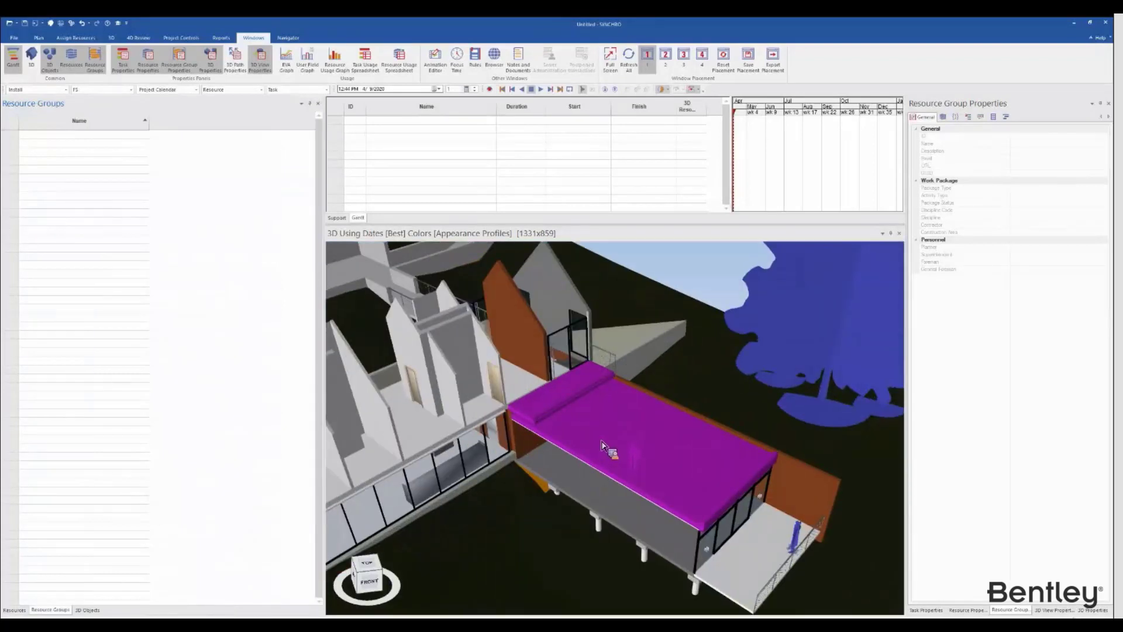
pyautogui.rightClick(601, 440)
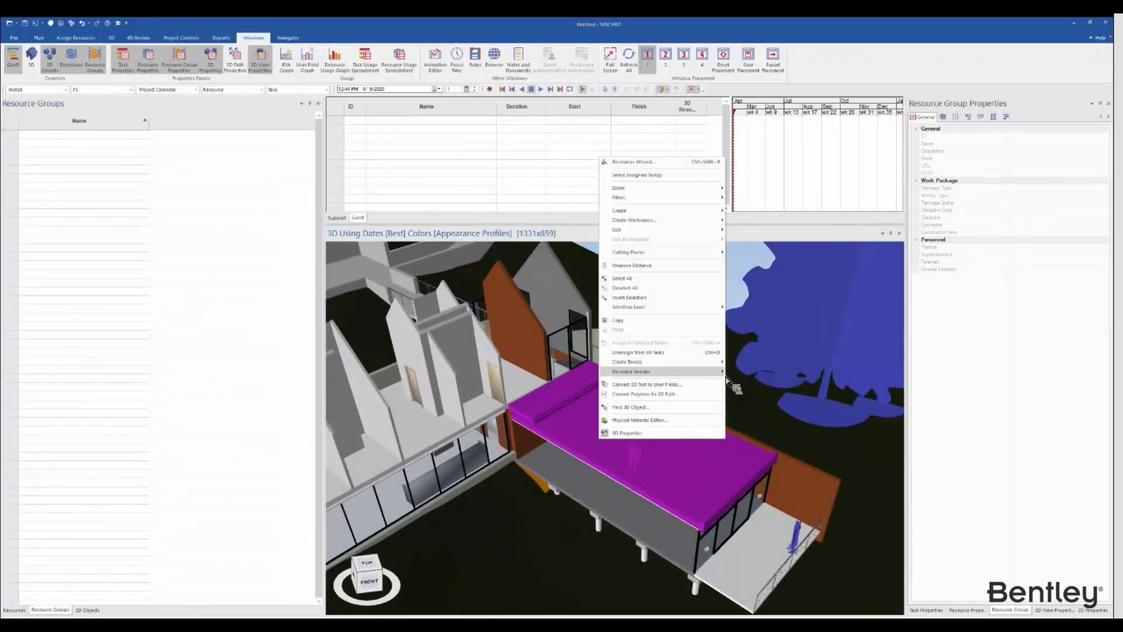
pyautogui.moveTo(708, 372)
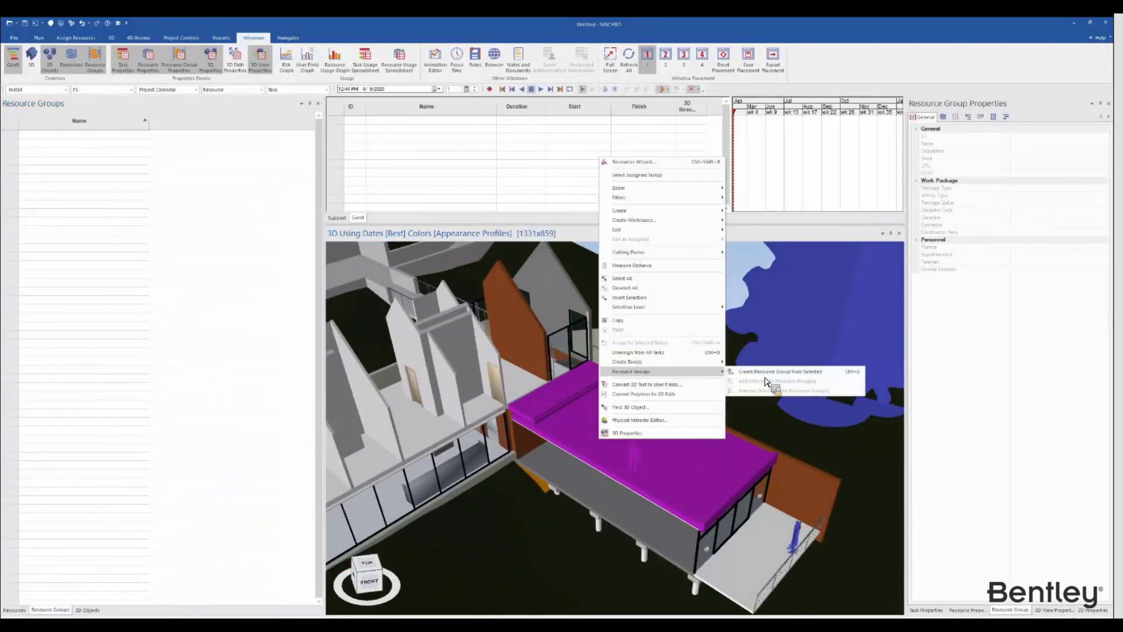
pyautogui.click(806, 375)
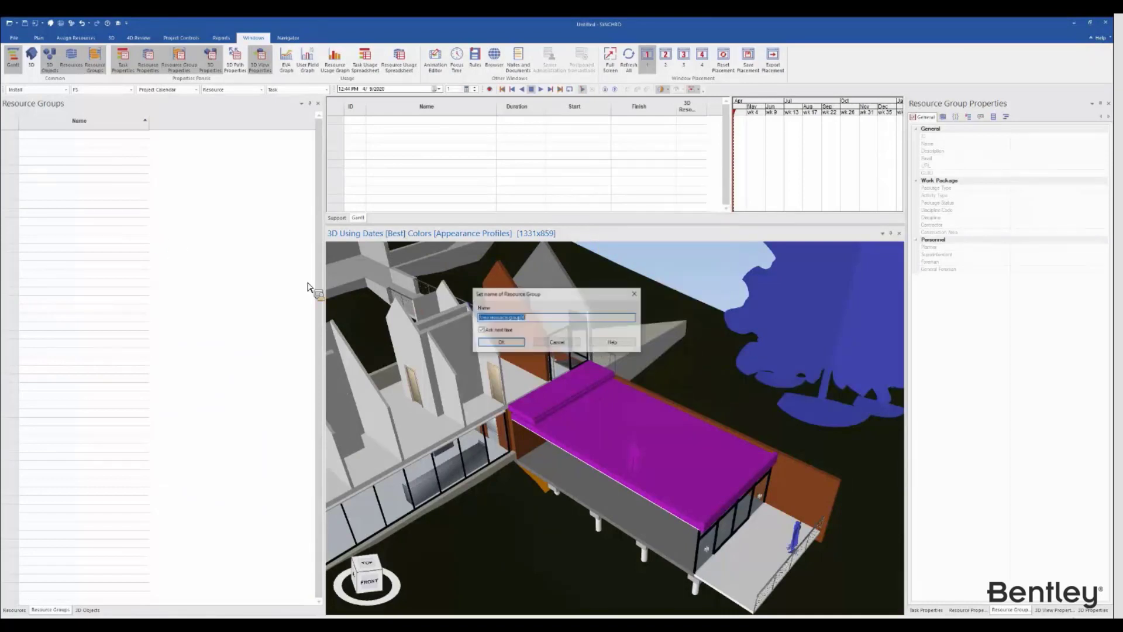
pyautogui.press('Return')
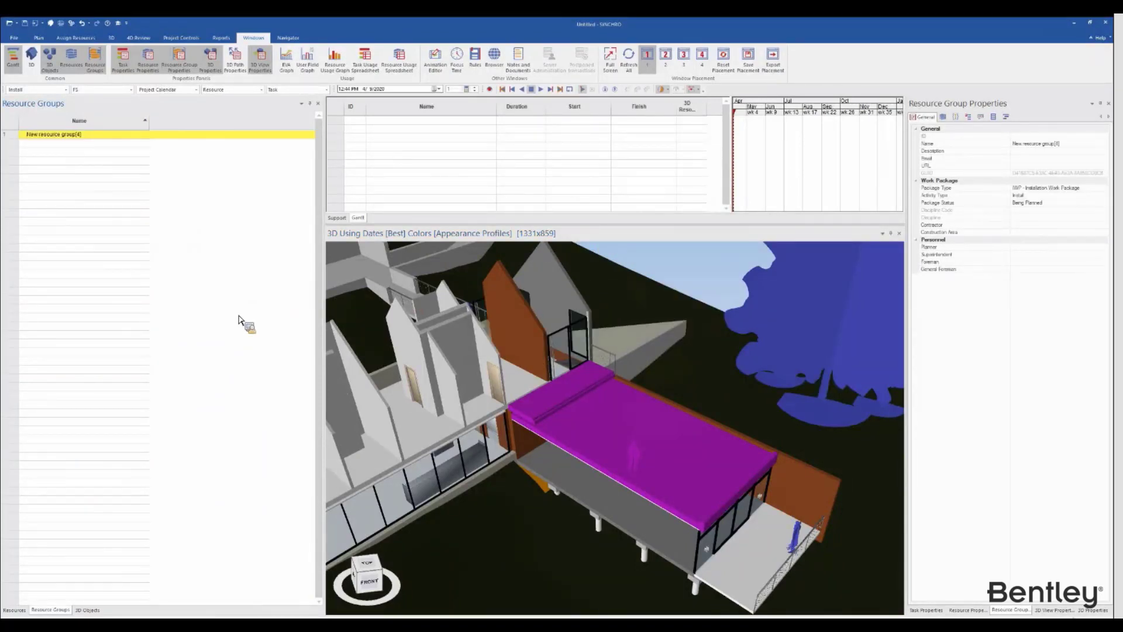
# Step: Return to the Resources hierarchy and clear the ceiling selection in the 3D view
pyautogui.click(14, 610)
pyautogui.click(615, 407)
pyautogui.moveTo(615, 408); pyautogui.dragTo(693, 446)
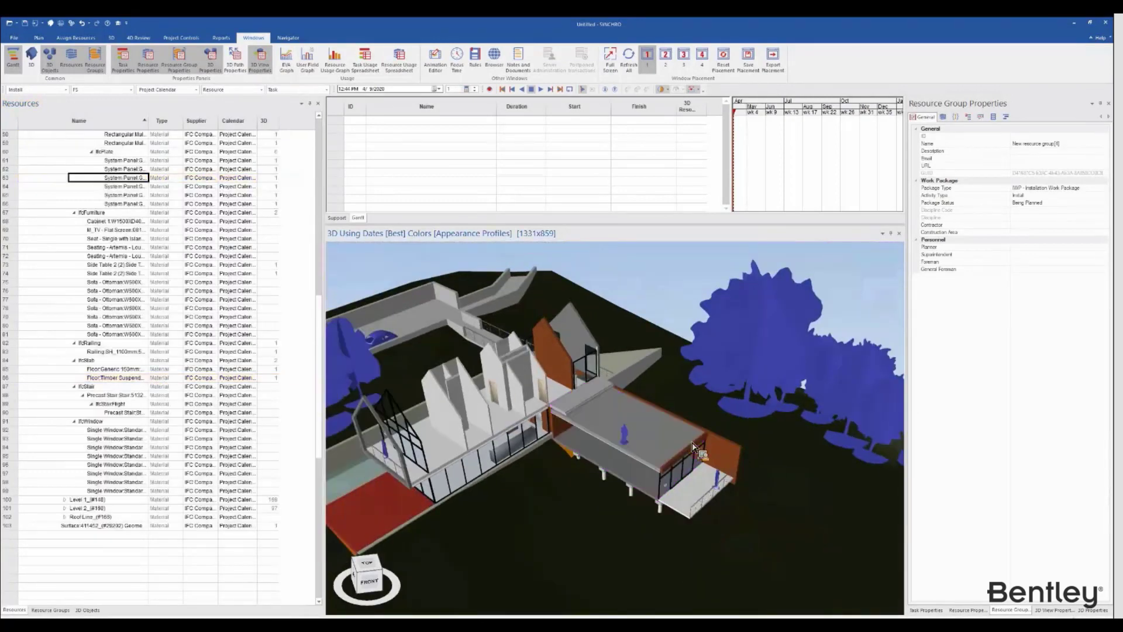
pyautogui.scroll(-4, 693, 446)
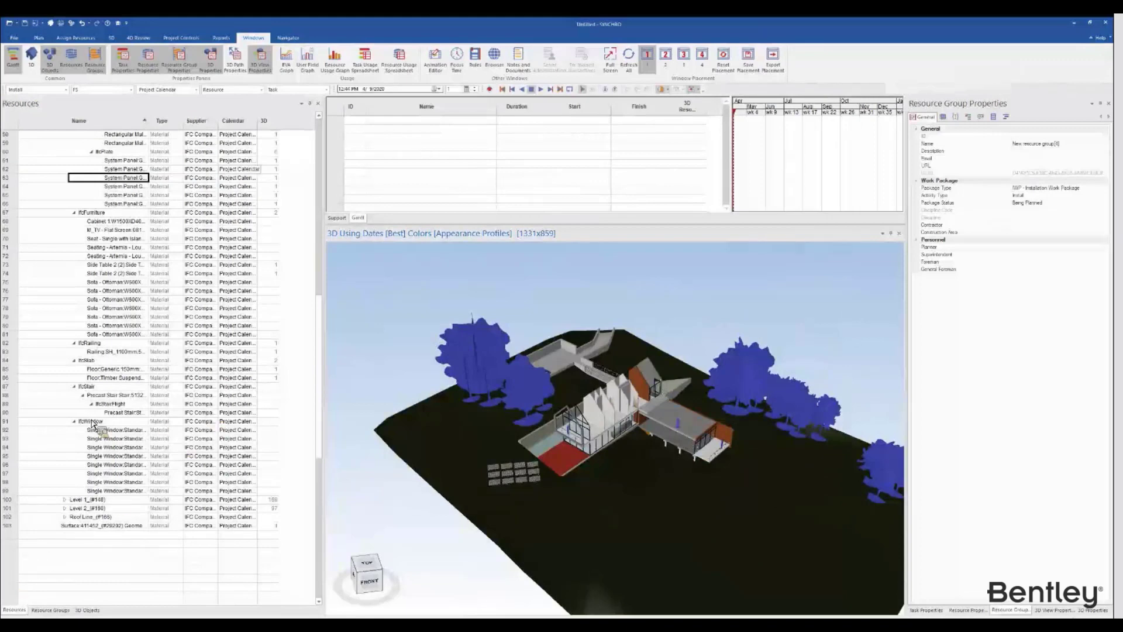
# Step: Select the glazed system panel 977417 in 3D Objects and check its user fields in the 3D Properties
pyautogui.click(87, 610)
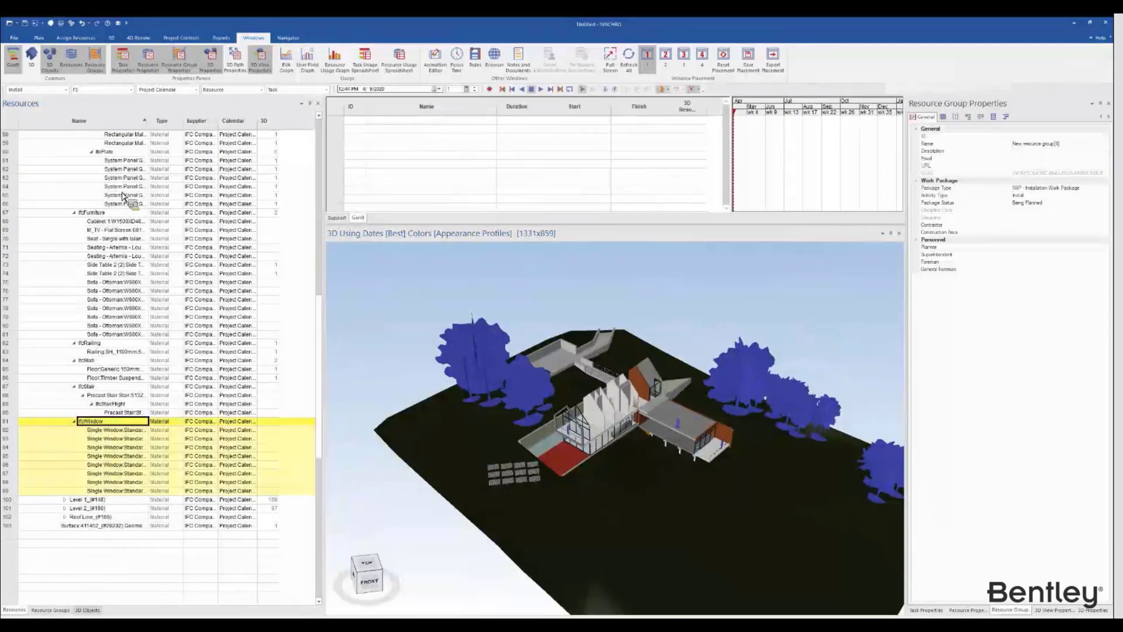
pyautogui.click(110, 196)
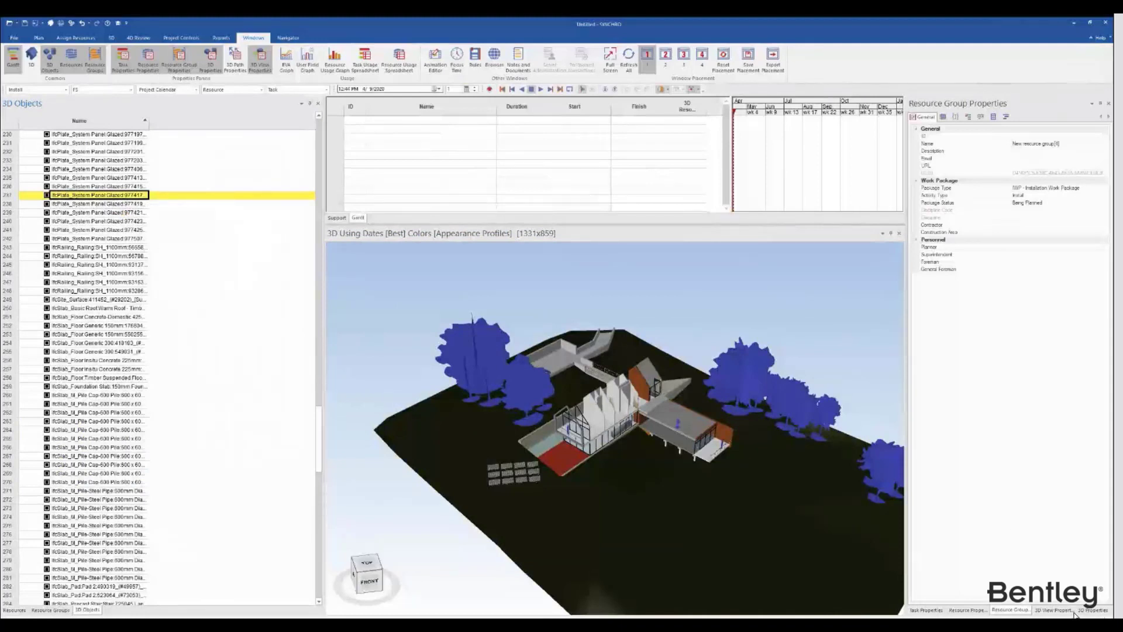
pyautogui.click(962, 119)
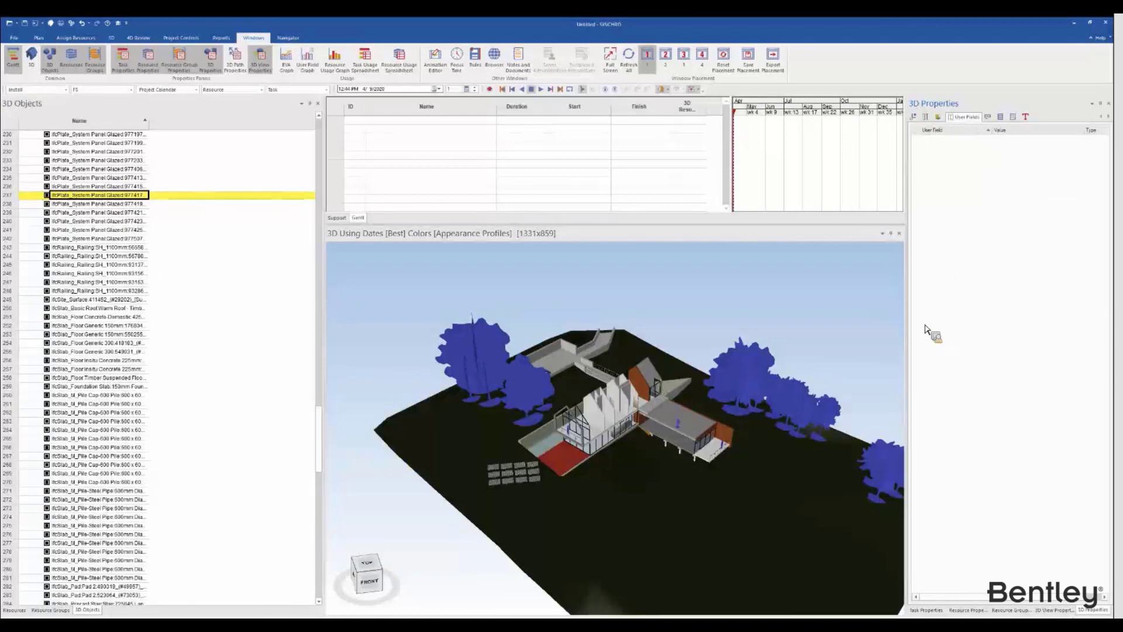
# Step: Show the same glazed panel among the Resources and examine its user fields in the Resource Properties
pyautogui.click(21, 612)
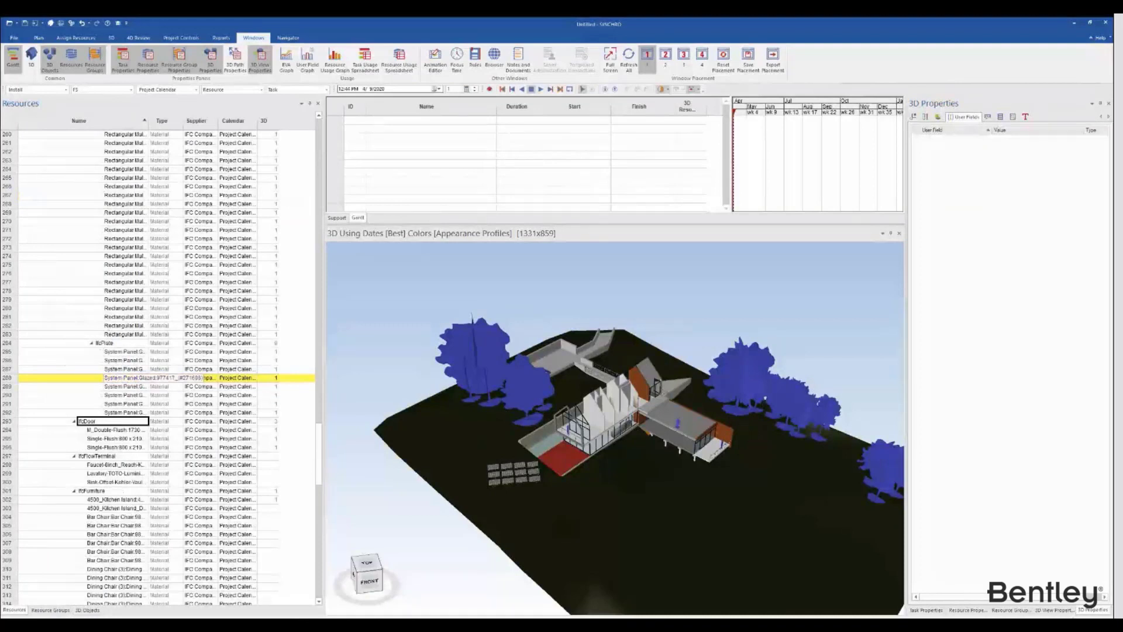
pyautogui.click(983, 609)
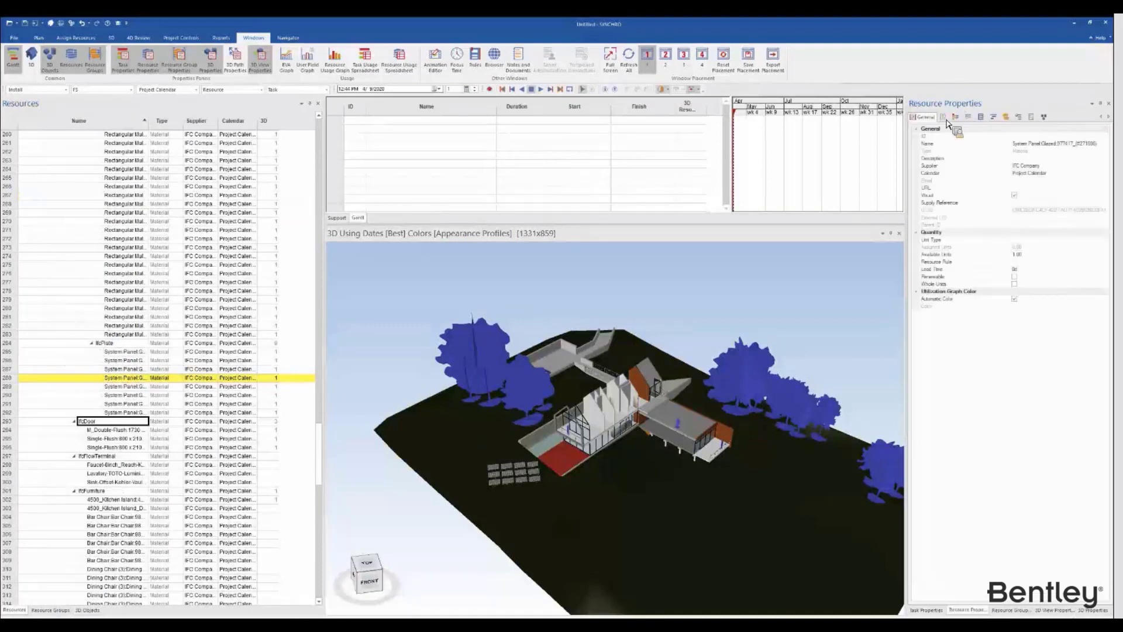
pyautogui.click(962, 115)
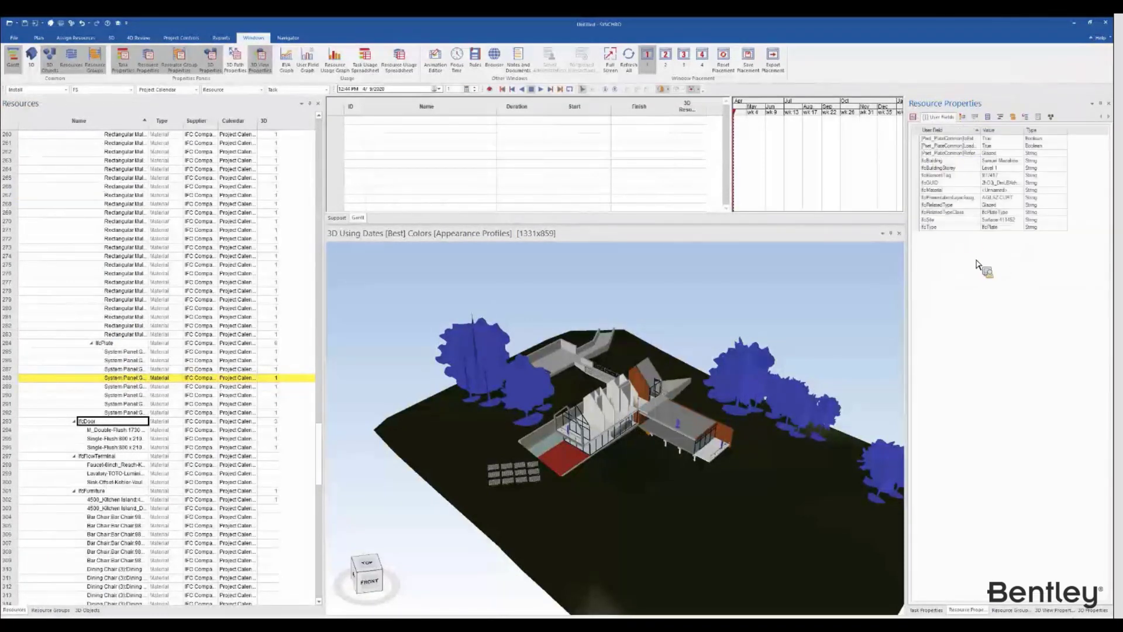